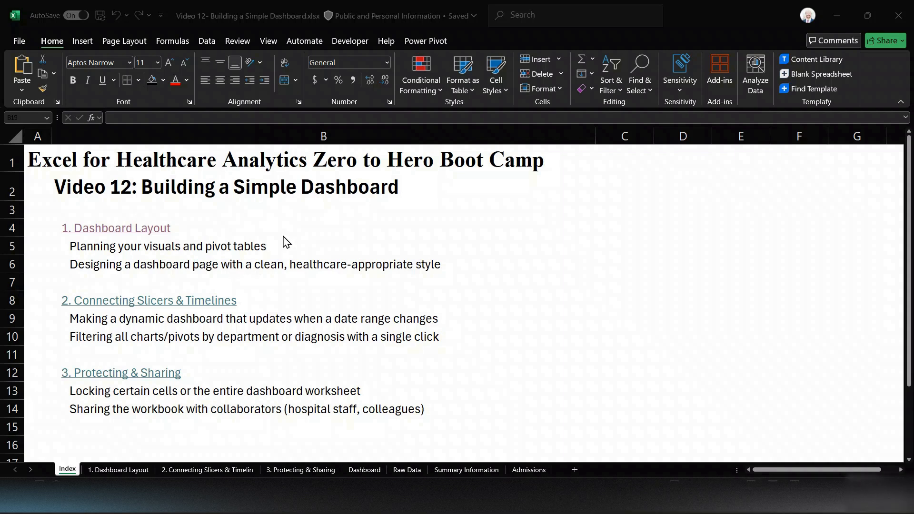
# Open the Dashboard Layout lesson from the index, glance at the Dashboard sheet, and read through the lesson's learner tasks
pyautogui.click(111, 236)
pyautogui.click(110, 236)
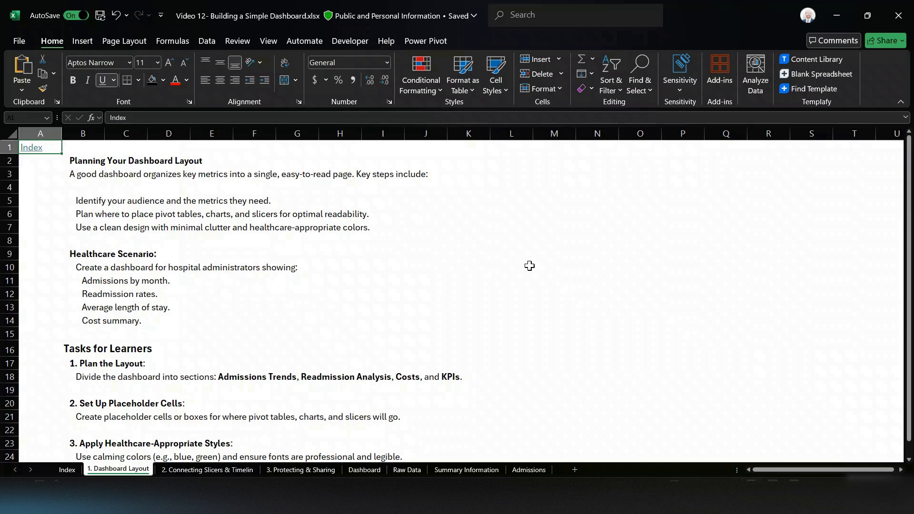
pyautogui.click(363, 469)
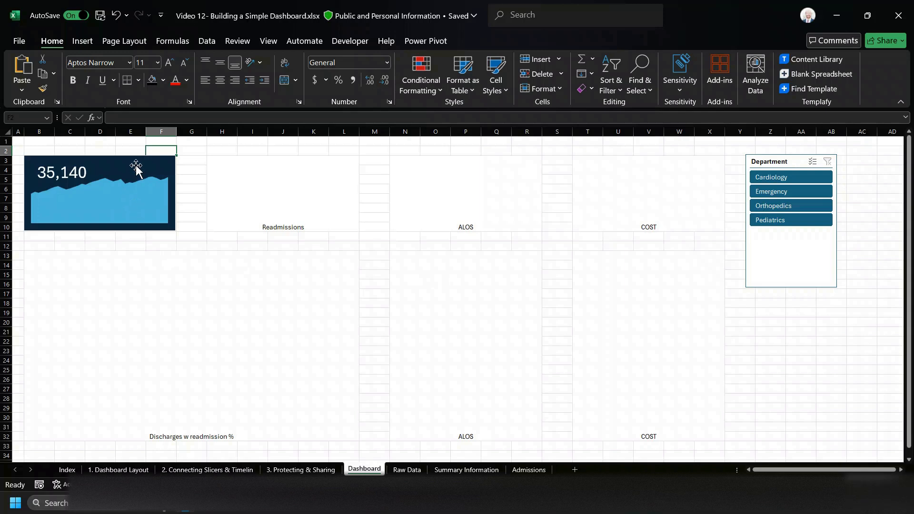
pyautogui.click(126, 471)
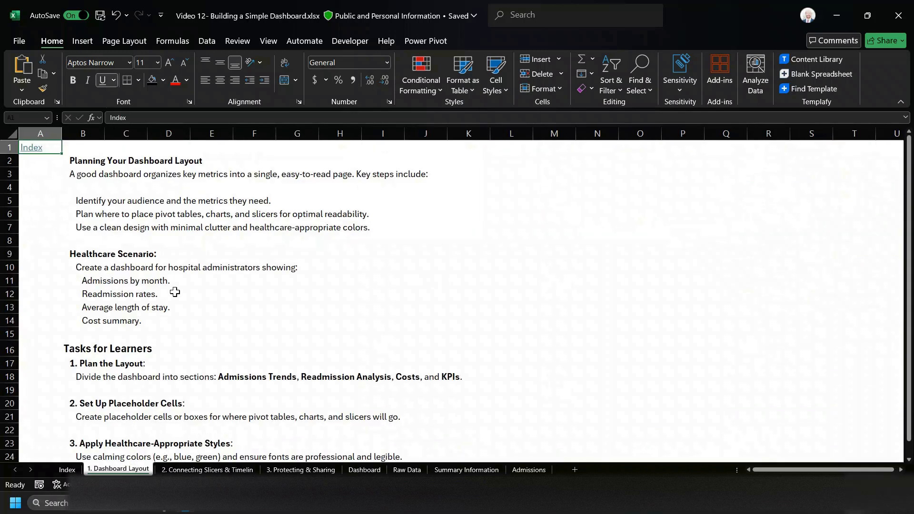
pyautogui.scroll(-2, 188, 285)
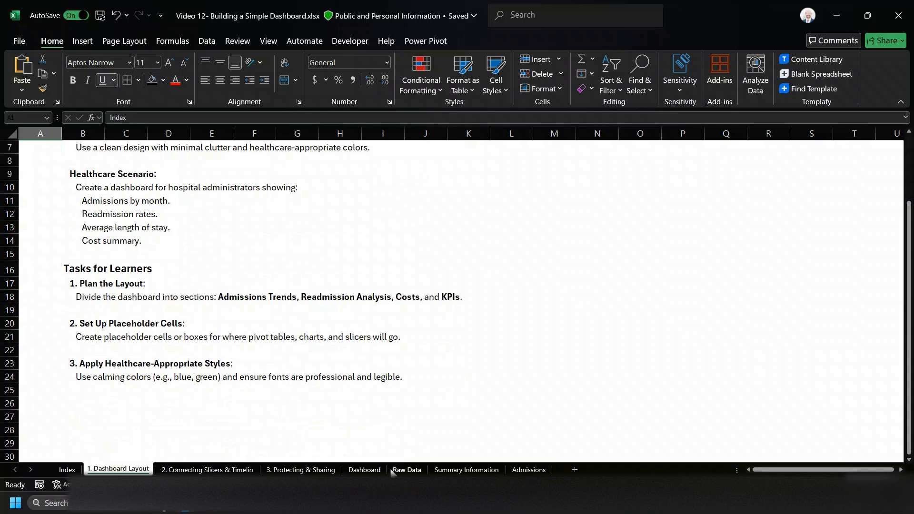
# Review the Raw Data table's column headers from Year across to Total Cost and return to Year
pyautogui.click(407, 469)
pyautogui.click(62, 274)
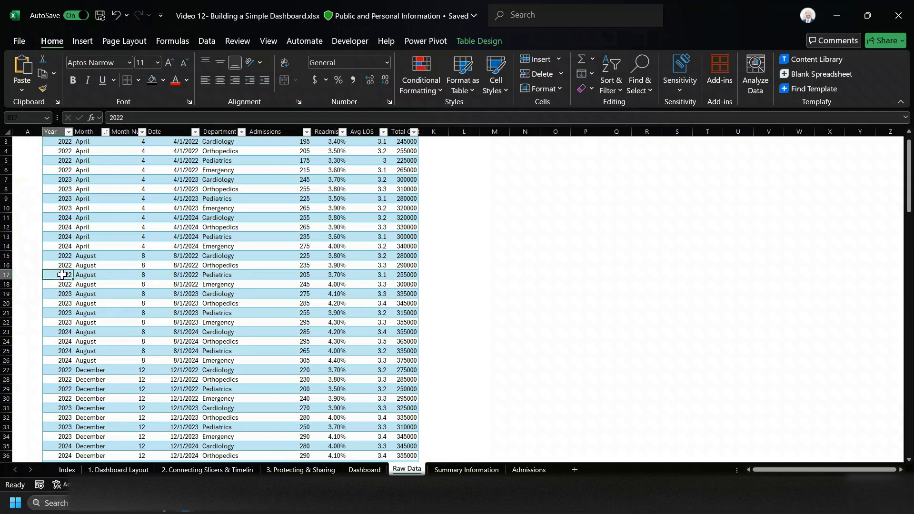
pyautogui.scroll(1, 61, 274)
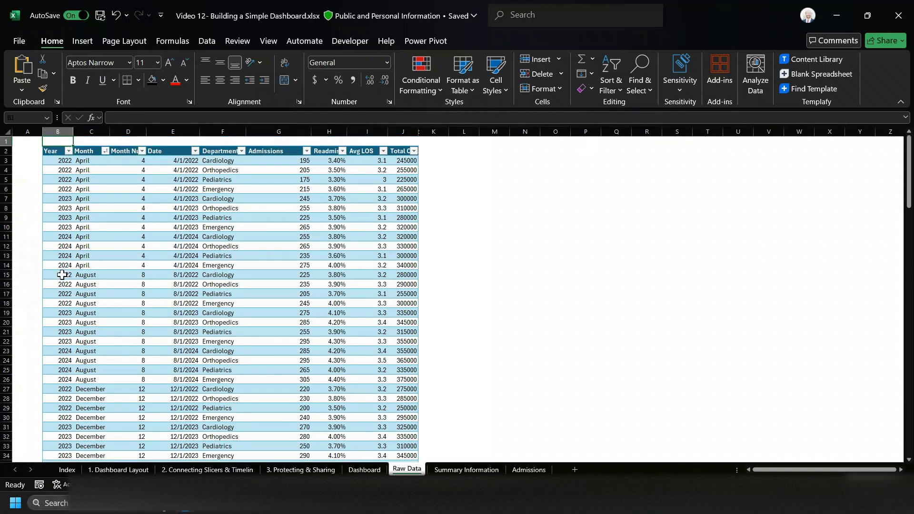
pyautogui.hotkey('ctrl', 'Up')
pyautogui.hotkey('ctrl', 'Up')
pyautogui.press('Right')
pyautogui.press('Right')
pyautogui.press('Right')
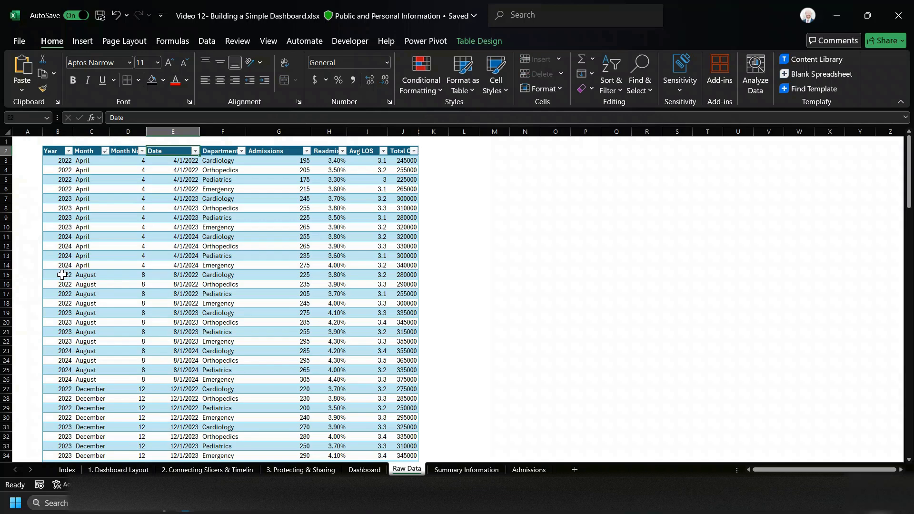
pyautogui.press('Right')
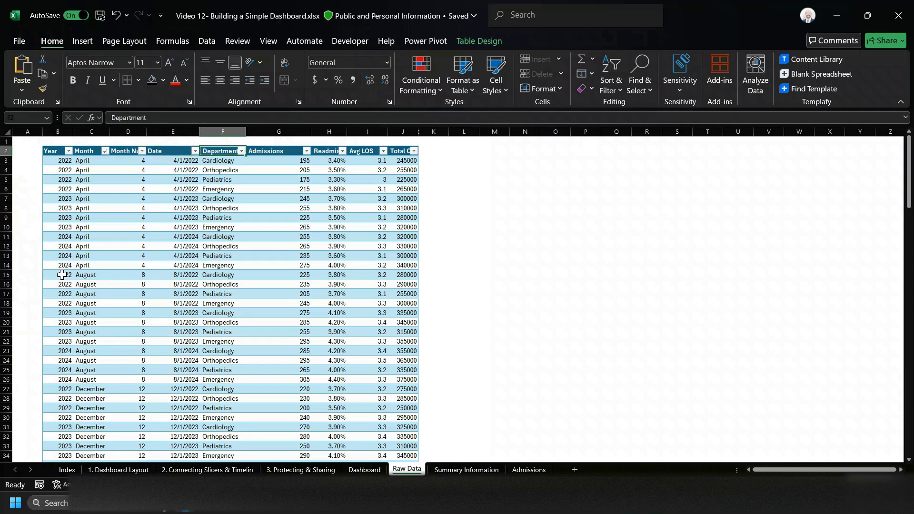
pyautogui.press('Right')
pyautogui.press('Right')
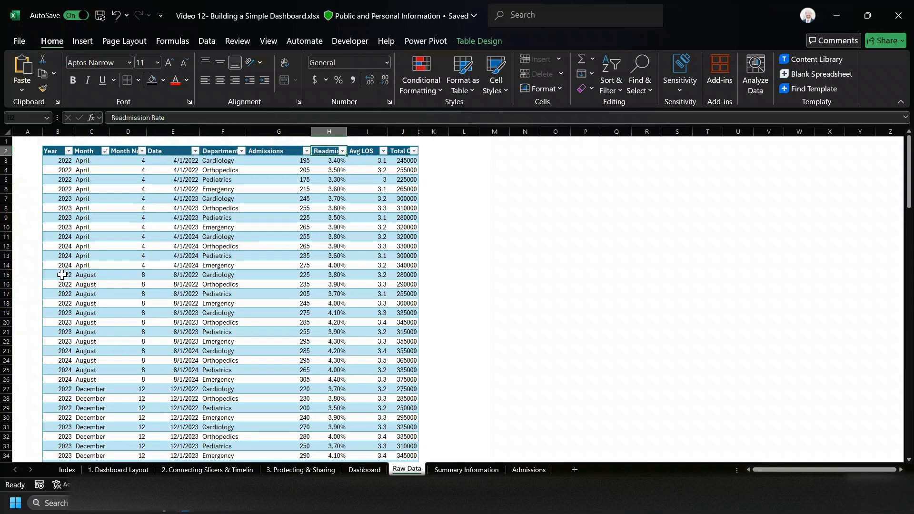
pyautogui.press('Right')
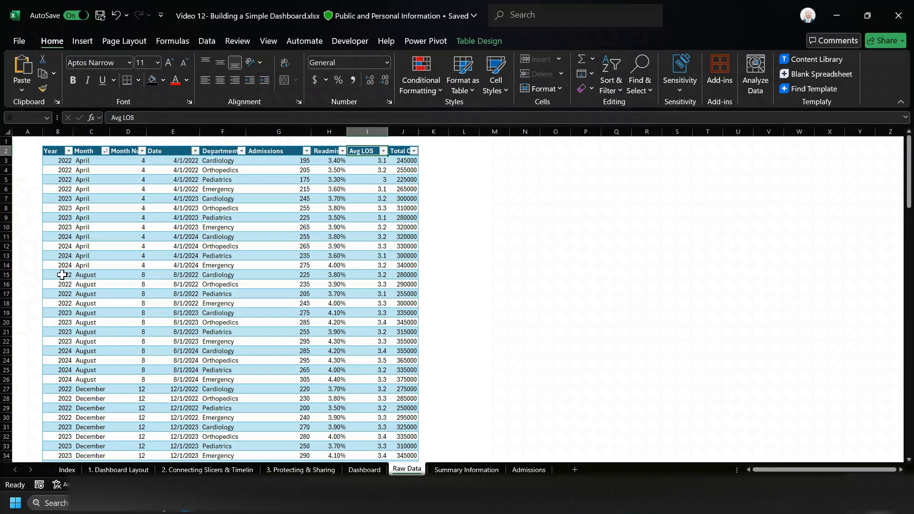
pyautogui.press('Right')
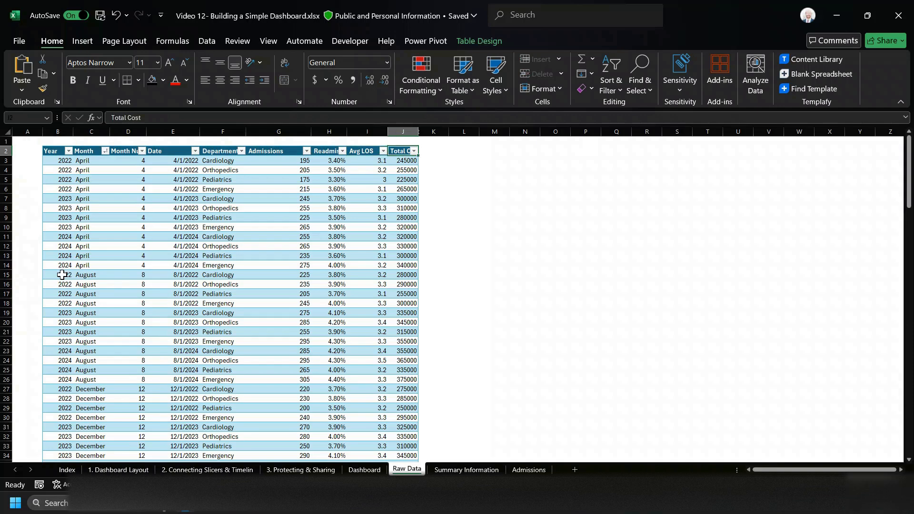
pyautogui.press('Left')
pyautogui.press('Left')
pyautogui.press('Left')
pyautogui.press('Left')
pyautogui.press('Left')
pyautogui.press('Left')
pyautogui.press('Left')
pyautogui.press('Left')
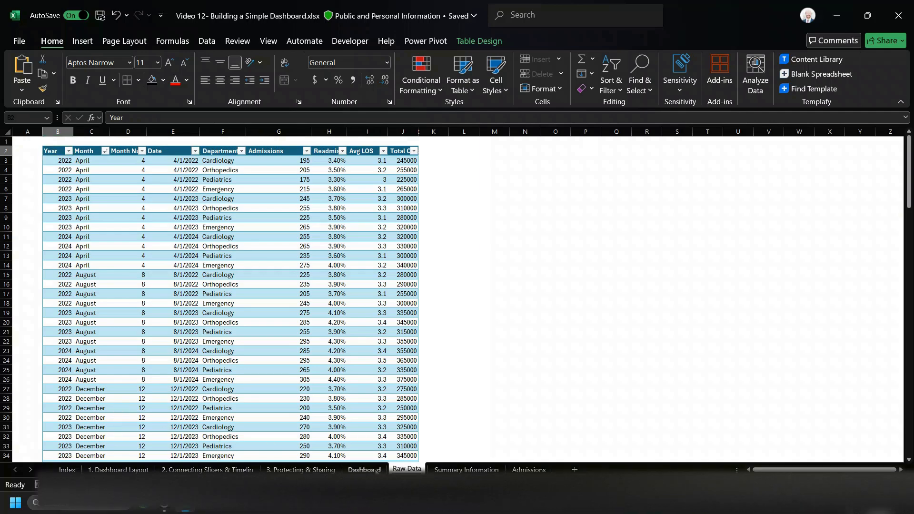
# Review the Dashboard, Dashboard Layout, Connecting Slicers & Timelines, and Protecting & Sharing sheets, ending on the Dashboard
pyautogui.click(375, 471)
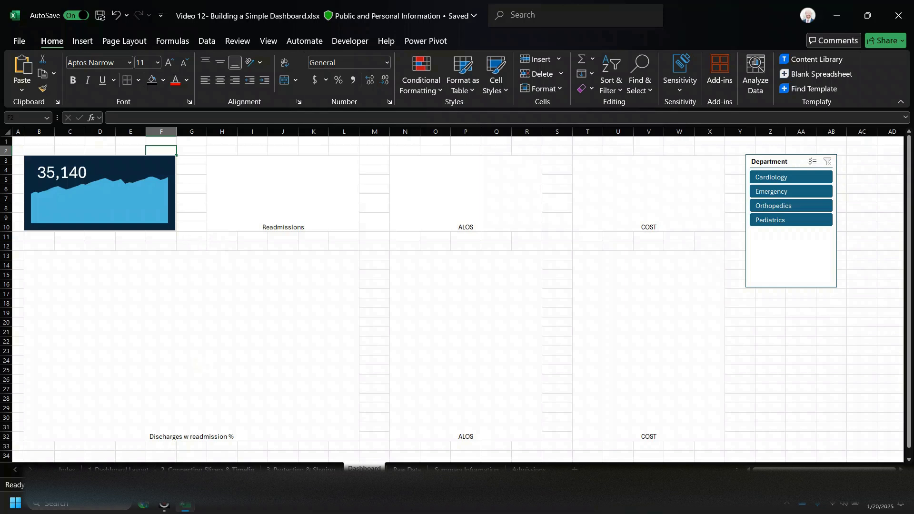
pyautogui.click(101, 469)
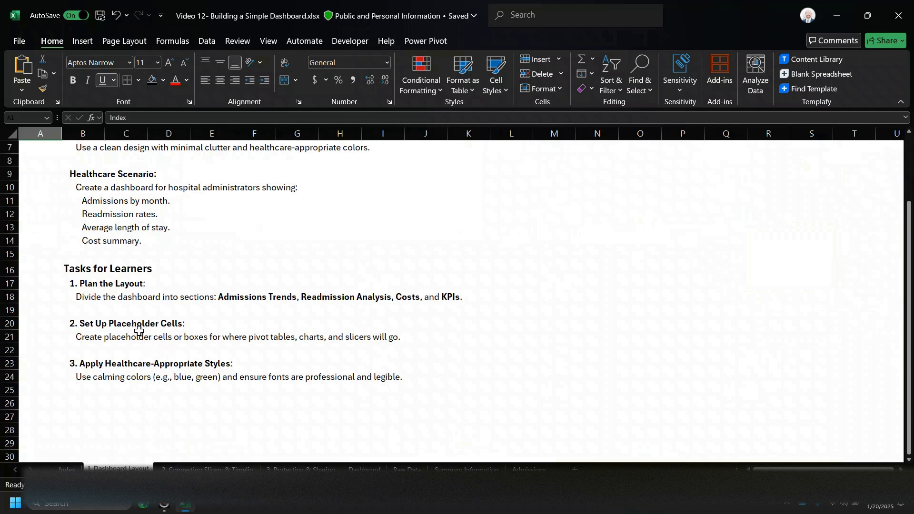
pyautogui.click(200, 469)
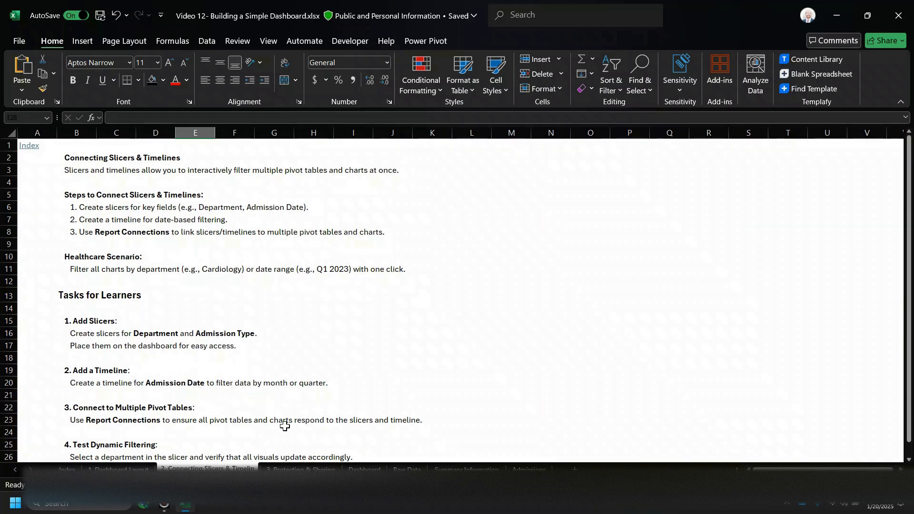
pyautogui.click(315, 469)
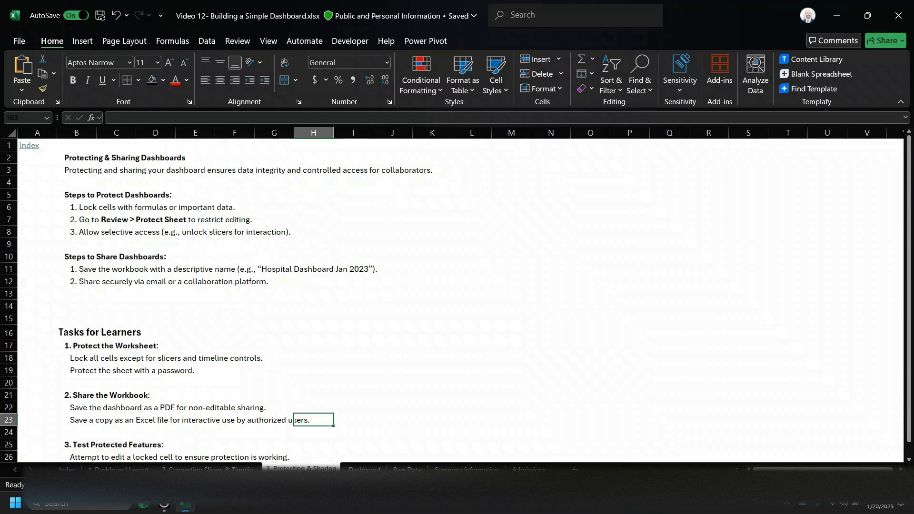
pyautogui.hotkey('ctrl', 'pagedown')
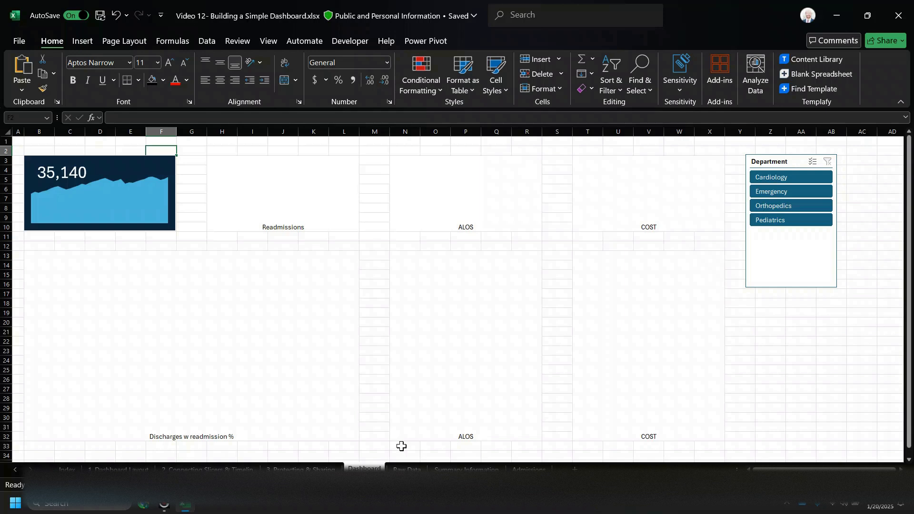
# Examine the fields of the first record in the Raw Data table, from Year through Total Cost
pyautogui.click(407, 470)
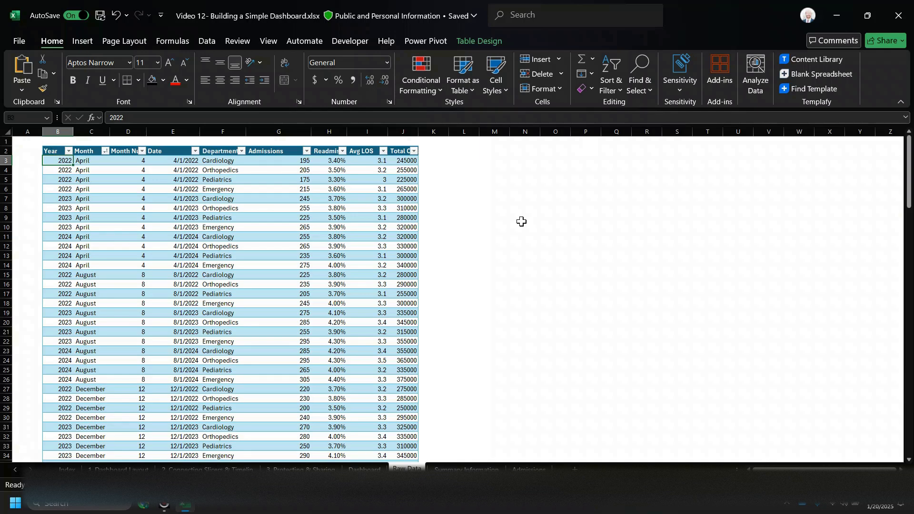
pyautogui.press('Right')
pyautogui.press('Right')
pyautogui.press('Right')
pyautogui.press('Right')
pyautogui.press('Right')
pyautogui.press('Right')
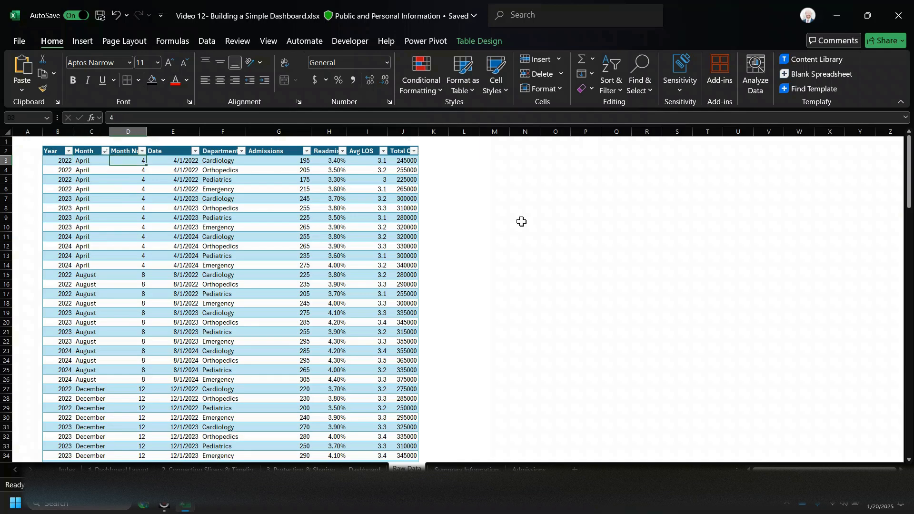
pyautogui.press('Right')
pyautogui.press('Right')
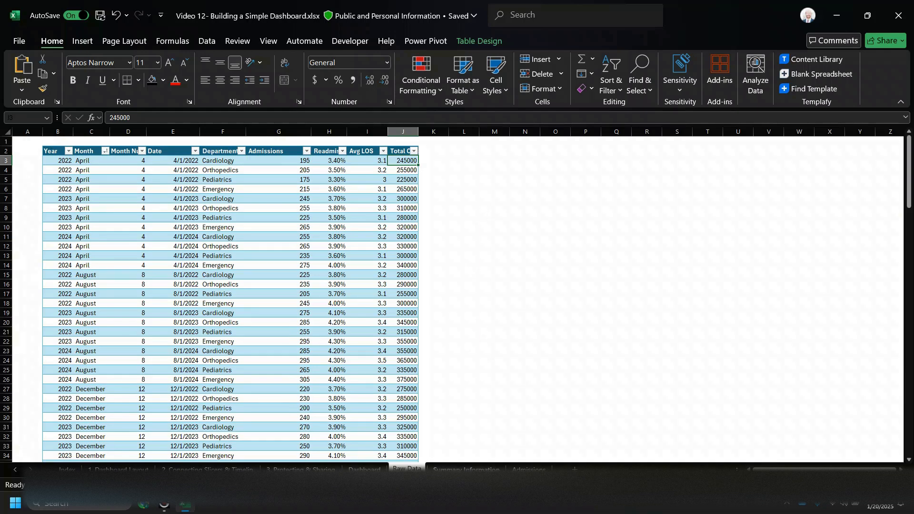
# Inspect the admissions pivot on the Summary Information sheet and the pivot table and area chart on the Admissions sheet
pyautogui.hotkey('ctrl', 'pagedown')
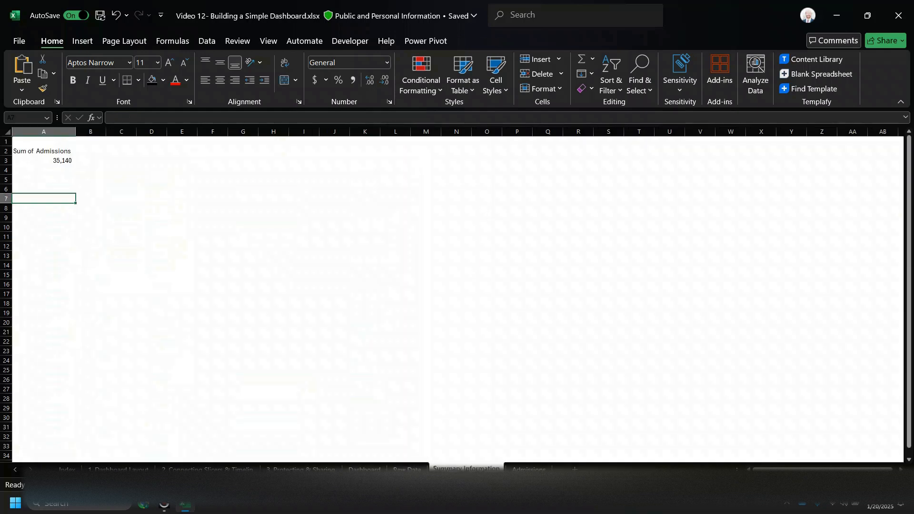
pyautogui.click(59, 178)
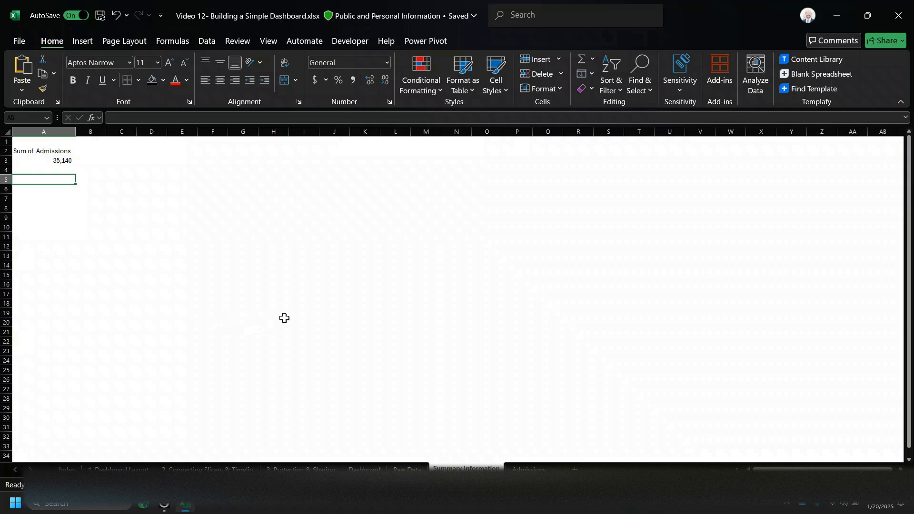
pyautogui.hotkey('ctrl', 'pagedown')
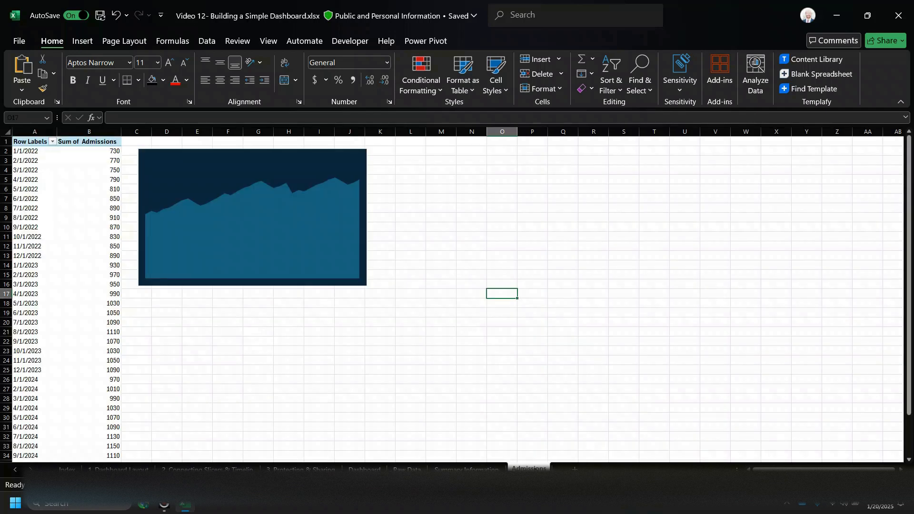
pyautogui.click(352, 163)
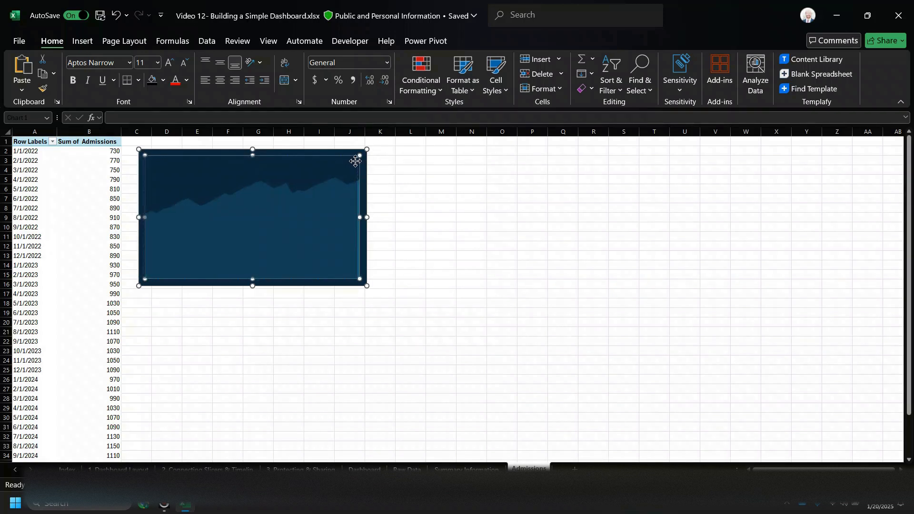
pyautogui.click(355, 161)
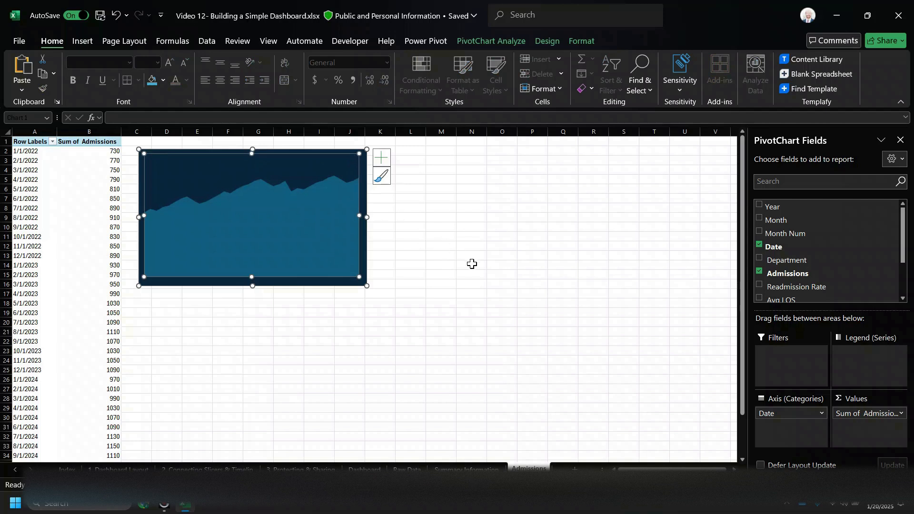
pyautogui.click(460, 274)
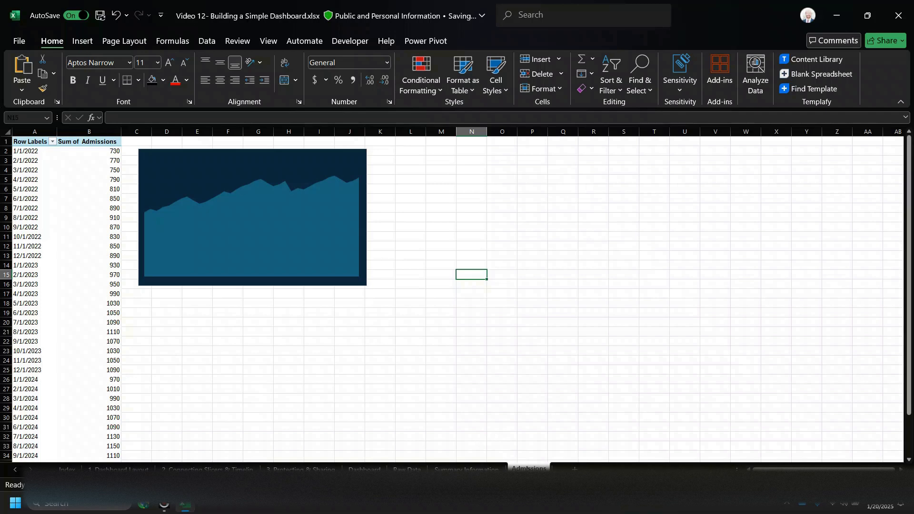
pyautogui.click(560, 196)
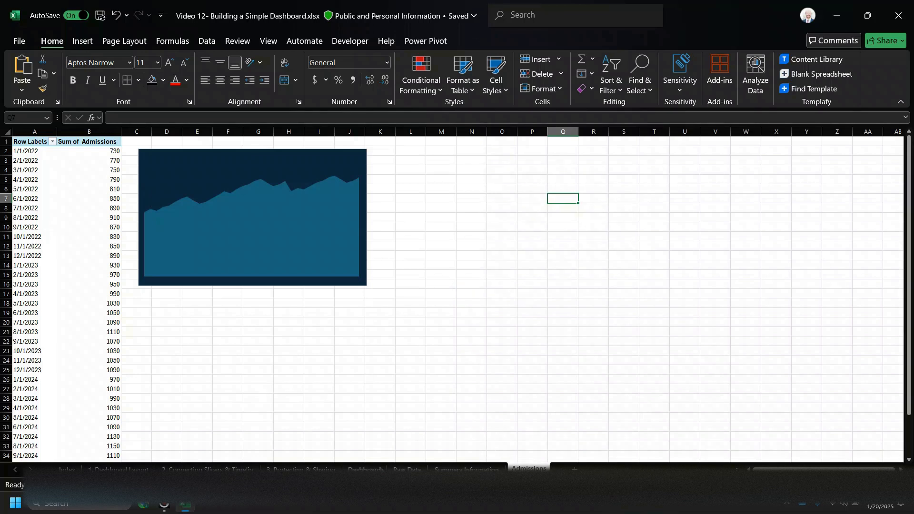
# Inspect the admissions chart card and the upper Readmissions, ALOS and COST placeholders on the Dashboard sheet
pyautogui.click(364, 470)
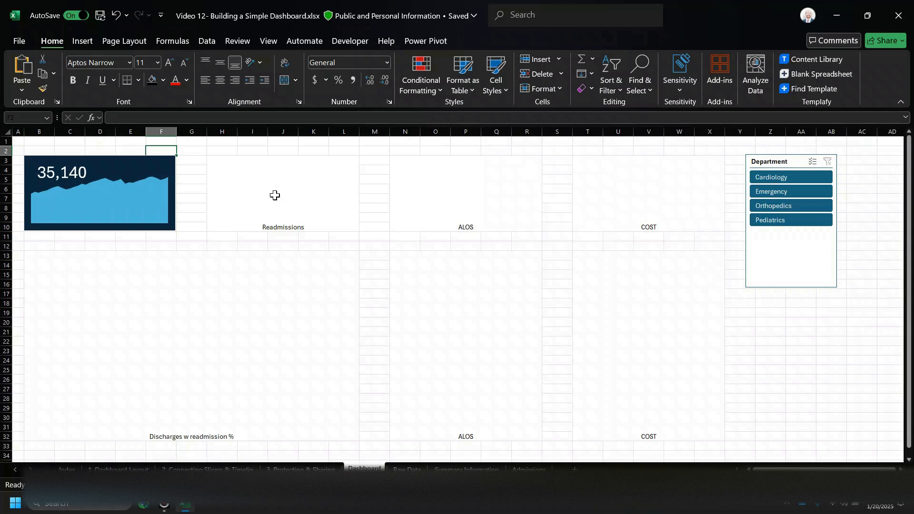
pyautogui.click(140, 160)
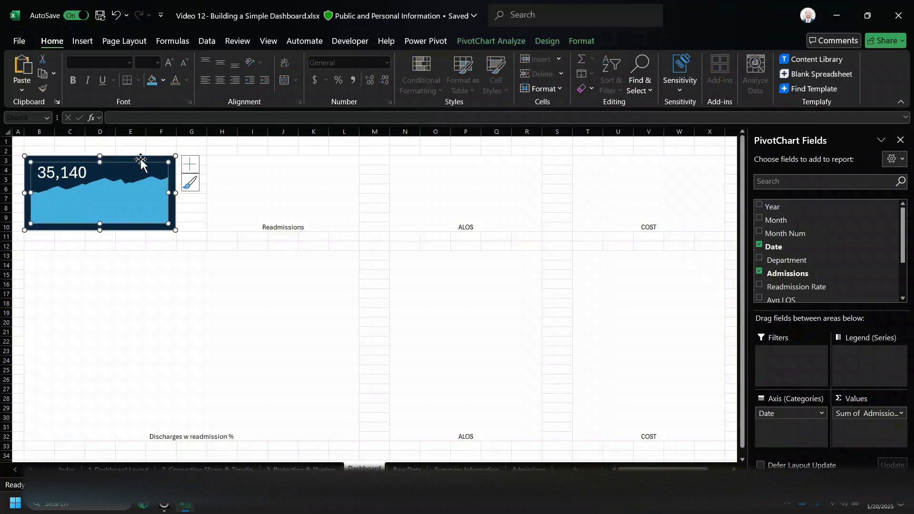
pyautogui.click(327, 205)
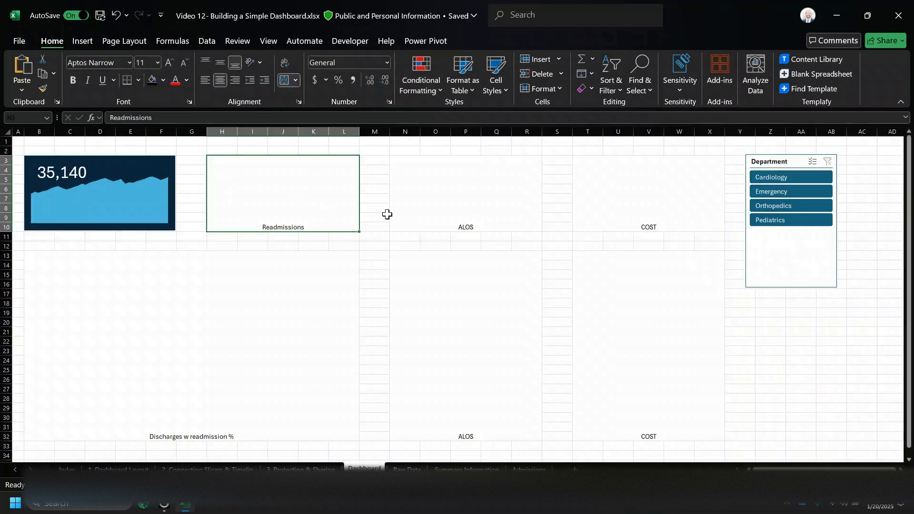
pyautogui.click(504, 203)
pyautogui.click(595, 178)
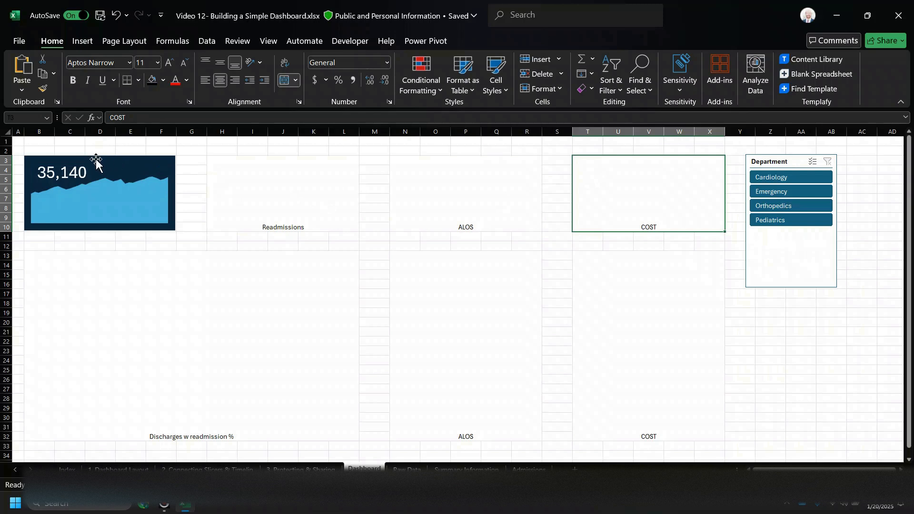
# Shift the total admissions text box slightly down and left on its chart card and inspect its cell-link formula
pyautogui.click(64, 170)
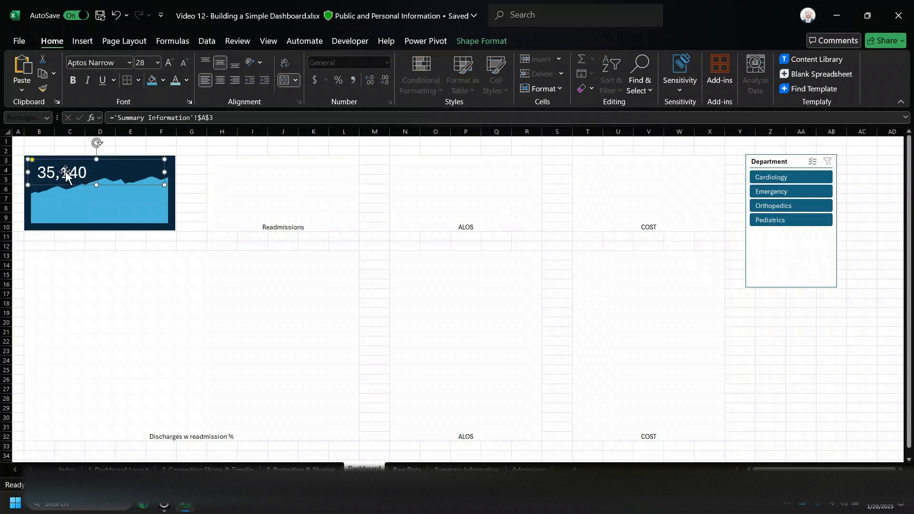
pyautogui.moveTo(71, 164); pyautogui.dragTo(65, 172)
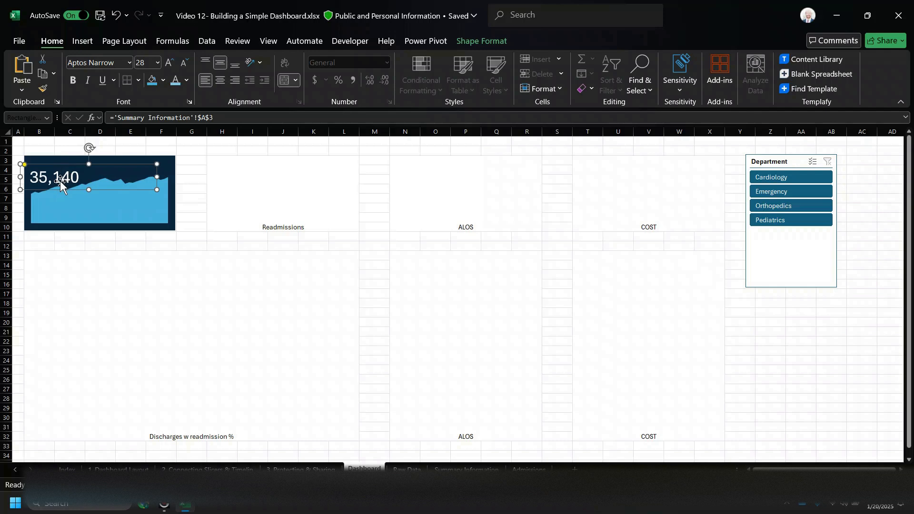
pyautogui.moveTo(113, 118); pyautogui.dragTo(248, 119)
pyautogui.moveTo(187, 119); pyautogui.dragTo(227, 119)
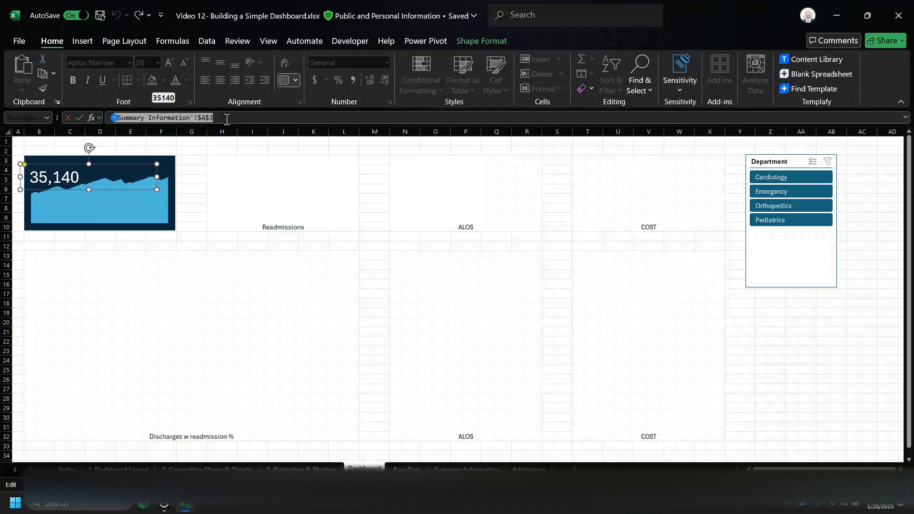
pyautogui.press('Return')
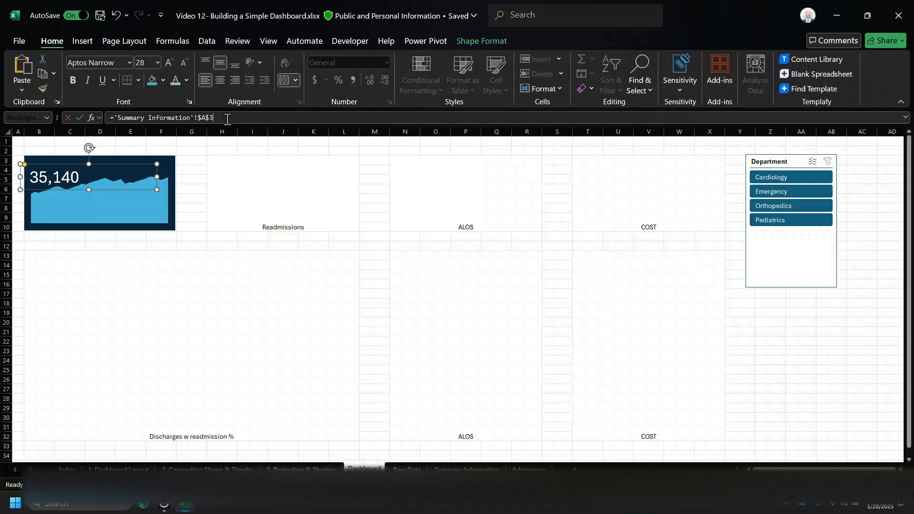
# Inspect the link to 'Summary Information'!$A$3 in the total admissions text box and leave the formula
pyautogui.click(227, 119)
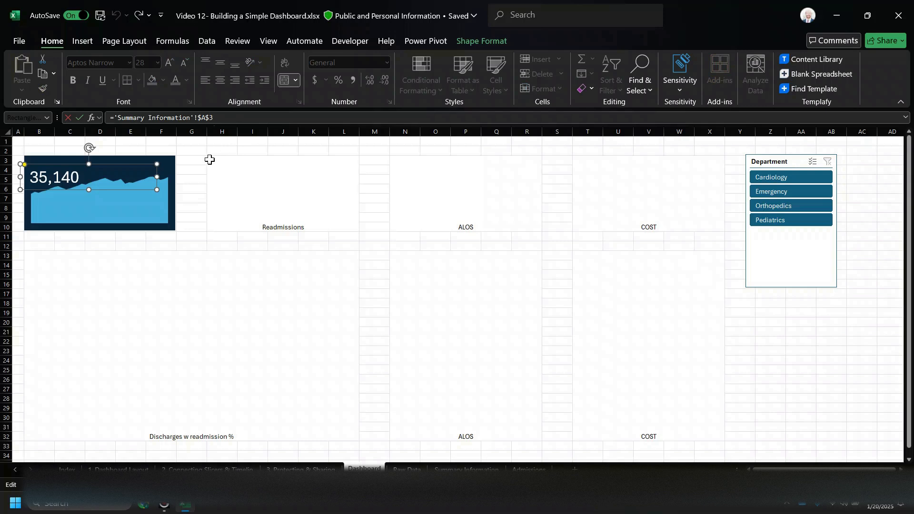
pyautogui.click(191, 161)
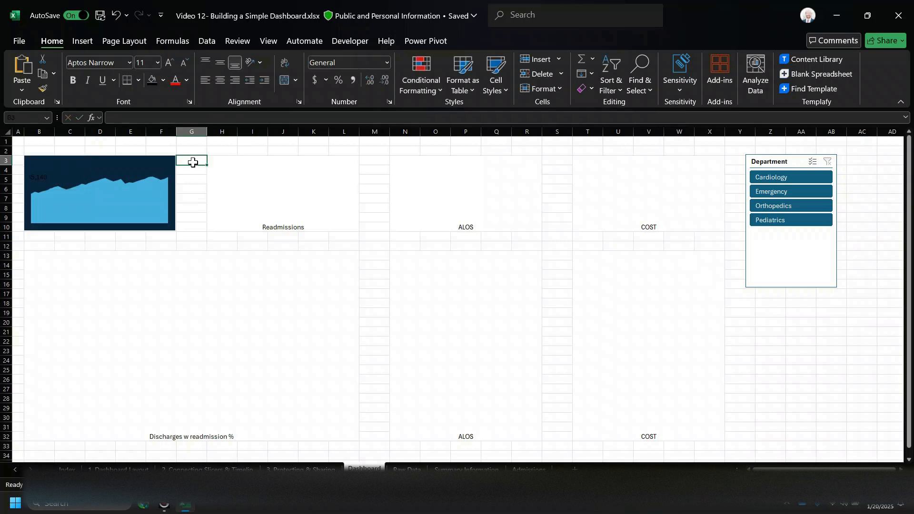
# Insert a text box reading "Admissions" over the upper edge of the admissions chart card
pyautogui.click(90, 43)
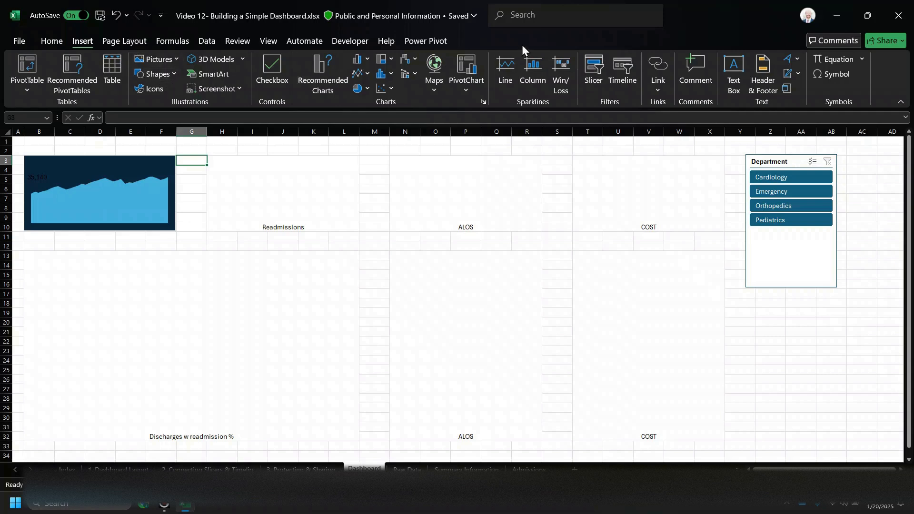
pyautogui.click(737, 81)
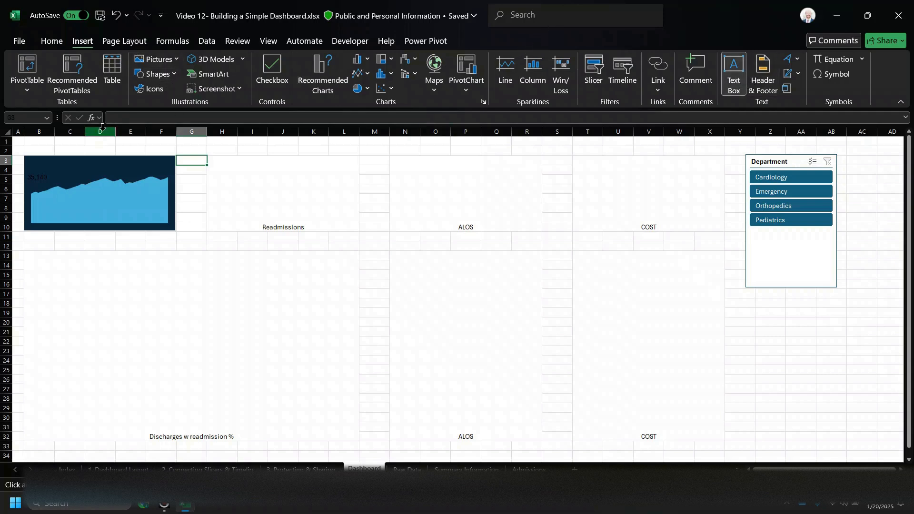
pyautogui.moveTo(77, 153); pyautogui.dragTo(147, 164)
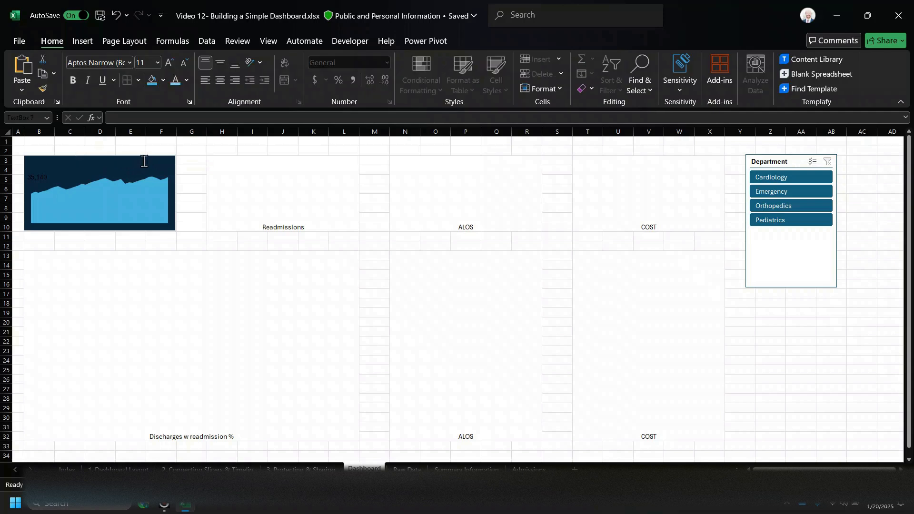
pyautogui.write('Admissions')
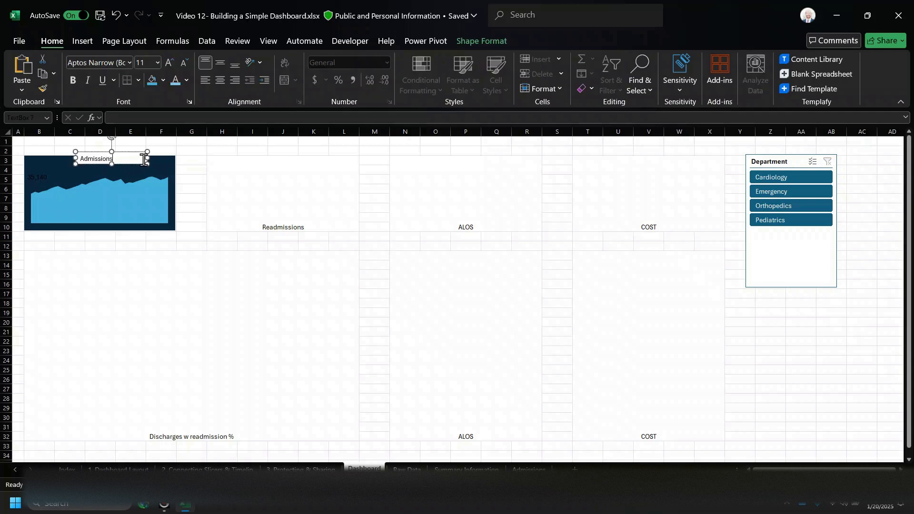
# Remove the fill from the "Admissions" text box
pyautogui.click(186, 80)
pyautogui.click(174, 152)
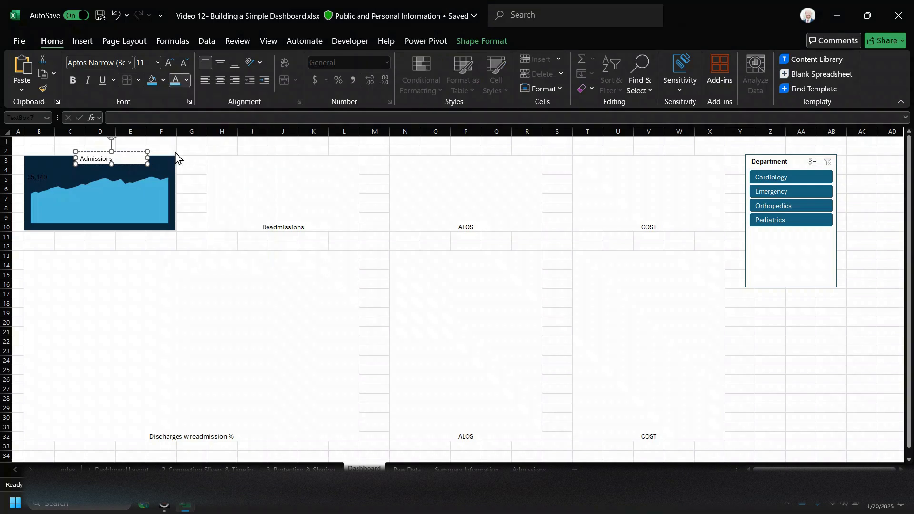
pyautogui.click(163, 80)
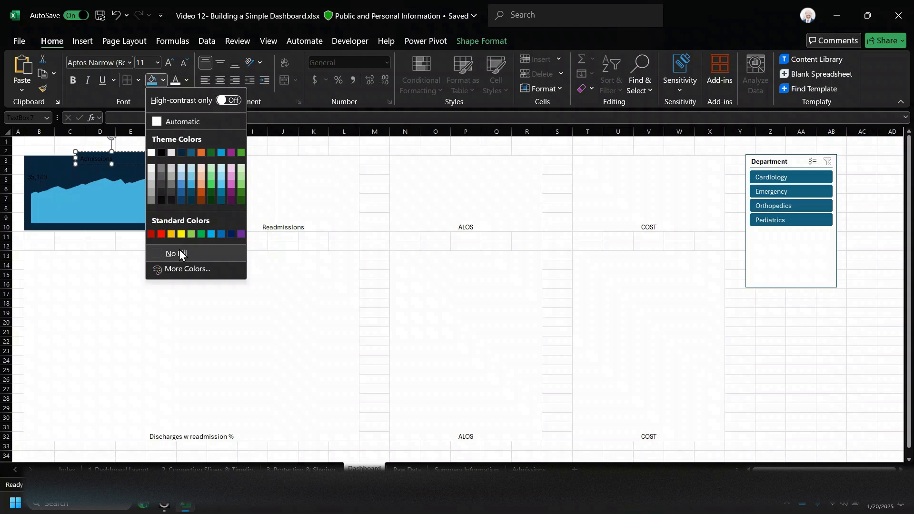
pyautogui.click(158, 253)
pyautogui.click(137, 173)
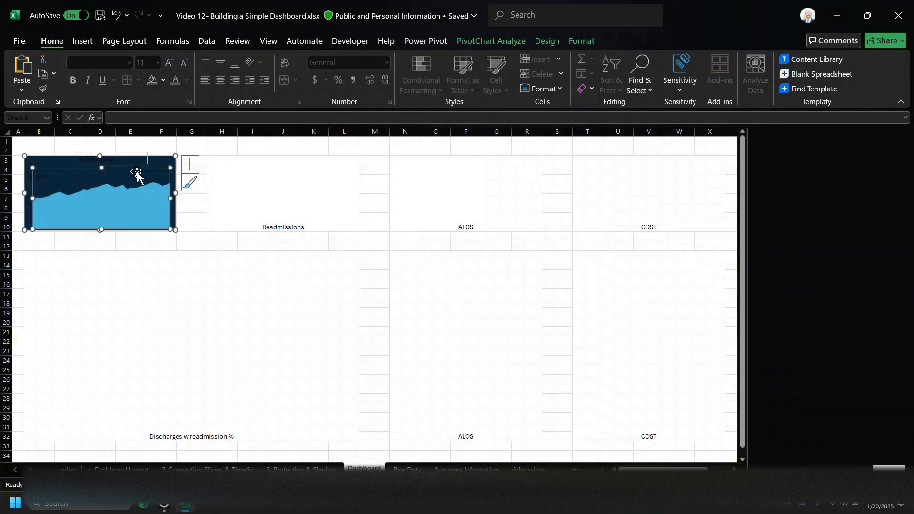
# Nudge the "Admissions" label down and left until it sits inside the chart card, near the middle of its upper edge
pyautogui.click(132, 157)
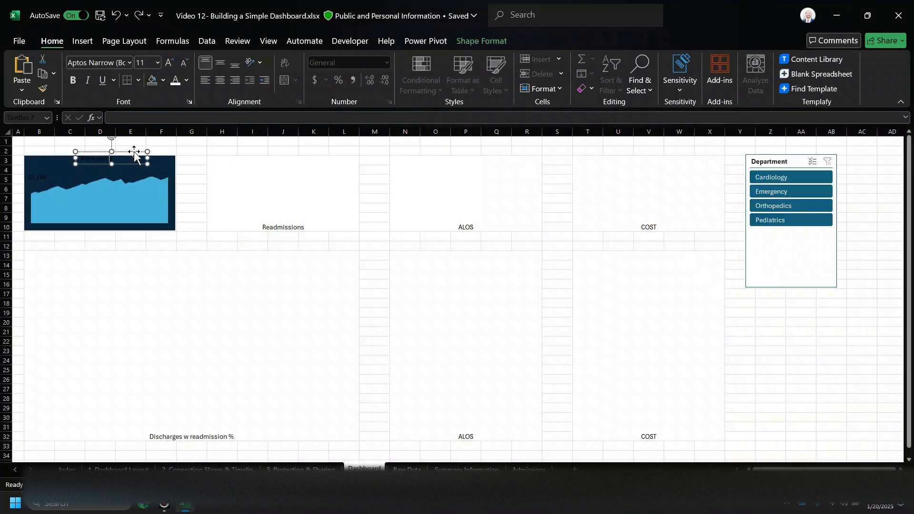
pyautogui.press('Down')
pyautogui.press('Down')
pyautogui.press('Left')
pyautogui.press('Left')
pyautogui.press('Left')
pyautogui.press('Left')
pyautogui.press('Left')
pyautogui.press('Left')
pyautogui.press('Left')
pyautogui.press('Left')
pyautogui.press('Left')
pyautogui.press('Left')
pyautogui.press('Left')
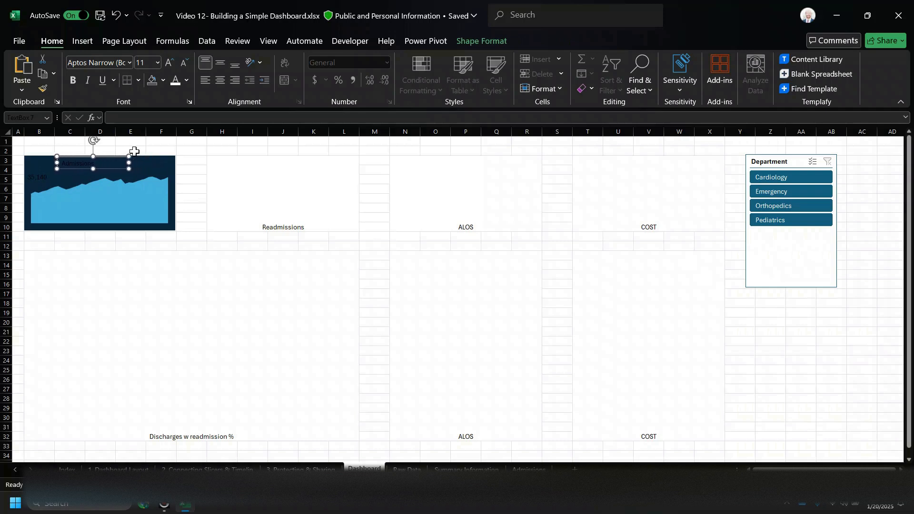
pyautogui.press('Right')
pyautogui.press('Right')
pyautogui.press('Right')
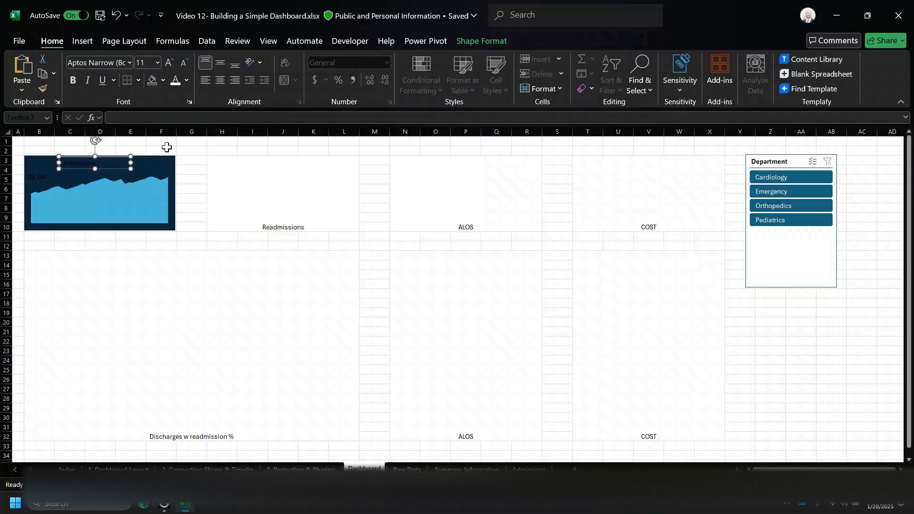
# Centre the text of the "Admissions" label and make its font white
pyautogui.click(221, 80)
pyautogui.click(175, 80)
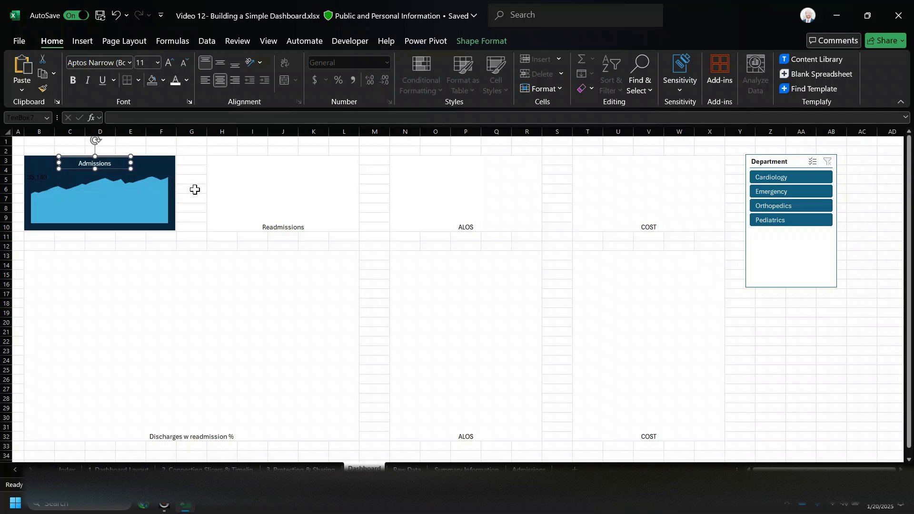
pyautogui.press('Escape')
# Make the total admissions figure on the chart card white and enlarge its font by seven size steps
pyautogui.click(42, 179)
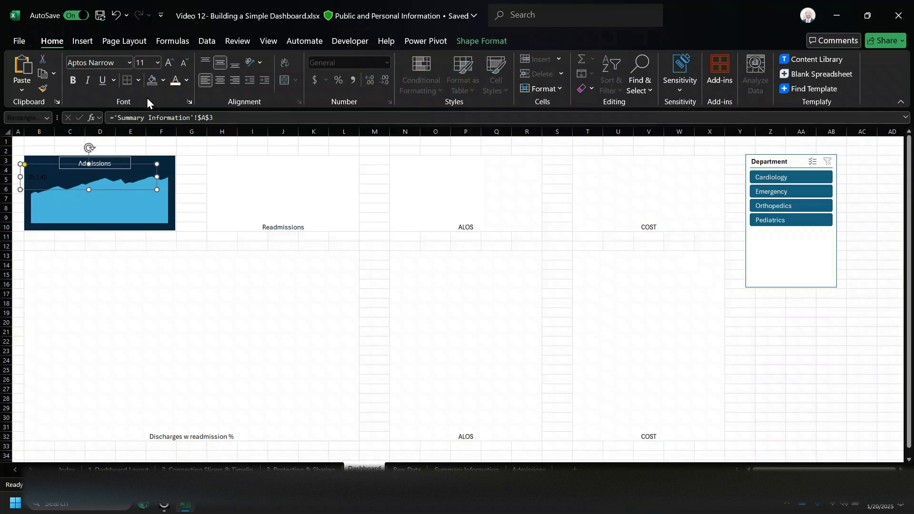
pyautogui.click(175, 85)
pyautogui.click(169, 62)
pyautogui.click(169, 63)
pyautogui.click(169, 63)
pyautogui.click(170, 63)
pyautogui.click(169, 63)
pyautogui.click(169, 63)
pyautogui.click(170, 63)
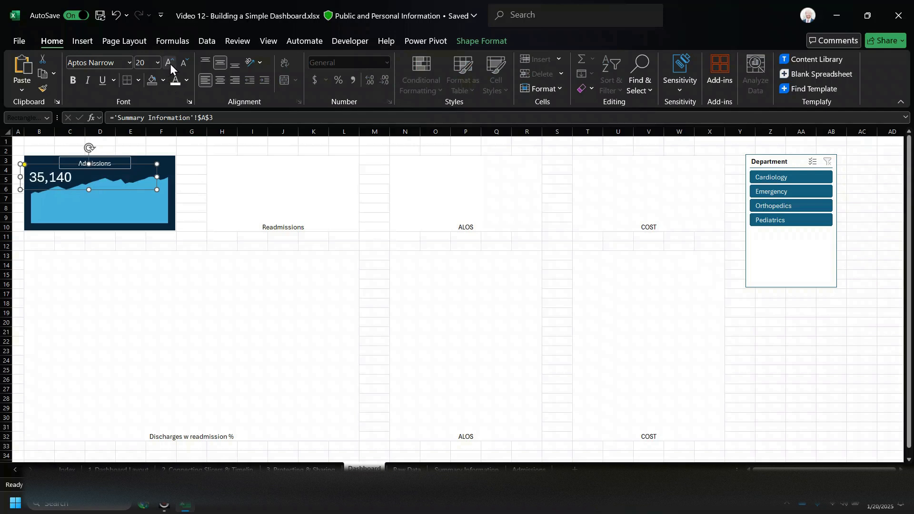
pyautogui.click(194, 218)
# Remove the outline from the "Admissions" label on the chart card
pyautogui.click(121, 165)
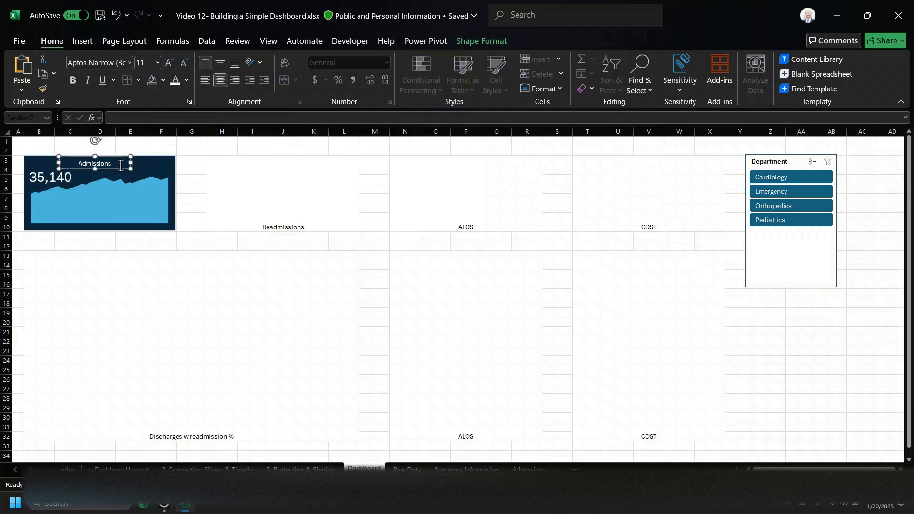
pyautogui.click(500, 41)
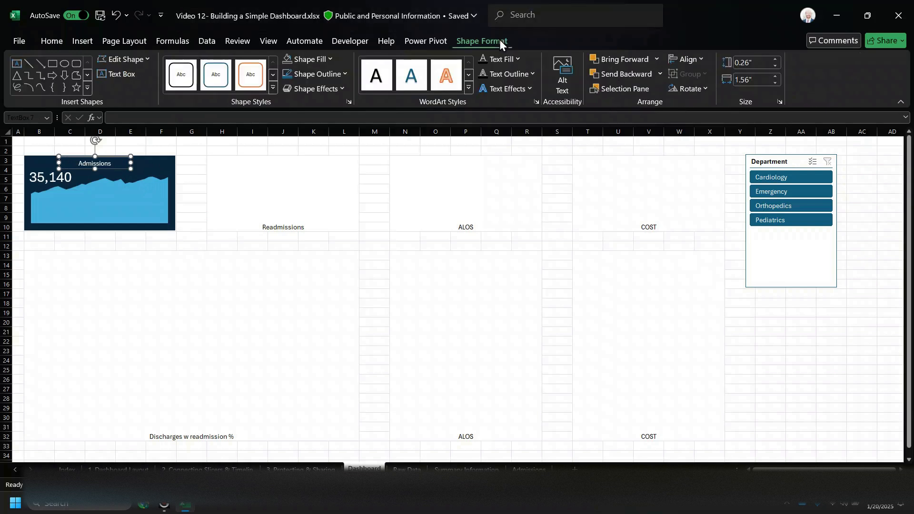
pyautogui.click(330, 77)
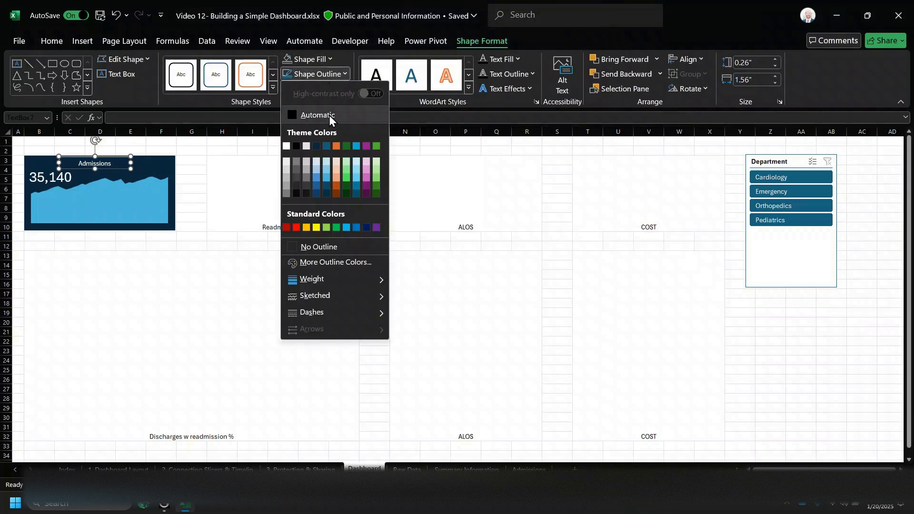
pyautogui.click(324, 247)
pyautogui.click(193, 239)
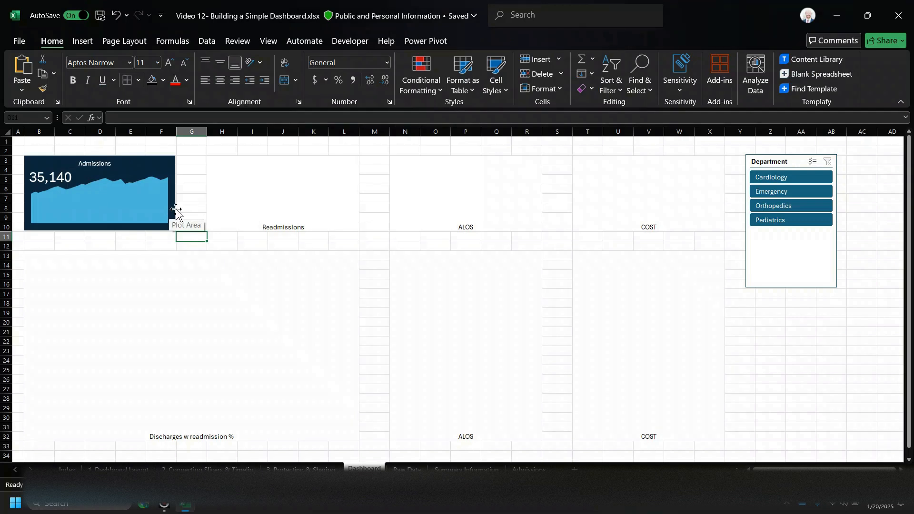
# Add a new worksheet for the Readmissions card and place it after the Admissions sheet
pyautogui.click(231, 178)
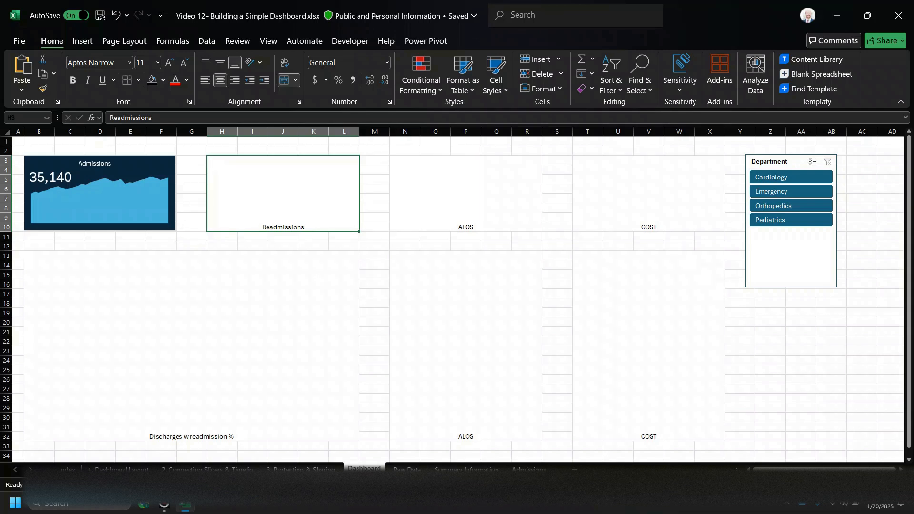
pyautogui.click(575, 469)
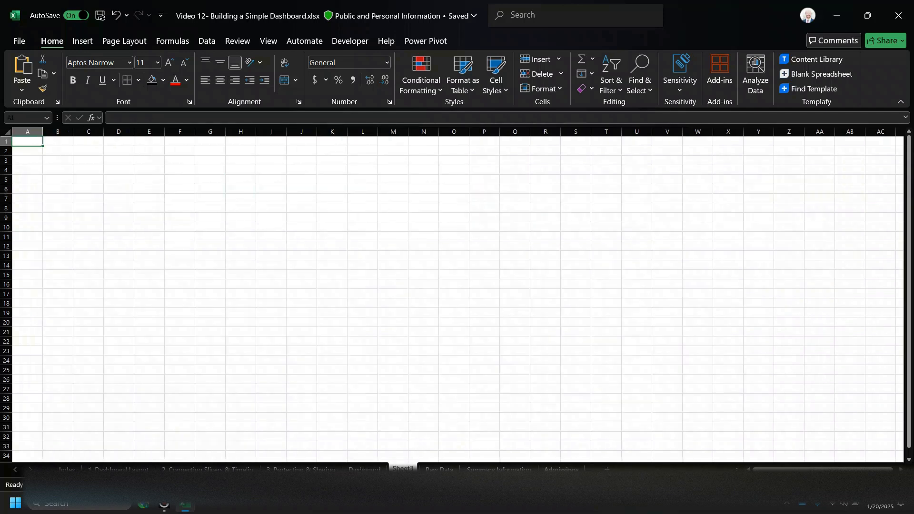
pyautogui.moveTo(402, 469); pyautogui.dragTo(586, 469)
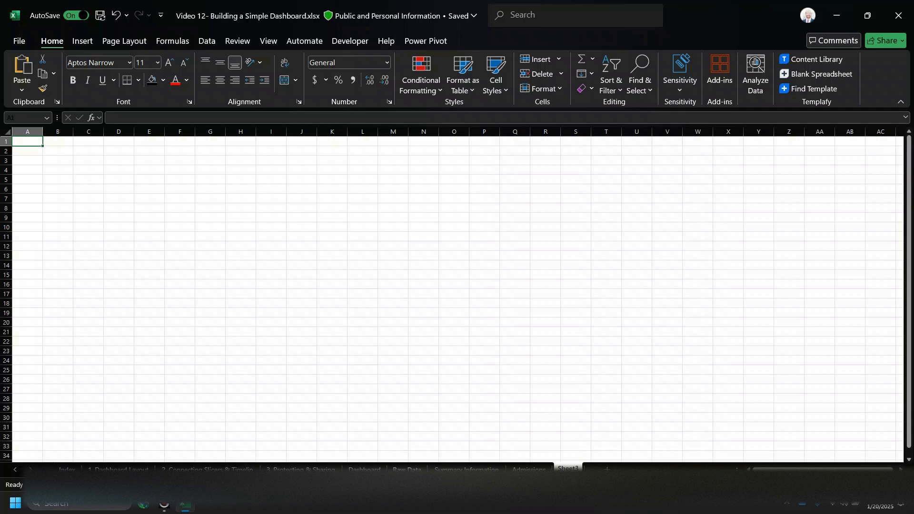
# Rename the new last worksheet as Readmissions
pyautogui.hotkey('ctrl', 'pageup')
pyautogui.hotkey('ctrl', 'pageup')
pyautogui.hotkey('ctrl', 'pageup')
pyautogui.hotkey('ctrl', 'pageup')
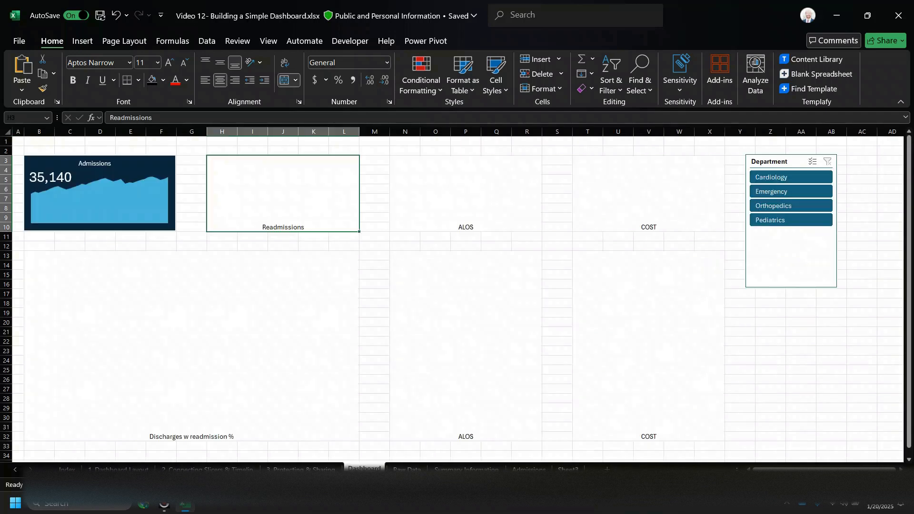
pyautogui.click(566, 469)
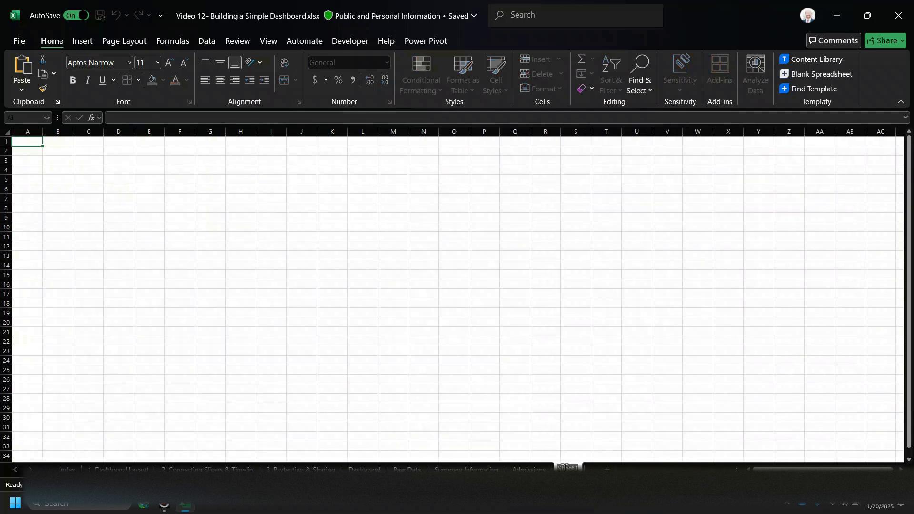
pyautogui.write('Readmissions')
pyautogui.press('Return')
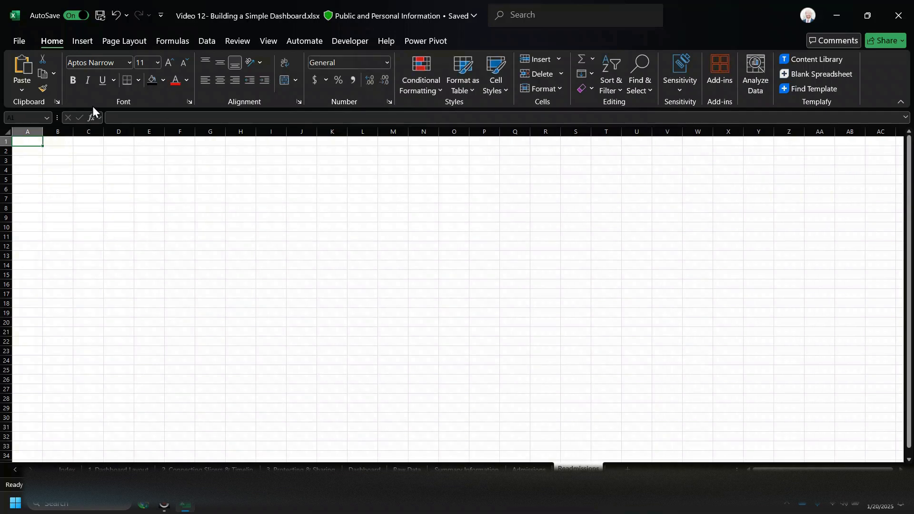
# Insert a PivotChart with its PivotTable from the raw data table at Readmissions!$A$1 and move the chart closer to the PivotTable
pyautogui.click(82, 44)
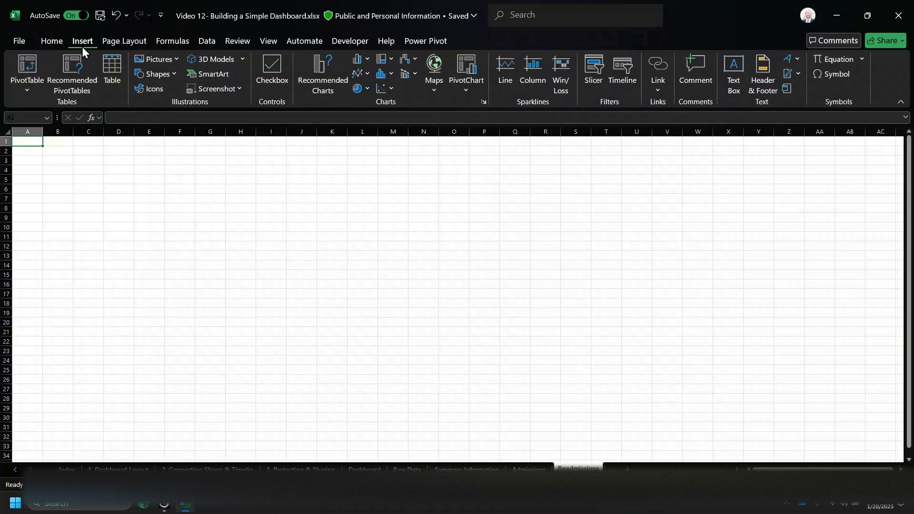
pyautogui.click(459, 90)
pyautogui.click(495, 104)
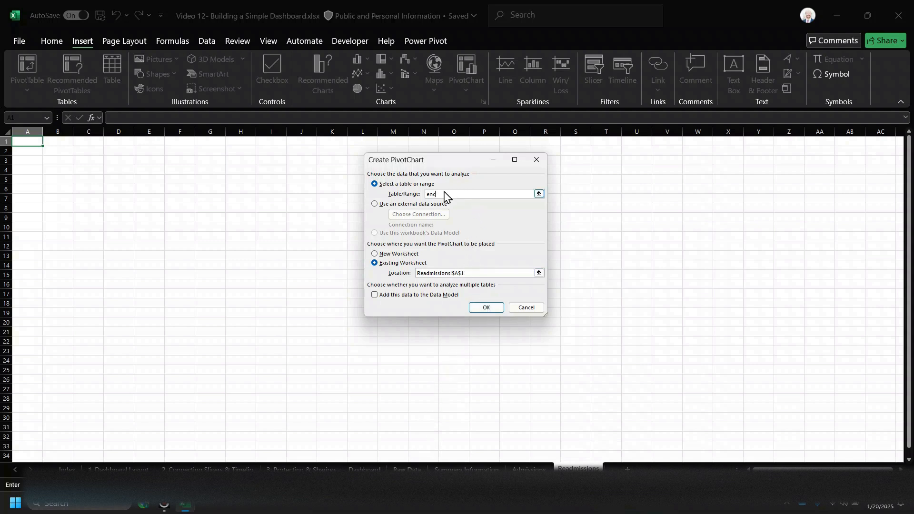
pyautogui.click(485, 308)
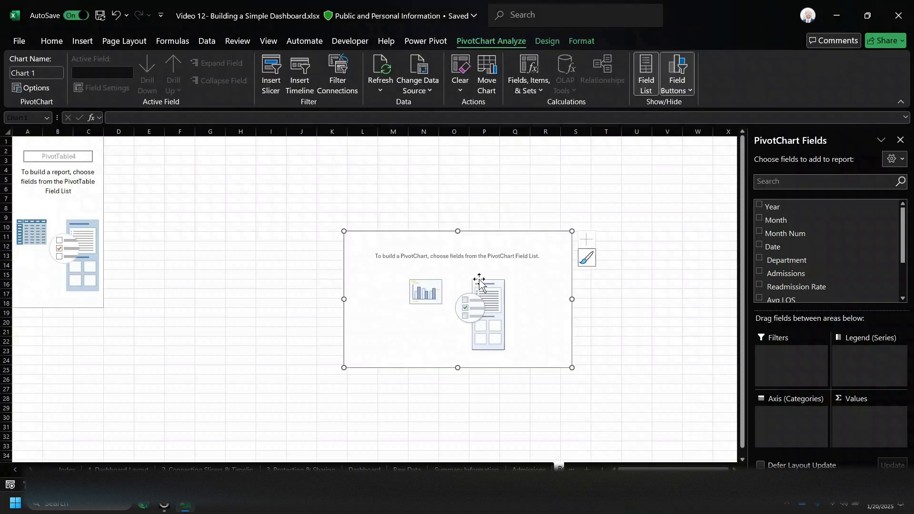
pyautogui.moveTo(536, 323); pyautogui.dragTo(356, 257)
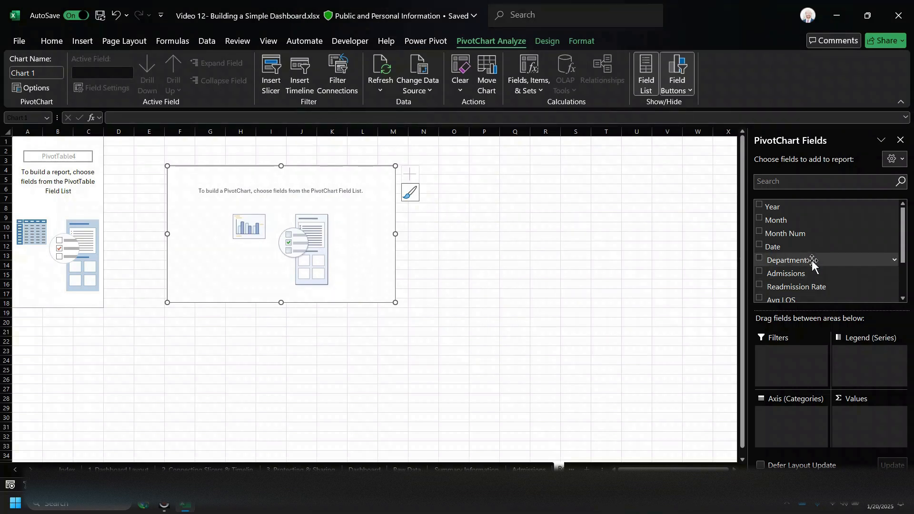
# Plot the sum of Readmission Rate by Date in the new PivotChart
pyautogui.click(759, 284)
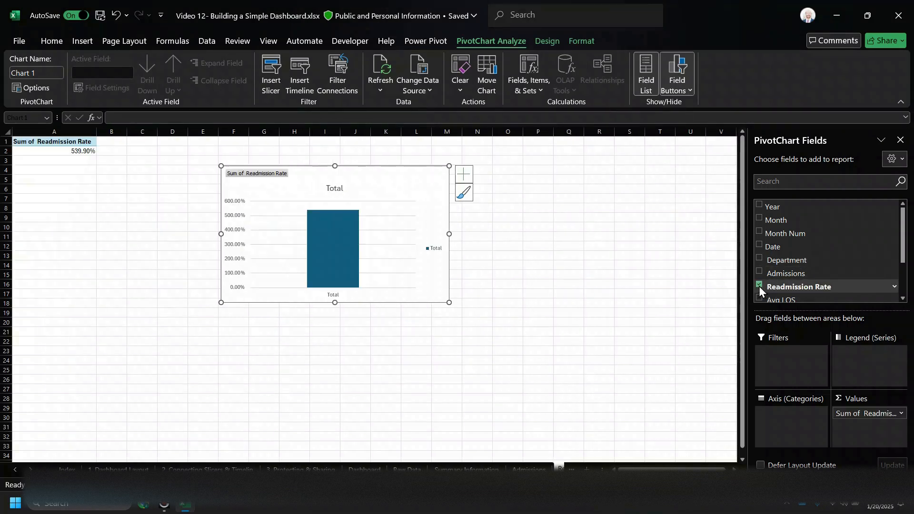
pyautogui.click(759, 246)
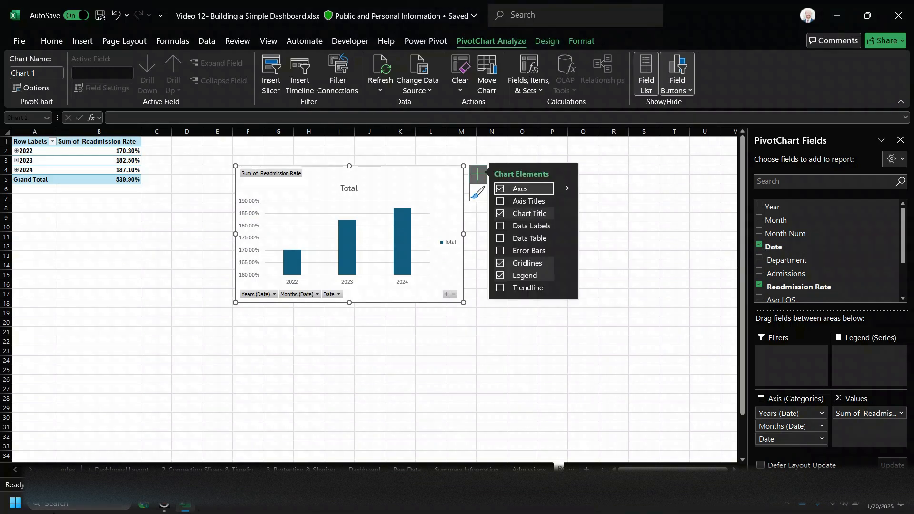
pyautogui.click(22, 510)
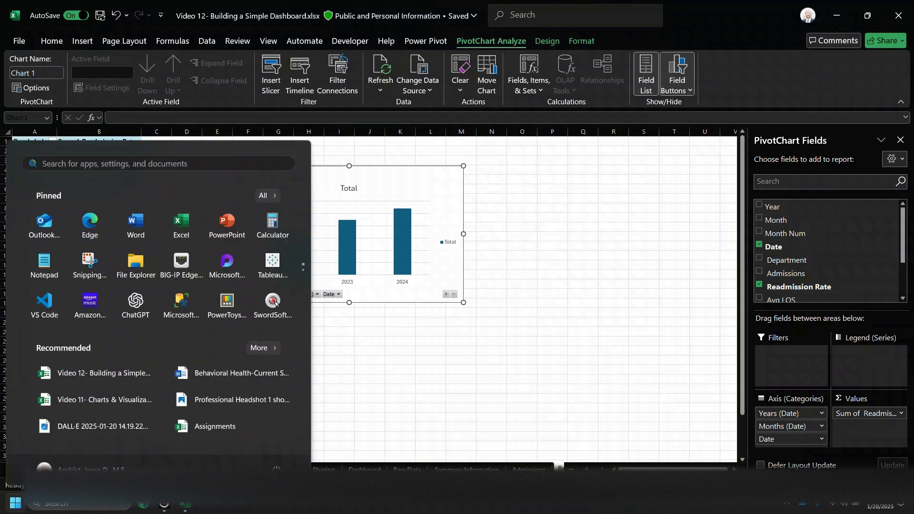
pyautogui.click(270, 310)
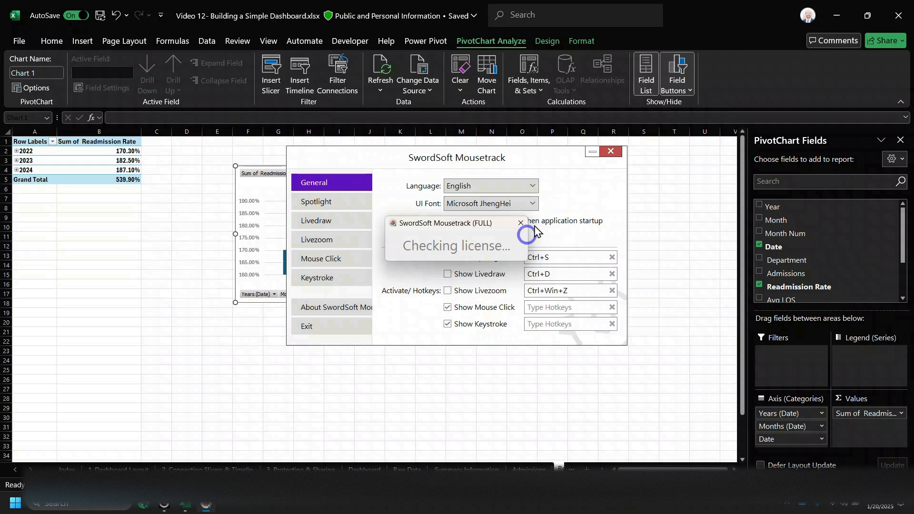
pyautogui.click(598, 152)
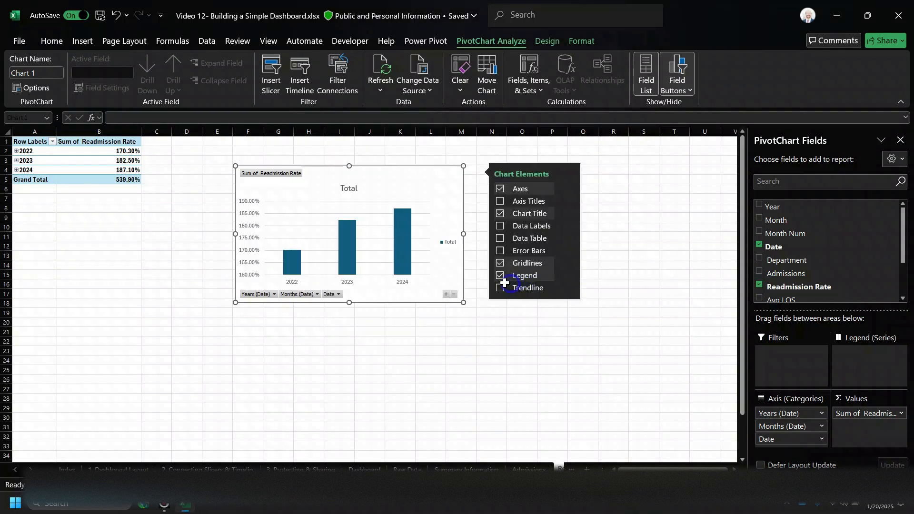
pyautogui.click(485, 254)
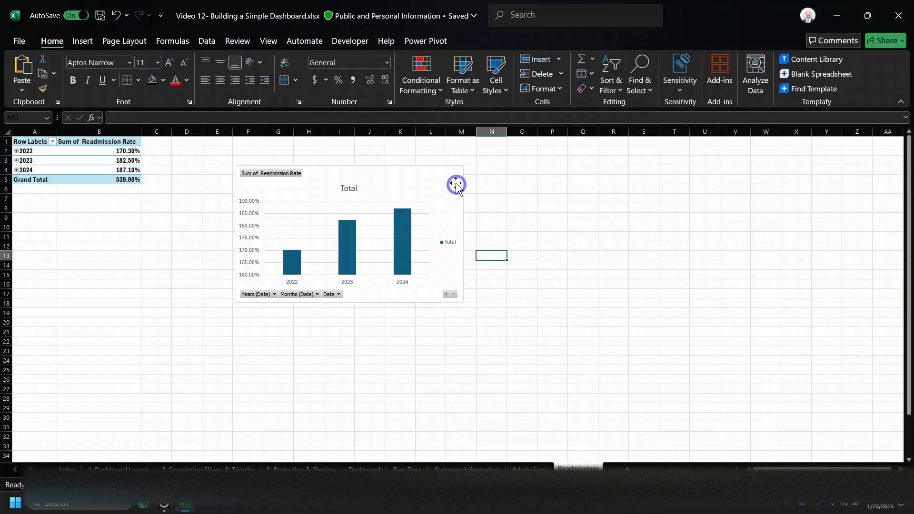
# Remove the Years and Months date groupings from the Readmissions chart's axis, keeping only Date
pyautogui.click(454, 184)
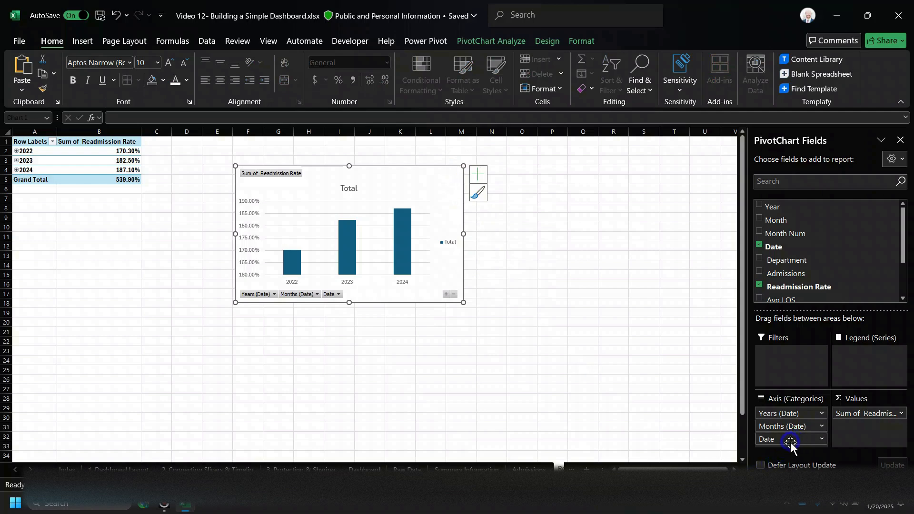
pyautogui.click(796, 427)
pyautogui.moveTo(796, 427); pyautogui.dragTo(709, 429)
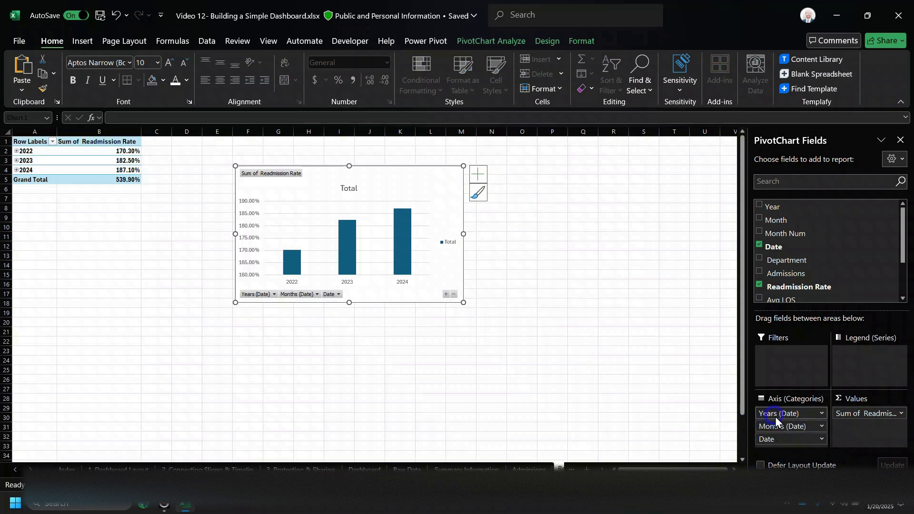
pyautogui.moveTo(654, 402); pyautogui.dragTo(655, 403)
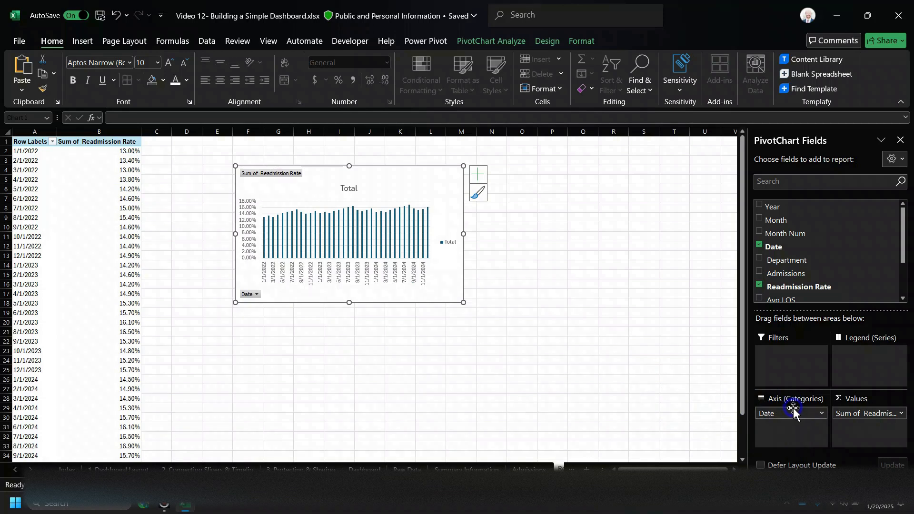
# Move the Readmissions chart closer to the PivotTable and enlarge it slightly
pyautogui.moveTo(464, 300); pyautogui.dragTo(414, 297)
pyautogui.click(415, 187)
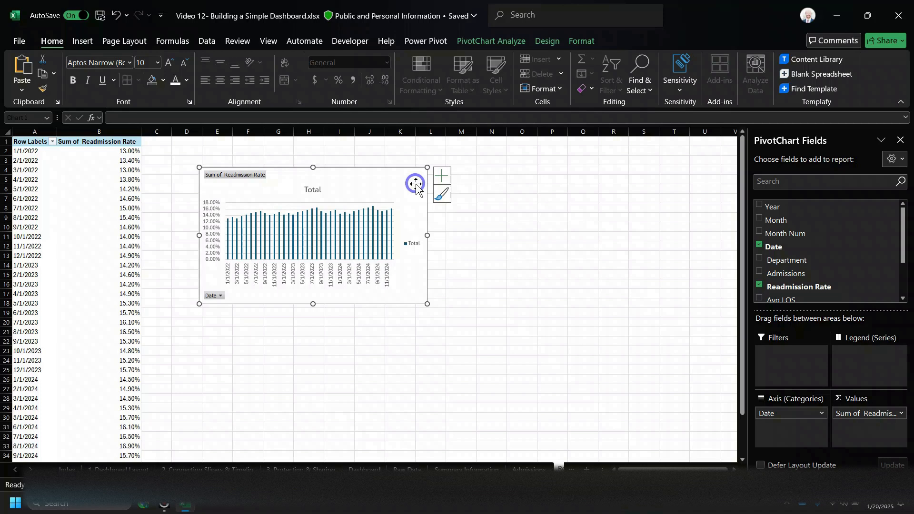
pyautogui.moveTo(427, 304); pyautogui.dragTo(449, 332)
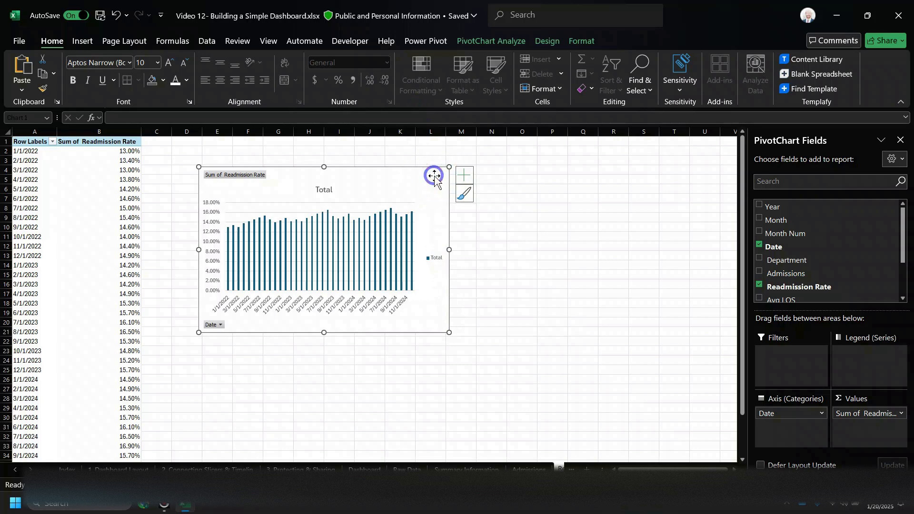
# Change the Readmissions chart type from clustered column to Area
pyautogui.click(513, 44)
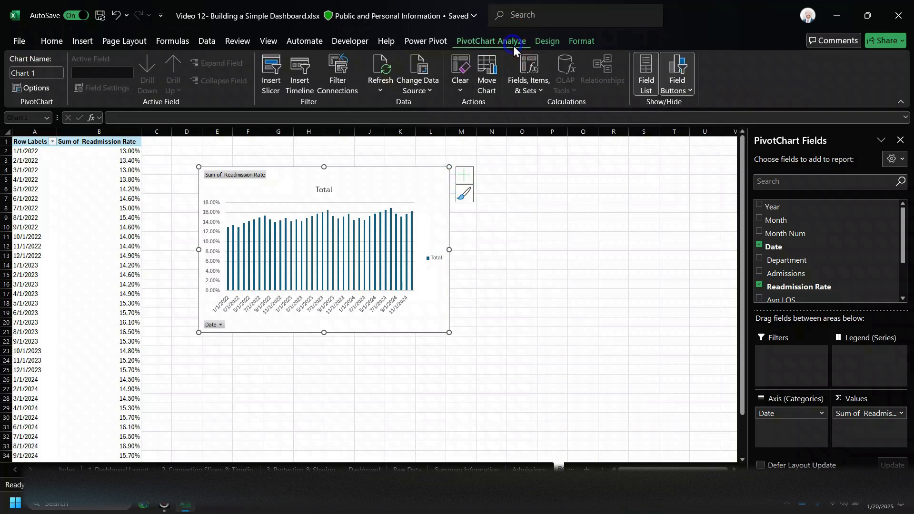
pyautogui.click(549, 43)
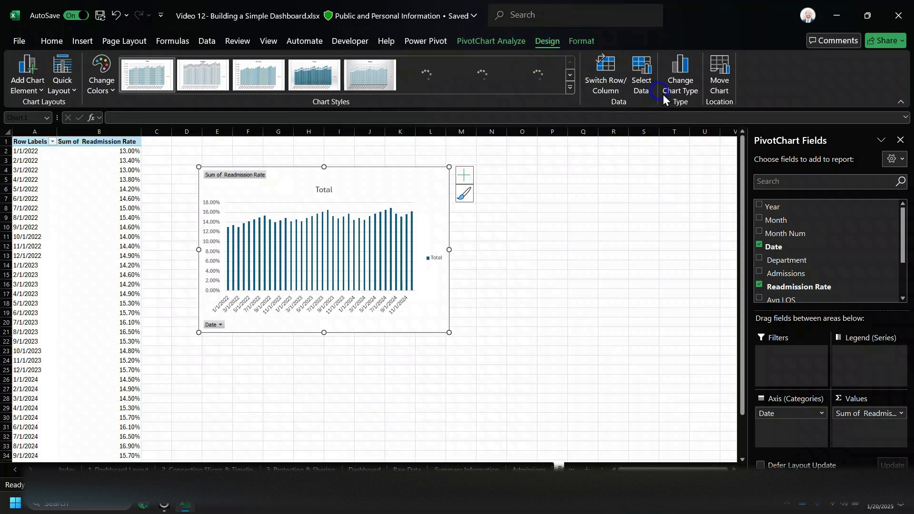
pyautogui.click(681, 85)
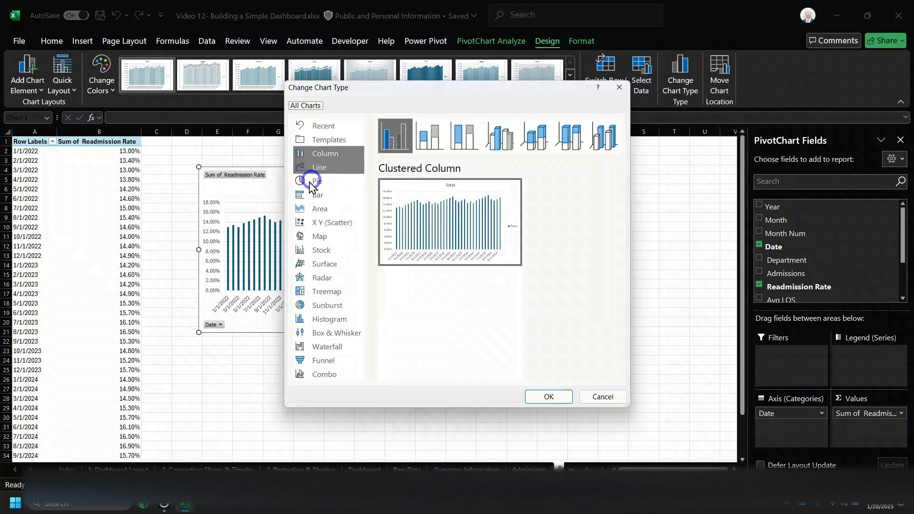
pyautogui.click(318, 208)
pyautogui.moveTo(432, 227)
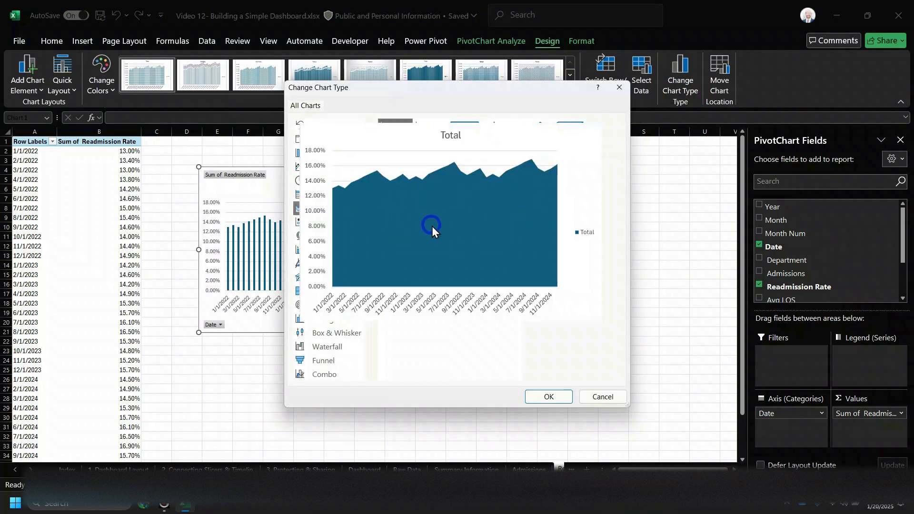
pyautogui.click(557, 398)
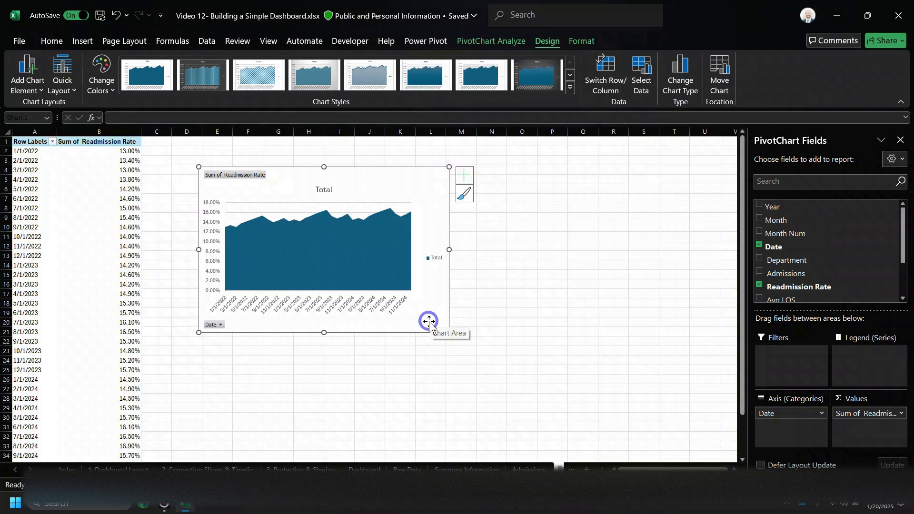
# Hide all field buttons on the area chart and delete its horizontal and vertical axes
pyautogui.rightClick(249, 175)
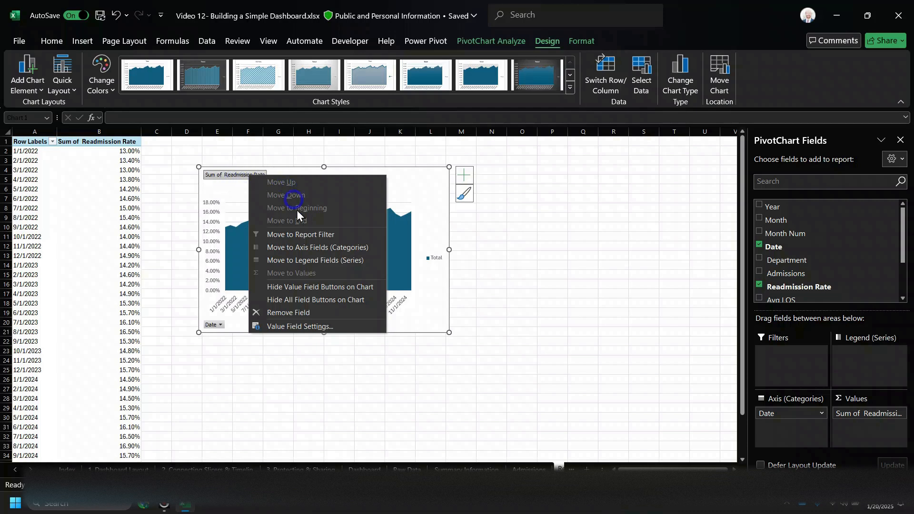
pyautogui.click(314, 300)
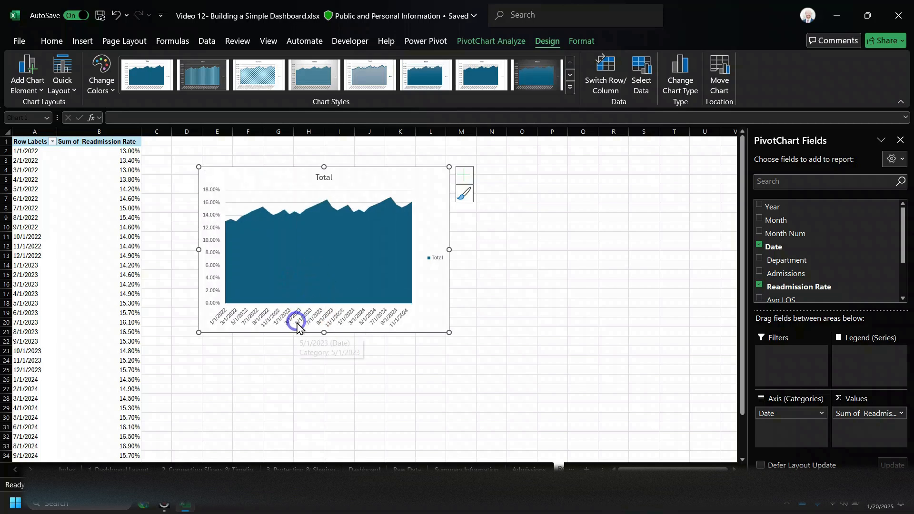
pyautogui.click(298, 327)
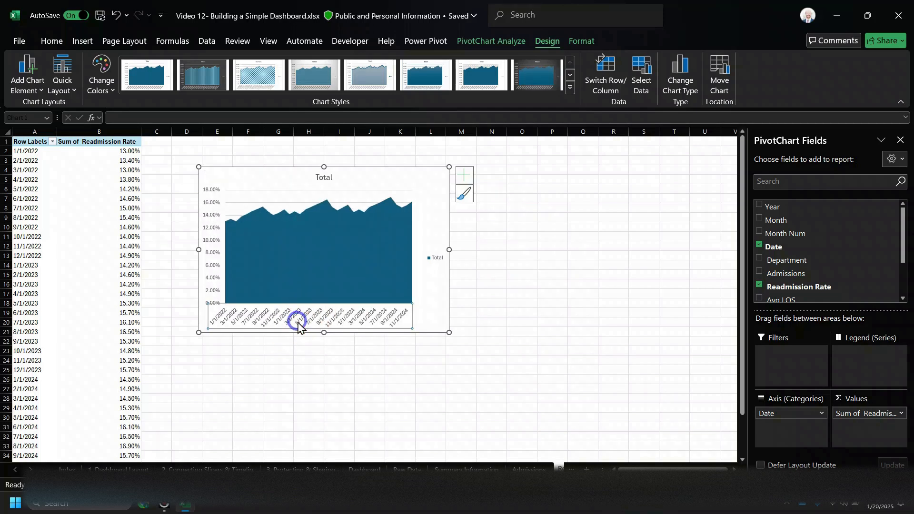
pyautogui.press('Delete')
pyautogui.click(212, 265)
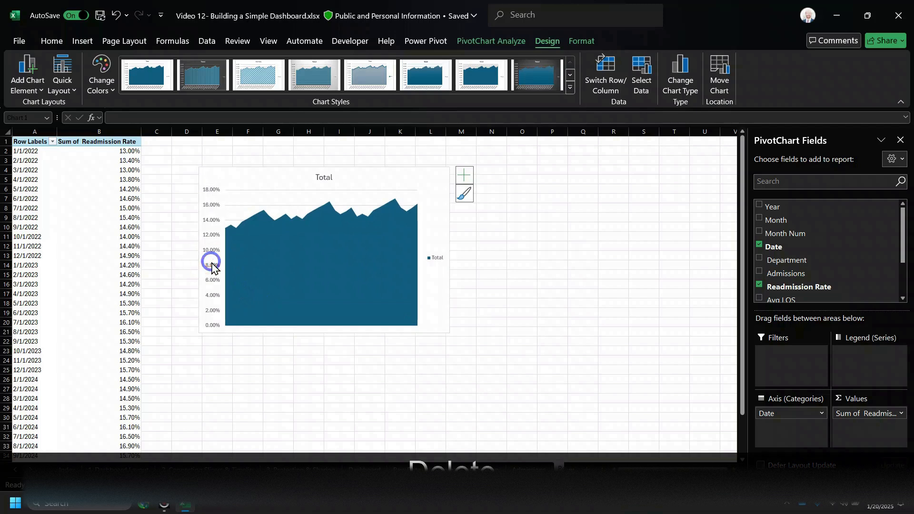
pyautogui.press('Delete')
# Delete the area chart's gridlines and legend
pyautogui.click(352, 189)
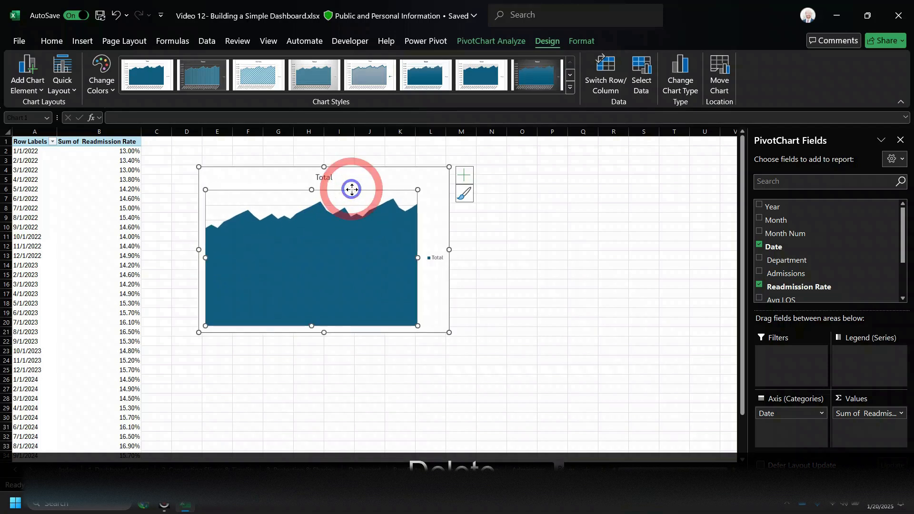
pyautogui.click(348, 206)
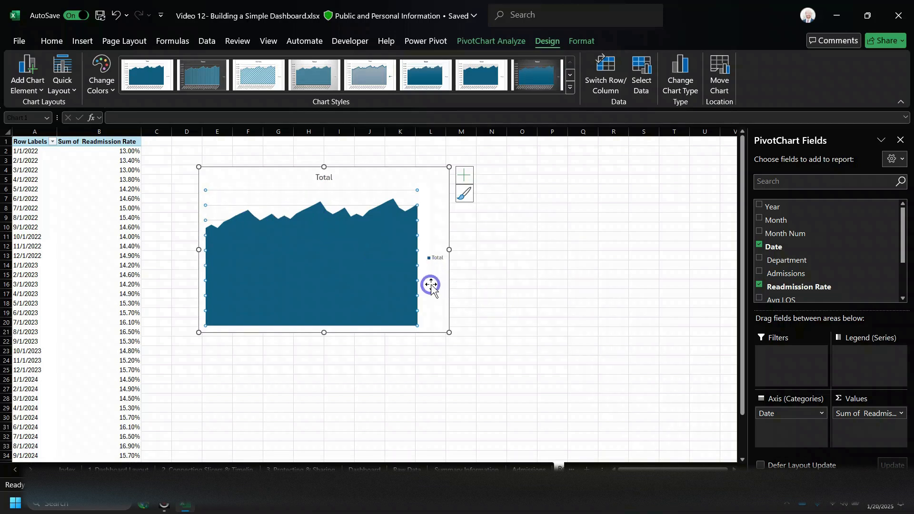
pyautogui.click(435, 260)
pyautogui.press('Delete')
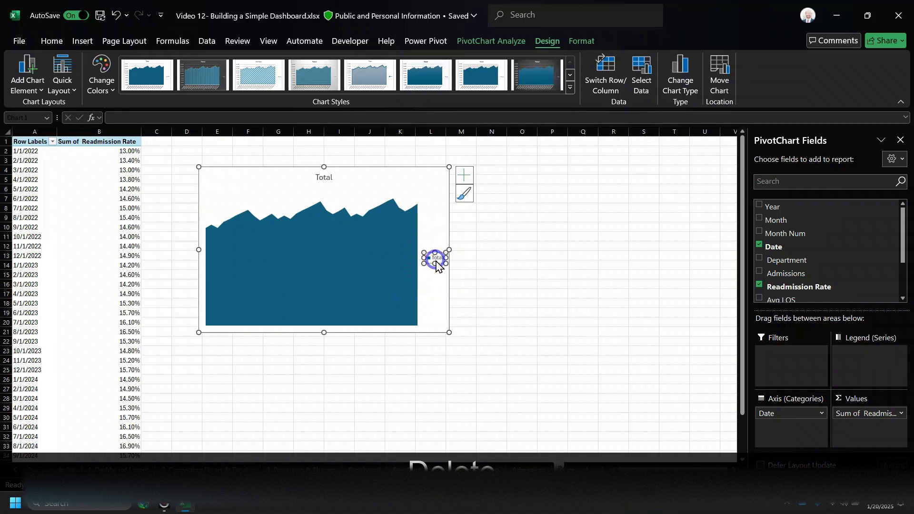
# Change the area chart's title to Readmission Rate
pyautogui.doubleClick(325, 181)
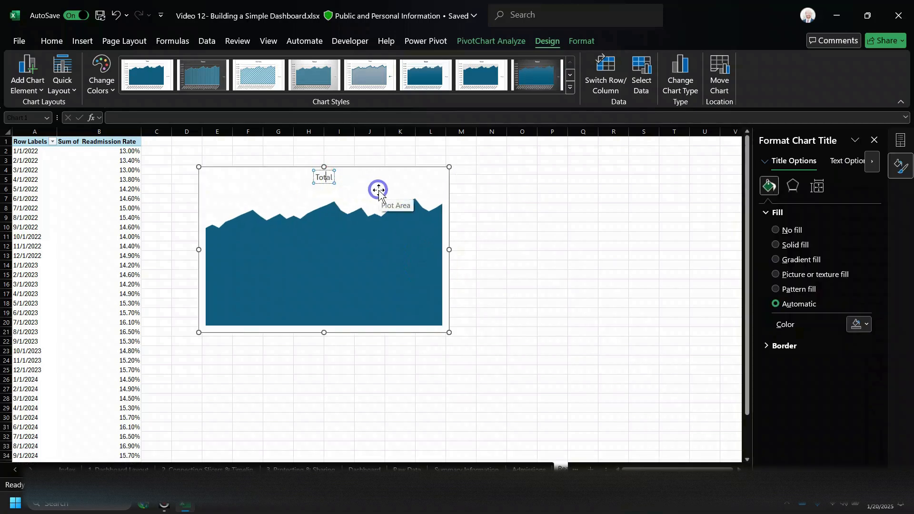
pyautogui.press('End')
pyautogui.hotkey('shift', 'Home')
pyautogui.write('R')
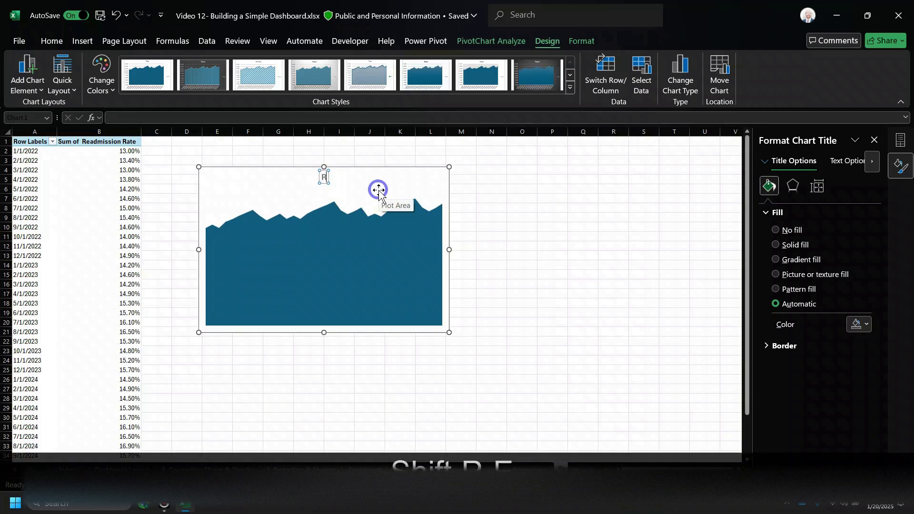
pyautogui.write('eadmission Rate')
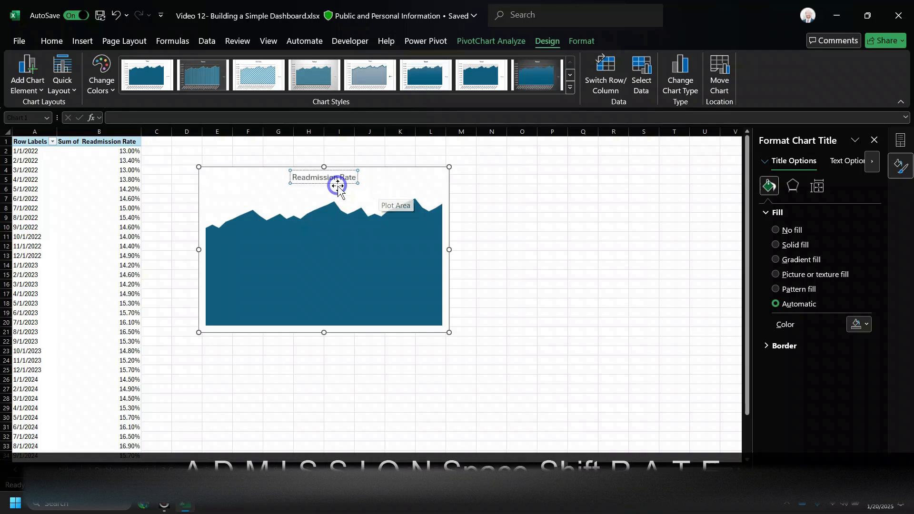
pyautogui.click(448, 181)
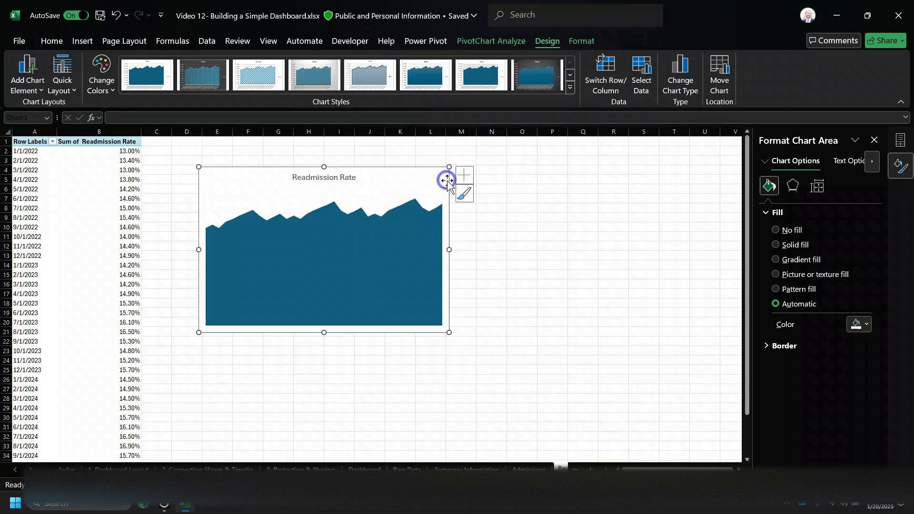
# Fill the Readmission Rate area series with the bright blue theme color
pyautogui.click(434, 238)
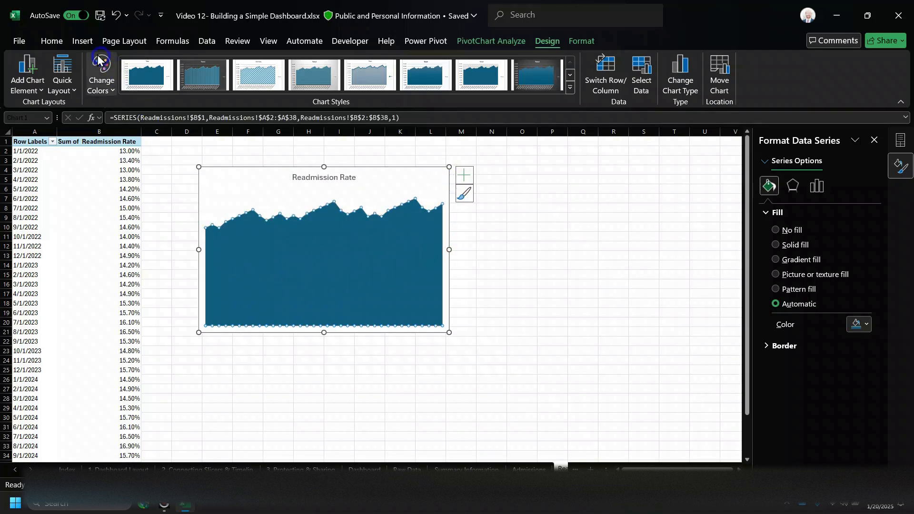
pyautogui.click(51, 42)
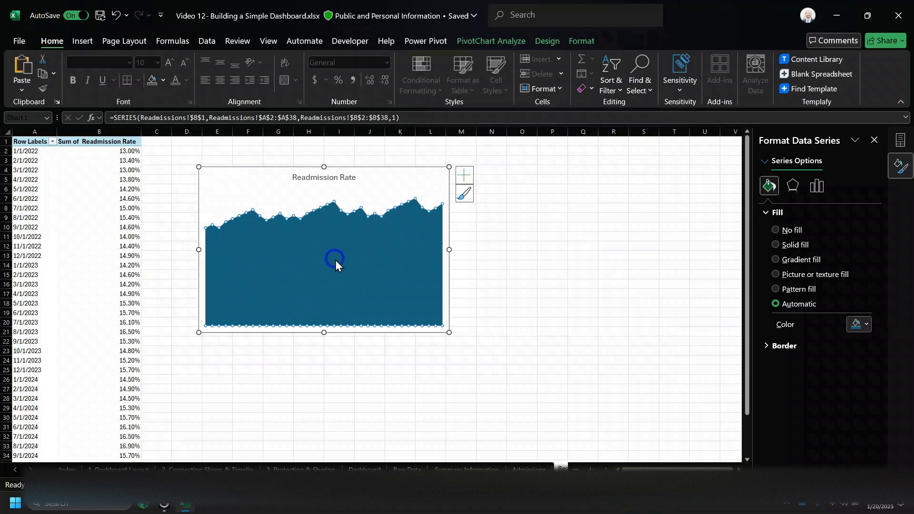
pyautogui.click(163, 81)
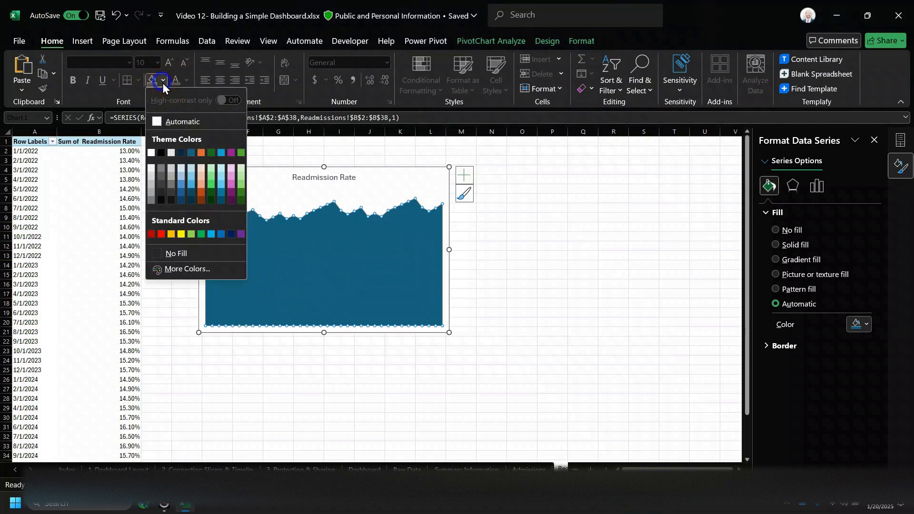
pyautogui.click(190, 155)
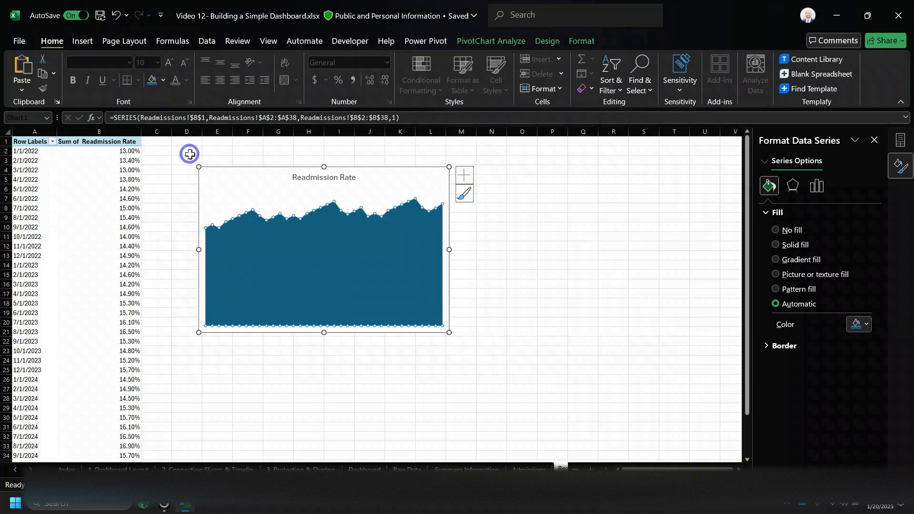
pyautogui.click(162, 81)
pyautogui.click(189, 176)
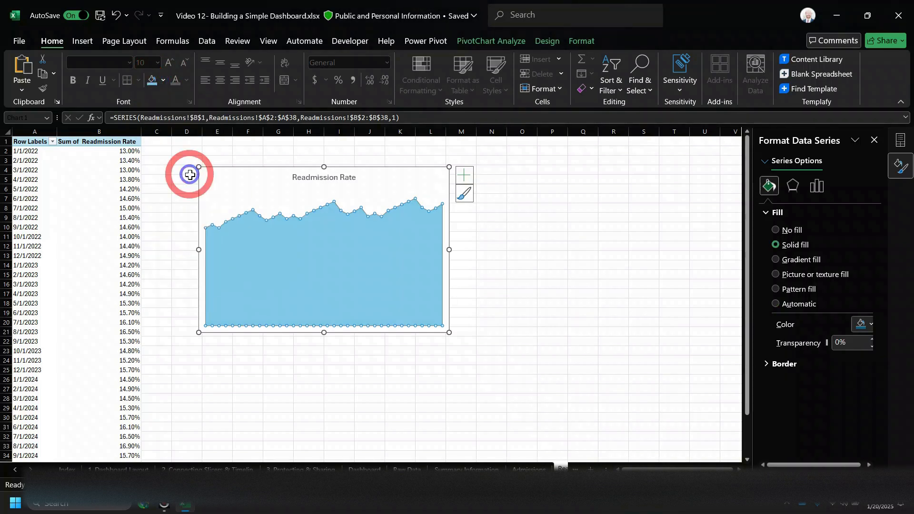
pyautogui.click(160, 81)
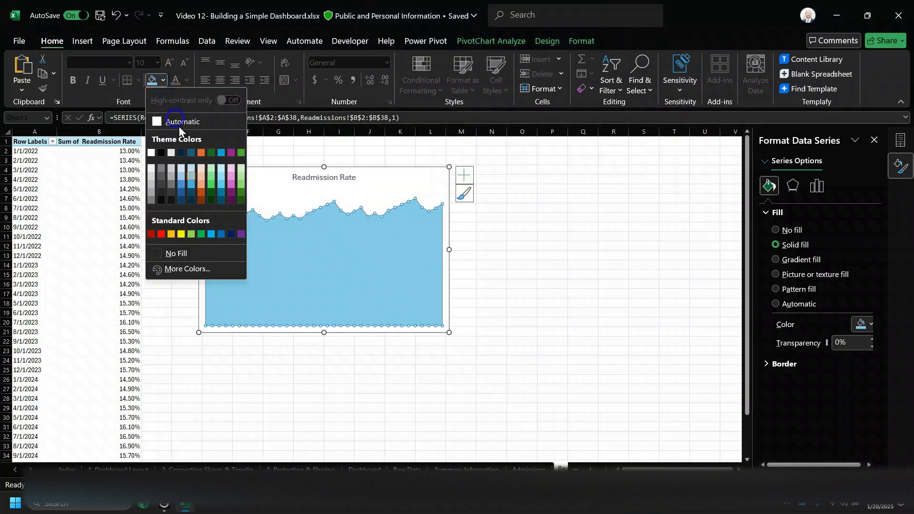
pyautogui.press('Escape')
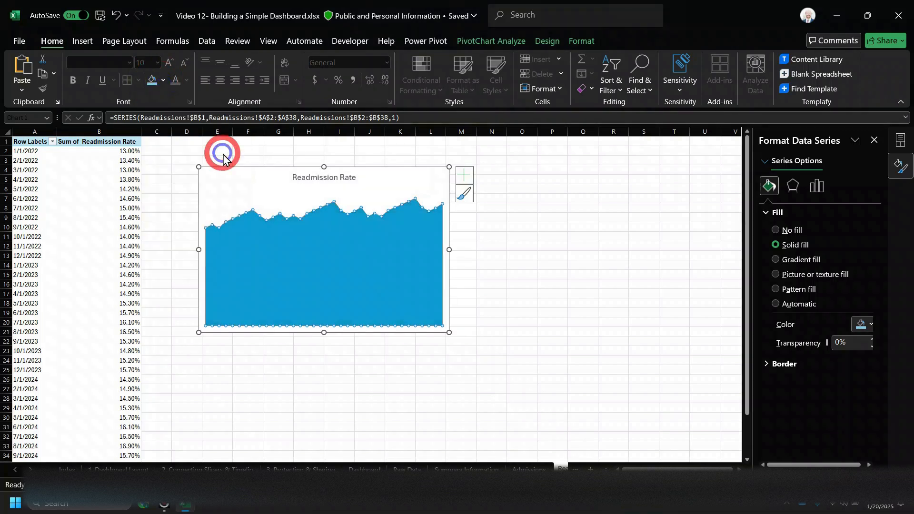
# Fill the Readmission Rate chart's background with the dark navy blue theme color
pyautogui.click(393, 179)
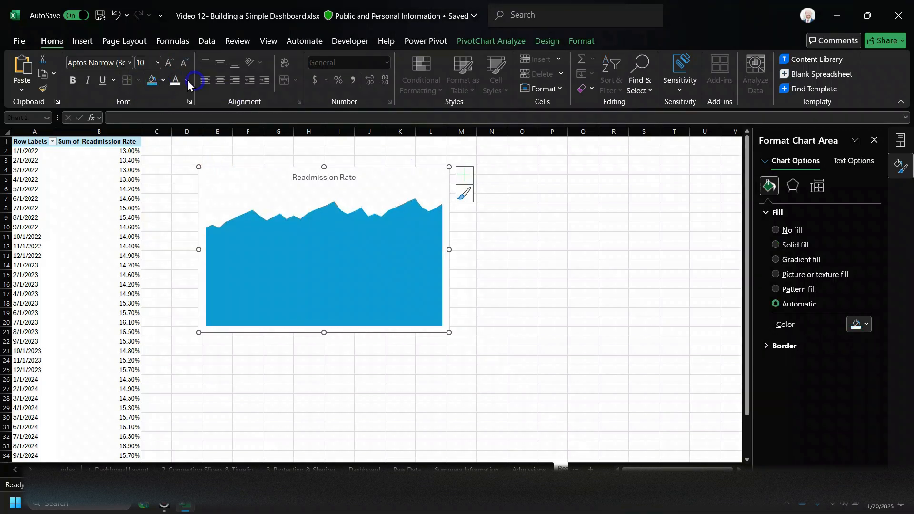
pyautogui.click(163, 80)
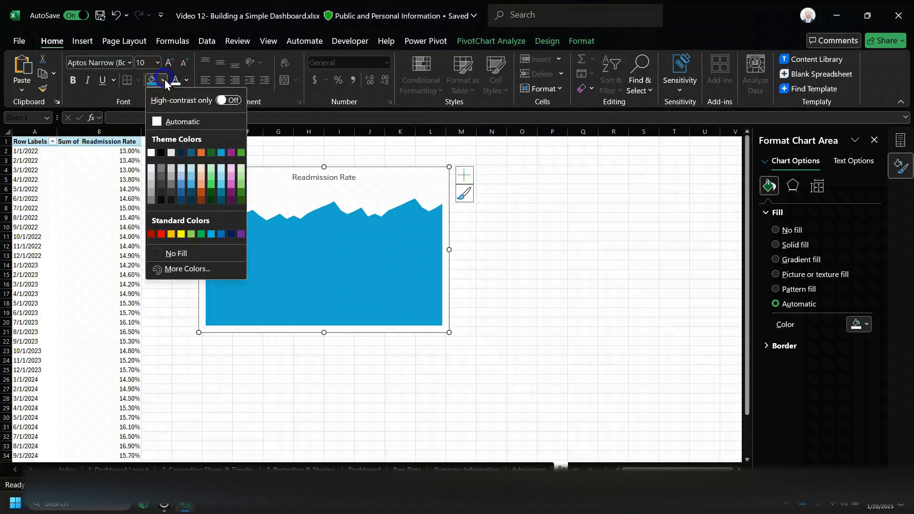
pyautogui.click(181, 153)
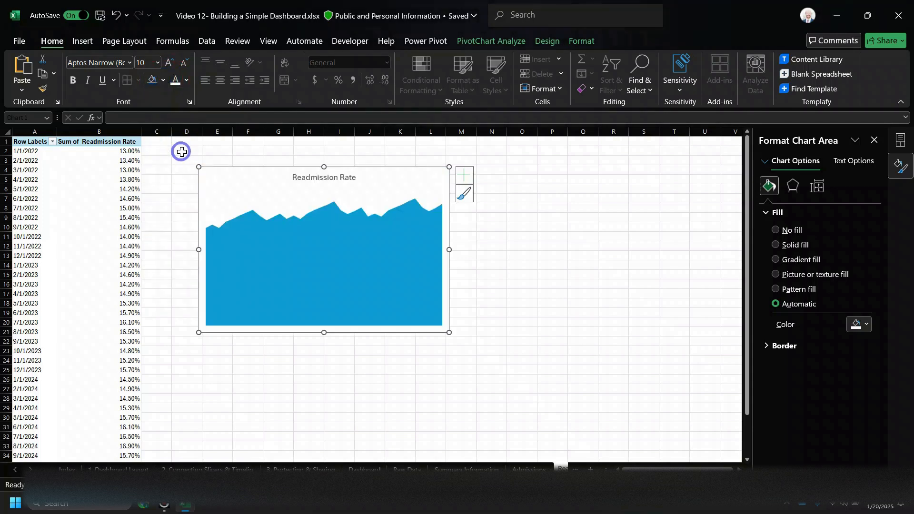
# Set the Readmission Rate chart title's font color to white
pyautogui.click(326, 178)
pyautogui.click(328, 177)
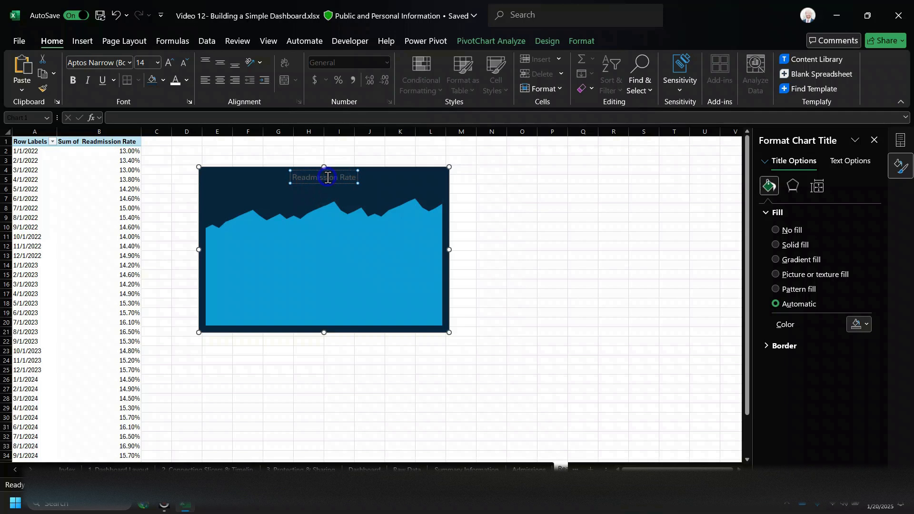
pyautogui.press('End')
pyautogui.hotkey('shift', 'Home')
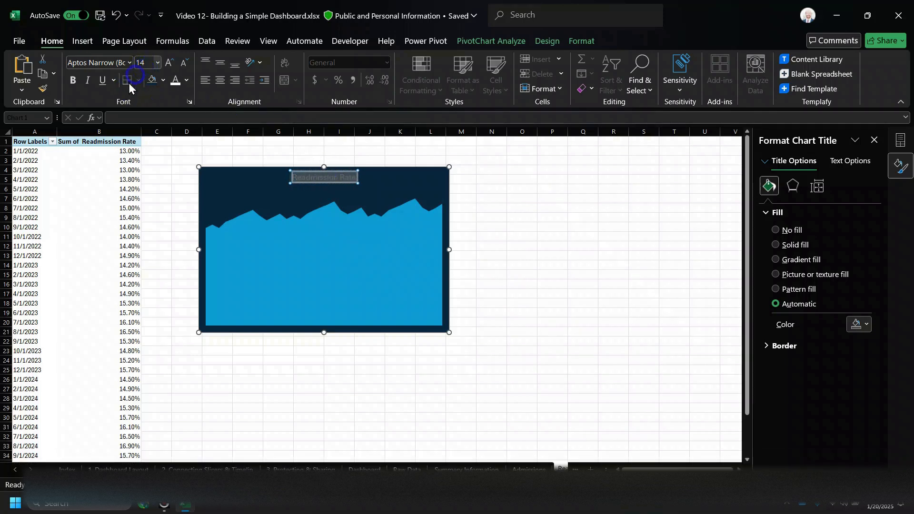
pyautogui.click(174, 81)
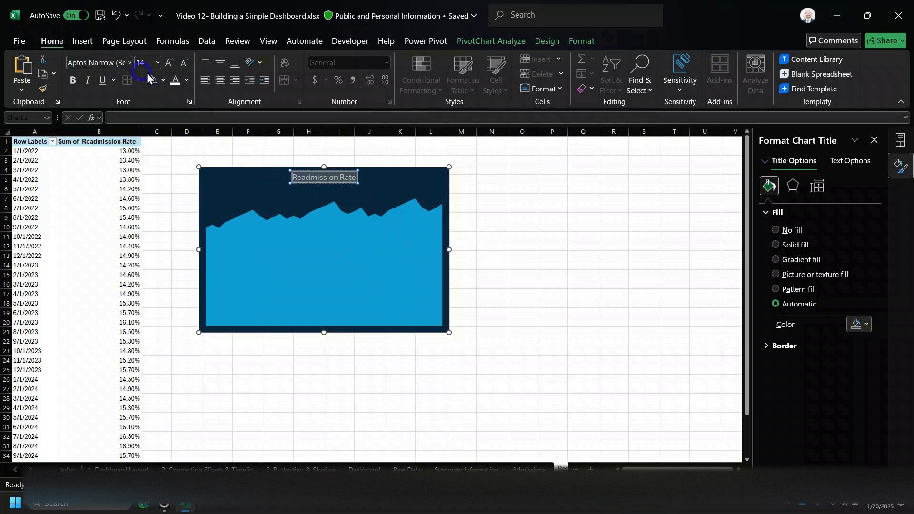
pyautogui.click(174, 81)
pyautogui.click(515, 252)
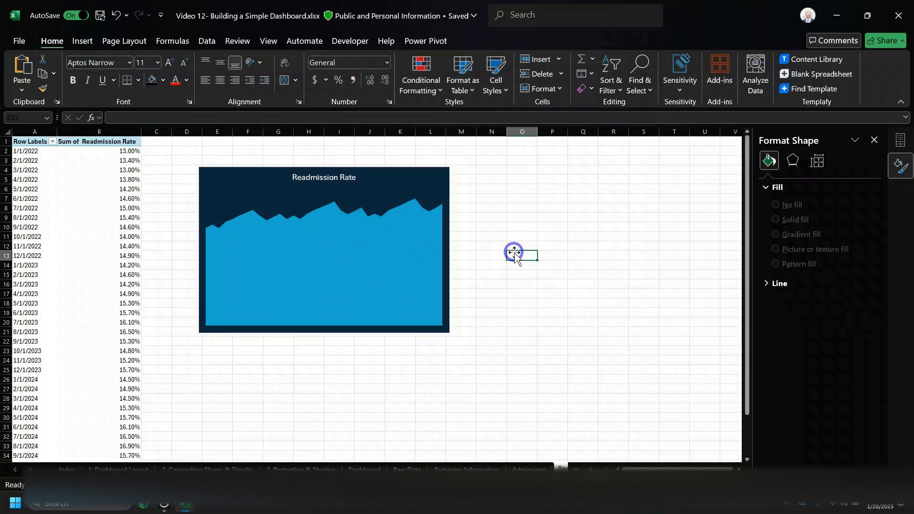
# Copy the Readmission Rate chart to the Dashboard sheet and resize it to fit the Readmissions block, H3:L10
pyautogui.click(439, 179)
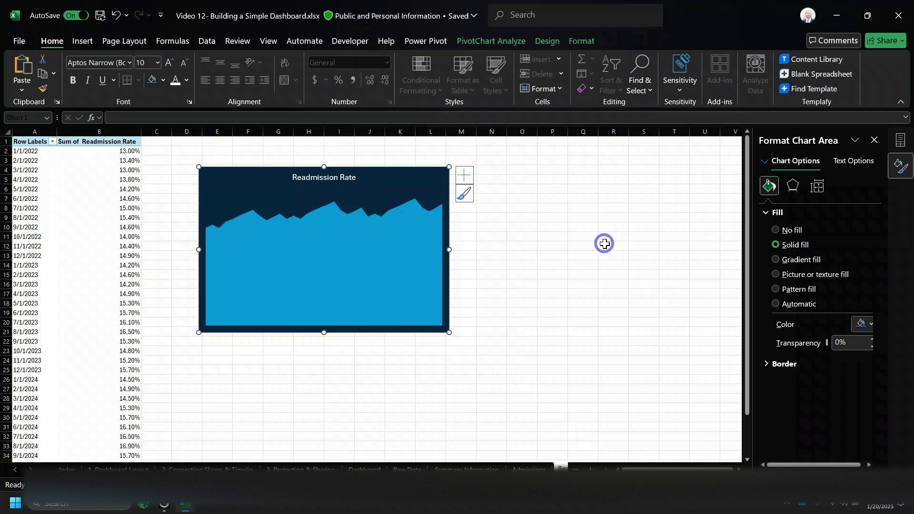
pyautogui.hotkey('ctrl', 'c')
pyautogui.click(477, 415)
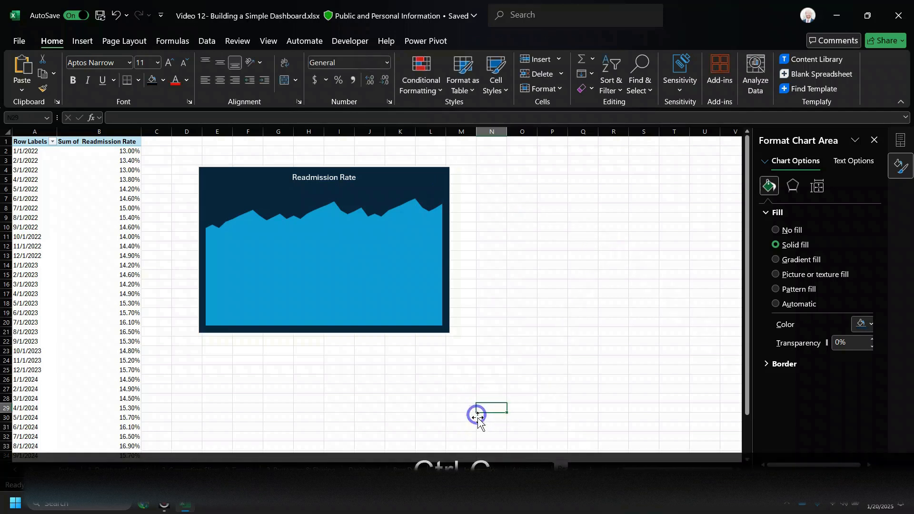
pyautogui.click(372, 468)
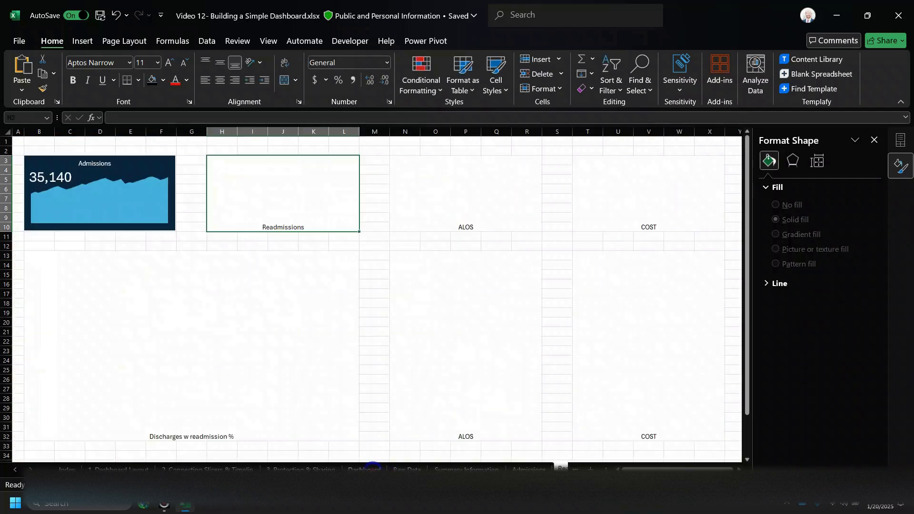
pyautogui.click(374, 246)
pyautogui.click(293, 173)
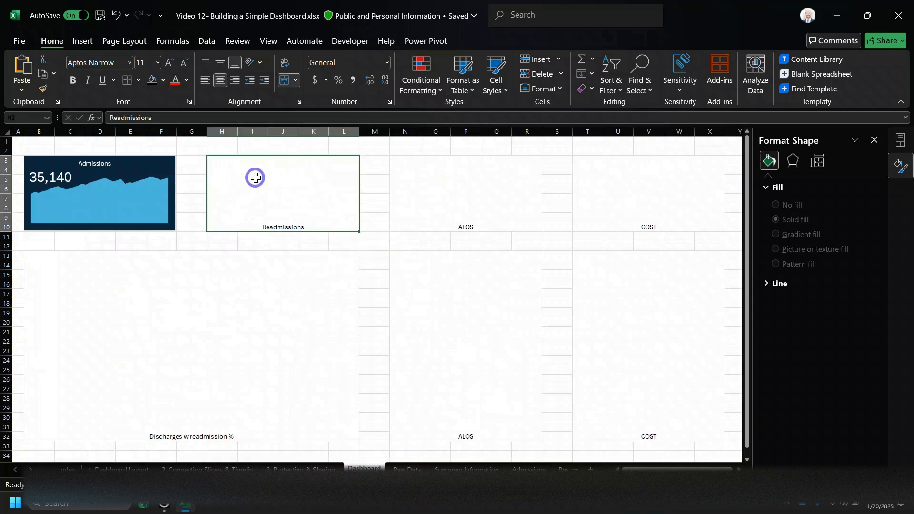
pyautogui.hotkey('ctrl', 'v')
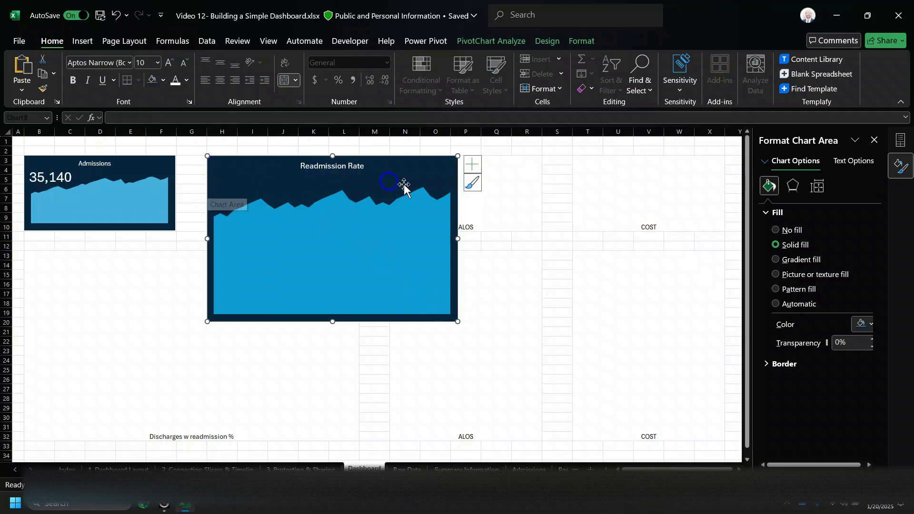
pyautogui.moveTo(458, 321); pyautogui.dragTo(358, 231)
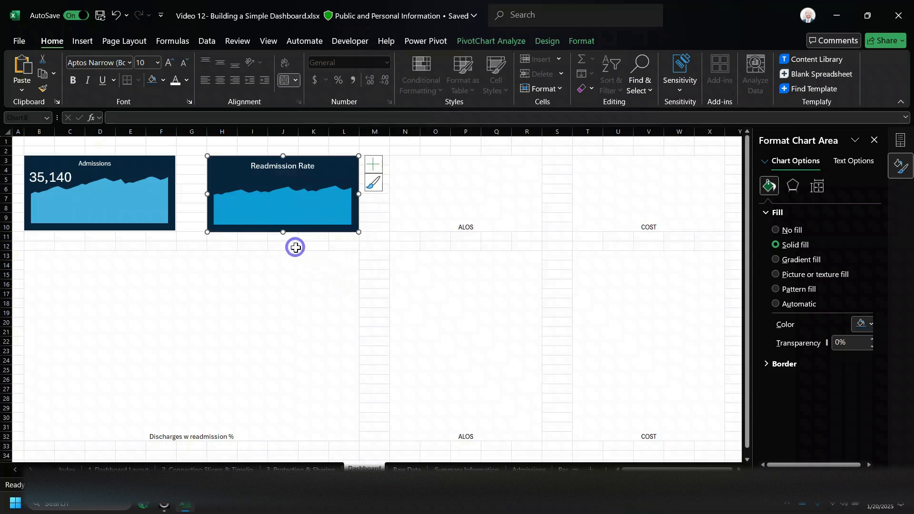
# Clear the text from the Admissions card's title text box on the dashboard
pyautogui.click(107, 166)
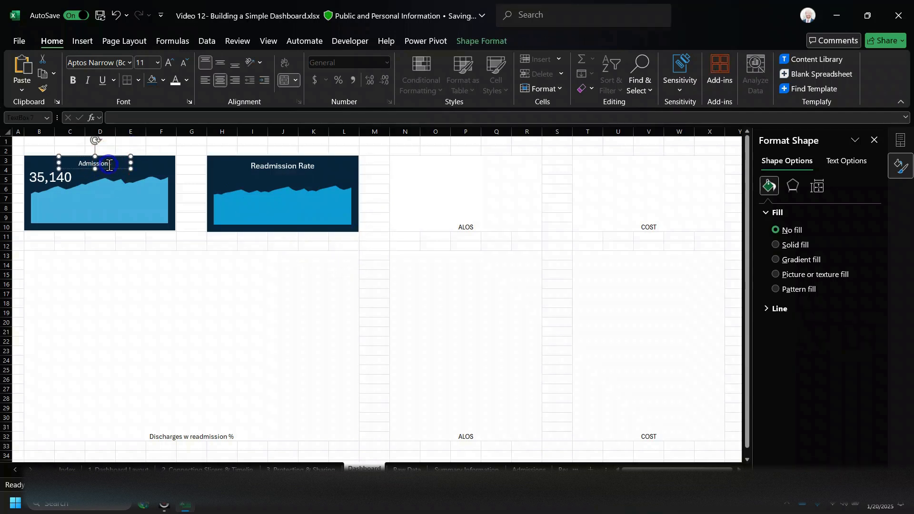
pyautogui.press('End')
pyautogui.hotkey('shift', 'Home')
pyautogui.press('Delete')
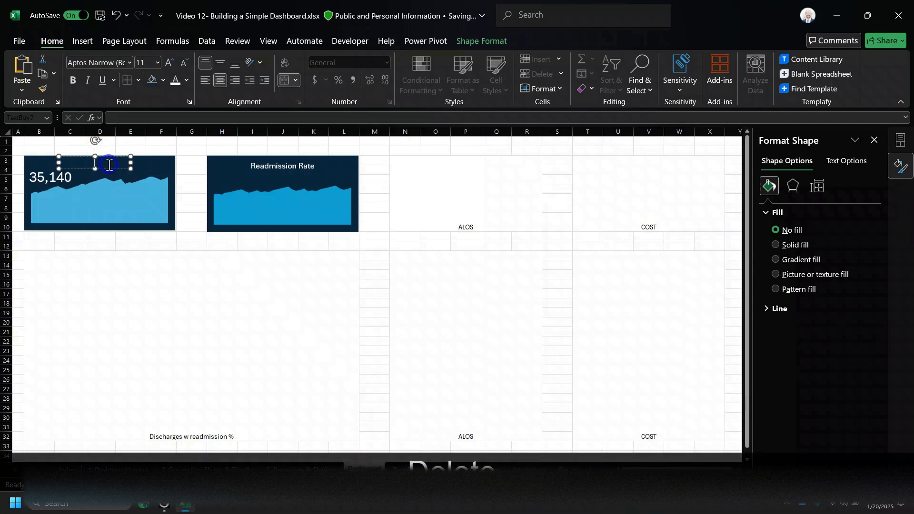
# Add a chart title to the Admissions area chart and delete the emptied text box overlapping it
pyautogui.click(155, 165)
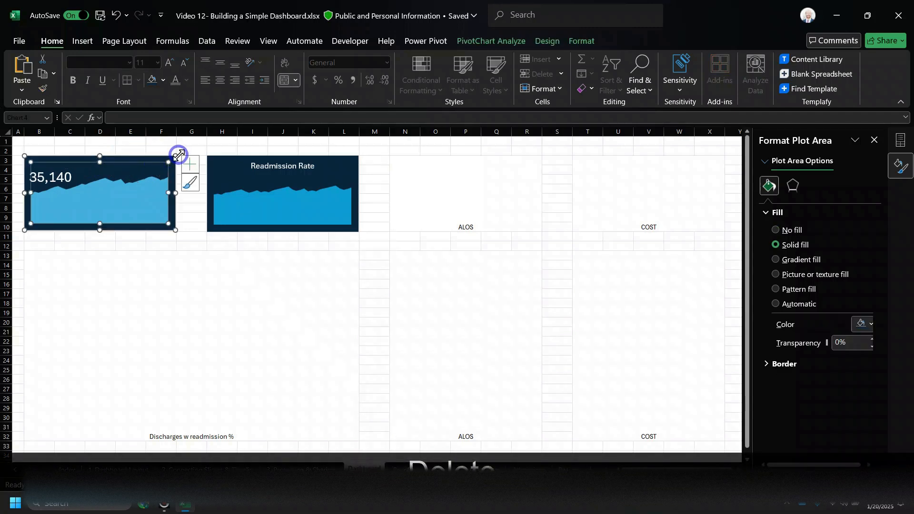
pyautogui.click(172, 163)
pyautogui.click(190, 164)
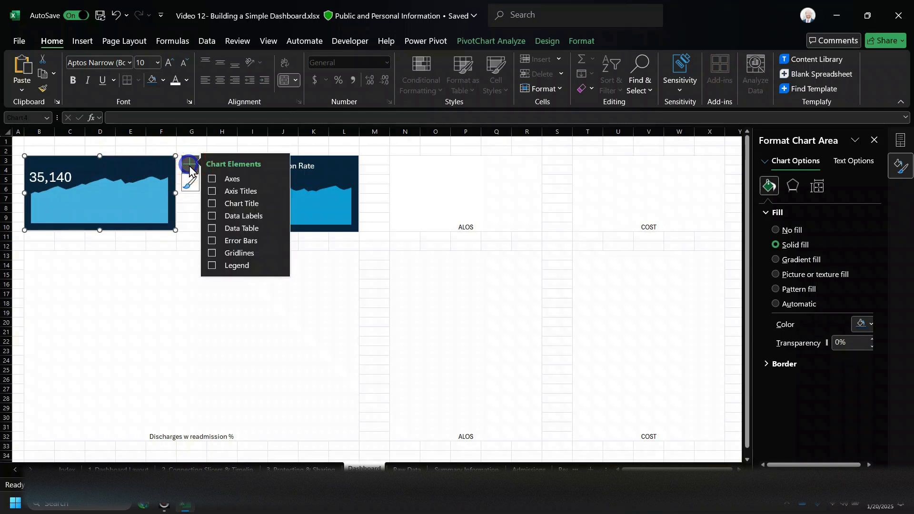
pyautogui.click(211, 204)
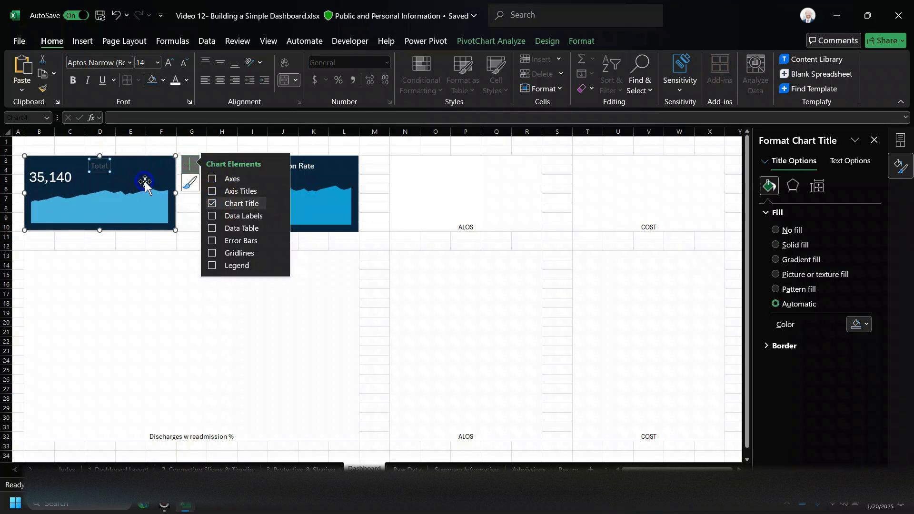
pyautogui.click(107, 165)
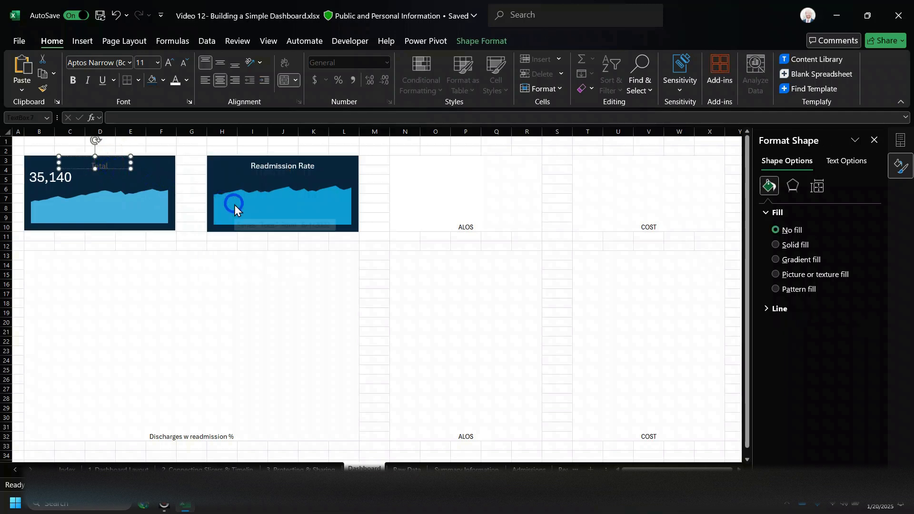
pyautogui.press('Delete')
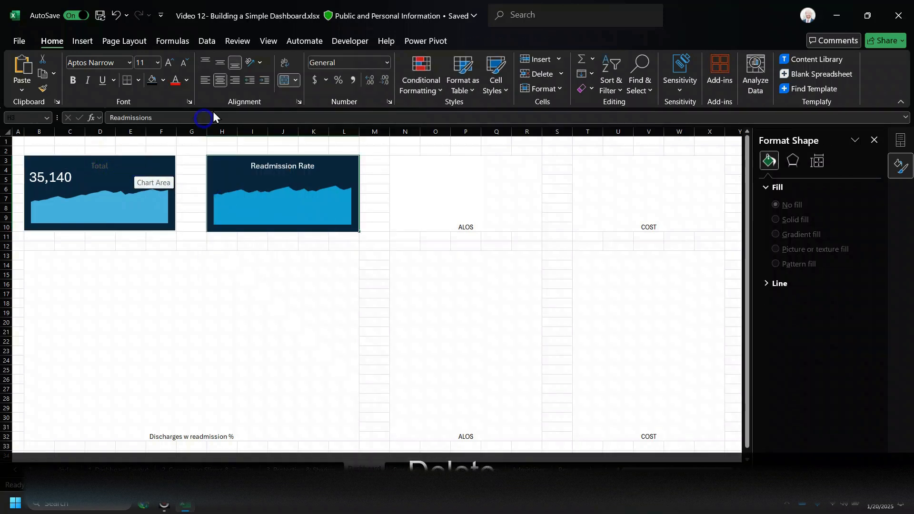
# Change the new chart title to Admissions and set its font color to white
pyautogui.click(104, 166)
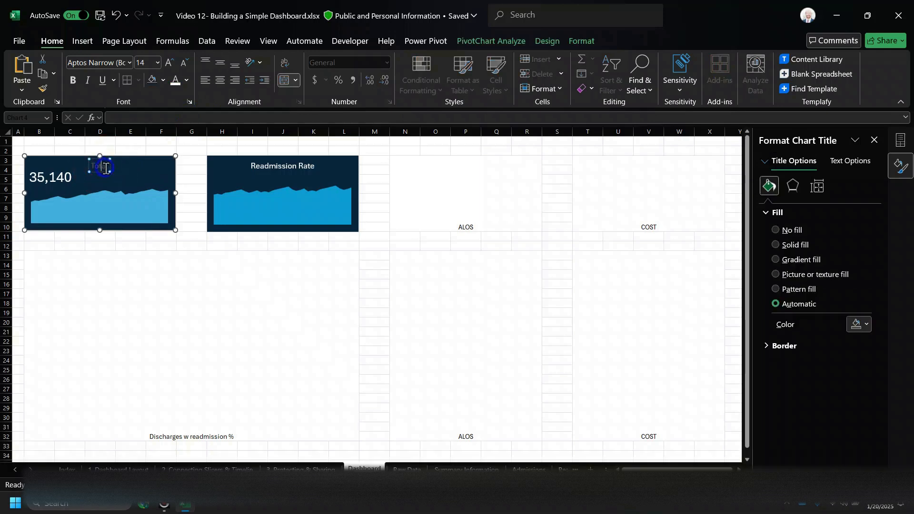
pyautogui.press('End')
pyautogui.hotkey('shift', 'Home')
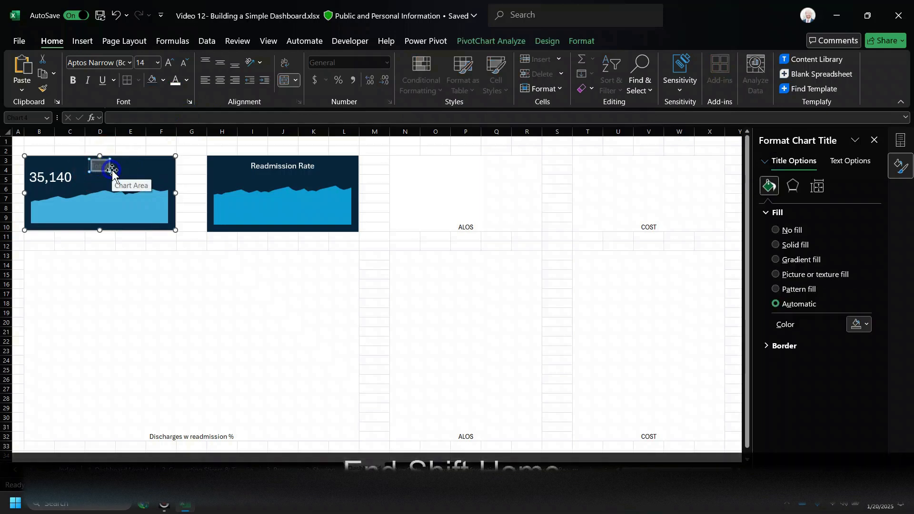
pyautogui.write('Admissions')
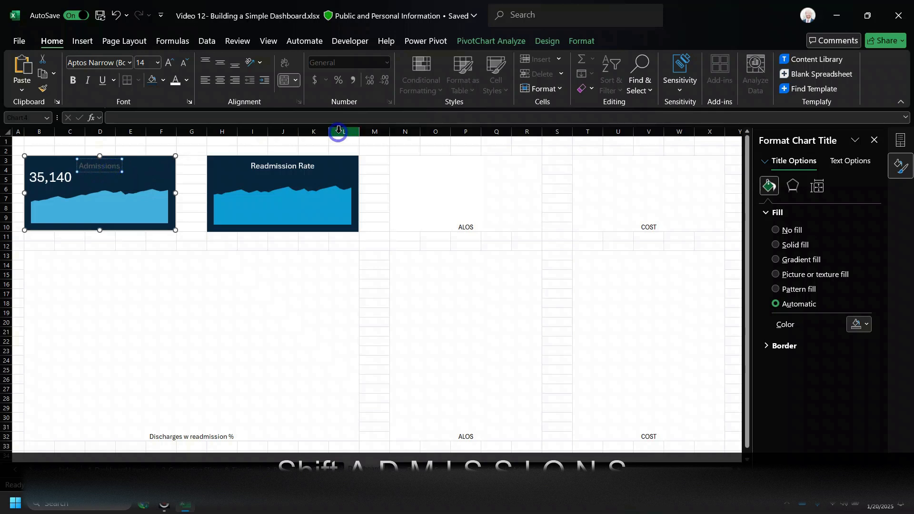
pyautogui.press('Escape')
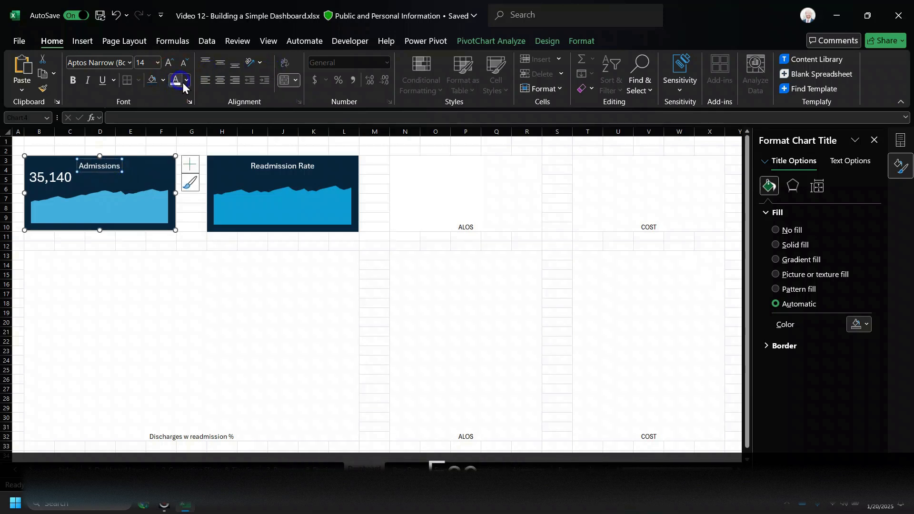
pyautogui.click(374, 219)
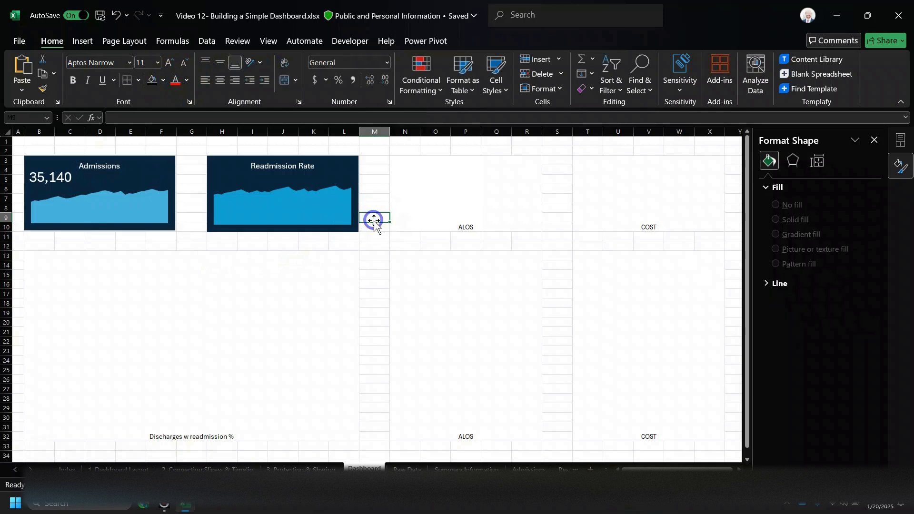
pyautogui.click(58, 172)
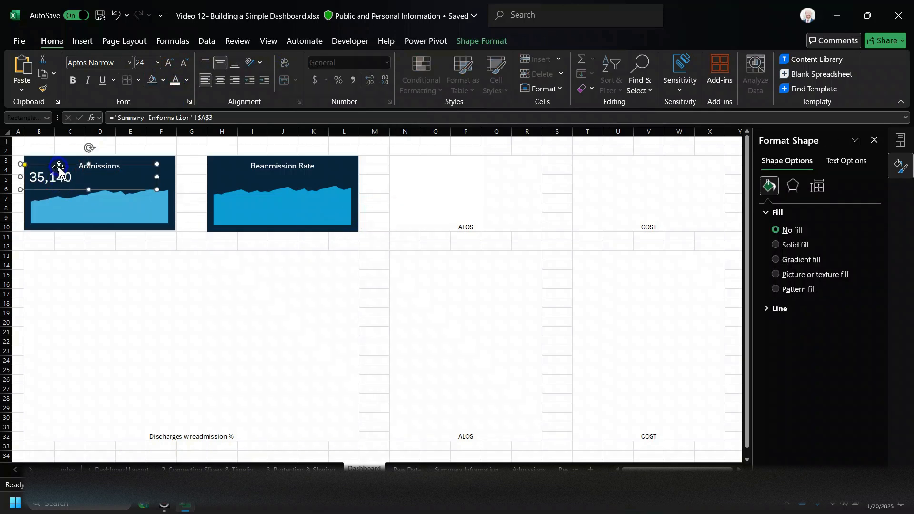
pyautogui.click(55, 166)
pyautogui.hotkey('ctrl', 'z')
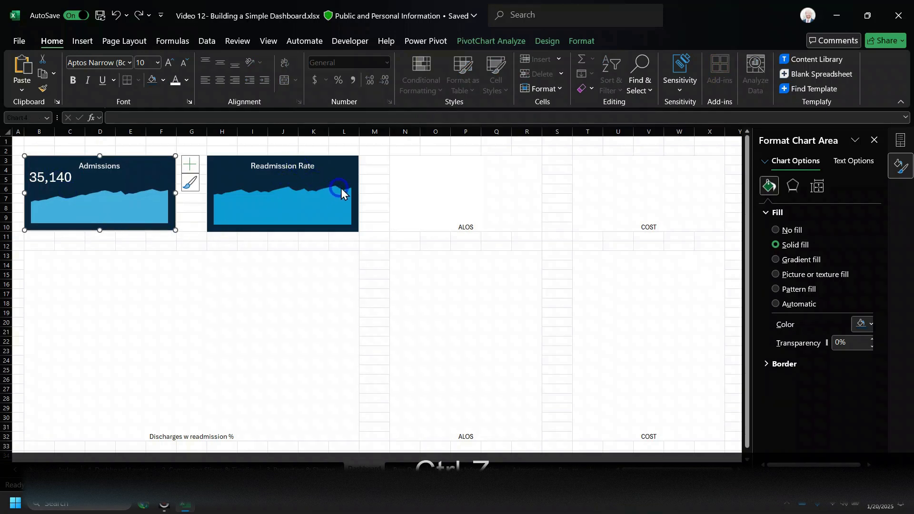
pyautogui.click(373, 170)
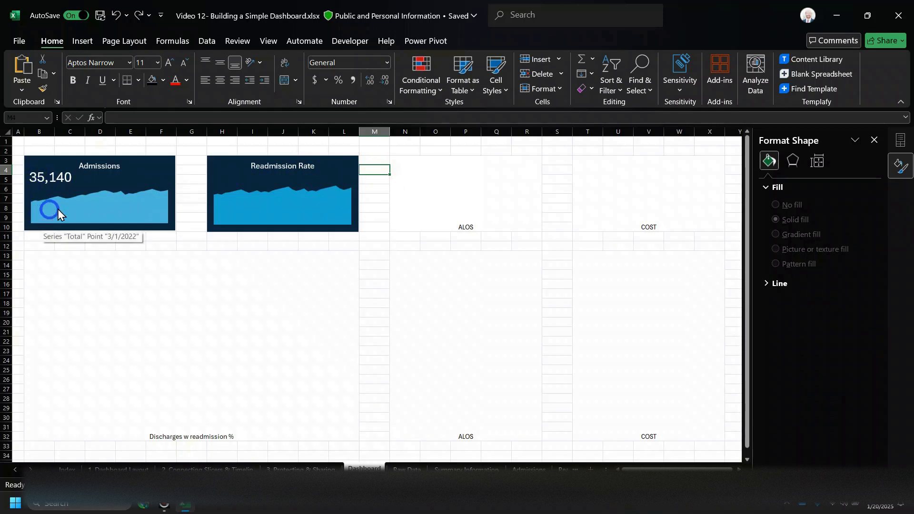
# Apply a solid dark blue PivotTable style to the Sum of Admissions pivot table on the Summary Information sheet
pyautogui.click(469, 469)
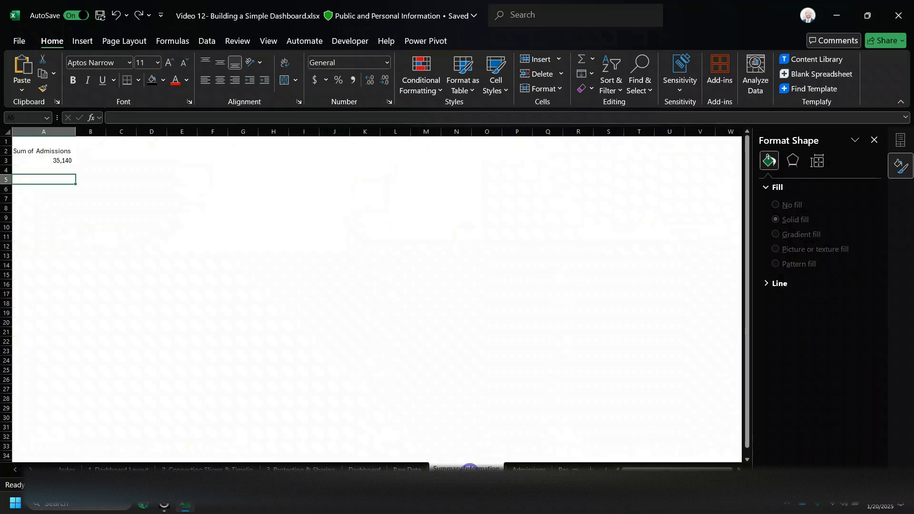
pyautogui.click(44, 225)
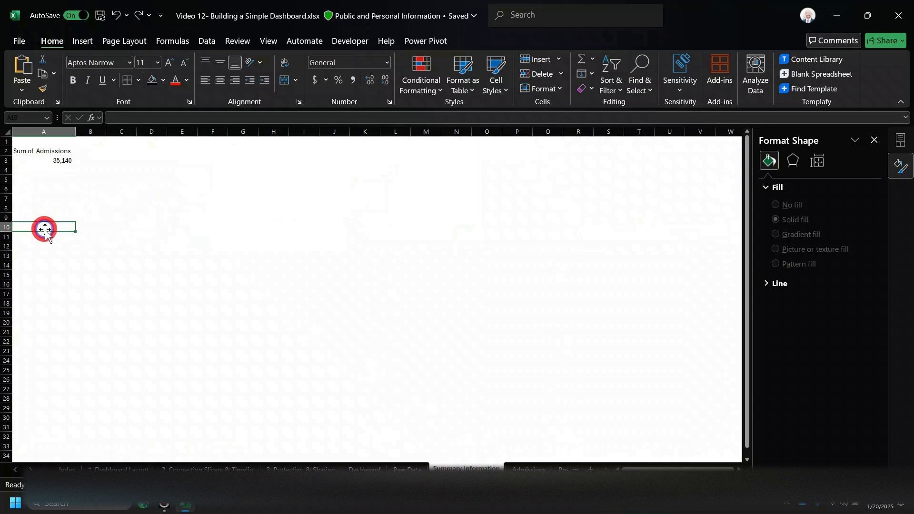
pyautogui.click(51, 161)
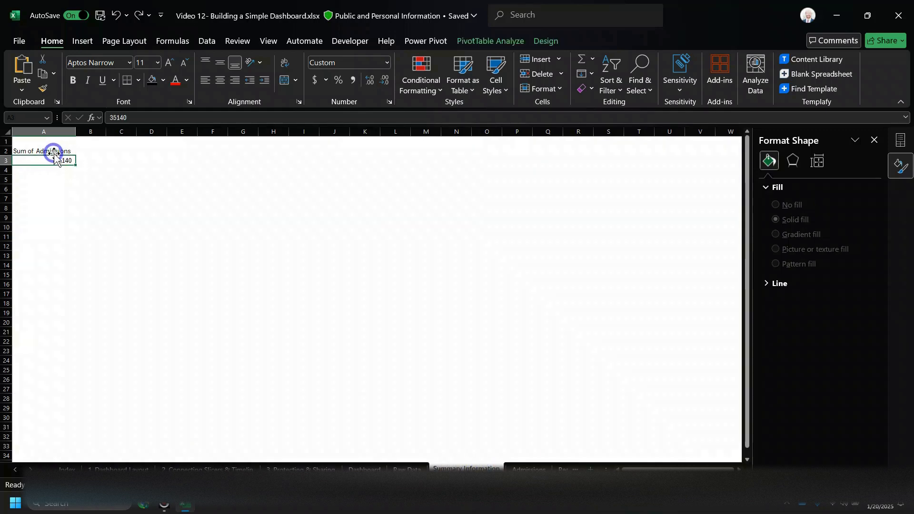
pyautogui.click(484, 42)
pyautogui.click(534, 42)
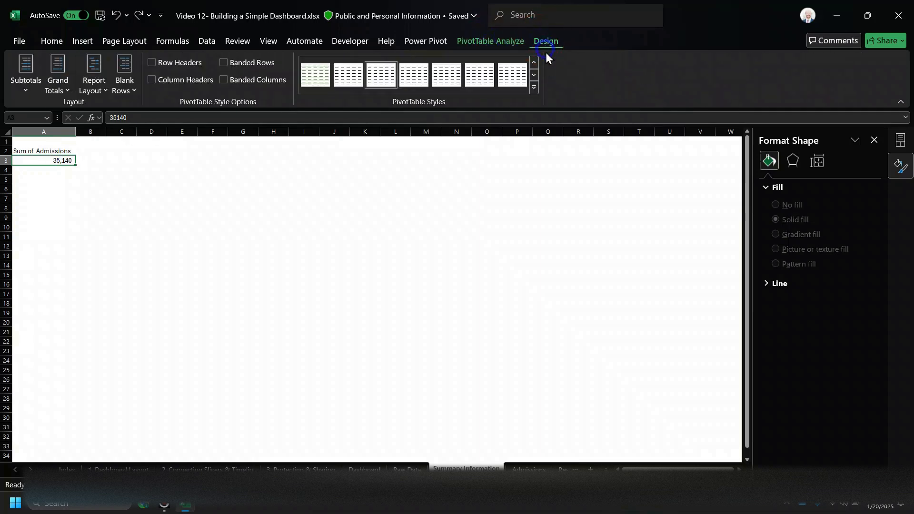
pyautogui.click(535, 90)
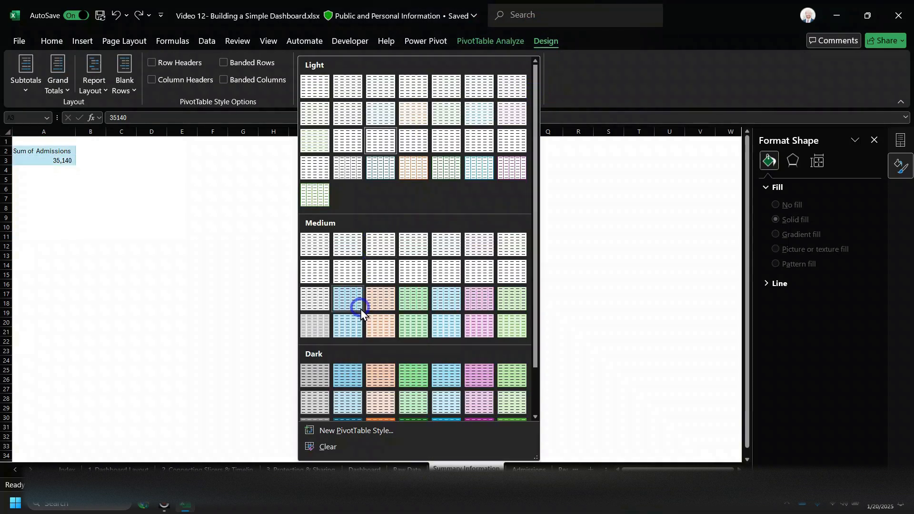
pyautogui.press('Escape')
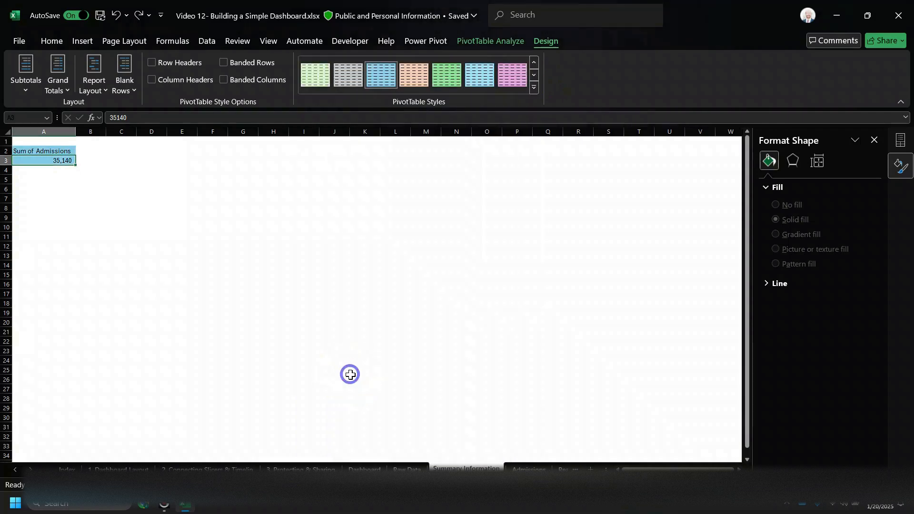
pyautogui.click(534, 89)
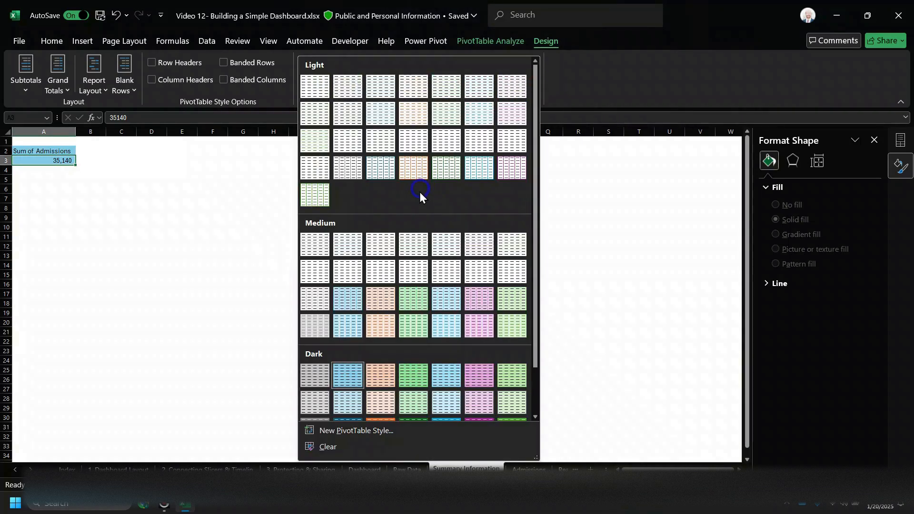
pyautogui.click(354, 384)
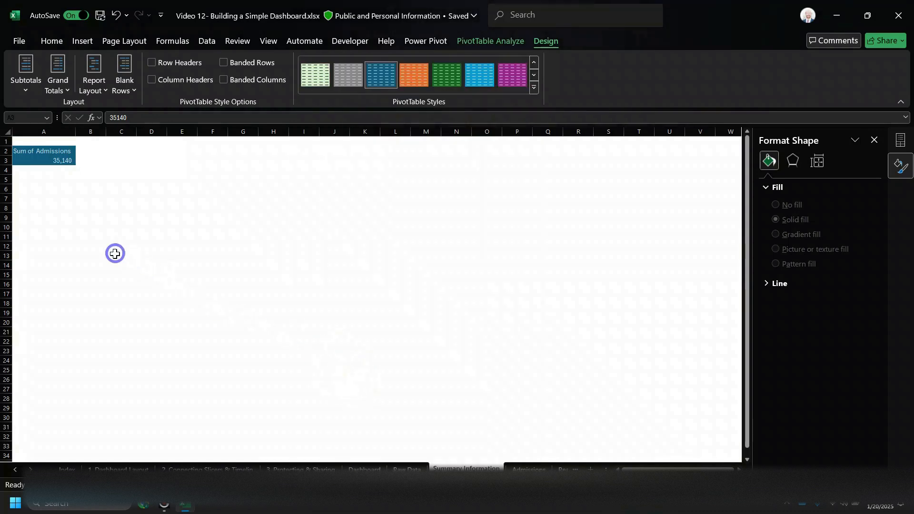
pyautogui.click(114, 253)
# Insert a PivotTable from the enc table at cell A9 of the existing Summary Information sheet
pyautogui.click(30, 181)
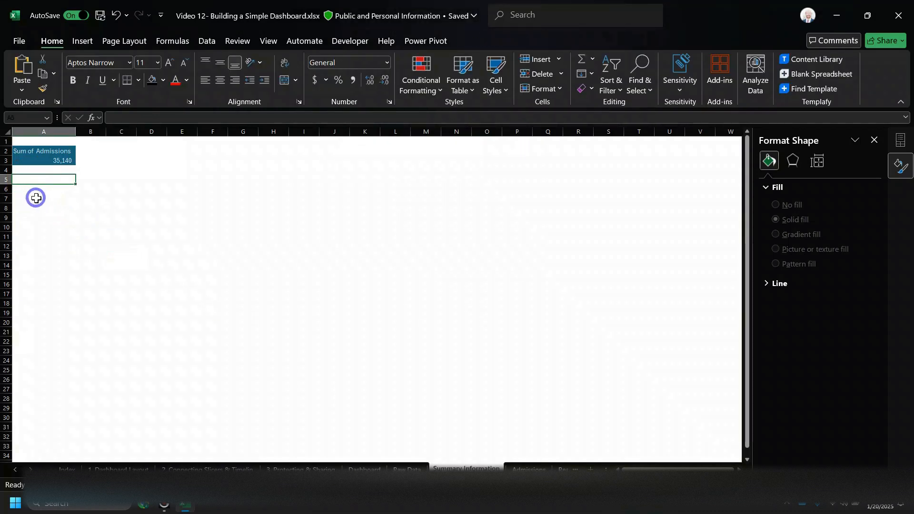
pyautogui.click(45, 227)
pyautogui.click(44, 217)
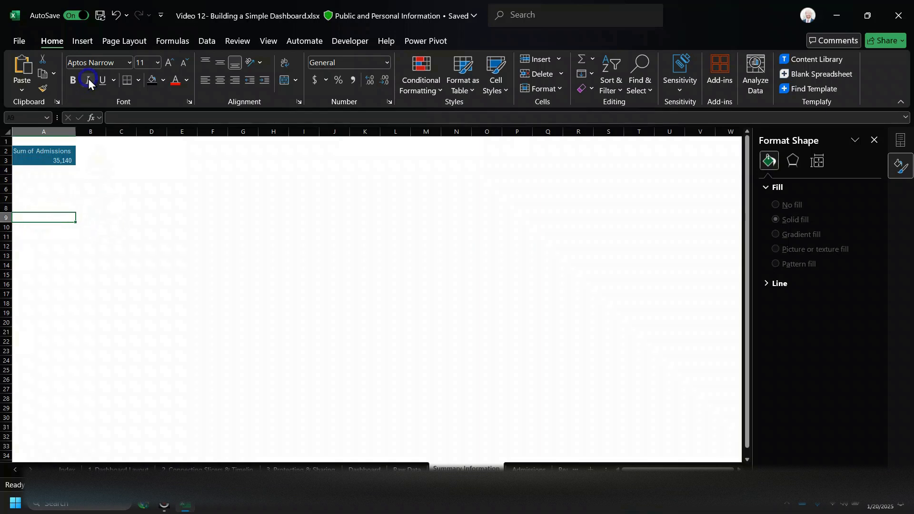
pyautogui.click(82, 41)
pyautogui.click(24, 89)
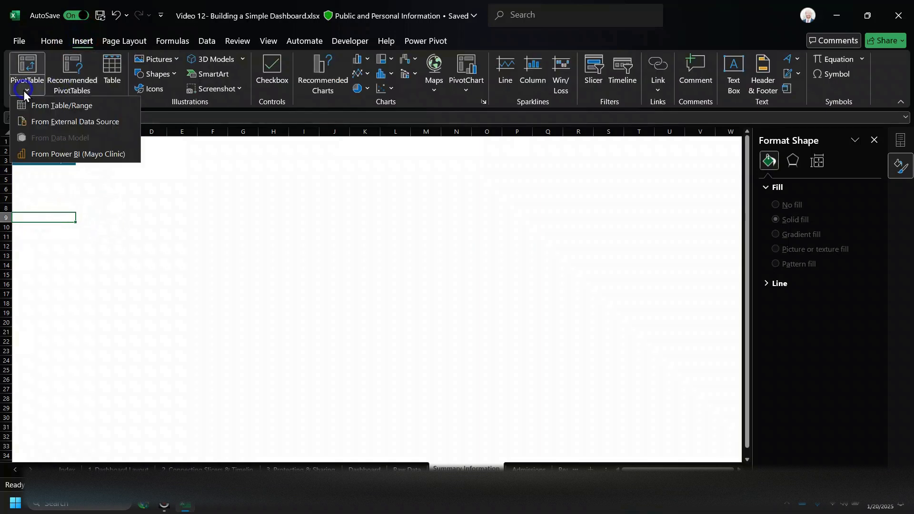
pyautogui.click(51, 105)
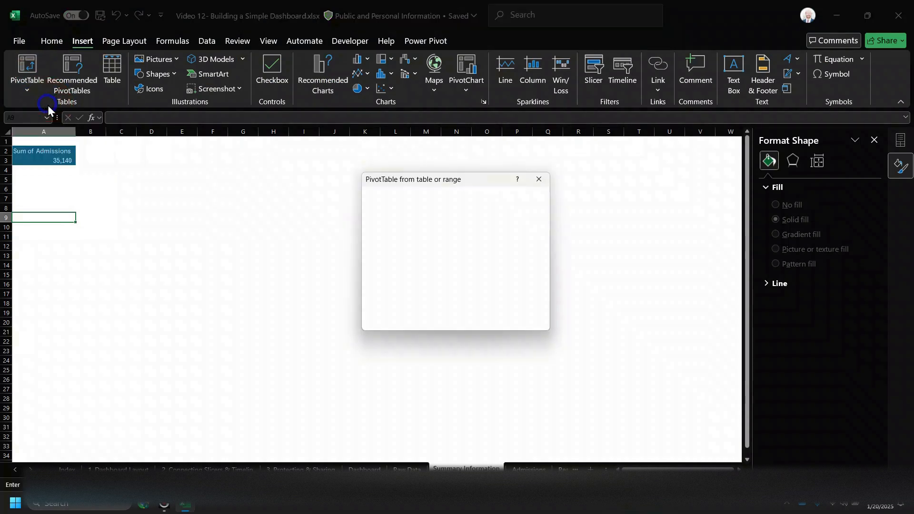
pyautogui.write('enc')
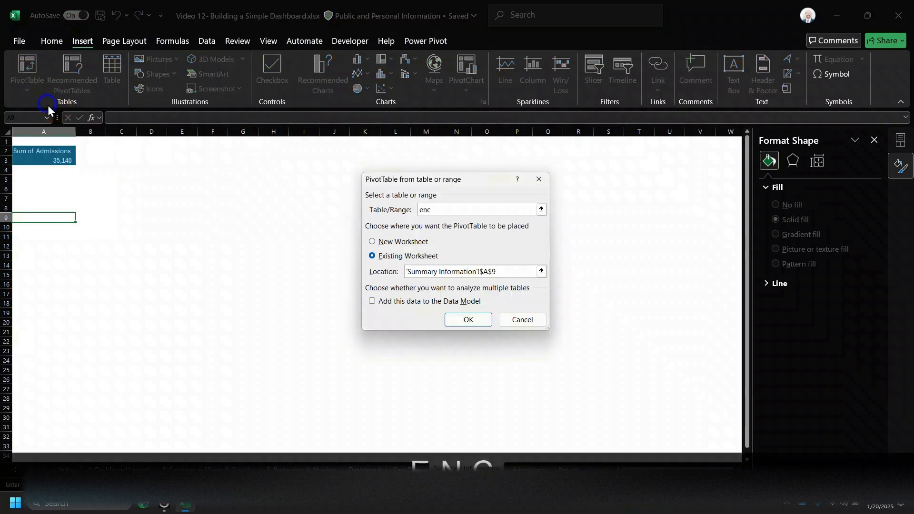
pyautogui.click(466, 320)
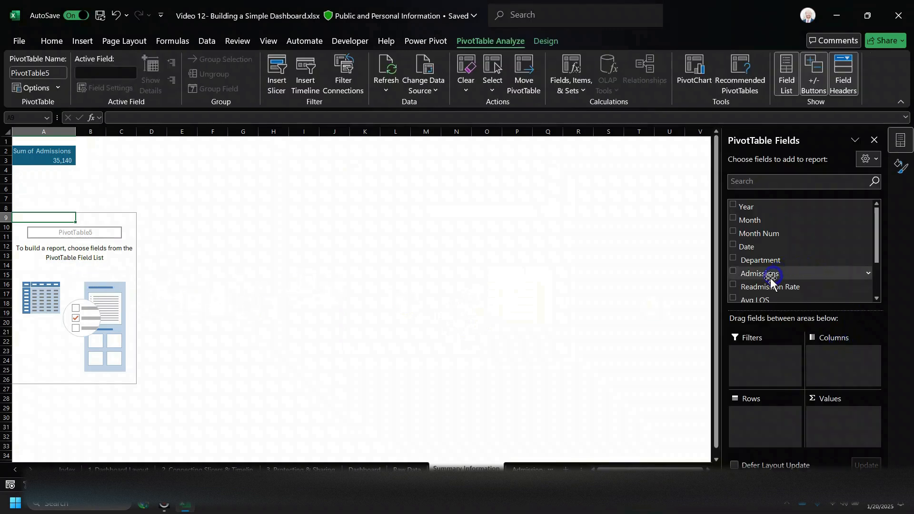
# Add Readmission Rate to the values of the new pivot table and summarize it by Average
pyautogui.click(734, 283)
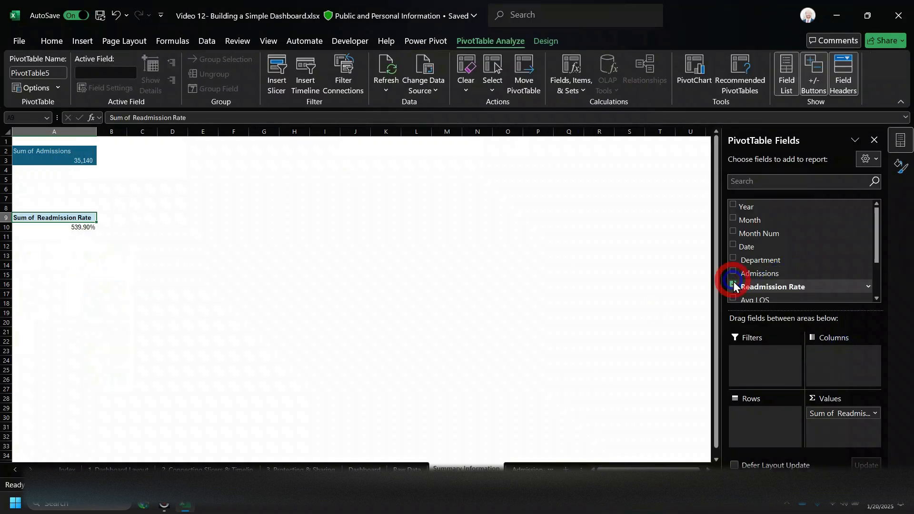
pyautogui.click(875, 414)
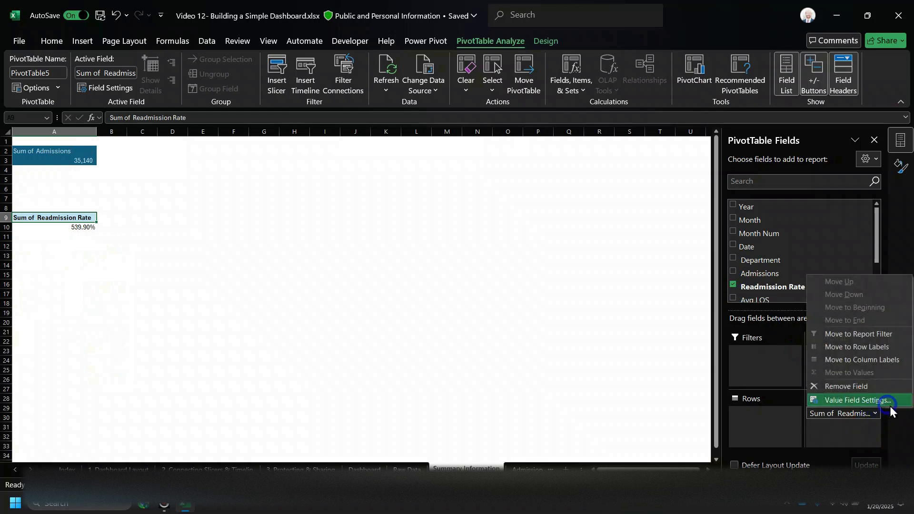
pyautogui.click(898, 402)
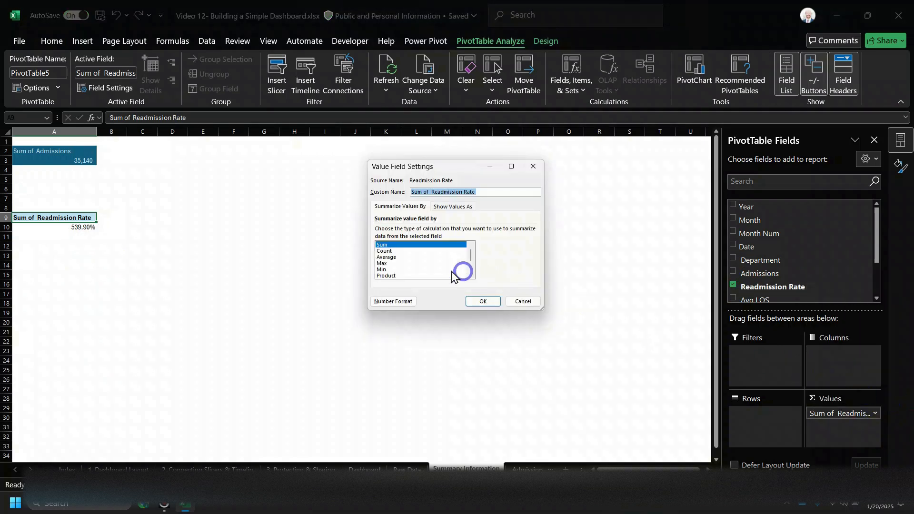
pyautogui.doubleClick(399, 257)
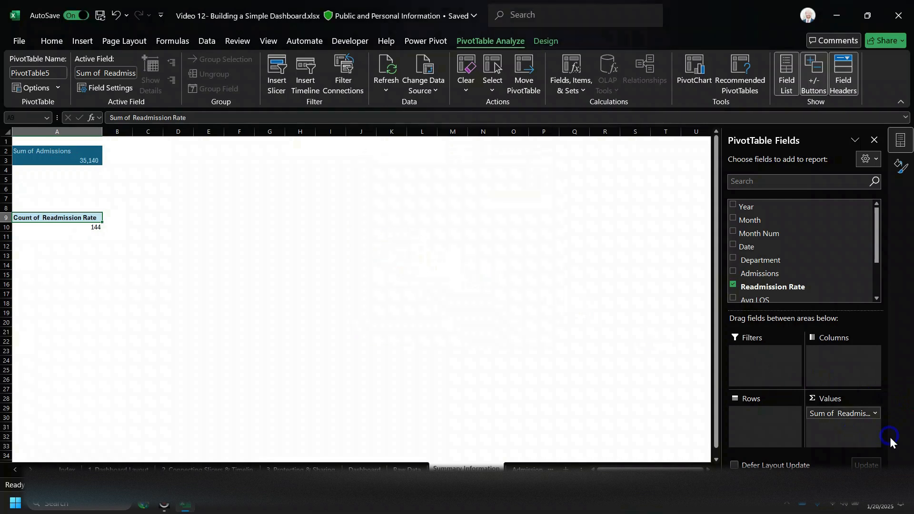
pyautogui.click(875, 414)
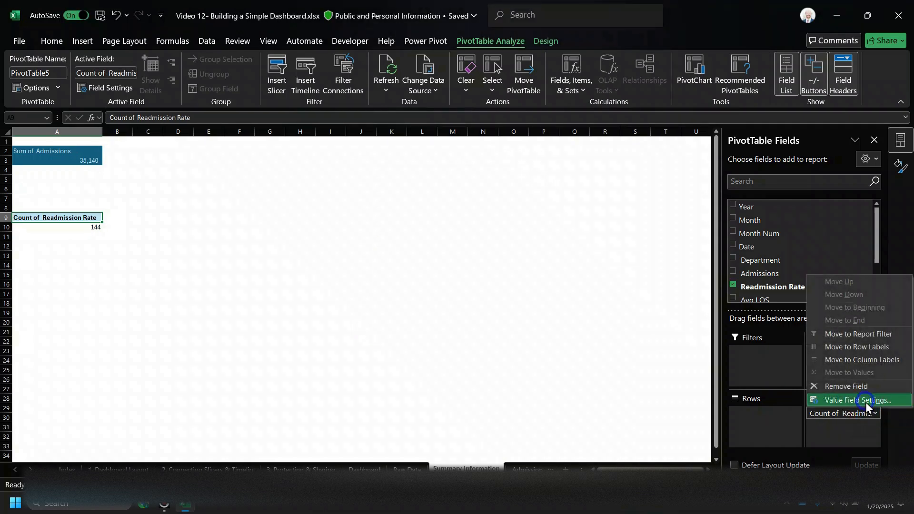
pyautogui.click(870, 402)
pyautogui.click(386, 257)
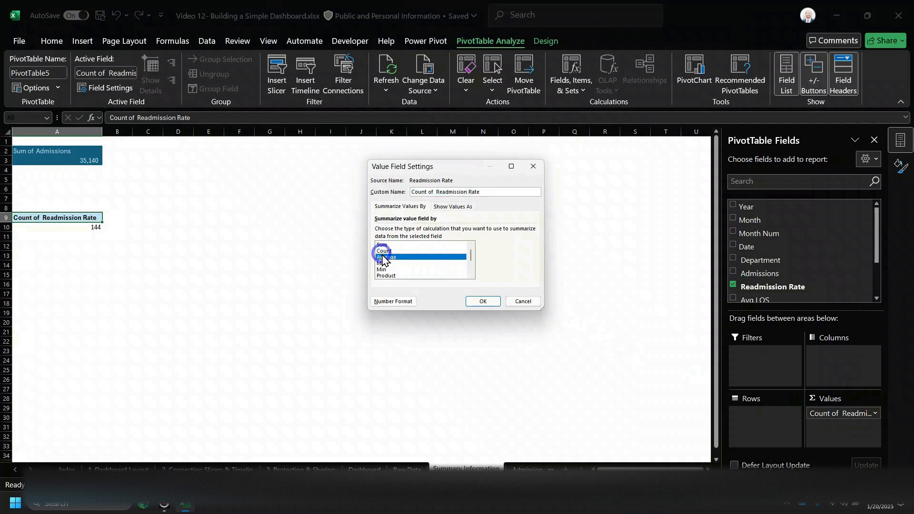
pyautogui.click(483, 301)
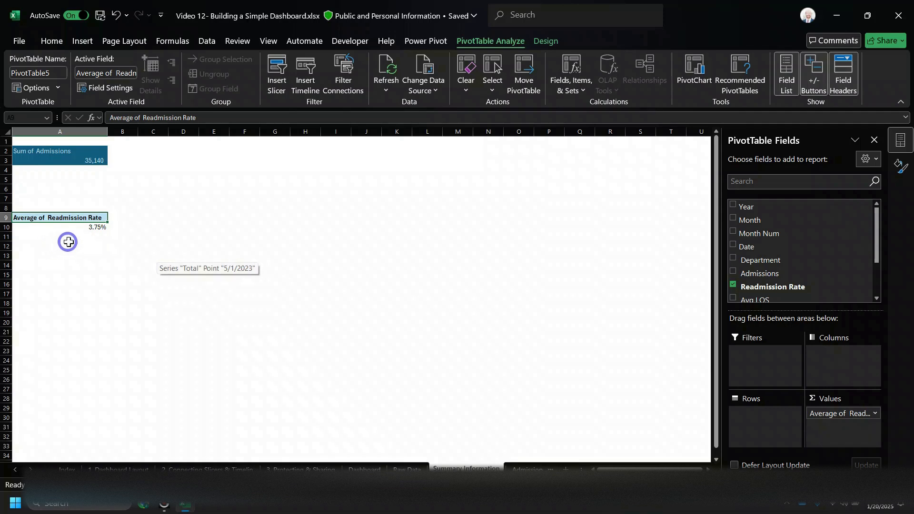
pyautogui.click(86, 227)
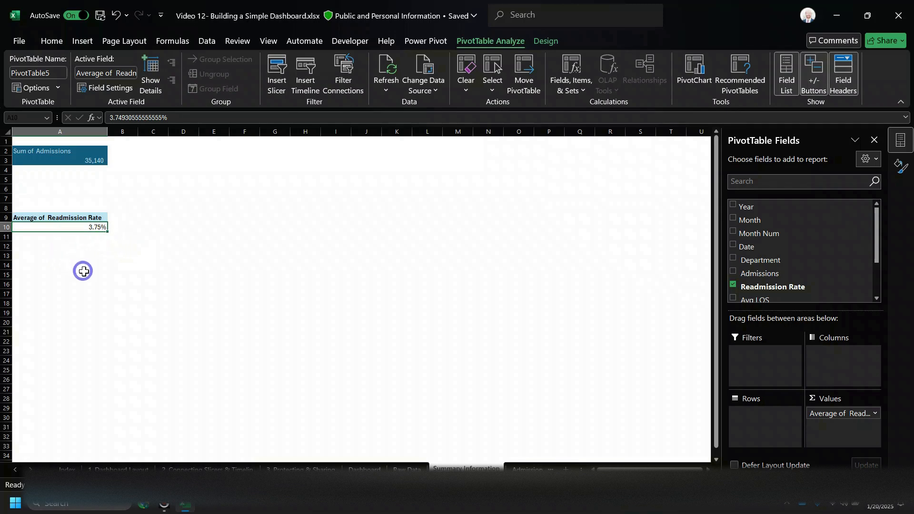
# On the Dashboard sheet, draw a rounded rectangle about 0.5" high and 1.69" wide over the upper part of the Readmission Rate chart
pyautogui.click(401, 468)
pyautogui.click(365, 468)
pyautogui.click(50, 174)
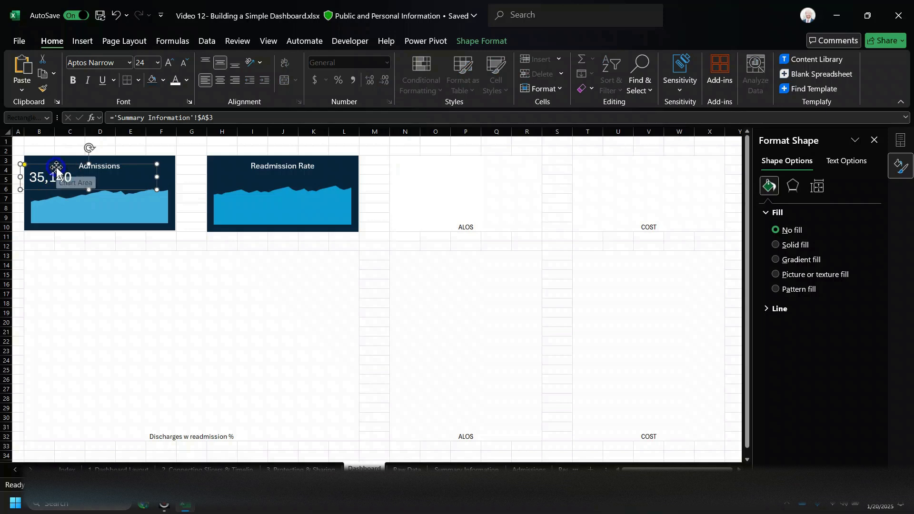
pyautogui.click(191, 244)
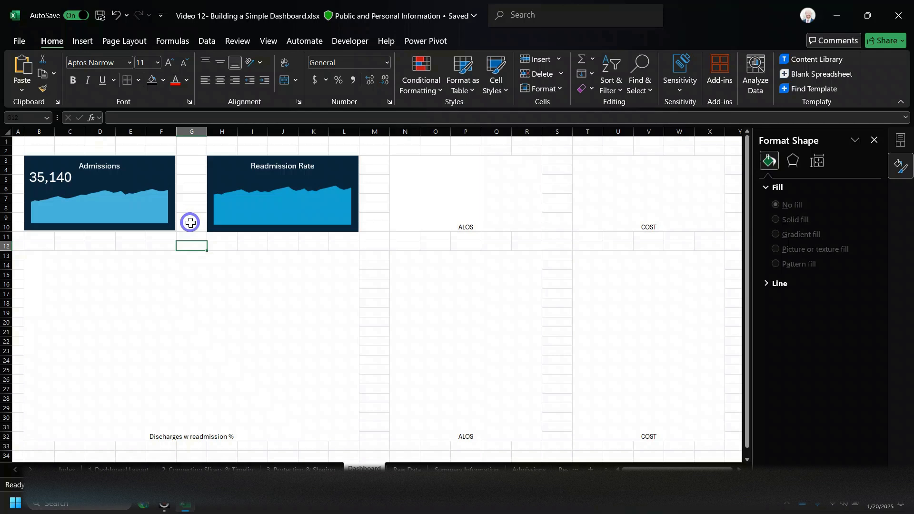
pyautogui.click(84, 41)
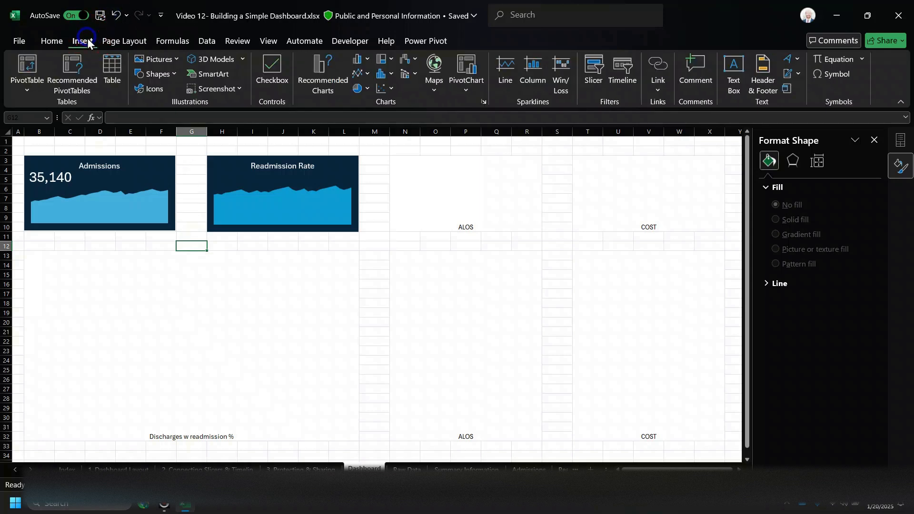
pyautogui.click(162, 75)
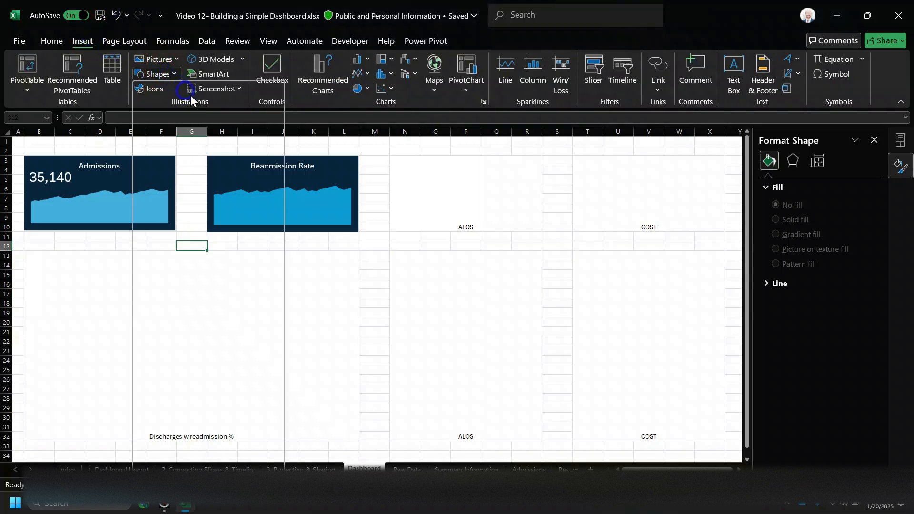
pyautogui.click(198, 105)
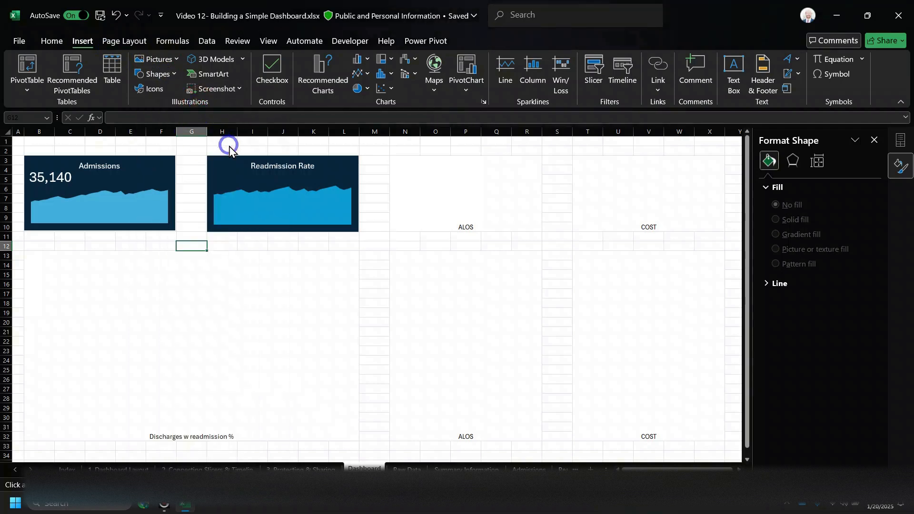
pyautogui.moveTo(207, 163); pyautogui.dragTo(278, 189)
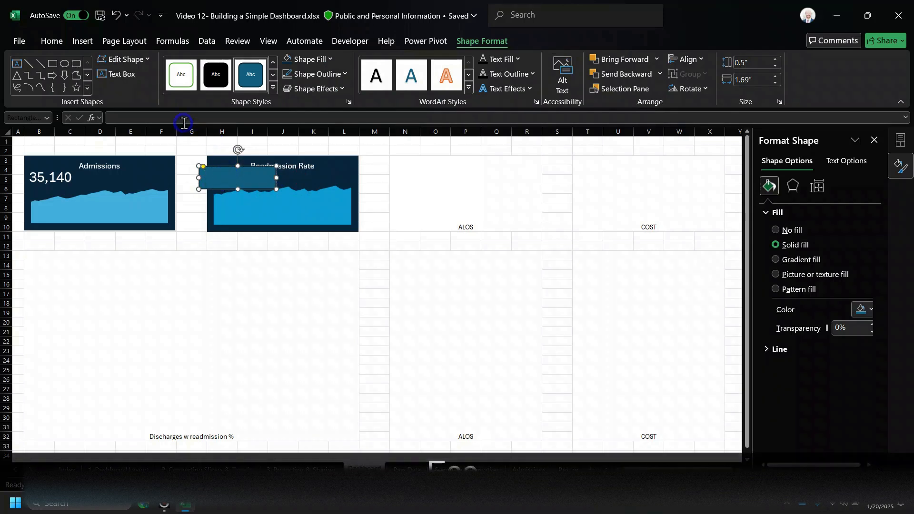
# Link the new shape to the readmission pivot table, reducing the GETPIVOTDATA formula to ='Summary Information'!$A$9
pyautogui.write("='Summary Information'!")
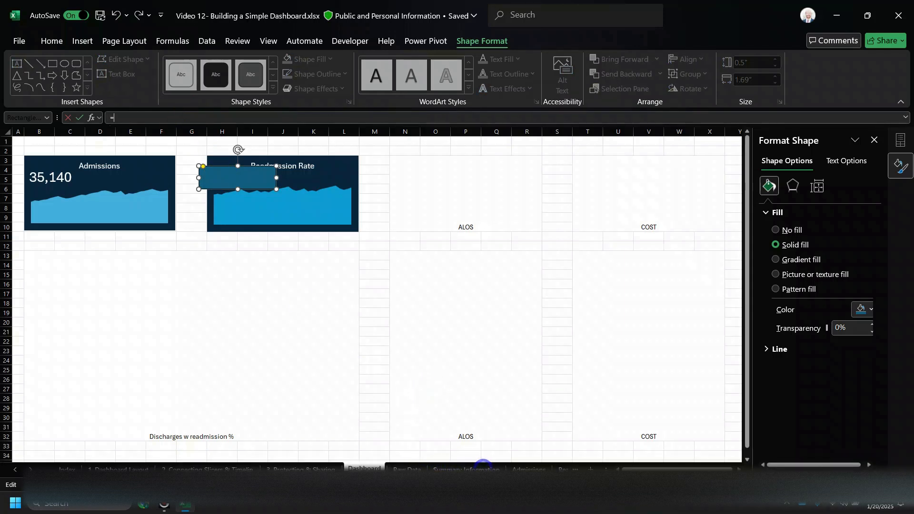
pyautogui.click(457, 469)
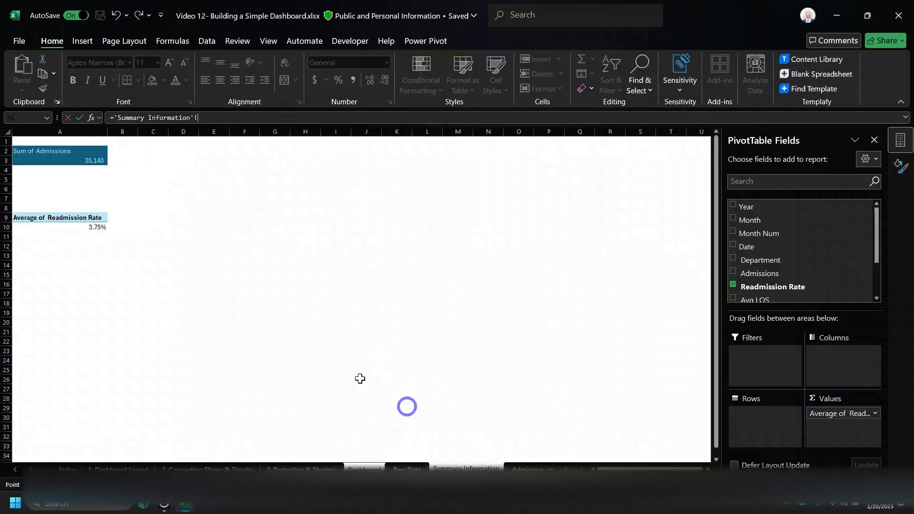
pyautogui.click(84, 228)
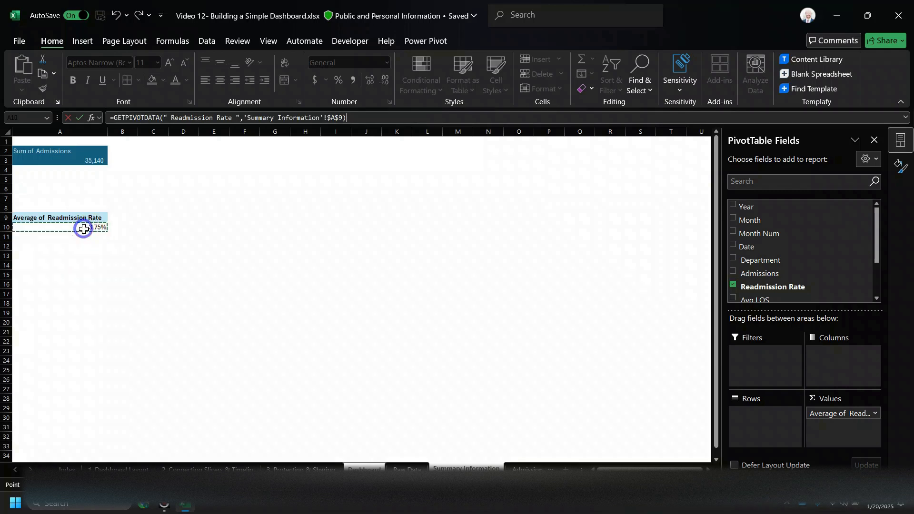
pyautogui.click(344, 117)
pyautogui.click(338, 120)
pyautogui.click(116, 120)
pyautogui.click(115, 117)
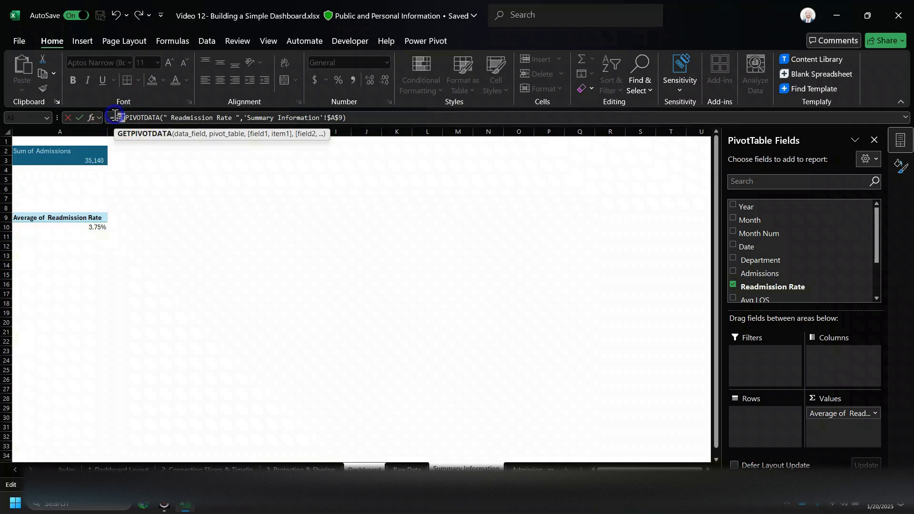
pyautogui.moveTo(121, 117); pyautogui.dragTo(245, 117)
pyautogui.press('Delete')
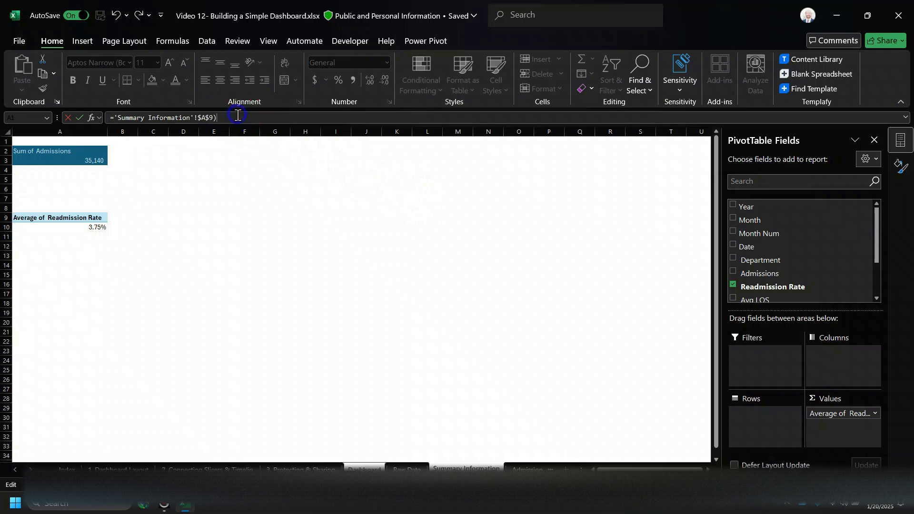
pyautogui.press('BackSpace')
pyautogui.press('Return')
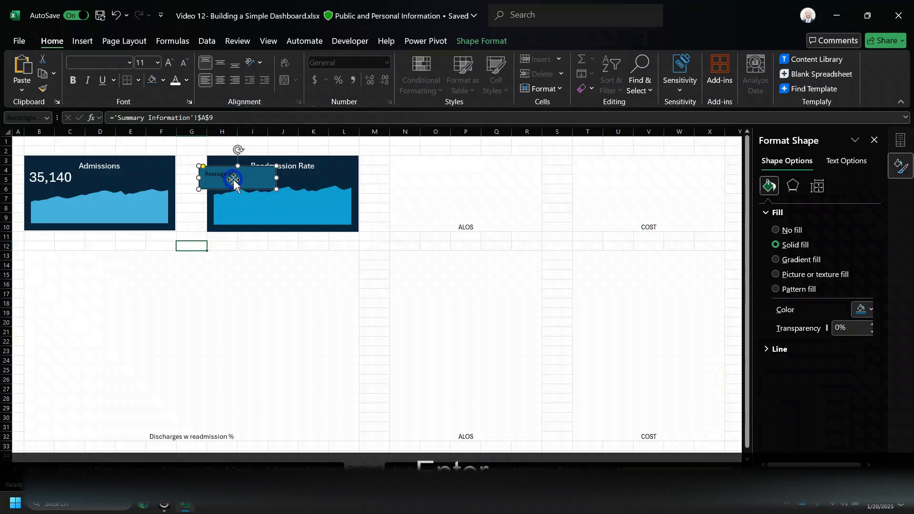
# Change the shape's linked reference to ='Summary Information'!$A$10
pyautogui.click(229, 116)
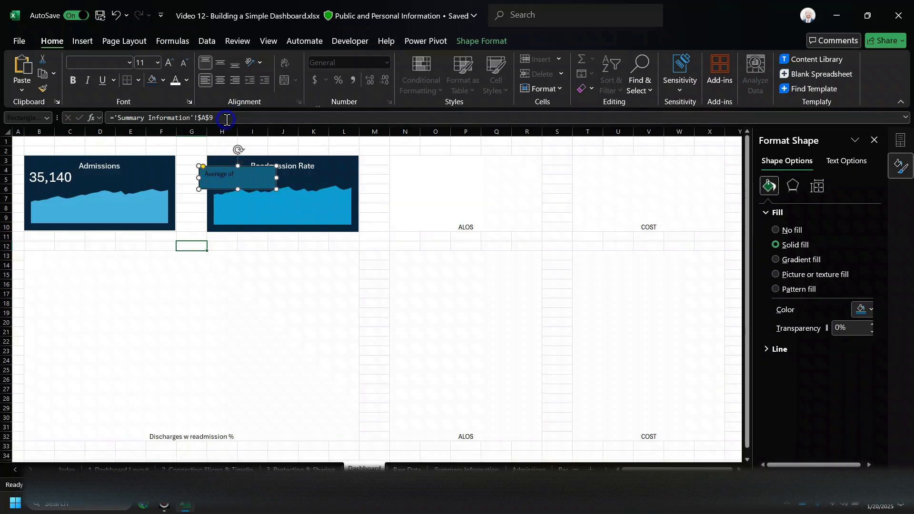
pyautogui.press('BackSpace')
pyautogui.write('10')
pyautogui.press('Return')
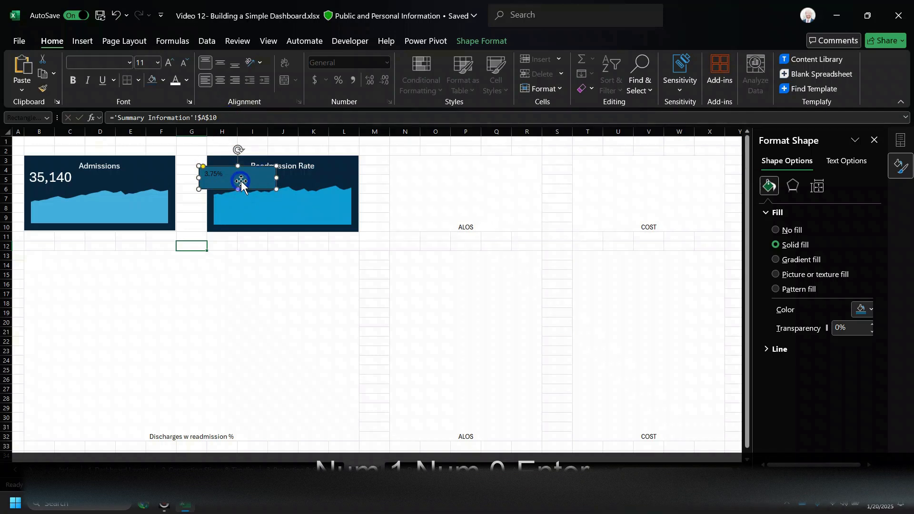
# Set the readmission value's text to size 24 in white and move its shape inside the card, beneath the Readmission Rate title
pyautogui.click(66, 184)
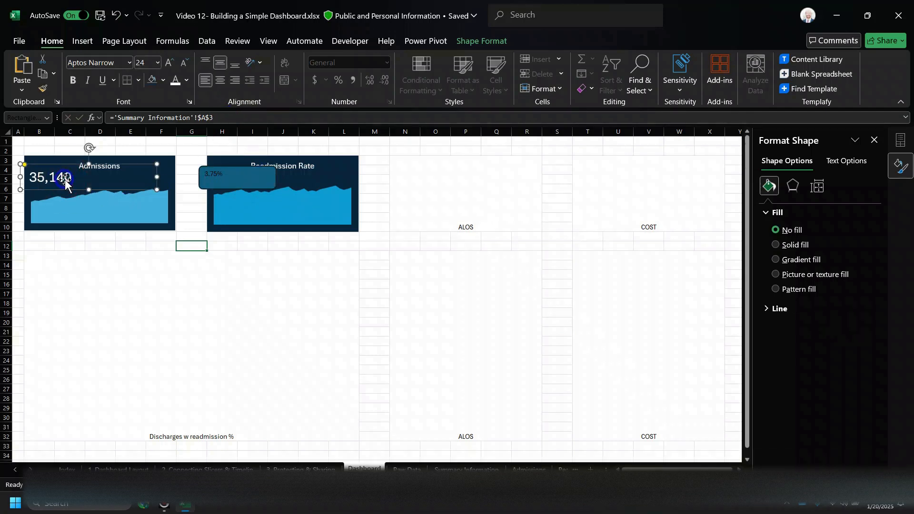
pyautogui.click(219, 179)
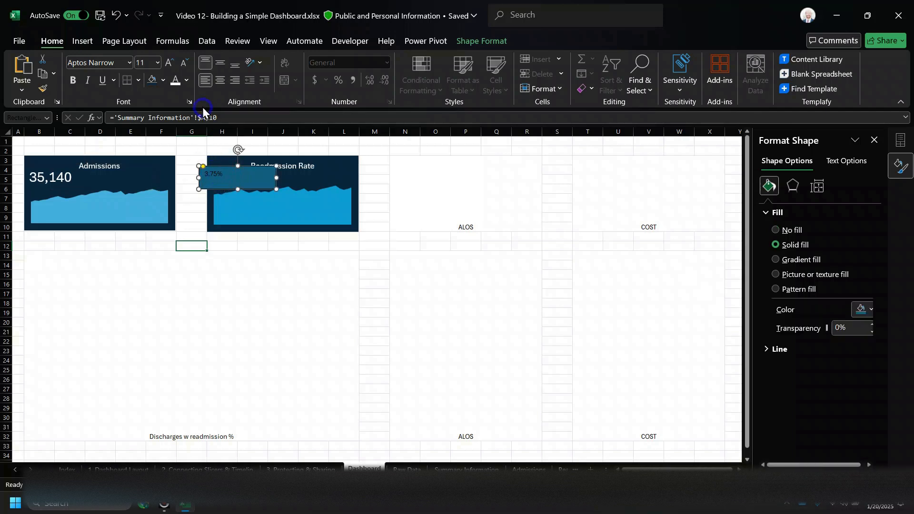
pyautogui.click(157, 62)
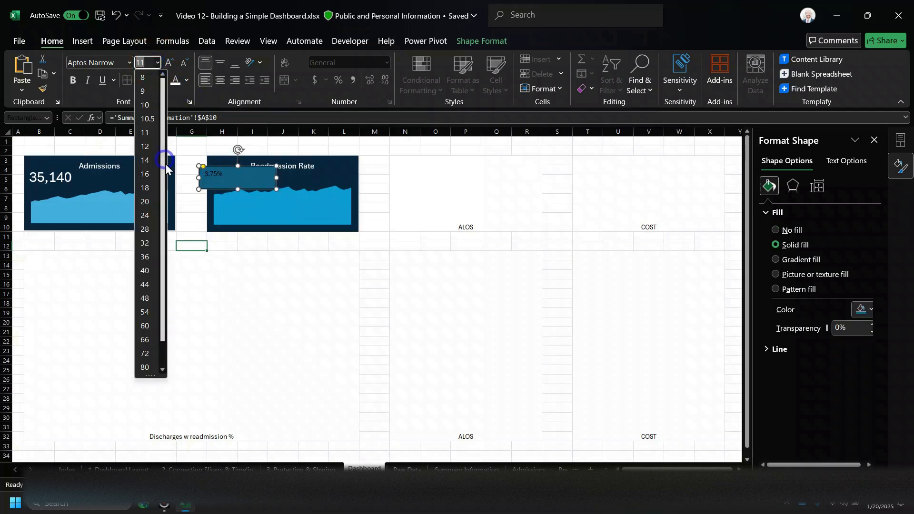
pyautogui.click(146, 216)
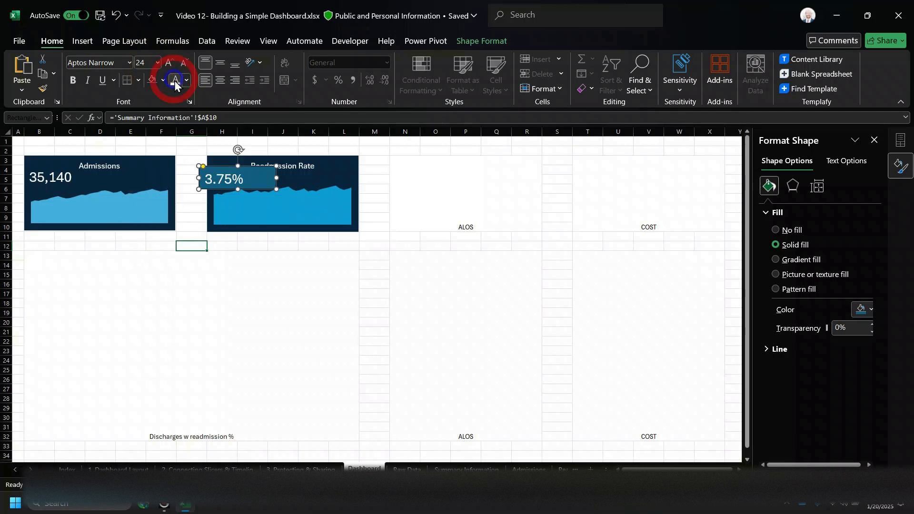
pyautogui.moveTo(227, 169); pyautogui.dragTo(264, 188)
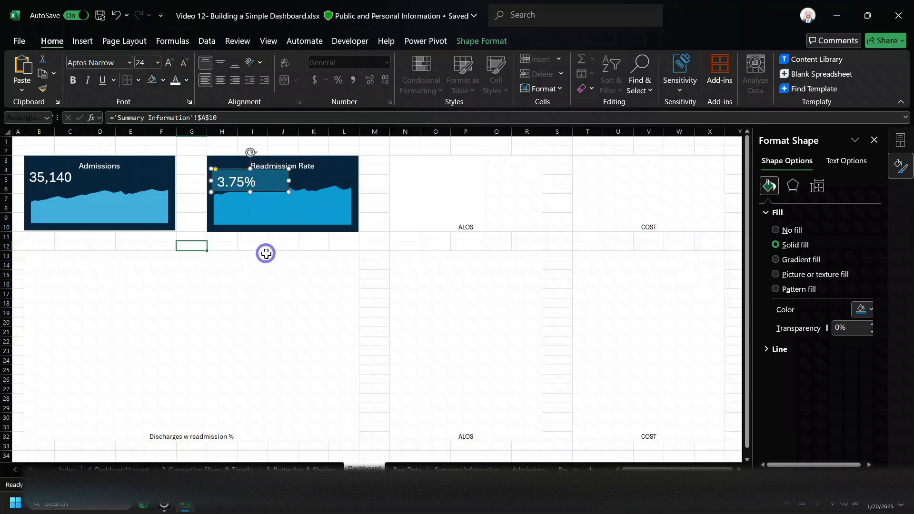
# Remove the fill and outline from the readmission value shape, and close the shape formatting pane
pyautogui.click(275, 181)
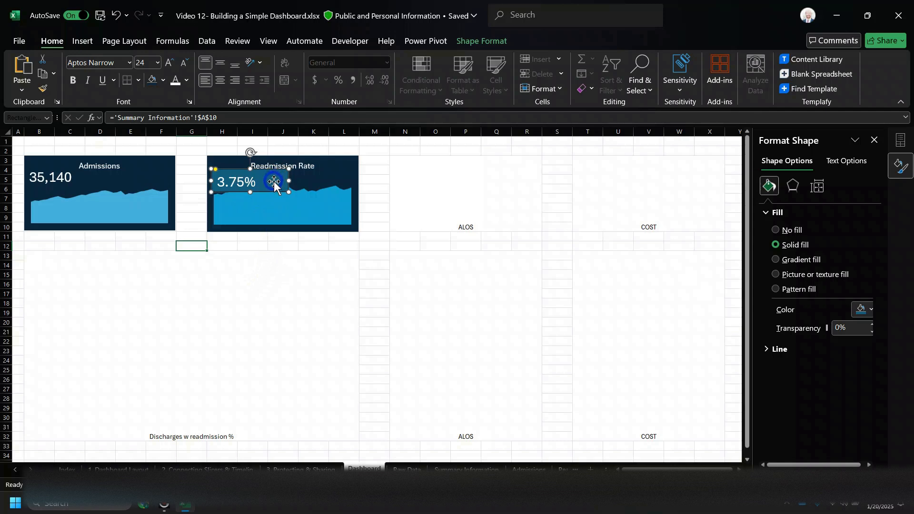
pyautogui.click(493, 43)
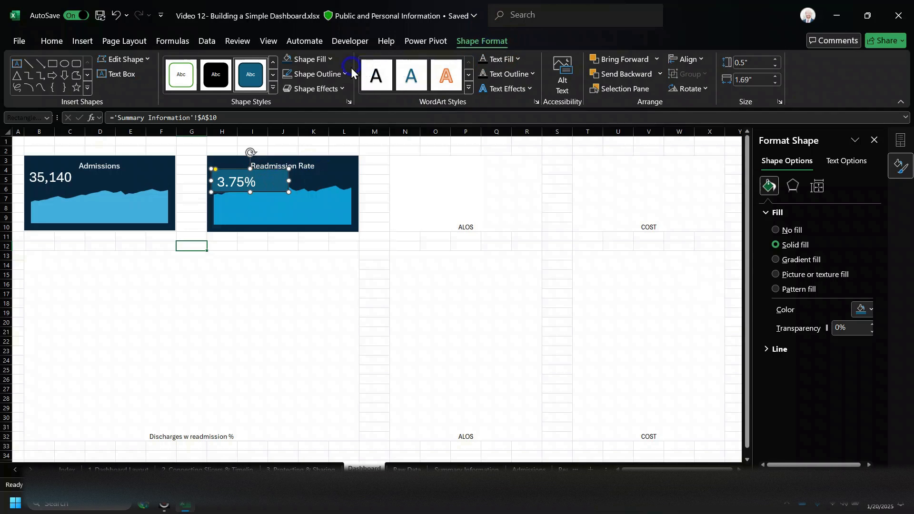
pyautogui.click(307, 59)
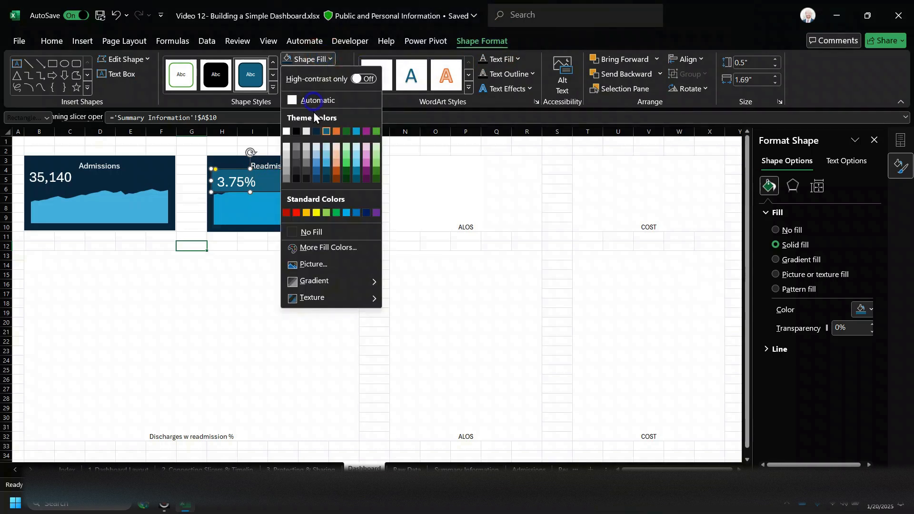
pyautogui.click(312, 234)
pyautogui.click(315, 74)
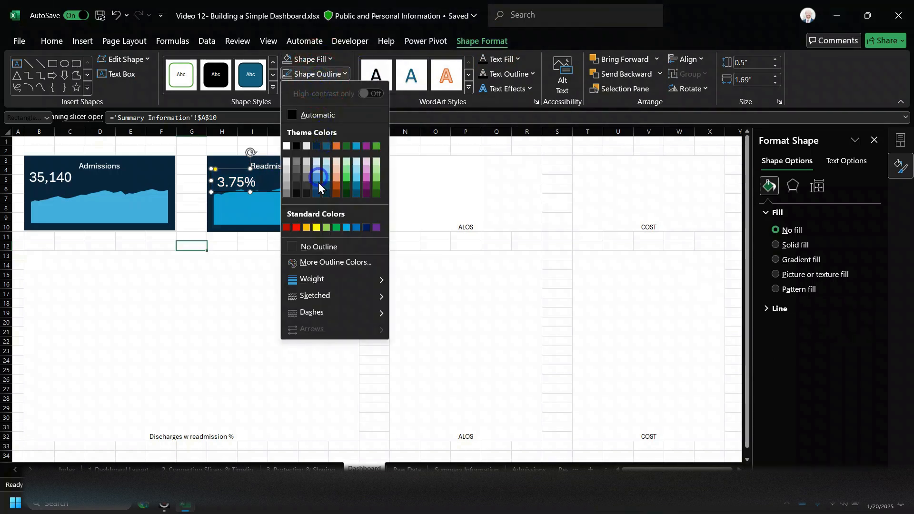
pyautogui.click(314, 246)
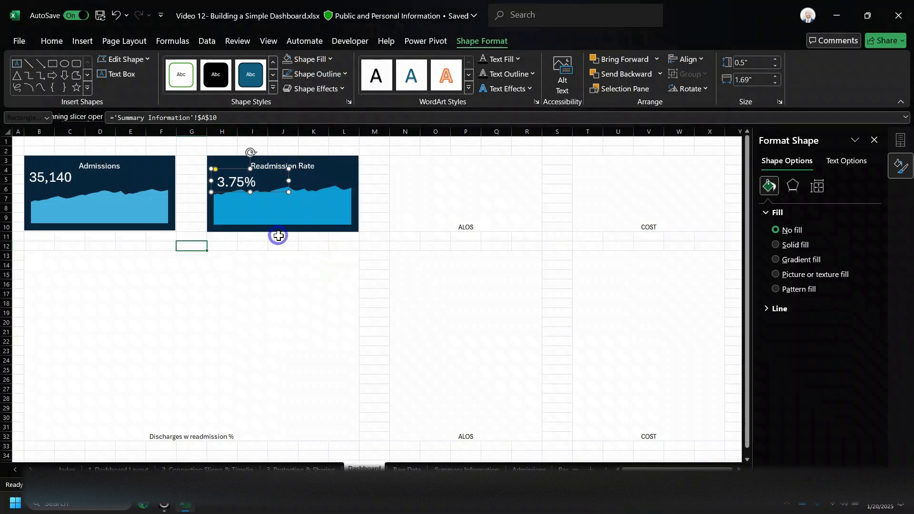
pyautogui.click(272, 236)
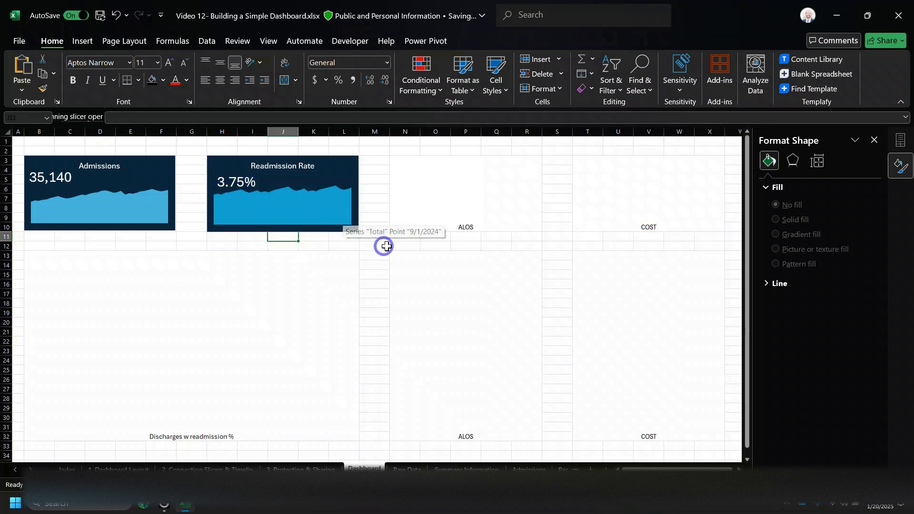
pyautogui.click(380, 227)
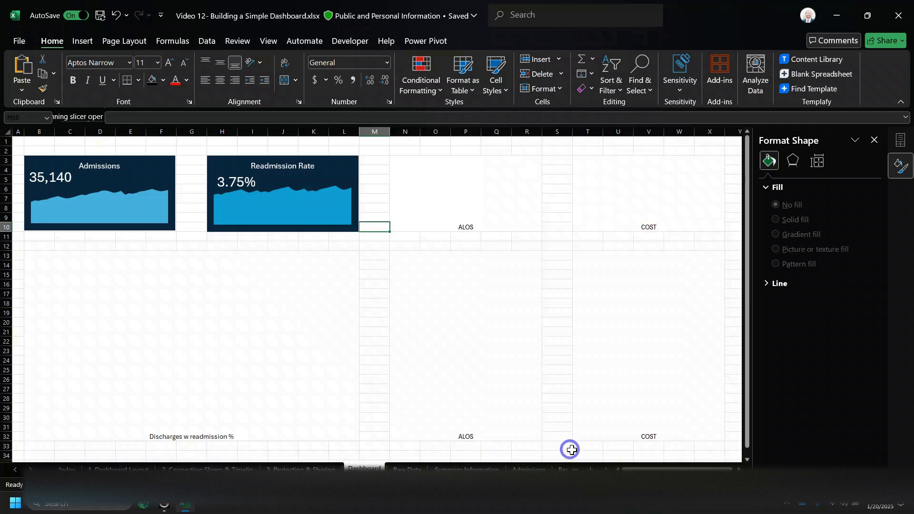
pyautogui.click(876, 140)
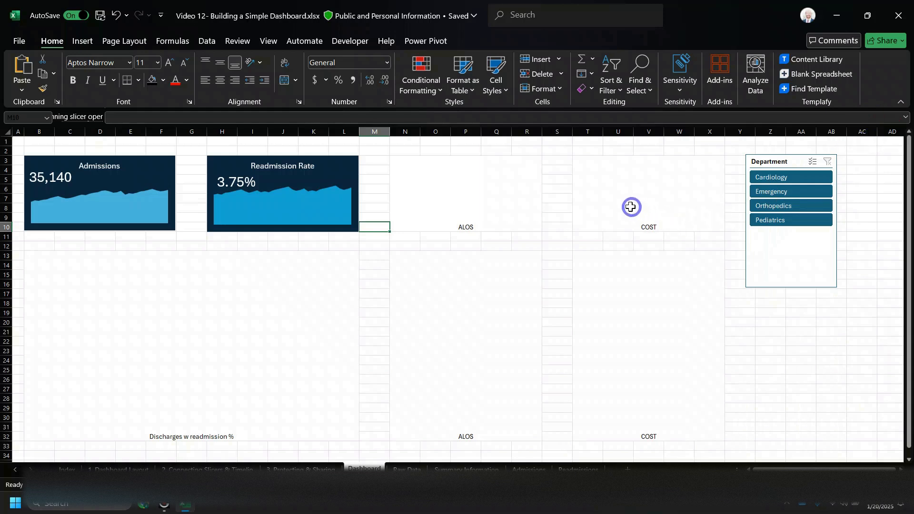
# Delete the COST label from the merged block T3:X10 and unmerge its cells
pyautogui.click(632, 183)
pyautogui.press('Delete')
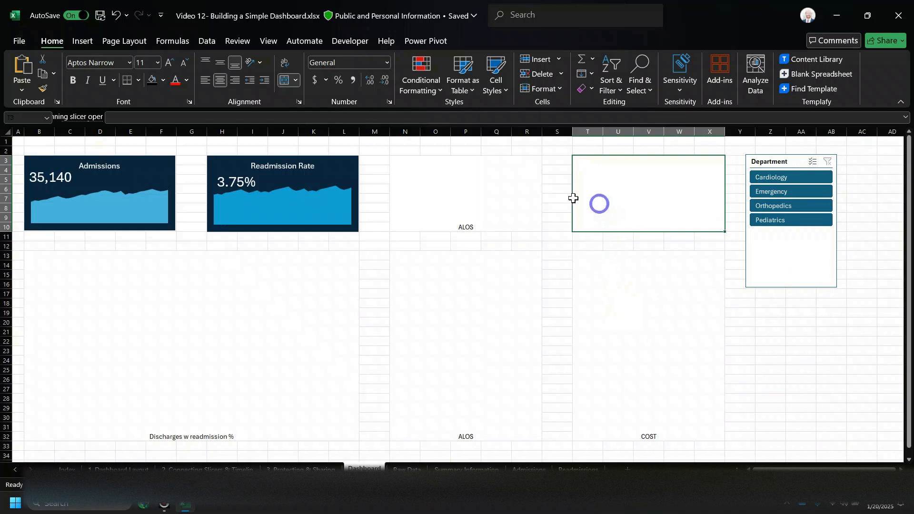
pyautogui.click(285, 81)
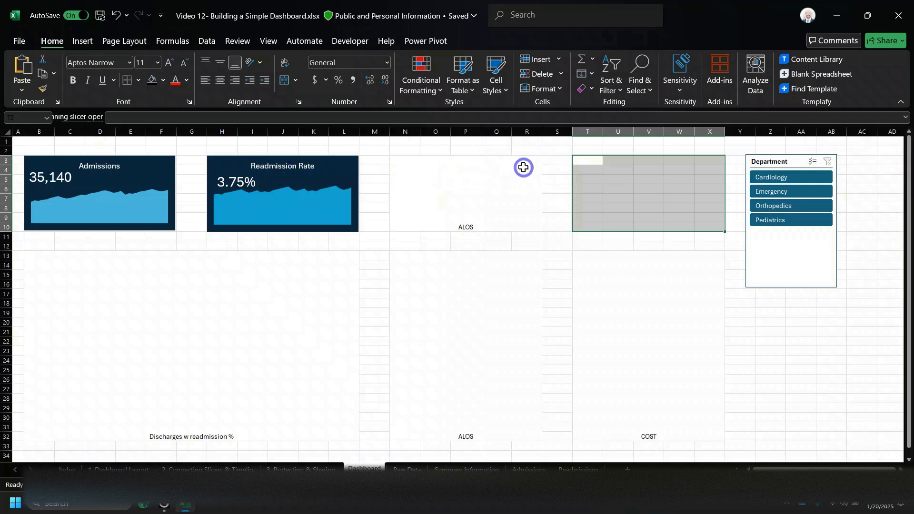
pyautogui.moveTo(508, 161)
pyautogui.mouseDown()
pyautogui.moveTo(545, 167)
pyautogui.moveTo(520, 163)
pyautogui.mouseUp()
pyautogui.moveTo(408, 147); pyautogui.dragTo(525, 152)
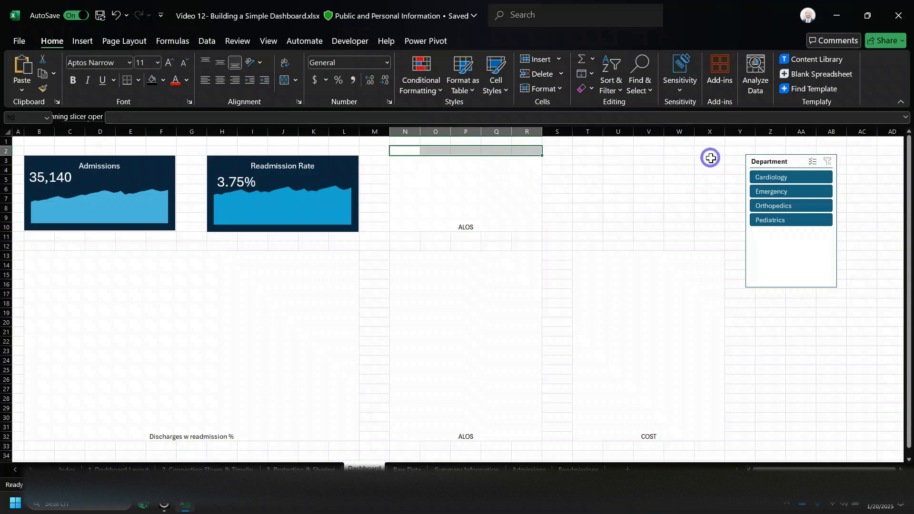
# Merge and center S3:X10 and label the new block ALOS
pyautogui.moveTo(709, 159); pyautogui.dragTo(565, 225)
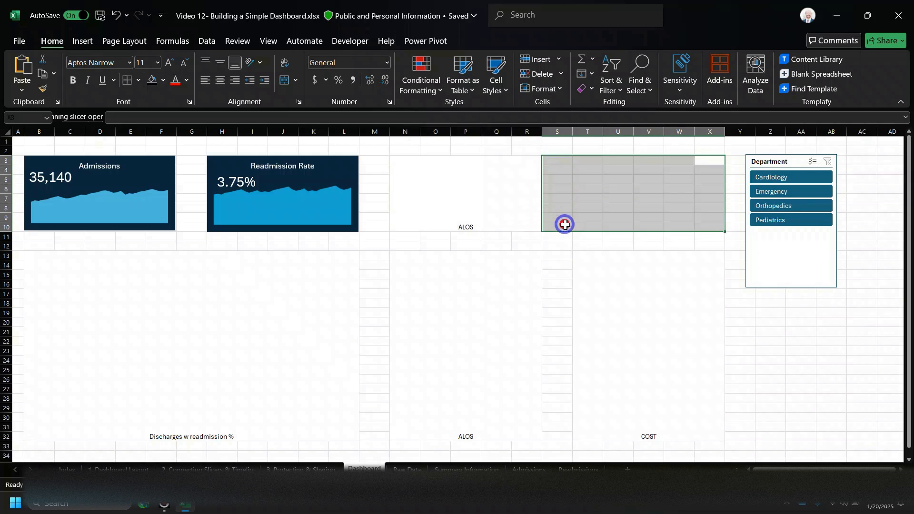
pyautogui.click(283, 82)
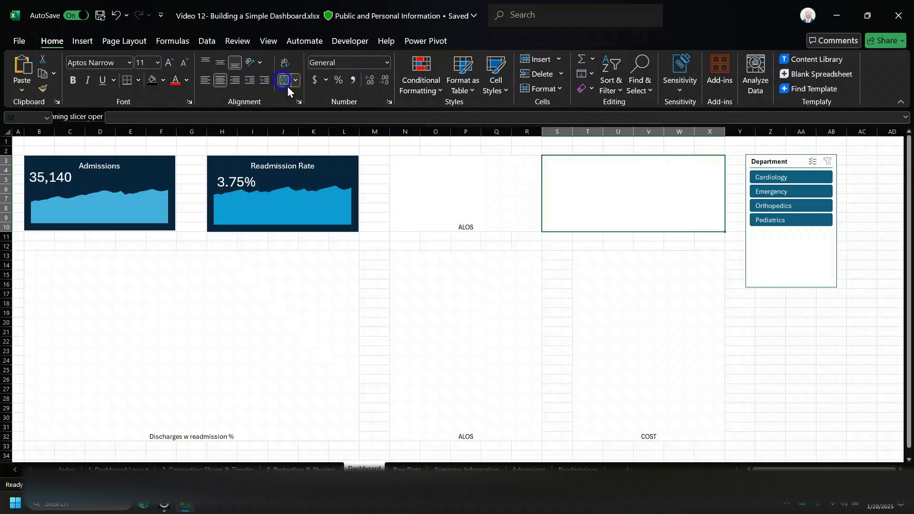
pyautogui.write('=')
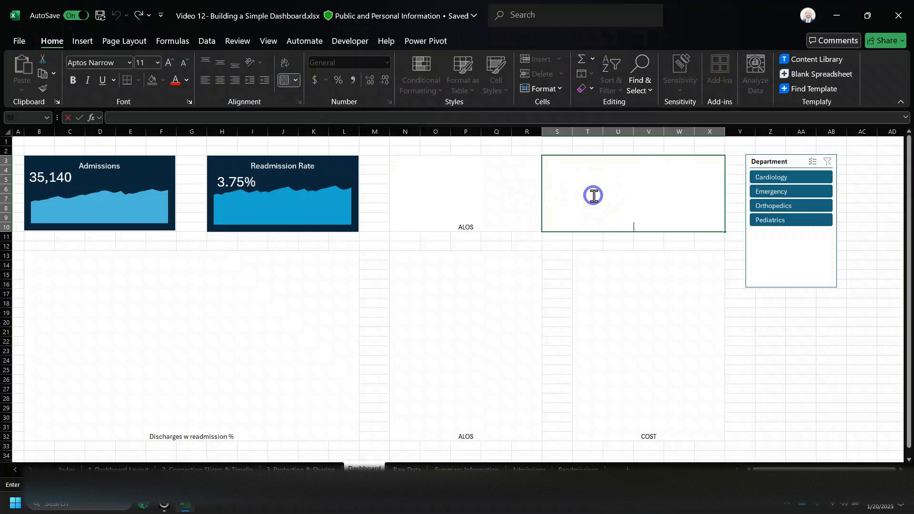
pyautogui.write('ALOS')
pyautogui.press('Return')
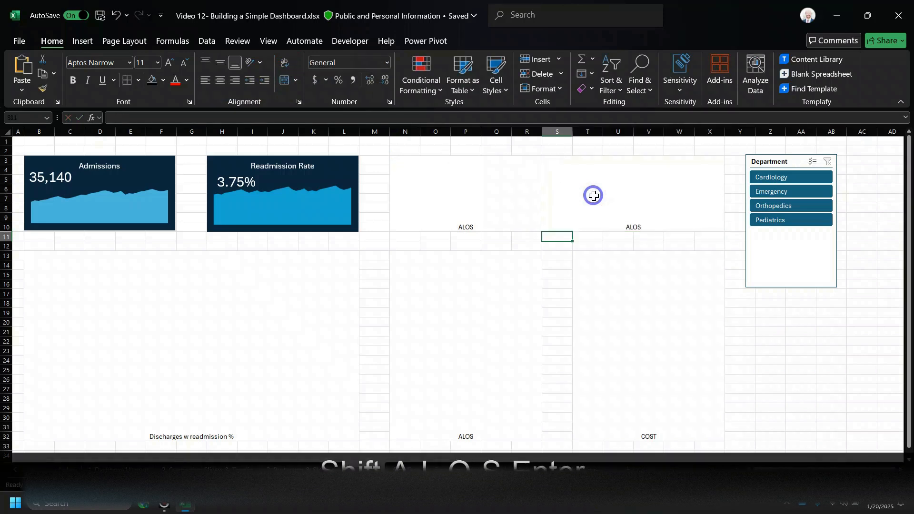
# Unmerge the N3:R10 ALOS block and the H3:L10 Readmissions block, moving the Readmission Rate chart down to about row 17 to uncover it
pyautogui.click(465, 172)
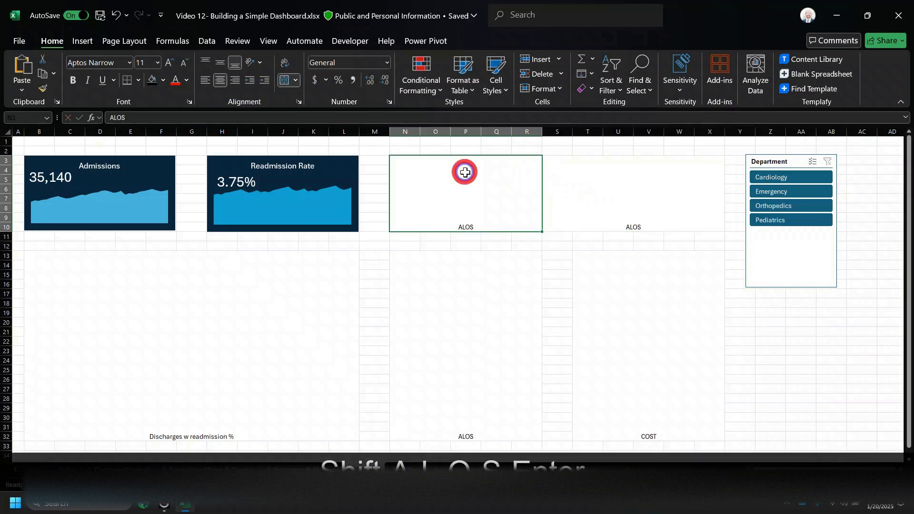
pyautogui.click(284, 82)
pyautogui.moveTo(332, 174); pyautogui.dragTo(324, 307)
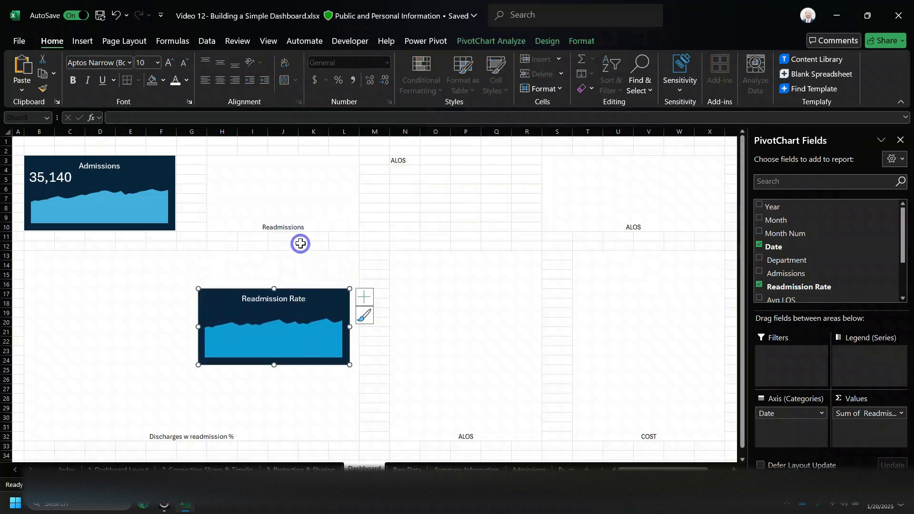
pyautogui.click(296, 218)
pyautogui.click(284, 85)
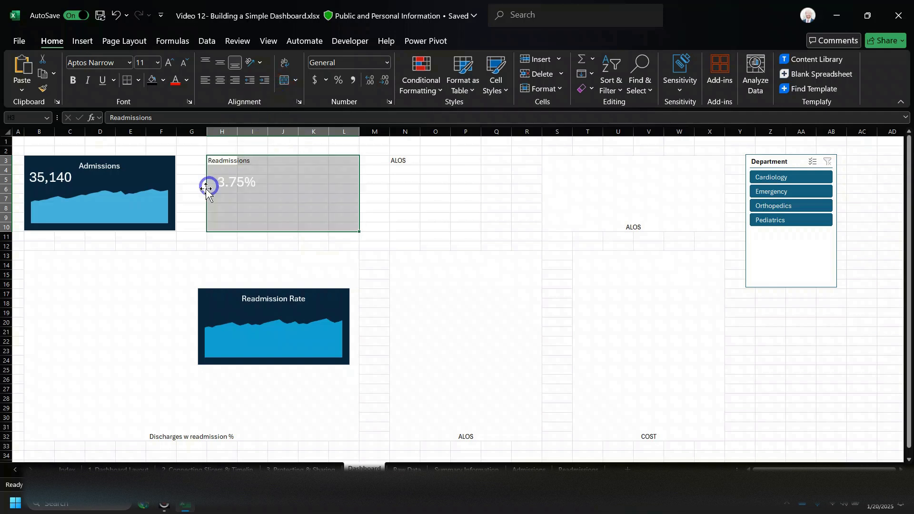
# Move the Admissions chart down out of its merged block, beside the Readmission Rate chart
pyautogui.click(211, 183)
pyautogui.click(164, 204)
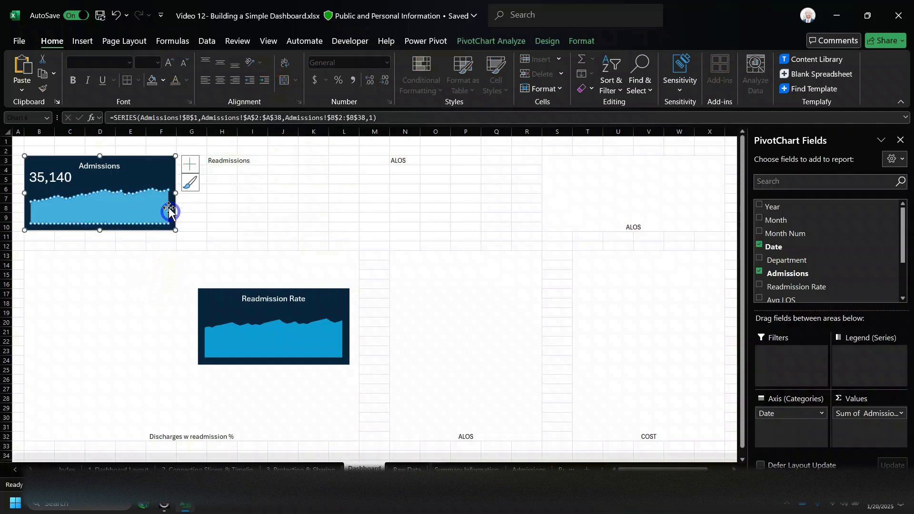
pyautogui.moveTo(165, 175); pyautogui.dragTo(167, 286)
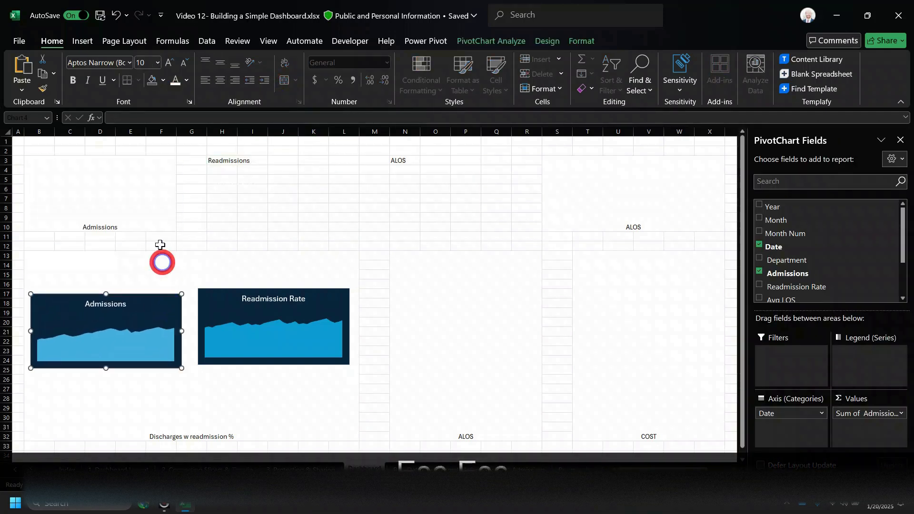
pyautogui.click(77, 179)
pyautogui.moveTo(75, 231); pyautogui.dragTo(73, 241)
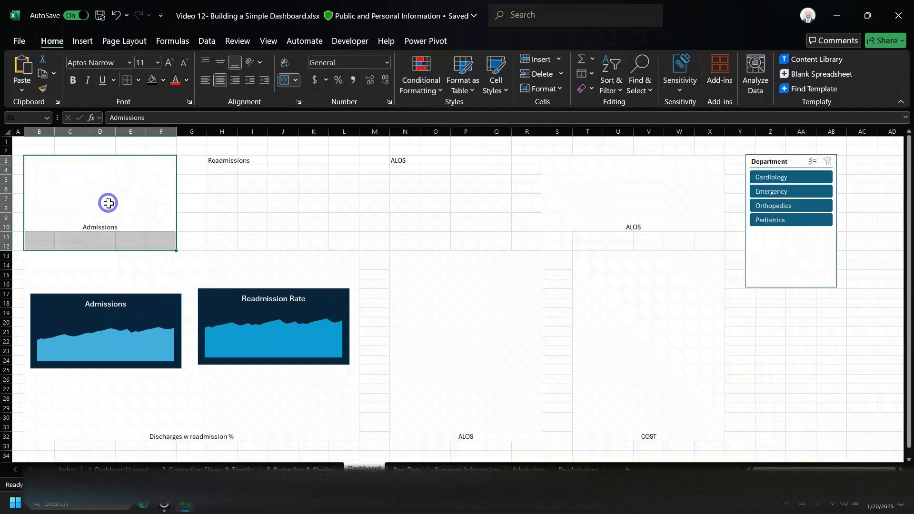
# Move the admissions value shape onto the Admissions chart and group the two objects
pyautogui.click(89, 184)
pyautogui.click(55, 173)
pyautogui.moveTo(59, 168); pyautogui.dragTo(75, 313)
pyautogui.keyDown('ctrl'); pyautogui.click(153, 300); pyautogui.keyUp('ctrl')
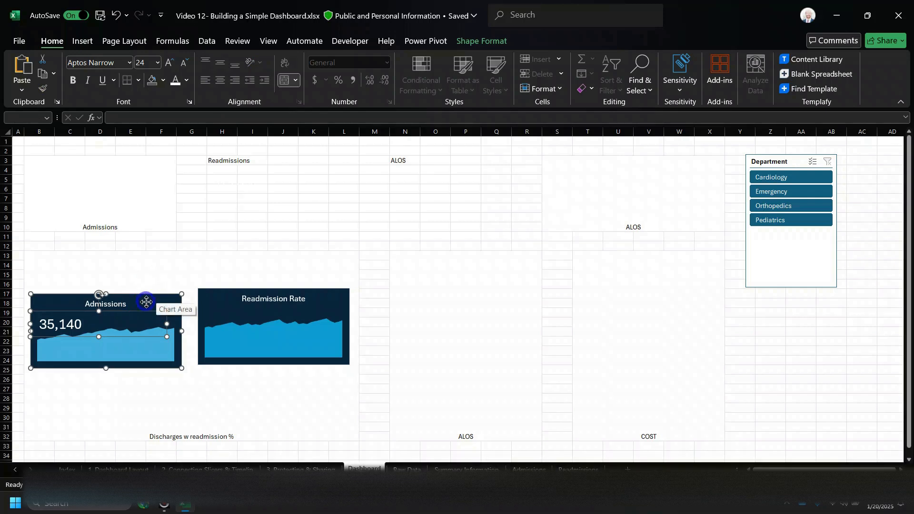
pyautogui.rightClick(146, 301)
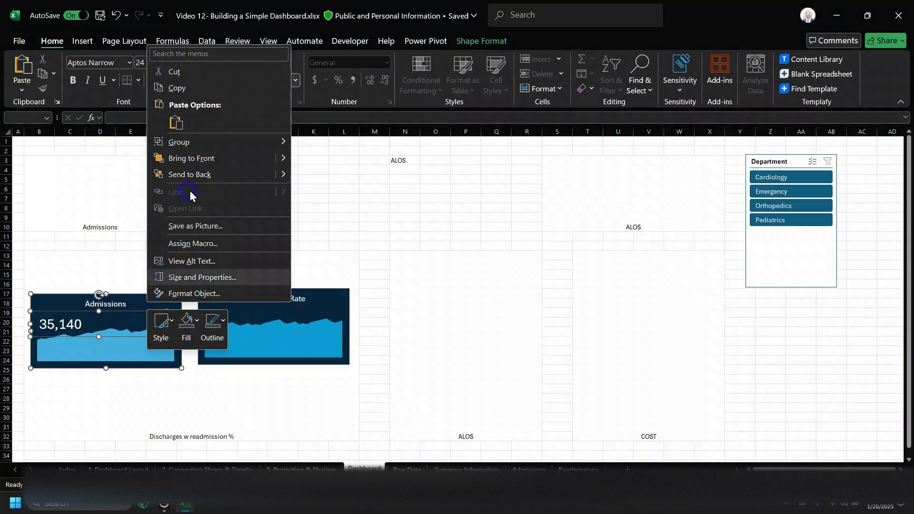
pyautogui.moveTo(222, 148)
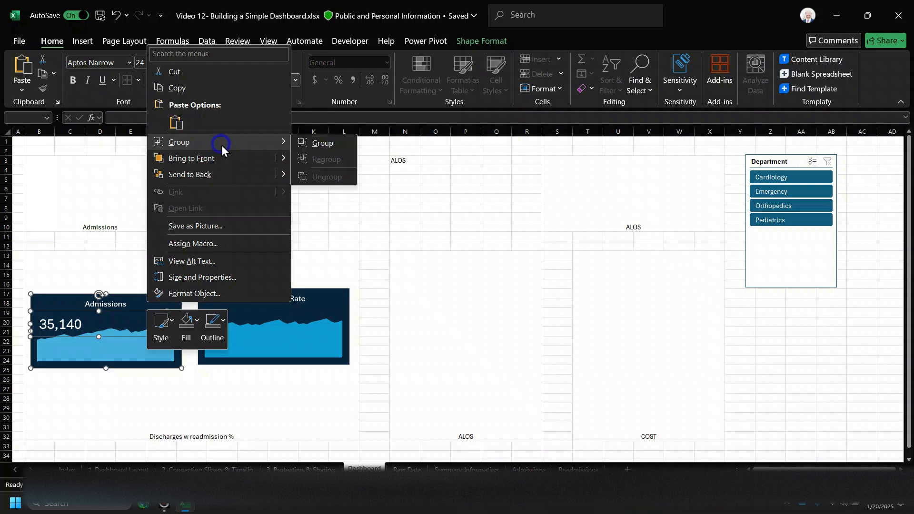
pyautogui.click(317, 142)
# Align the Admissions group with column B and move its value up beneath the chart title
pyautogui.moveTo(165, 297); pyautogui.dragTo(145, 308)
pyautogui.click(59, 316)
pyautogui.click(70, 323)
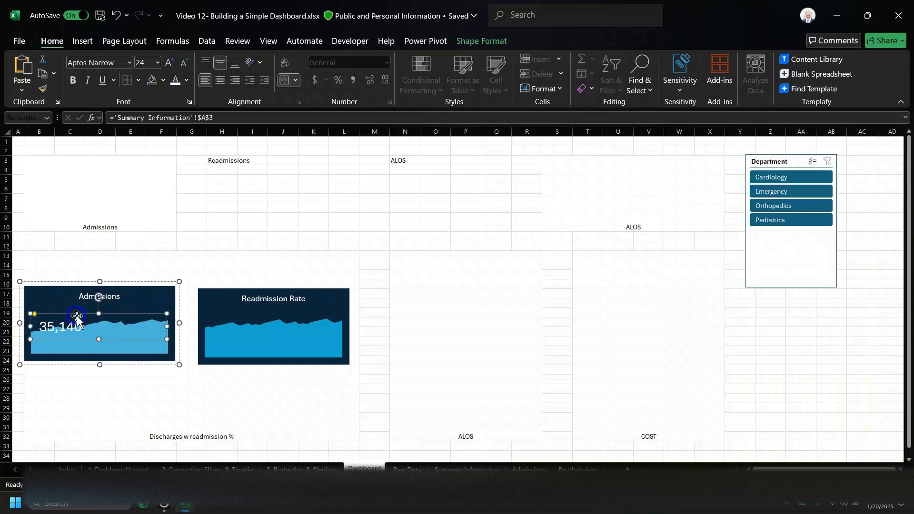
pyautogui.moveTo(77, 313); pyautogui.dragTo(58, 292)
# Ungroup the Admissions card and group its chart and value shape again
pyautogui.keyDown('ctrl'); pyautogui.click(56, 293); pyautogui.keyUp('ctrl')
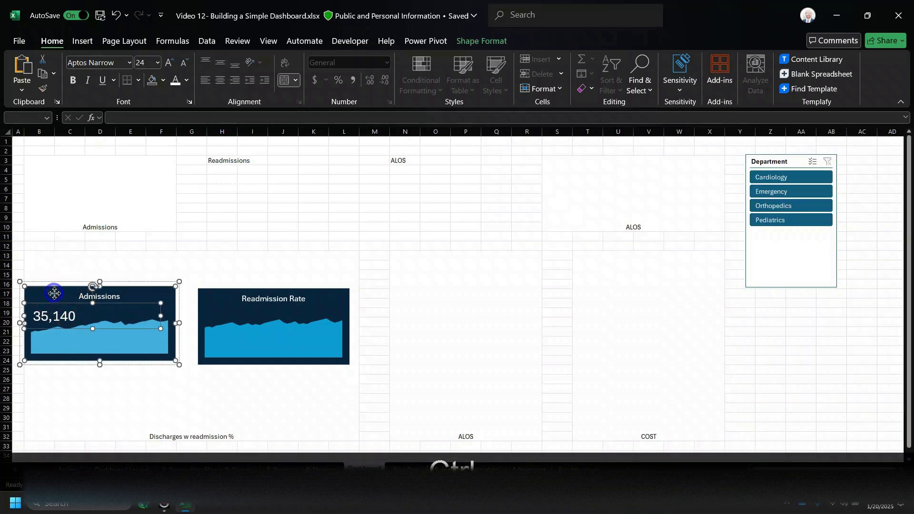
pyautogui.rightClick(53, 291)
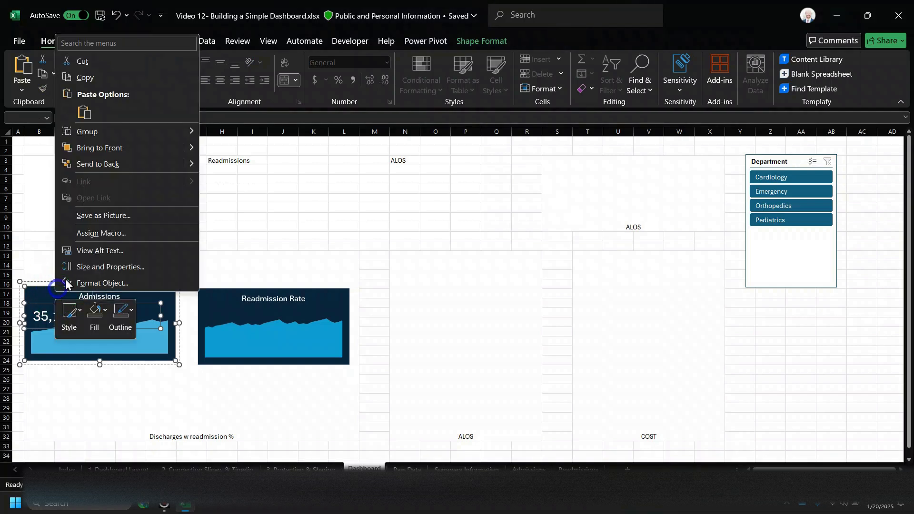
pyautogui.click(195, 137)
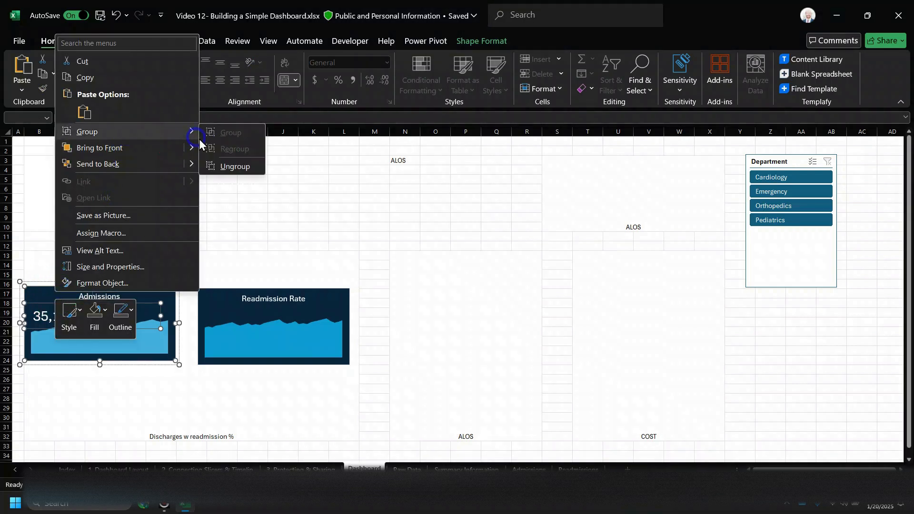
pyautogui.click(235, 167)
pyautogui.click(48, 298)
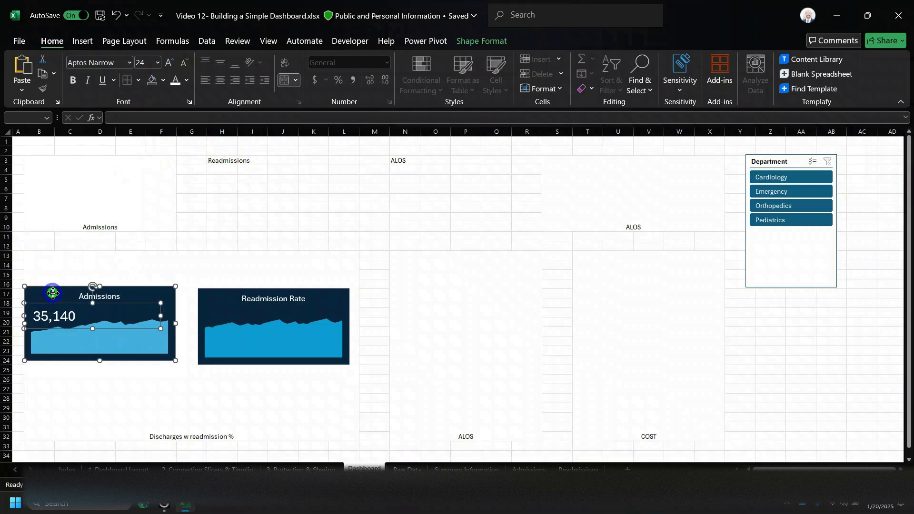
pyautogui.rightClick(52, 293)
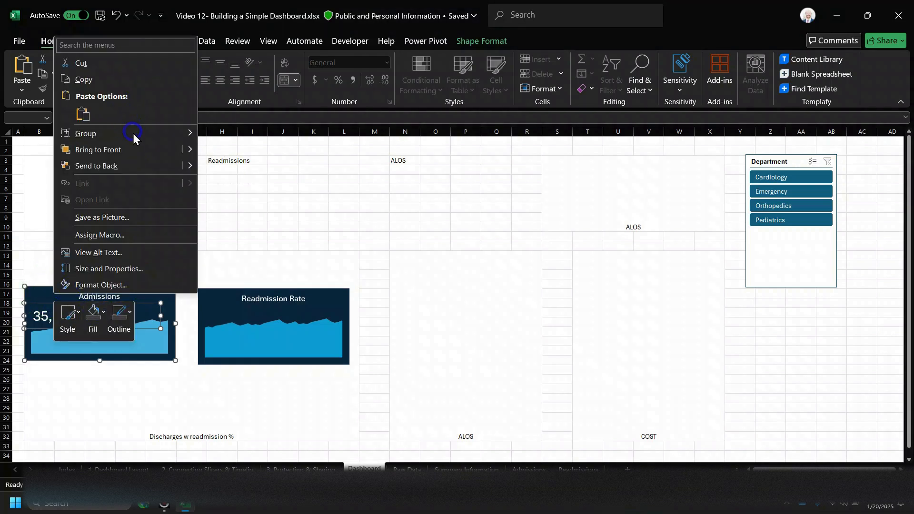
pyautogui.moveTo(132, 136)
pyautogui.click(225, 136)
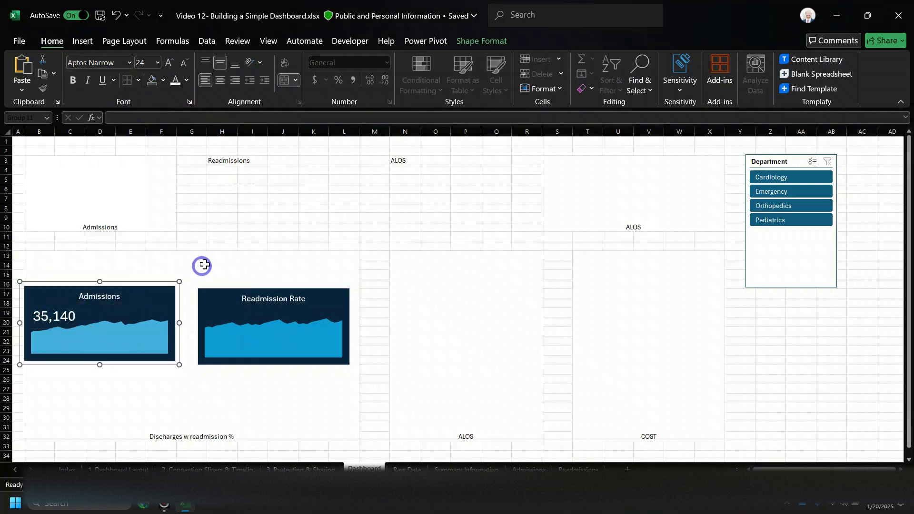
# Shift the Admissions group slightly right and unmerge the B3:F10 Admissions block
pyautogui.click(219, 239)
pyautogui.moveTo(165, 294)
pyautogui.mouseDown()
pyautogui.moveTo(218, 286)
pyautogui.moveTo(169, 251)
pyautogui.moveTo(149, 164)
pyautogui.moveTo(171, 295)
pyautogui.mouseUp()
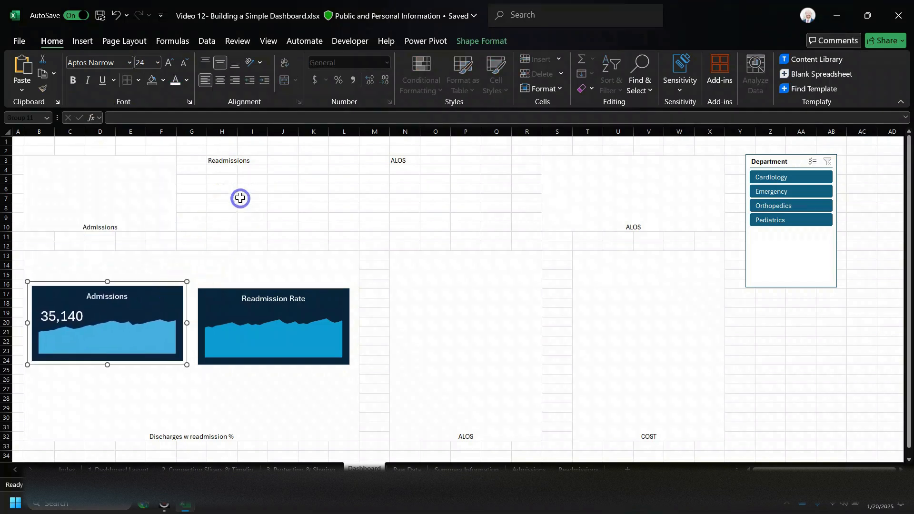
pyautogui.click(122, 202)
pyautogui.click(284, 82)
pyautogui.moveTo(192, 246); pyautogui.dragTo(222, 246)
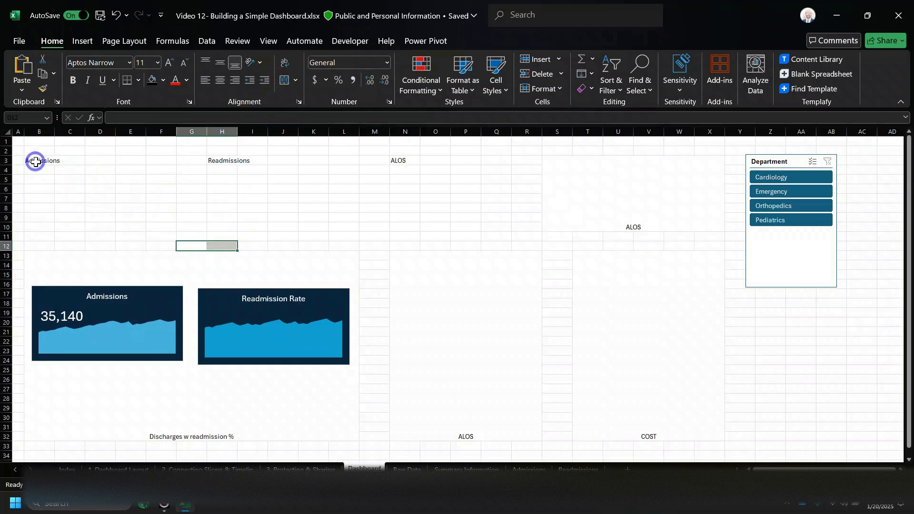
# Merge and center L3:Q10 to form a wider block for the second ALOS label
pyautogui.click(36, 162)
pyautogui.click(494, 162)
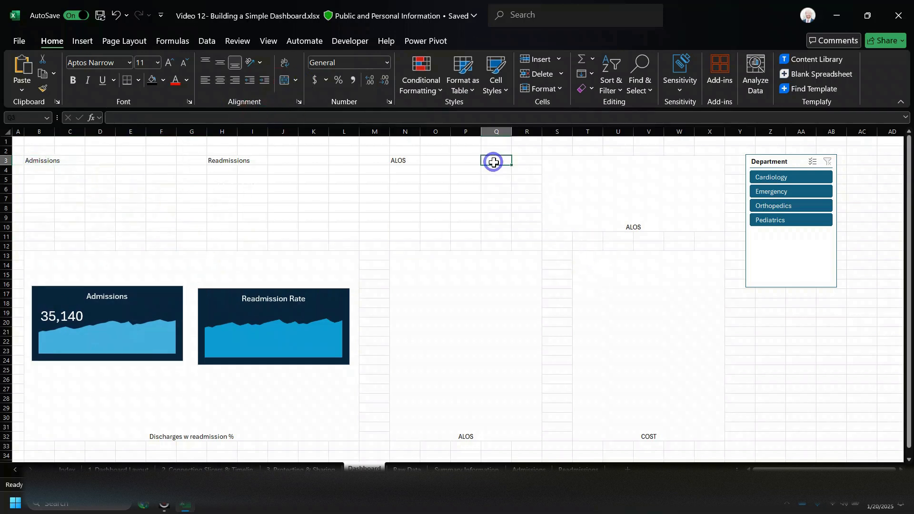
pyautogui.click(494, 163)
pyautogui.moveTo(494, 163); pyautogui.dragTo(335, 223)
pyautogui.click(284, 80)
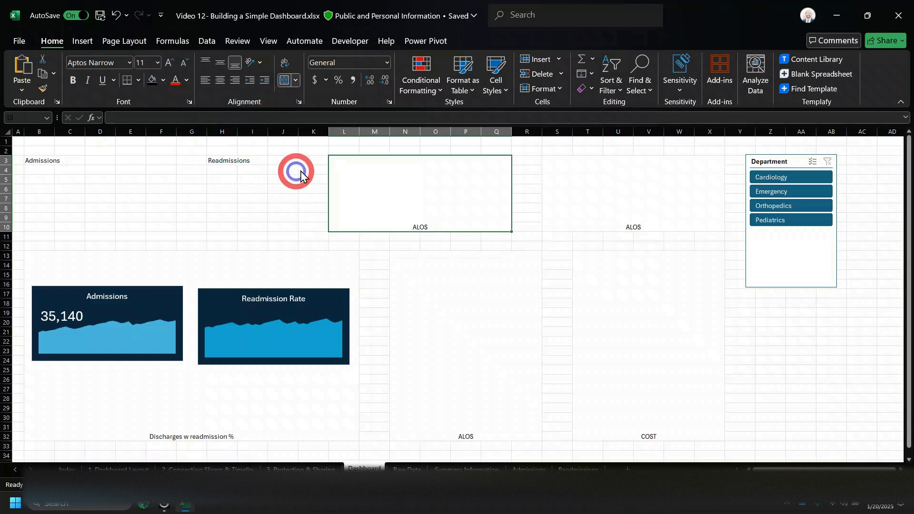
# Merge and center E3:J10 around the Readmissions label, and unmerge that block again
pyautogui.moveTo(288, 160); pyautogui.dragTo(126, 227)
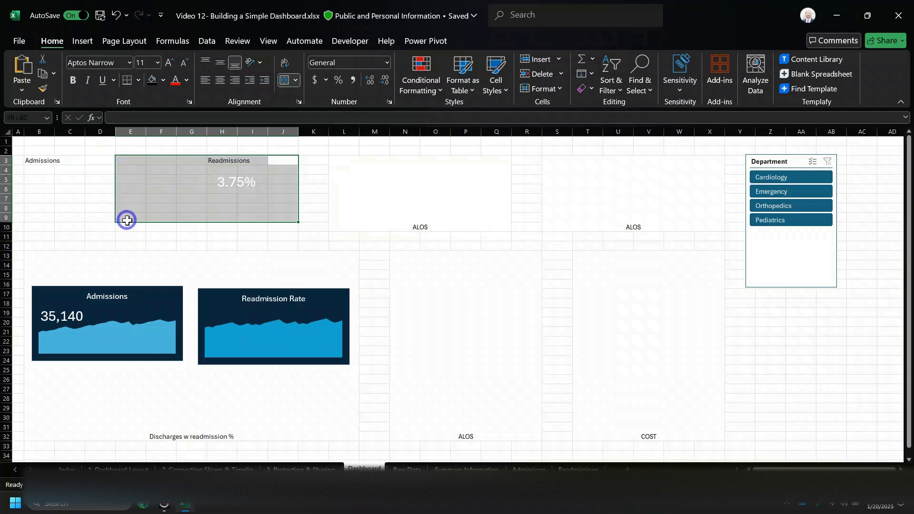
pyautogui.click(284, 81)
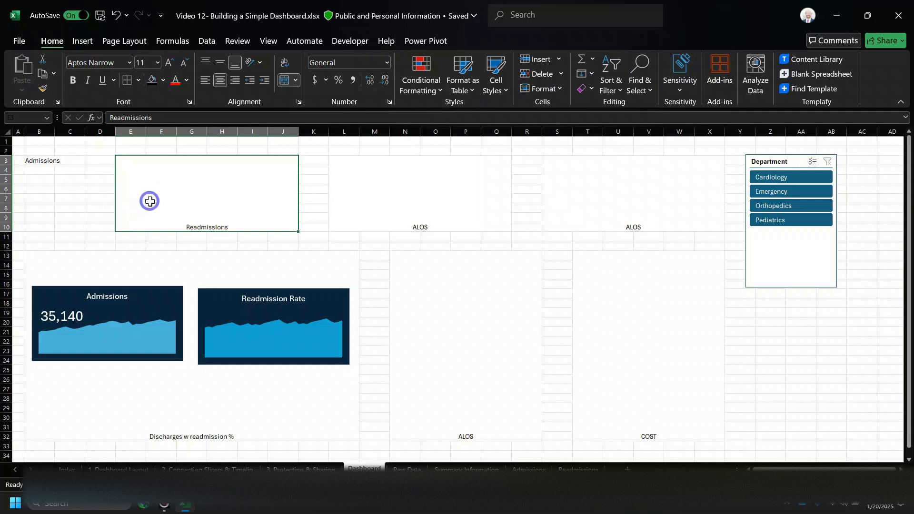
pyautogui.click(284, 81)
pyautogui.moveTo(28, 160); pyautogui.dragTo(41, 169)
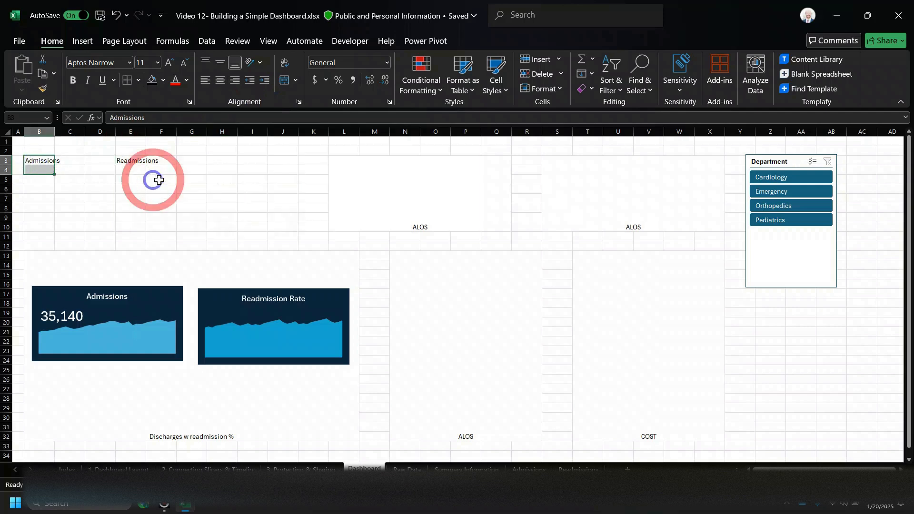
# Move the readmission value shape onto the Readmission Rate chart beneath its title and group the two objects
pyautogui.click(214, 180)
pyautogui.moveTo(229, 177); pyautogui.dragTo(223, 312)
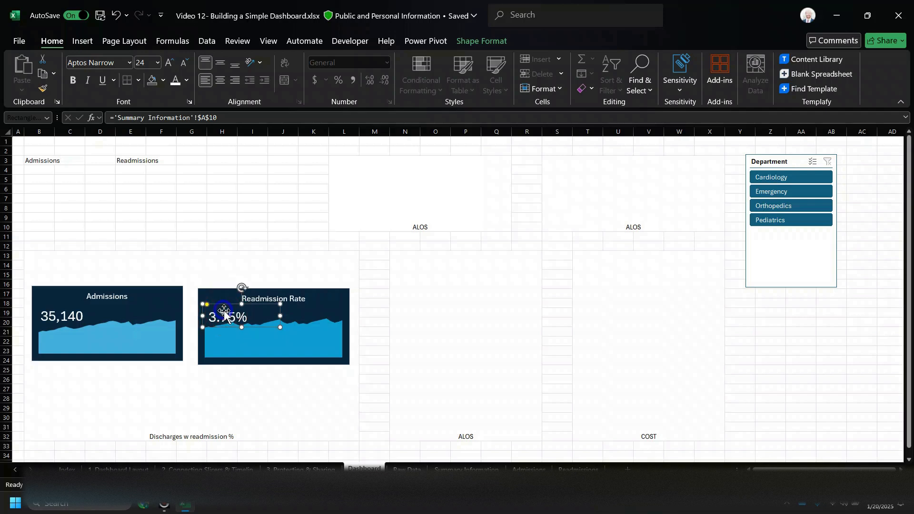
pyautogui.rightClick(224, 312)
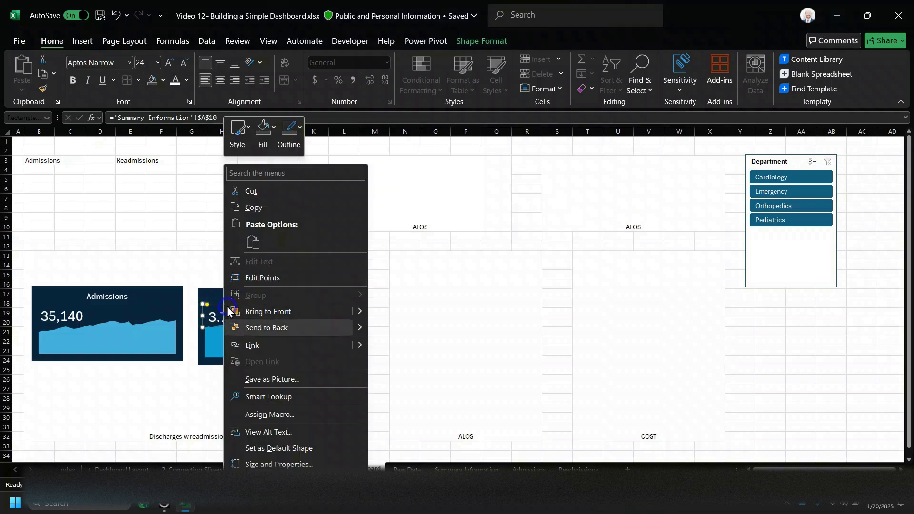
pyautogui.press('Escape')
pyautogui.keyDown('ctrl'); pyautogui.click(214, 296); pyautogui.keyUp('ctrl')
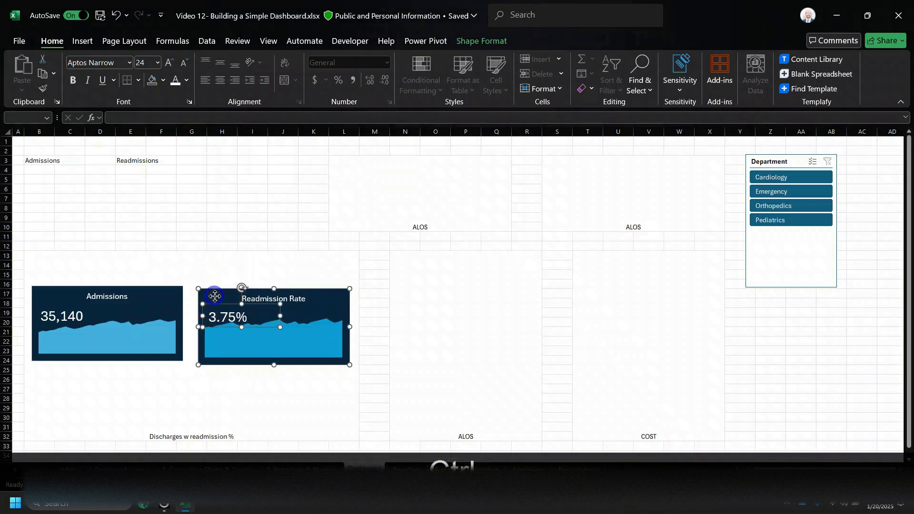
pyautogui.rightClick(215, 296)
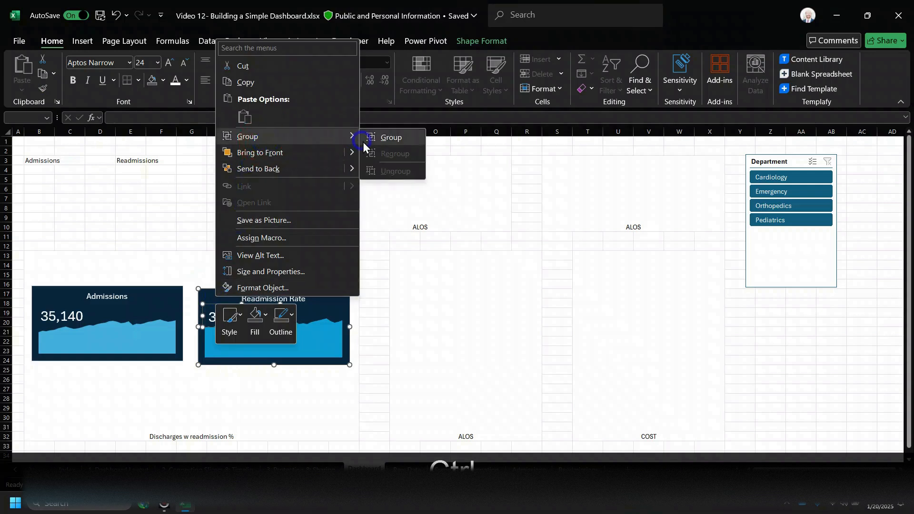
pyautogui.click(382, 140)
# Merge and center B3:H10 into one Admissions block, absorbing the Readmissions label
pyautogui.moveTo(41, 160); pyautogui.dragTo(213, 230)
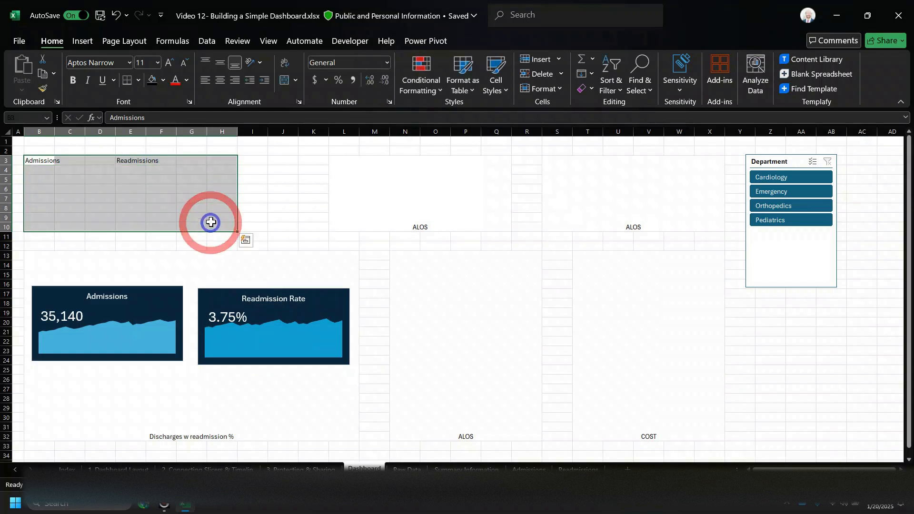
pyautogui.click(284, 81)
pyautogui.click(443, 278)
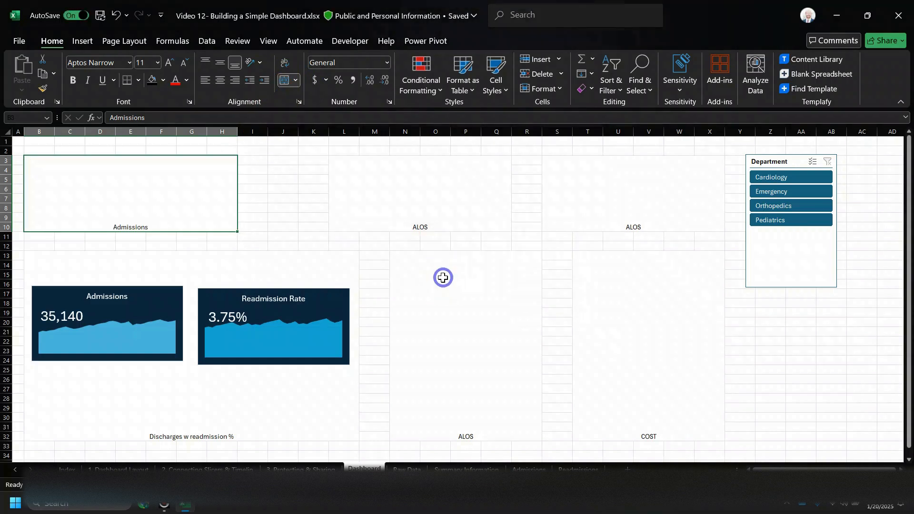
# Unmerge the first ALOS block in row 3, then merge and center J3:P10 in its place
pyautogui.click(370, 167)
pyautogui.click(286, 82)
pyautogui.moveTo(283, 161); pyautogui.dragTo(466, 224)
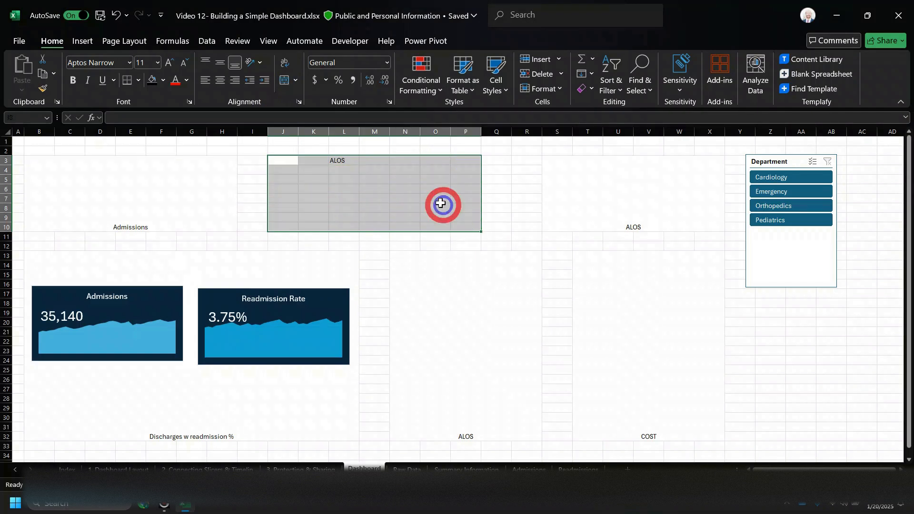
pyautogui.click(287, 81)
# Unmerge the ALOS block ending at column X, then merge and center R3:X10 in its place
pyautogui.click(571, 181)
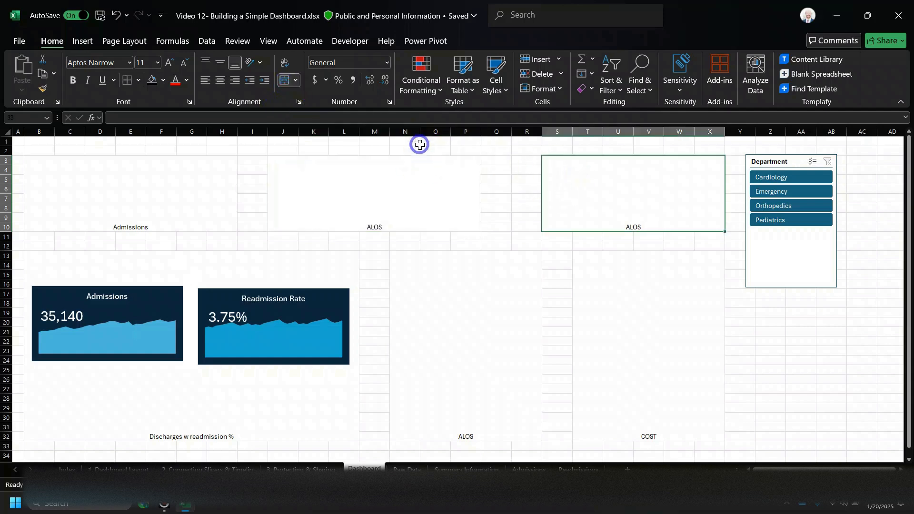
pyautogui.click(285, 81)
pyautogui.moveTo(529, 160); pyautogui.dragTo(709, 221)
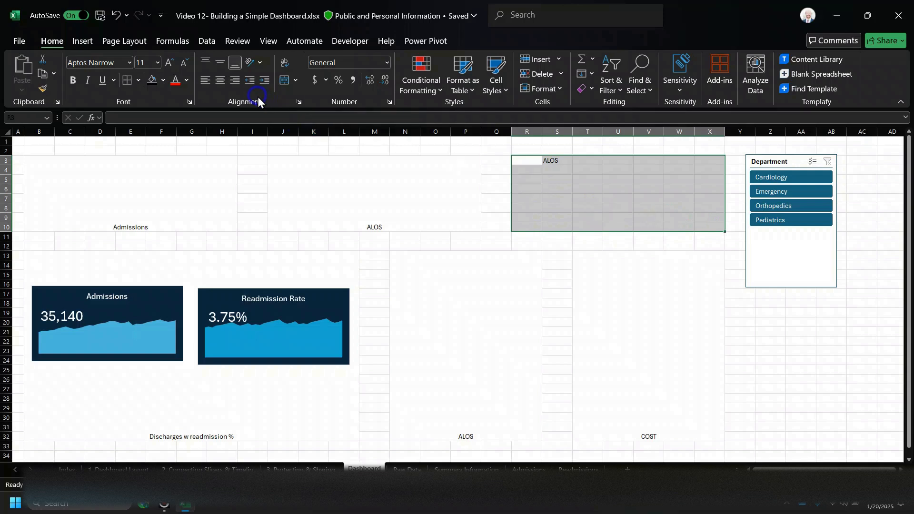
pyautogui.click(283, 81)
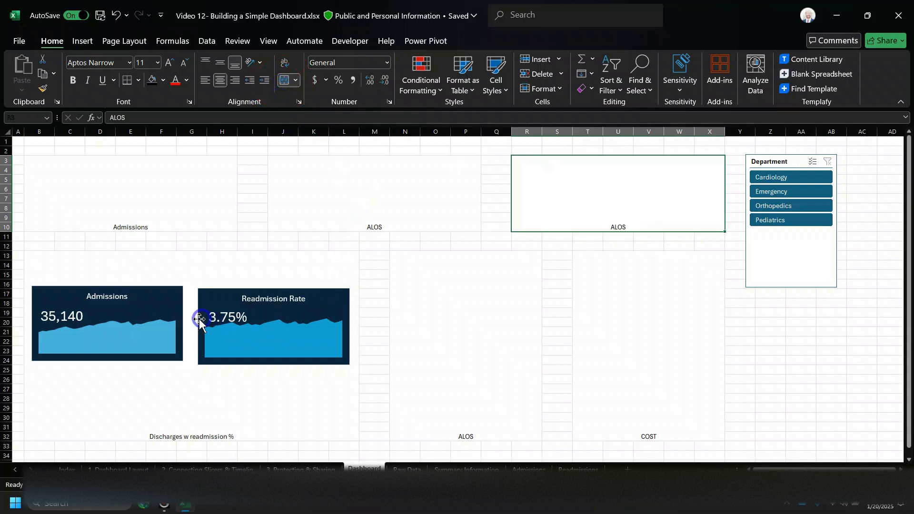
# Move the Admissions card onto B3:H10 and the Readmission Rate card onto J3:P10, widening each to fill its block
pyautogui.moveTo(172, 311); pyautogui.dragTo(161, 176)
pyautogui.moveTo(176, 230); pyautogui.dragTo(238, 230)
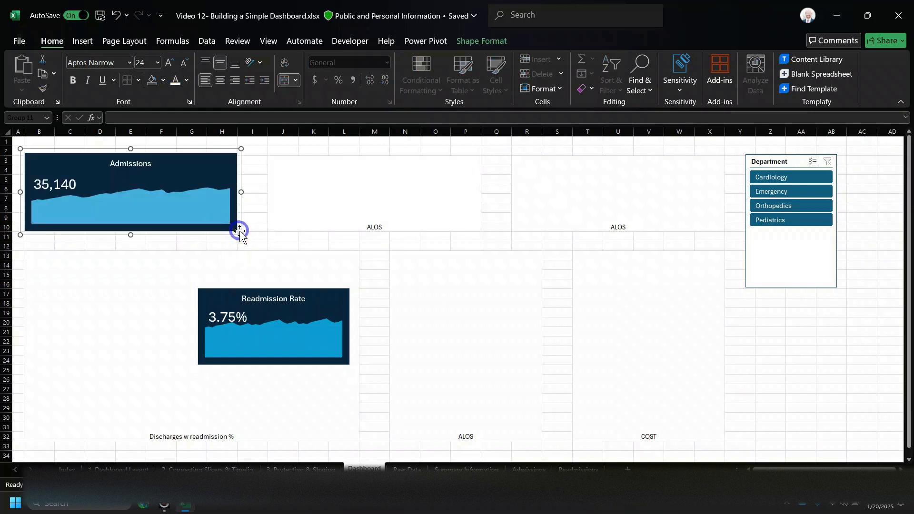
pyautogui.moveTo(343, 306); pyautogui.dragTo(410, 177)
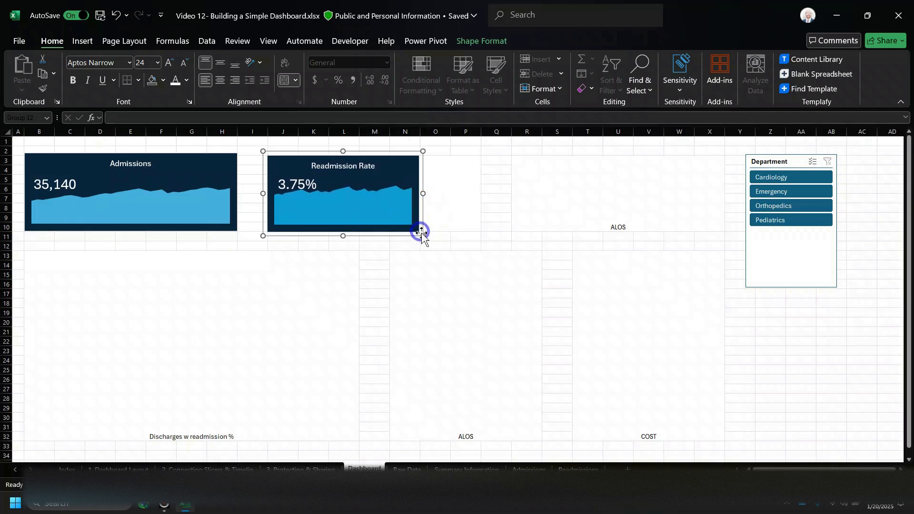
pyautogui.moveTo(423, 234); pyautogui.dragTo(484, 235)
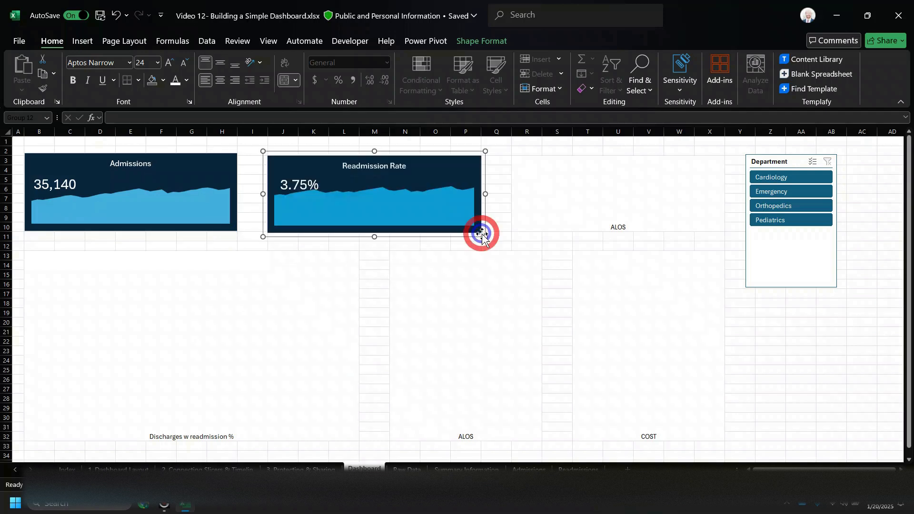
pyautogui.click(582, 225)
pyautogui.click(565, 256)
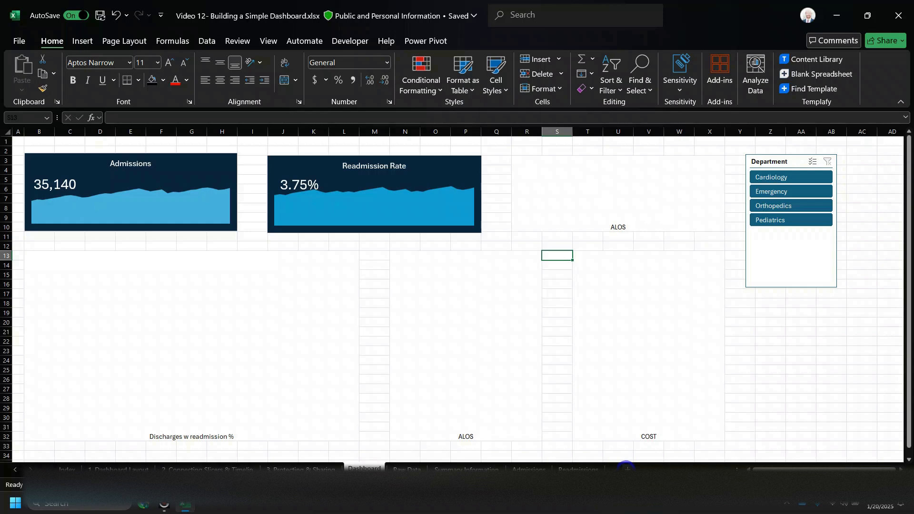
# Add a new worksheet, place it after the Readmissions sheet and name it ALOS
pyautogui.click(627, 468)
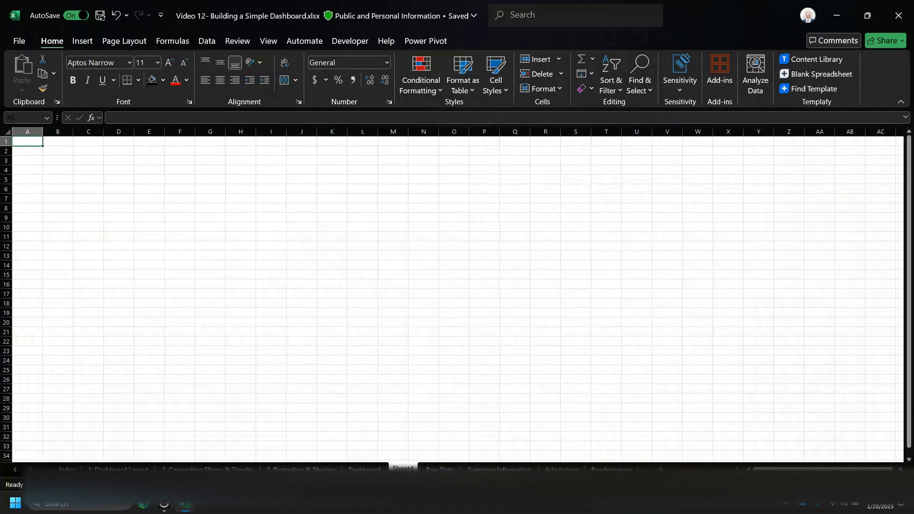
pyautogui.moveTo(398, 465); pyautogui.dragTo(637, 461)
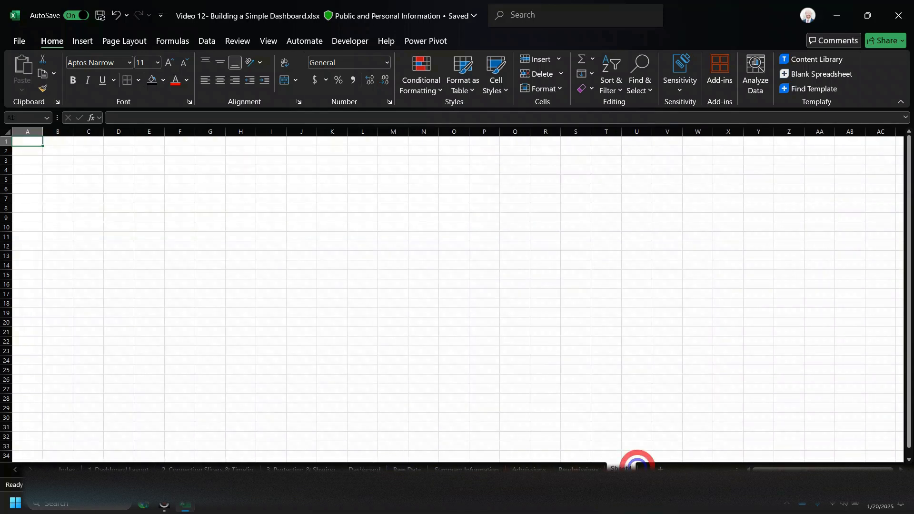
pyautogui.doubleClick(625, 466)
pyautogui.write('ALOS')
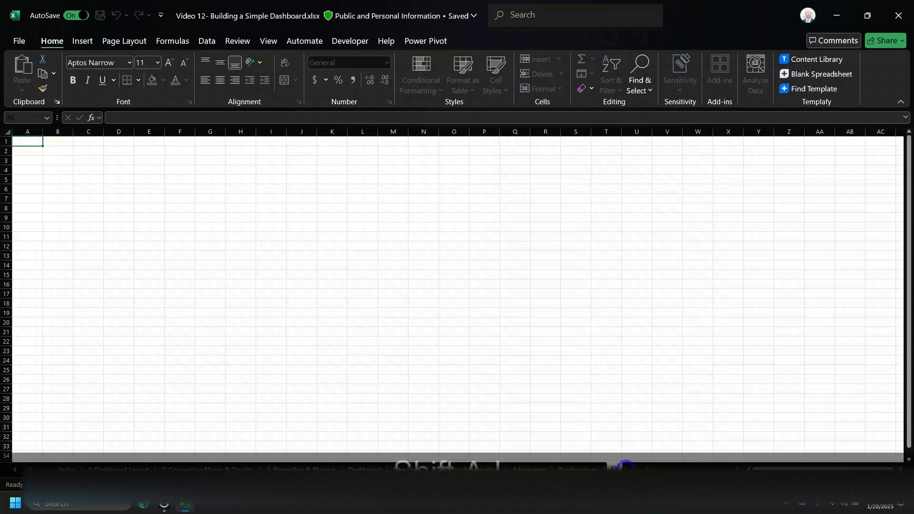
pyautogui.press('Return')
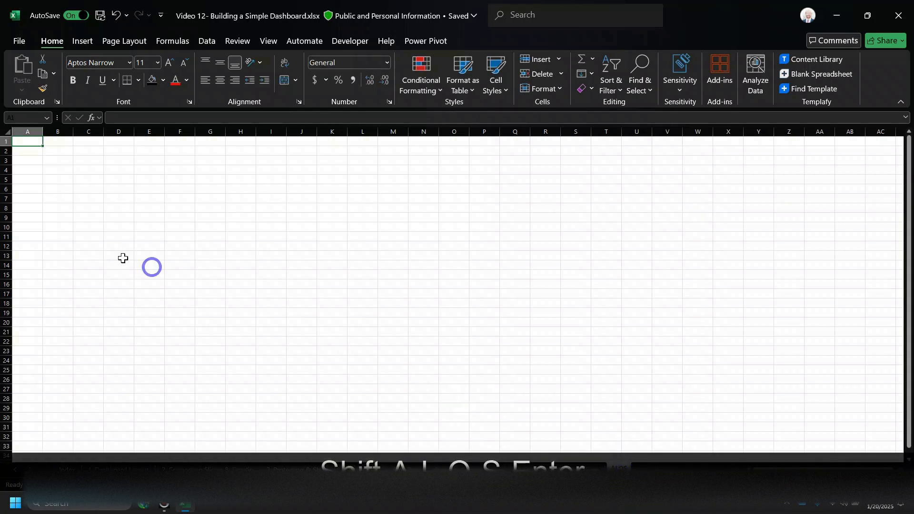
# Insert a PivotChart from the table enc at cell A1 of the ALOS sheet, and move the chart near the top rows
pyautogui.click(85, 40)
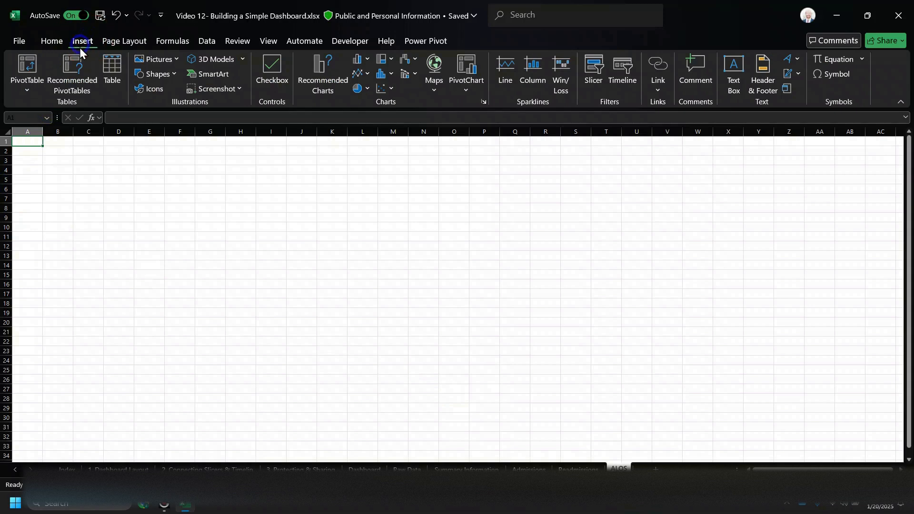
pyautogui.click(27, 90)
pyautogui.click(27, 89)
pyautogui.click(475, 86)
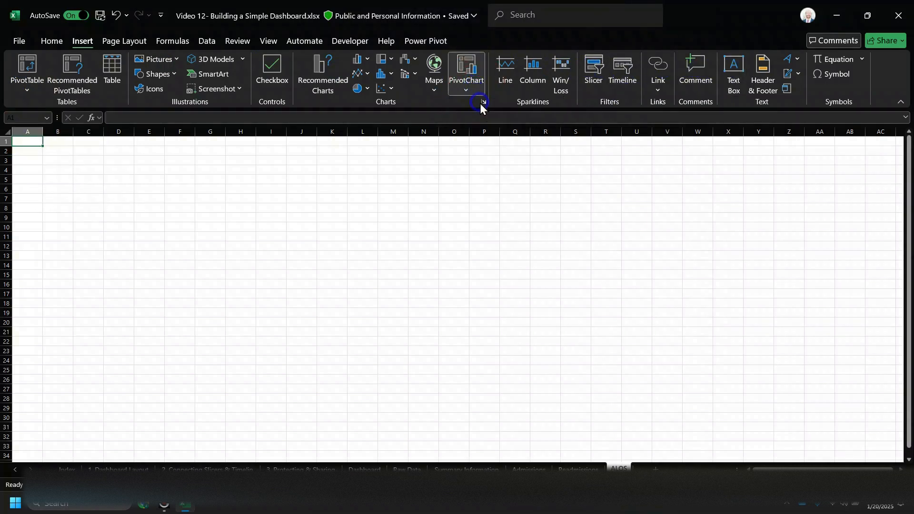
pyautogui.click(480, 104)
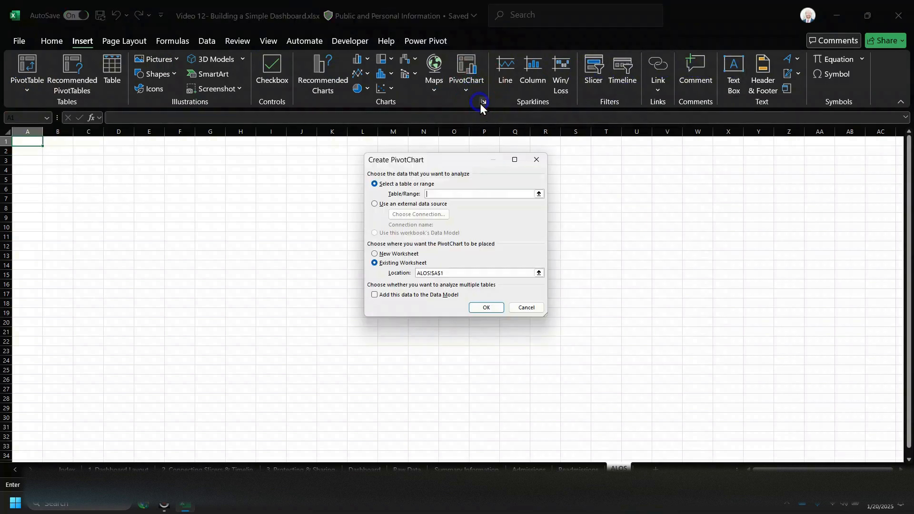
pyautogui.click(487, 308)
pyautogui.click(456, 277)
pyautogui.click(447, 195)
pyautogui.press('Return')
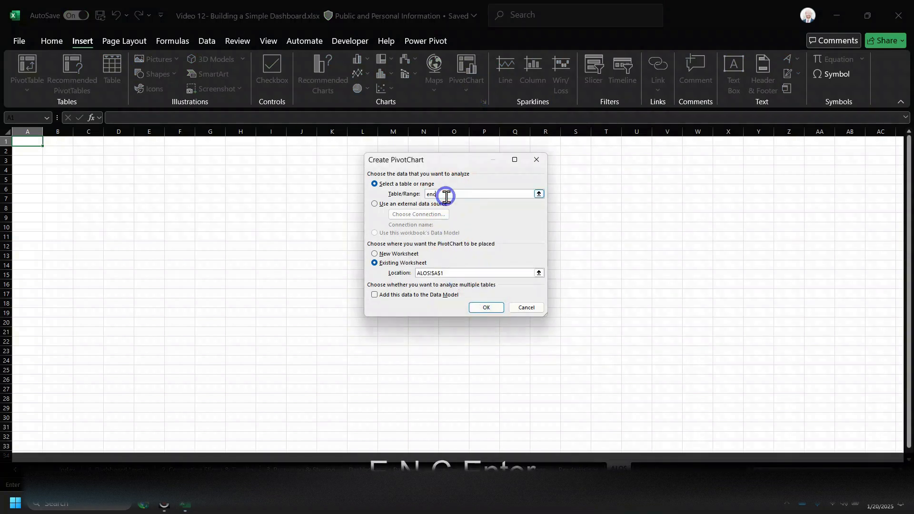
pyautogui.moveTo(542, 288); pyautogui.dragTo(394, 199)
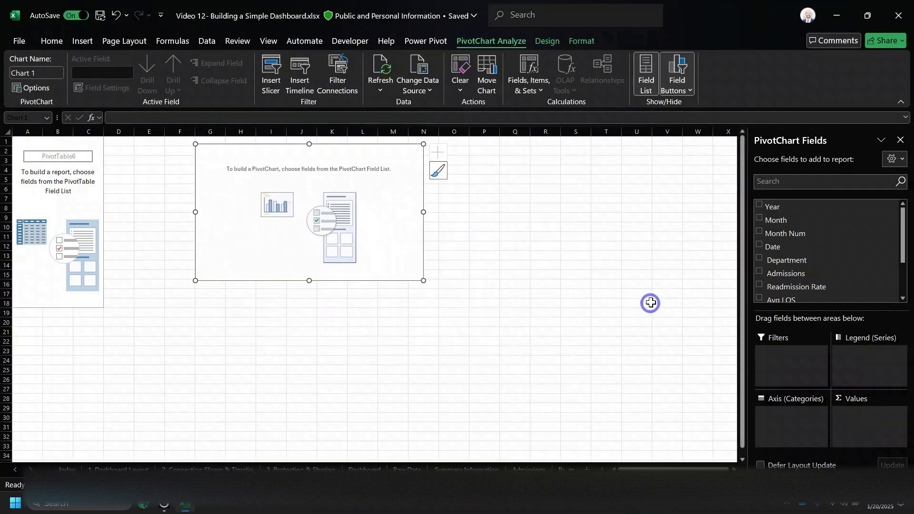
# Add Avg LOS as the chart's values and Date as its axis, undoing the automatic year and month grouping
pyautogui.scroll(-3, 780, 269)
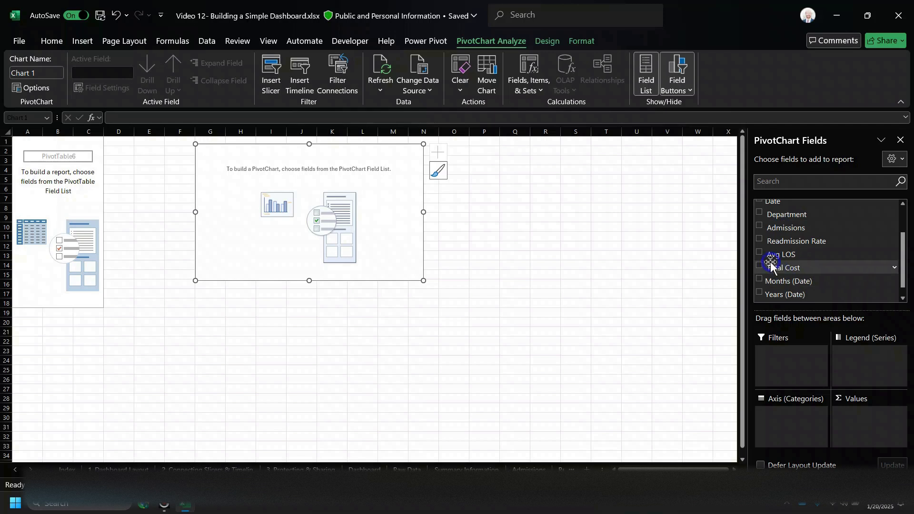
pyautogui.click(760, 251)
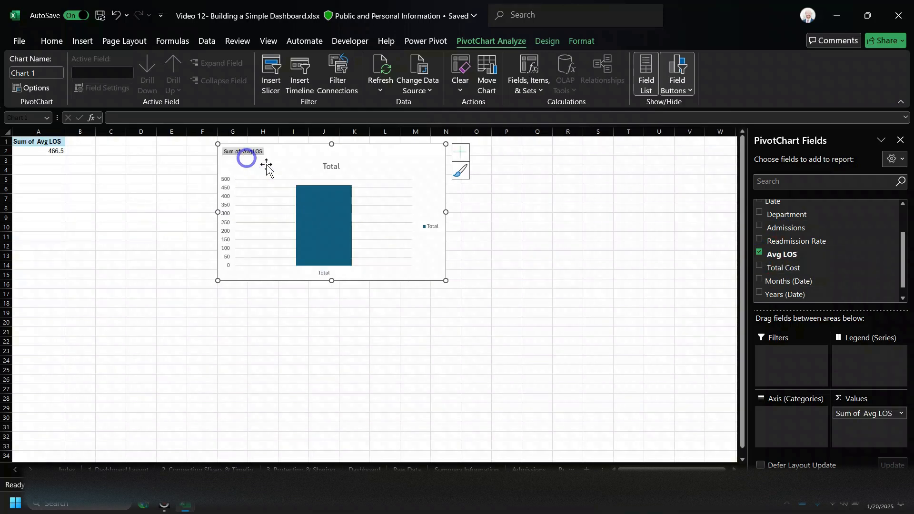
pyautogui.scroll(3, 786, 265)
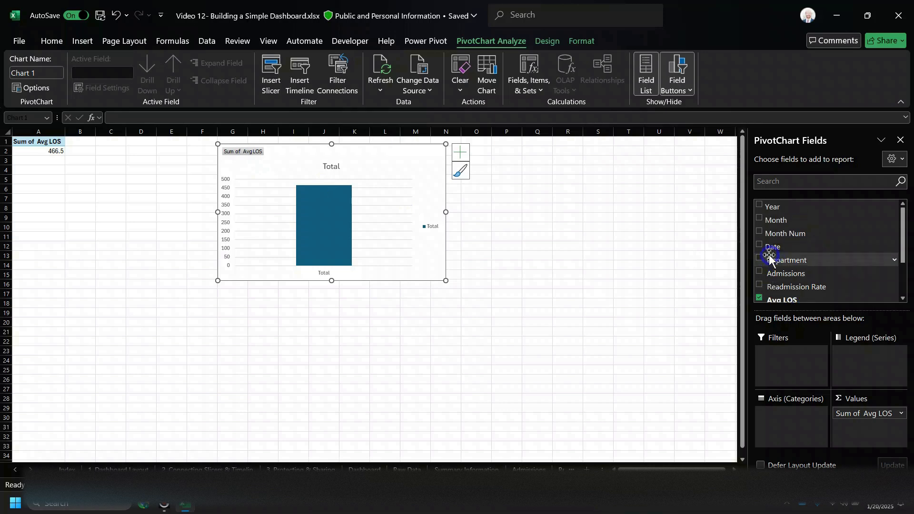
pyautogui.click(758, 245)
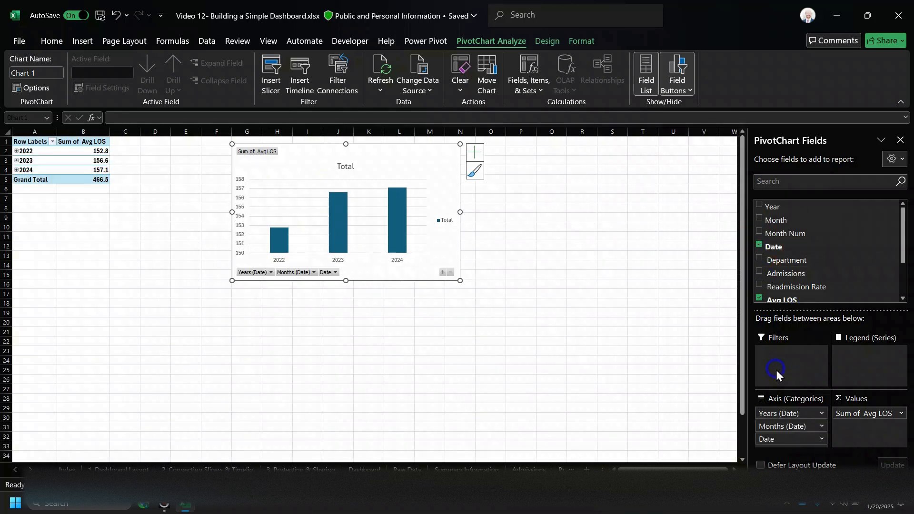
pyautogui.hotkey('ctrl', 'z')
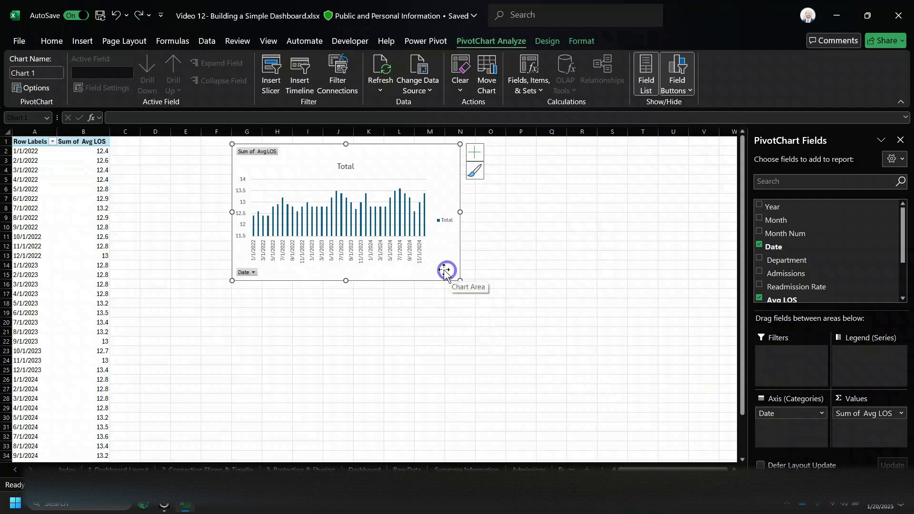
# Hide all field buttons on the PivotChart and delete its date axis, value axis and legend
pyautogui.rightClick(256, 152)
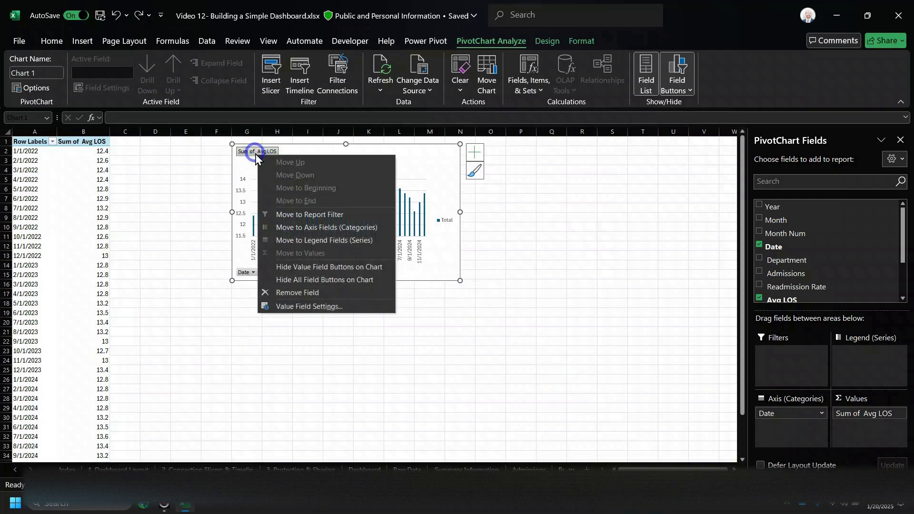
pyautogui.click(317, 281)
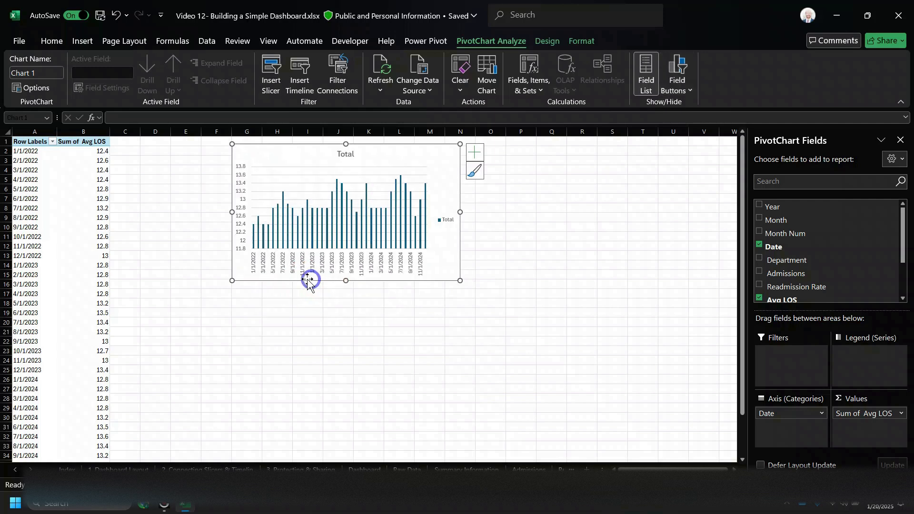
pyautogui.click(285, 267)
pyautogui.press('Delete')
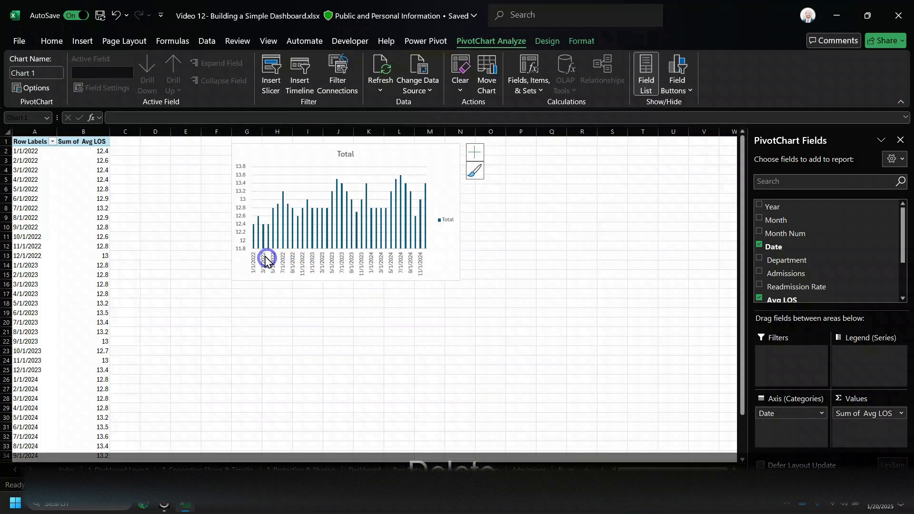
pyautogui.press('Delete')
pyautogui.click(423, 159)
pyautogui.click(444, 211)
pyautogui.press('Delete')
pyautogui.click(426, 166)
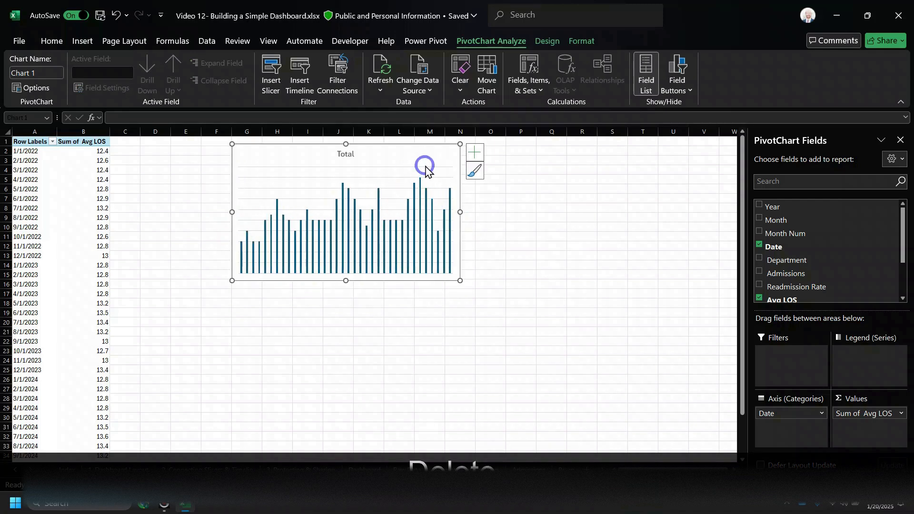
# Change the PivotChart's type to Area and delete its gridlines
pyautogui.click(548, 41)
pyautogui.click(676, 88)
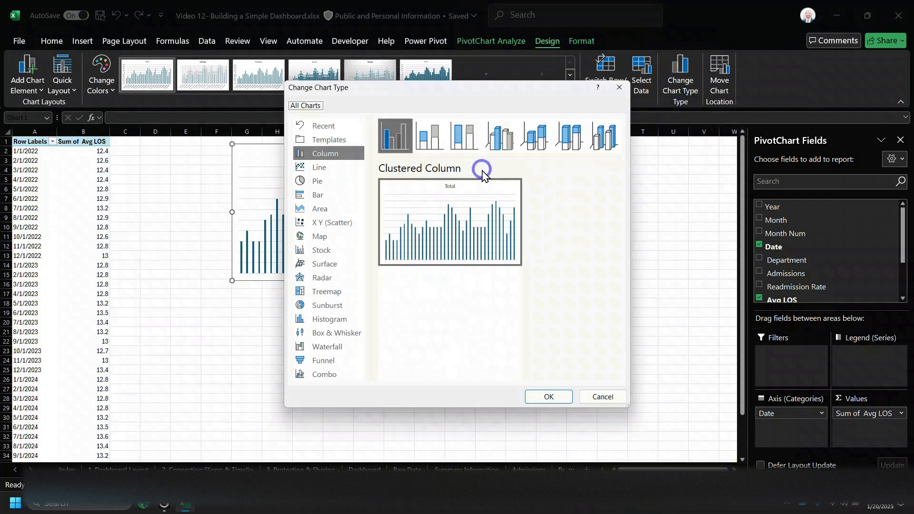
pyautogui.click(333, 210)
pyautogui.click(419, 214)
pyautogui.click(560, 397)
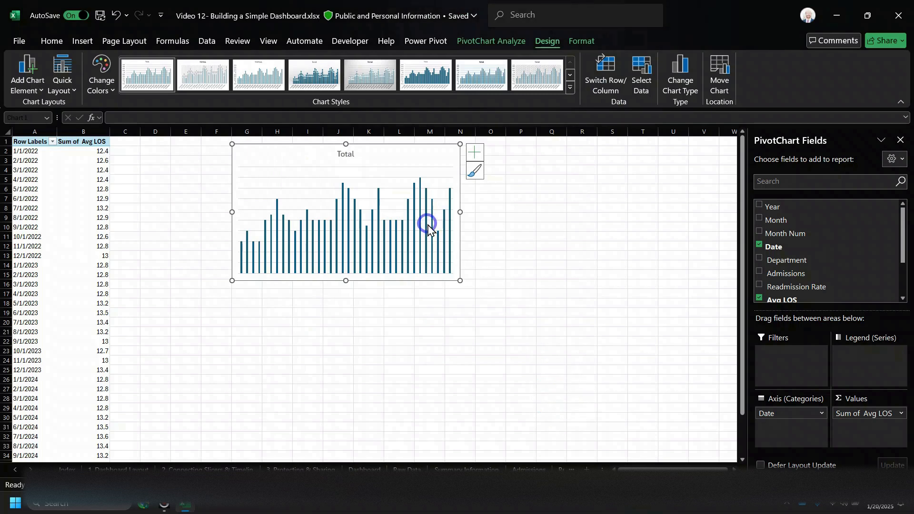
pyautogui.click(383, 177)
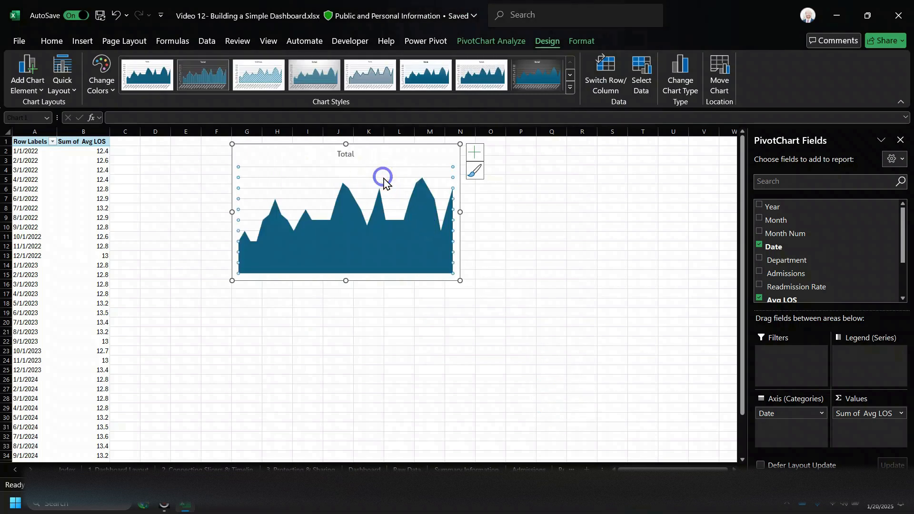
pyautogui.press('Delete')
pyautogui.click(347, 154)
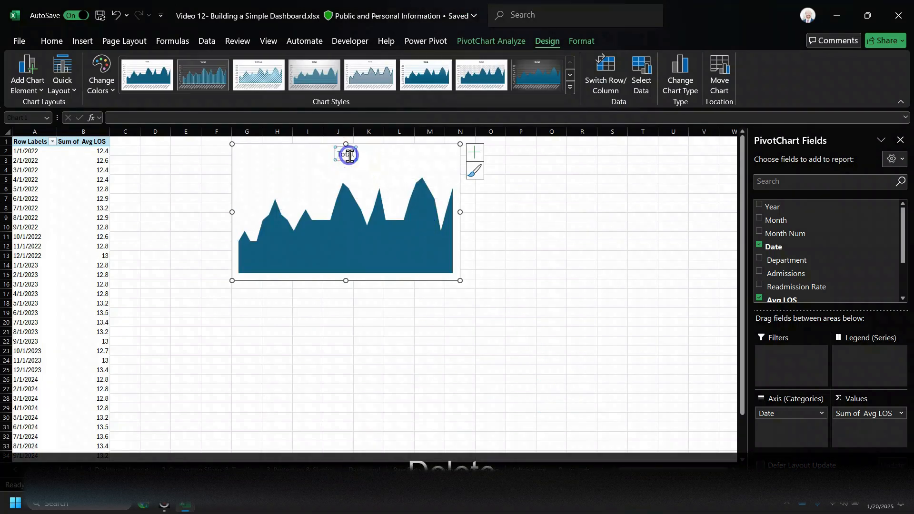
# Fill the Avg LOS area series with the bright blue theme color
pyautogui.click(315, 198)
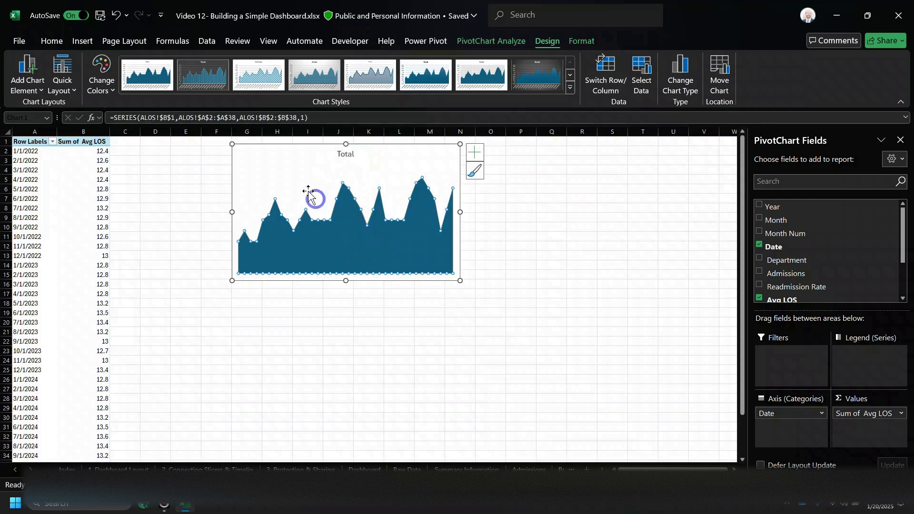
pyautogui.click(64, 44)
pyautogui.click(163, 82)
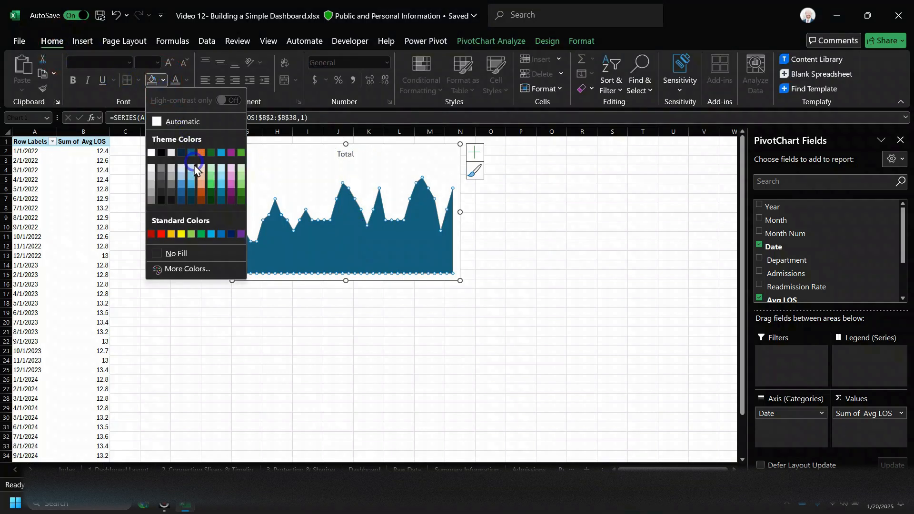
pyautogui.click(222, 154)
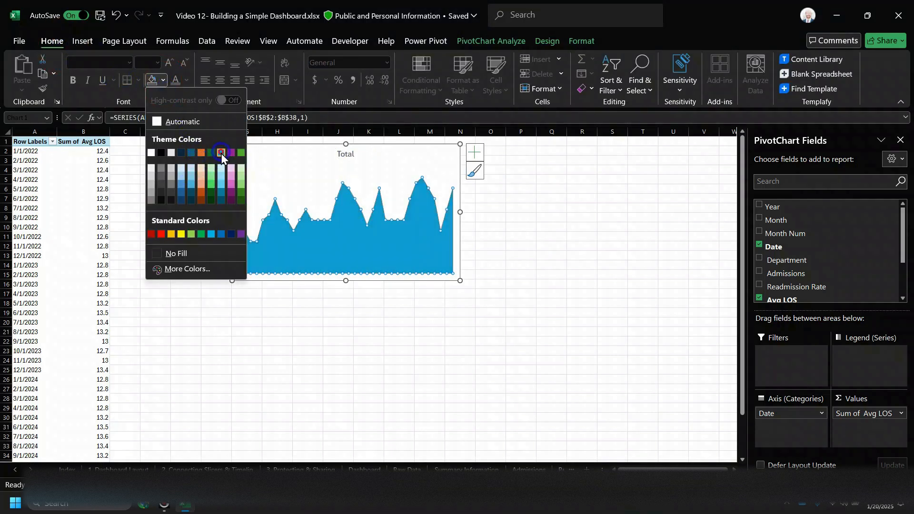
# Fill the chart area of the Avg LOS PivotChart with the dark navy theme color
pyautogui.click(250, 161)
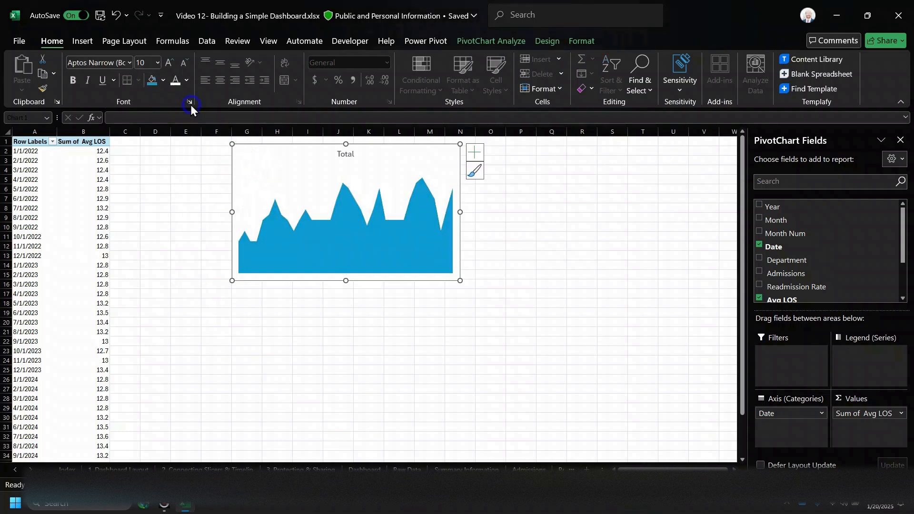
pyautogui.click(164, 81)
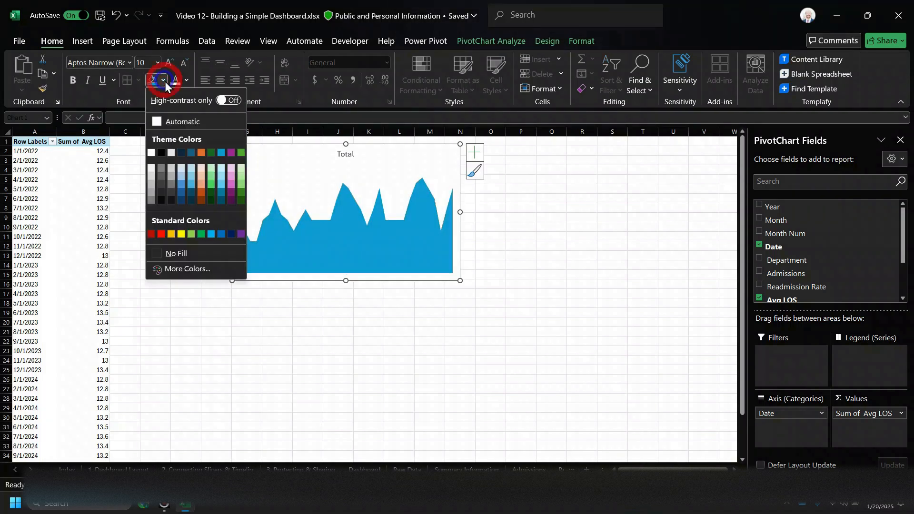
pyautogui.click(181, 153)
# Change the chart title to "Average Length of Stay" and color its text white
pyautogui.click(347, 154)
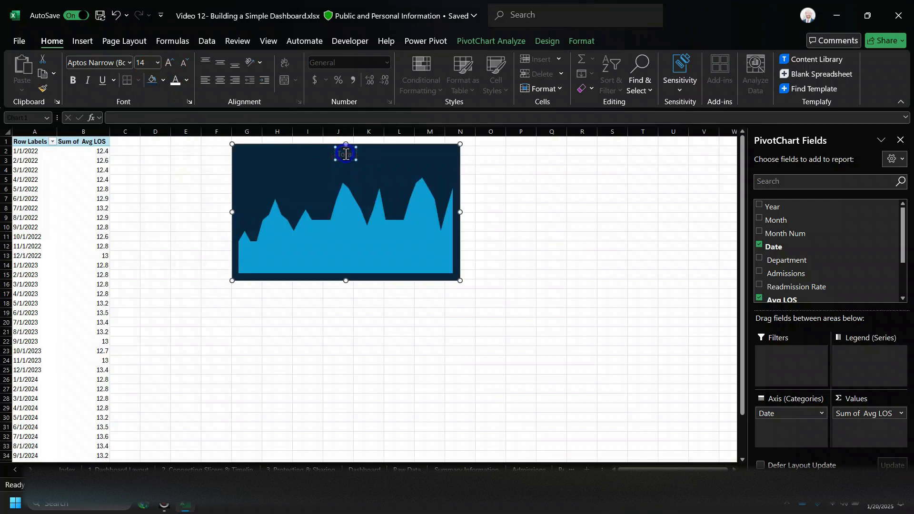
pyautogui.press('End')
pyautogui.hotkey('shift', 'Home')
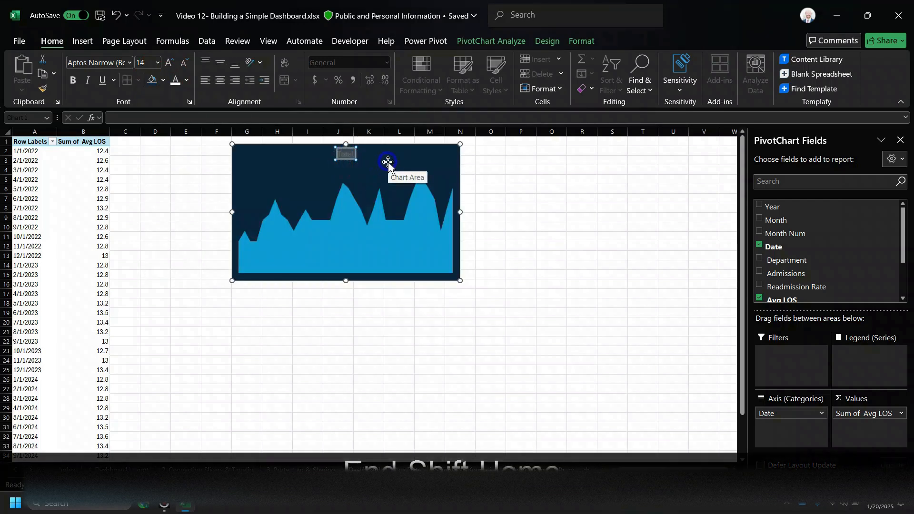
pyautogui.write('Average Leng')
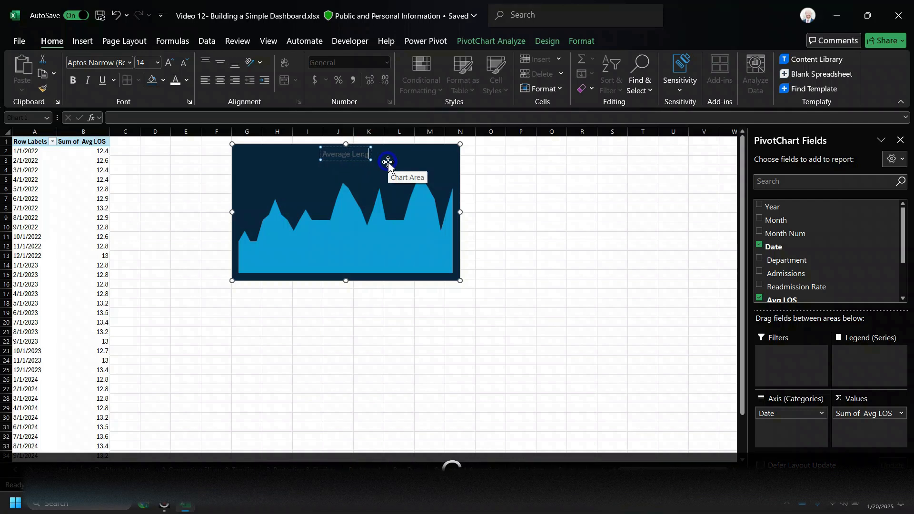
pyautogui.write('th of Stay')
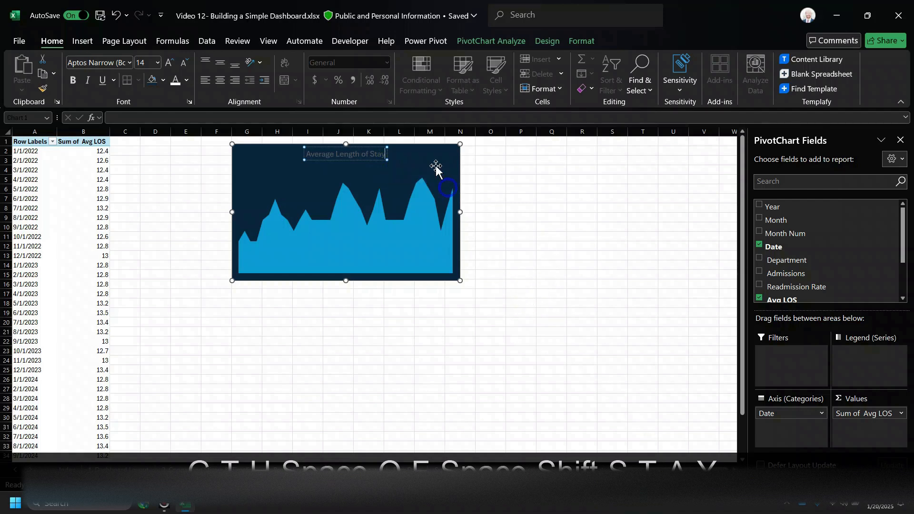
pyautogui.hotkey('shift', 'Home')
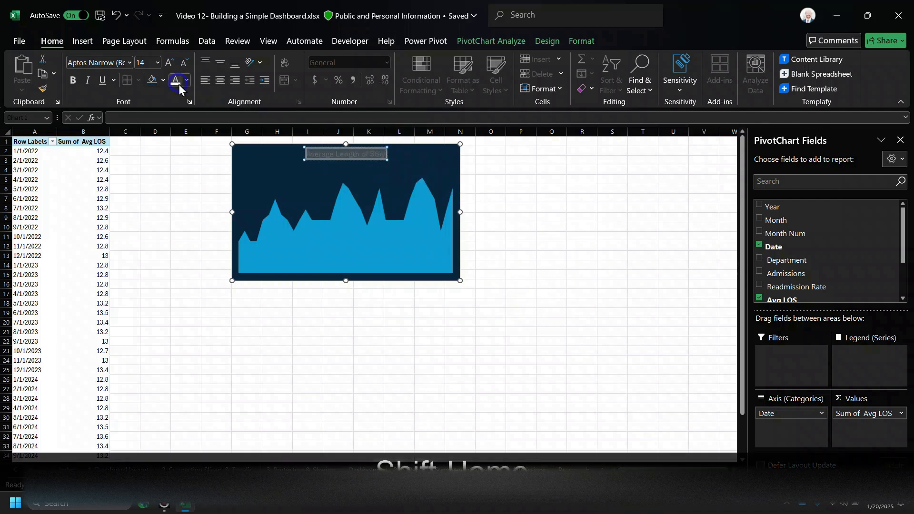
pyautogui.click(338, 380)
# Copy the Average Length of Stay chart to the Dashboard sheet, place it over columns R to X beside Readmission Rate, and shrink it to match
pyautogui.click(414, 259)
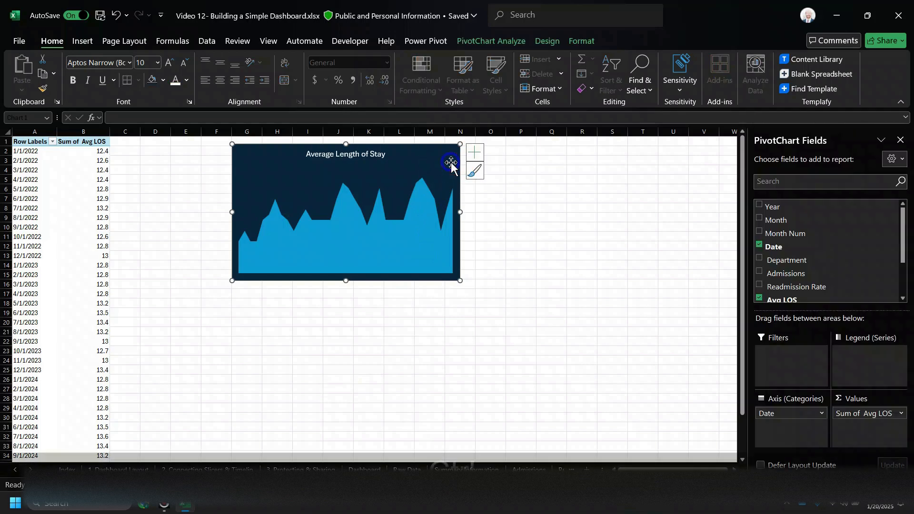
pyautogui.hotkey('ctrl', 'c')
pyautogui.click(373, 400)
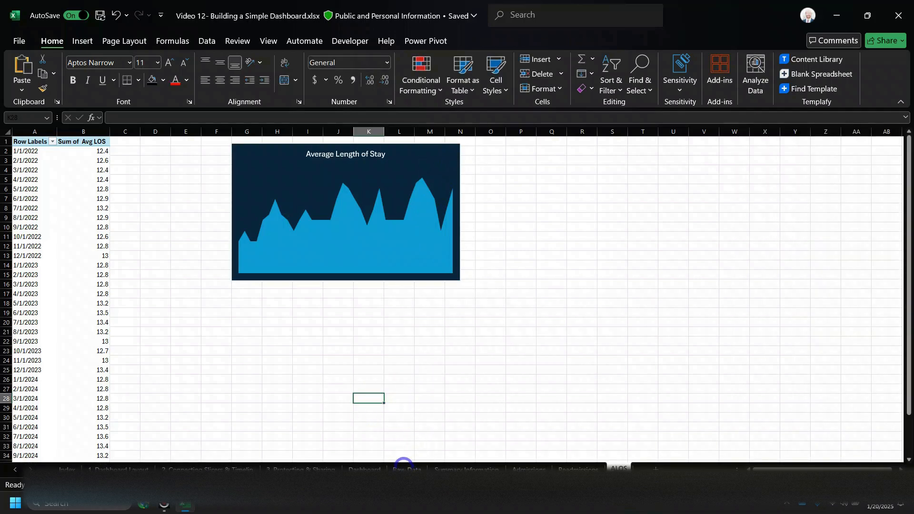
pyautogui.click(364, 468)
pyautogui.click(498, 245)
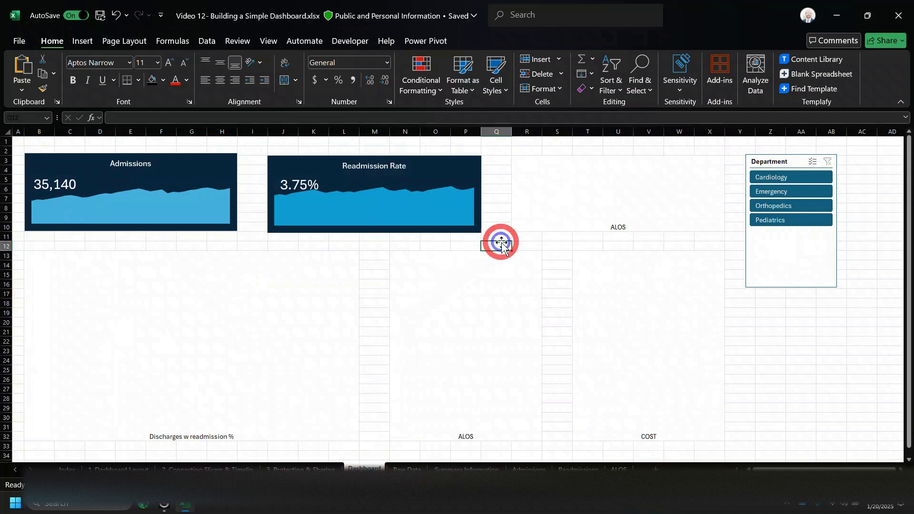
pyautogui.hotkey('ctrl', 'v')
pyautogui.moveTo(522, 261)
pyautogui.mouseDown()
pyautogui.moveTo(560, 210)
pyautogui.moveTo(563, 185)
pyautogui.moveTo(551, 177)
pyautogui.moveTo(555, 186)
pyautogui.mouseUp()
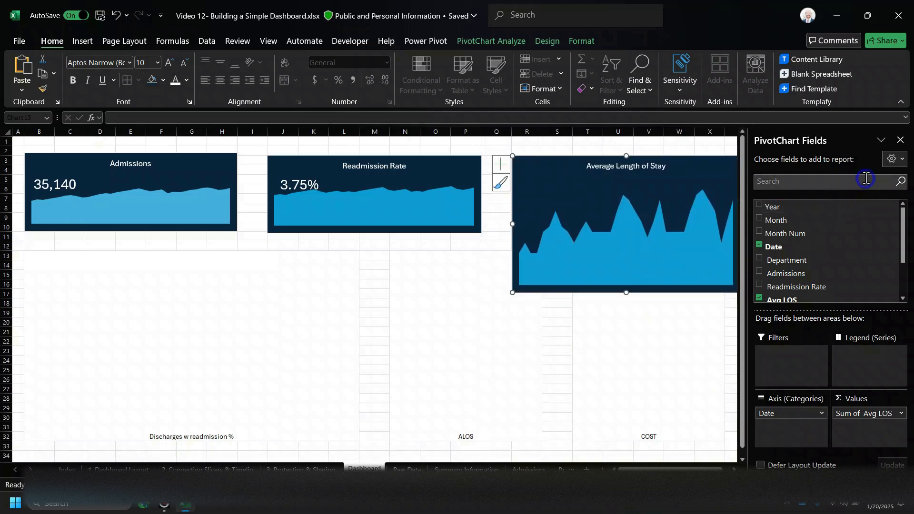
pyautogui.click(901, 141)
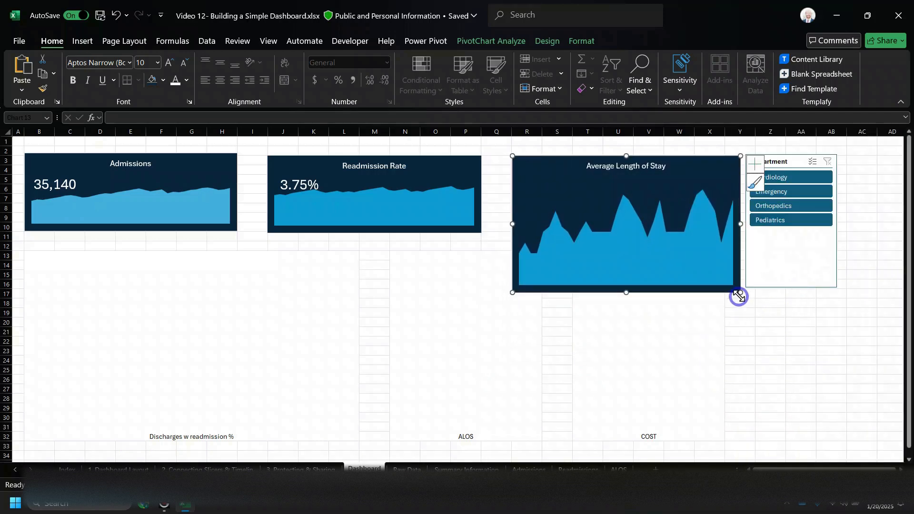
pyautogui.moveTo(739, 291); pyautogui.dragTo(723, 229)
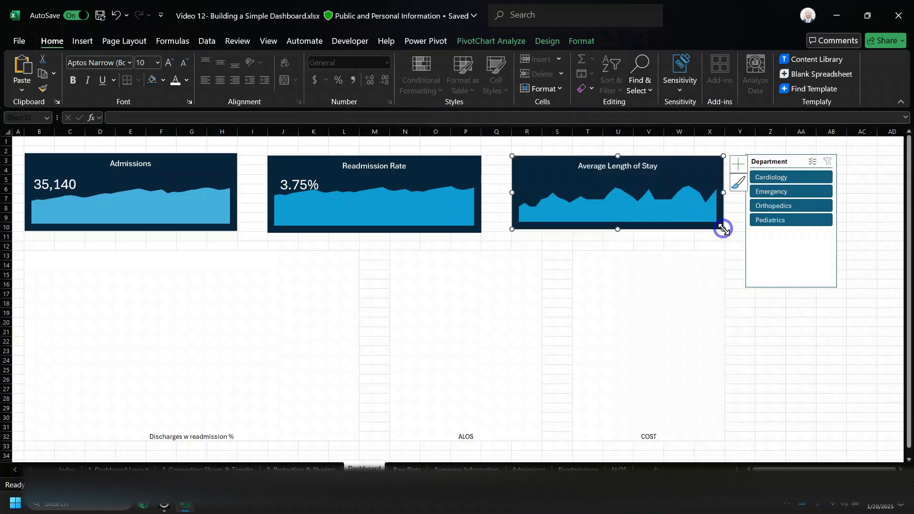
# Duplicate the Readmission Rate card's value text box and place the copy below the title of the Average Length of Stay card
pyautogui.click(291, 176)
pyautogui.click(301, 188)
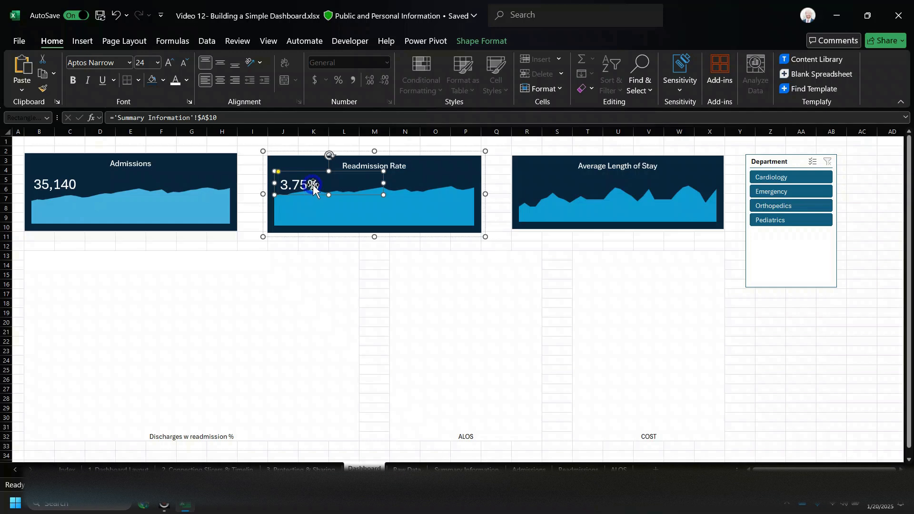
pyautogui.hotkey('ctrl', 'c')
pyautogui.hotkey('ctrl', 'v')
pyautogui.moveTo(336, 183); pyautogui.dragTo(587, 199)
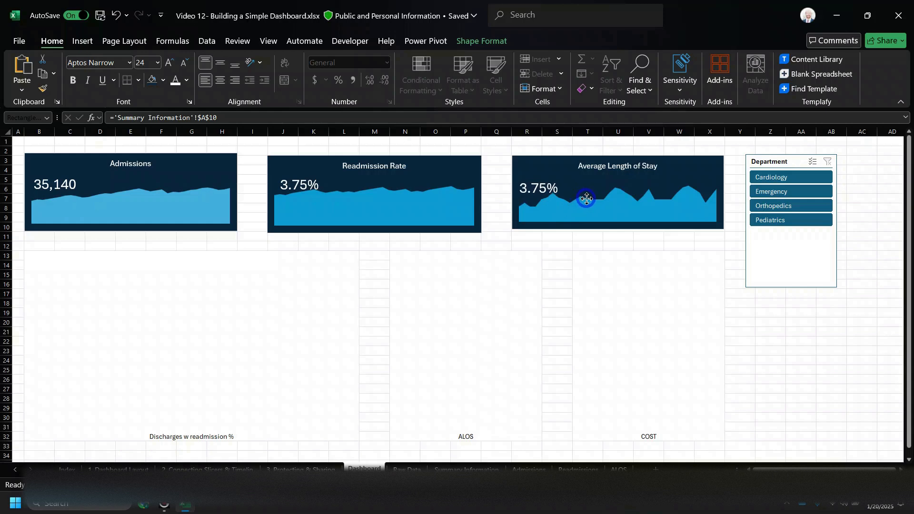
pyautogui.click(547, 195)
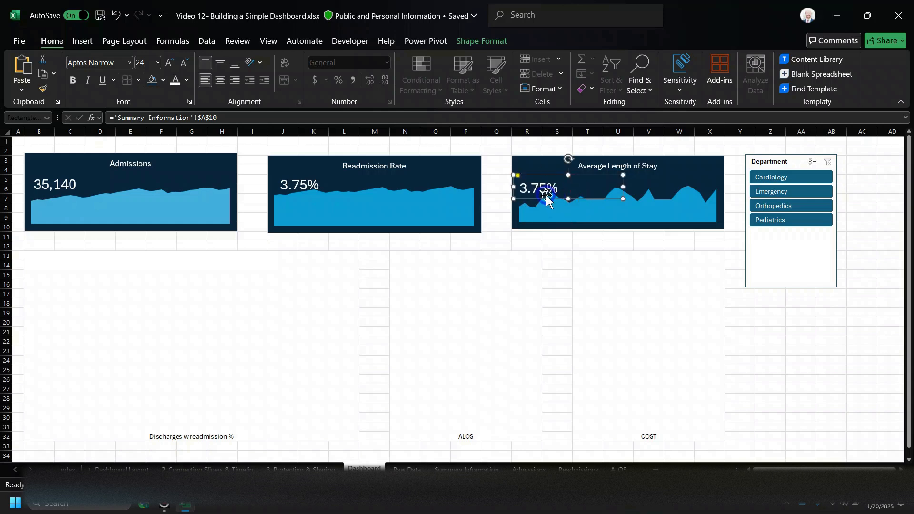
pyautogui.click(165, 119)
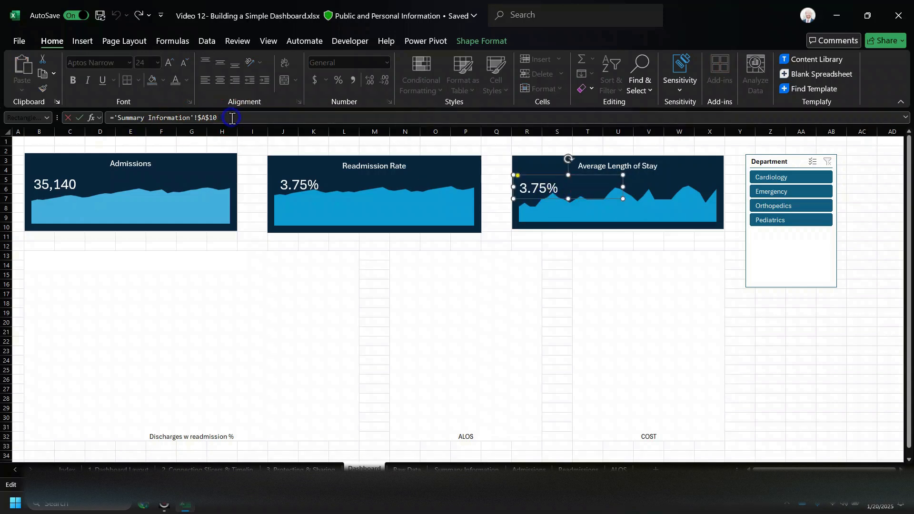
pyautogui.press('Return')
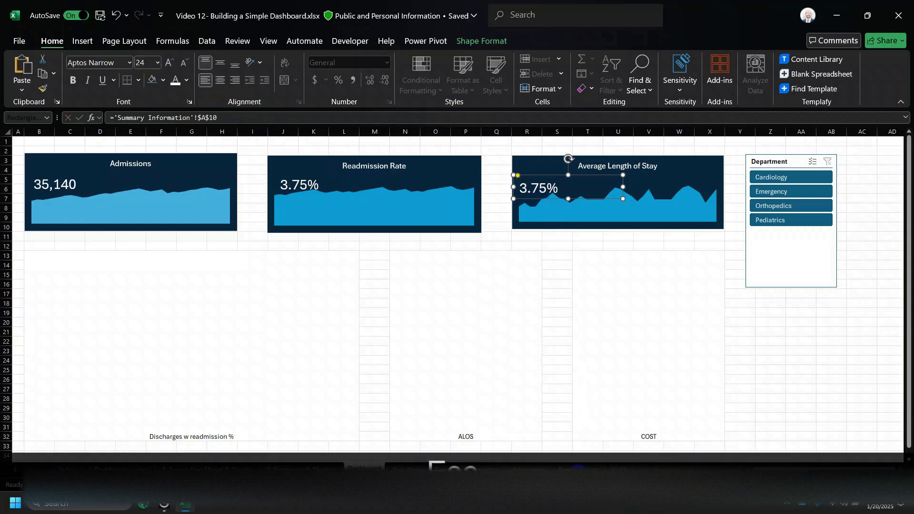
pyautogui.click(555, 436)
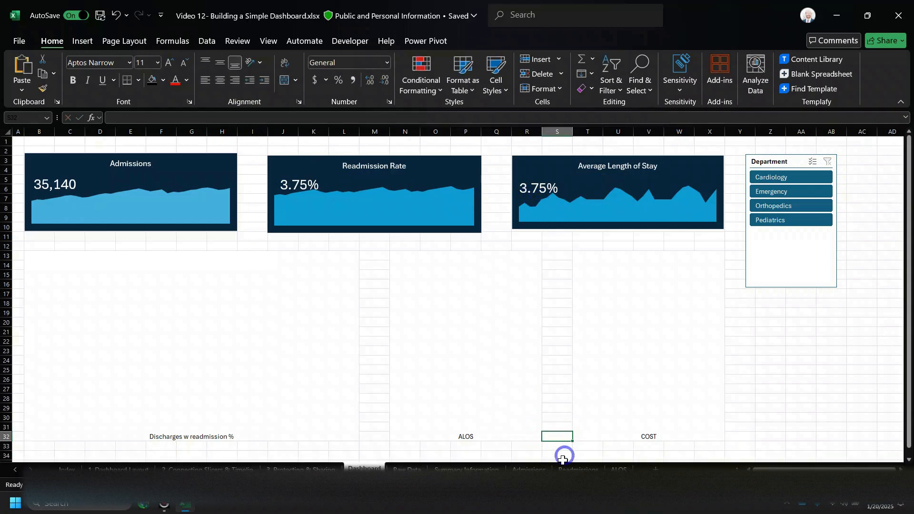
# Insert a PivotTable based on the table "enc" at cell A14 of the Summary Information sheet
pyautogui.click(529, 469)
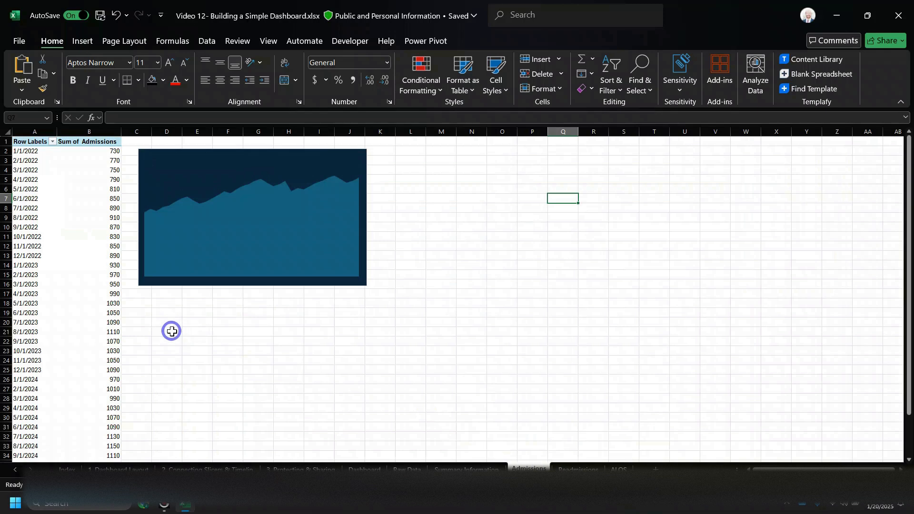
pyautogui.click(470, 468)
pyautogui.click(34, 271)
pyautogui.click(39, 266)
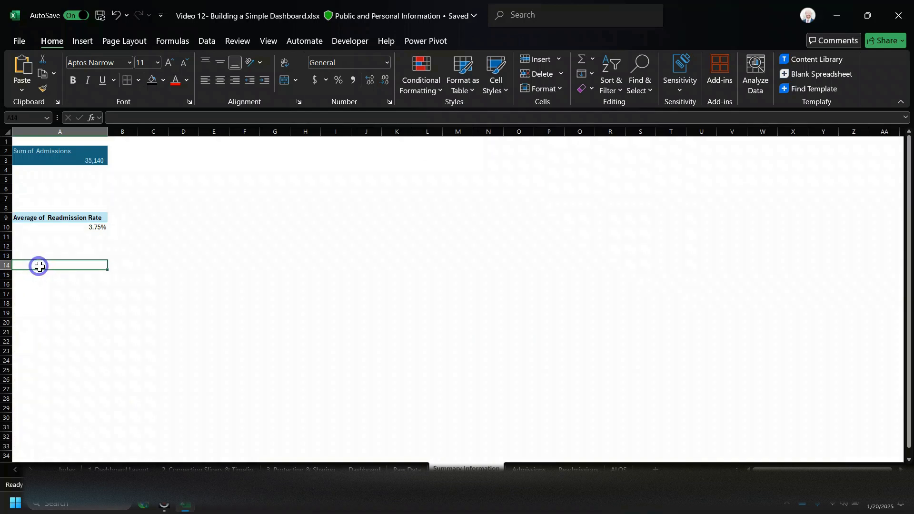
pyautogui.click(84, 40)
pyautogui.click(25, 68)
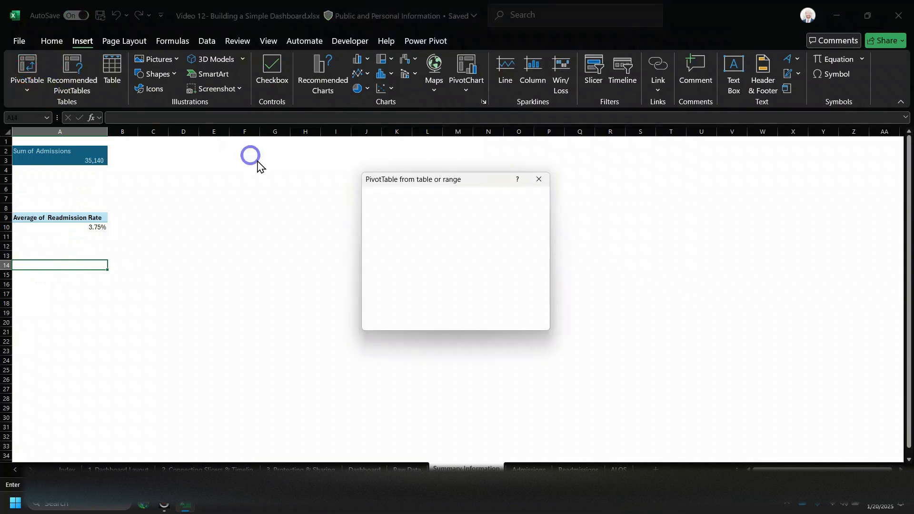
pyautogui.write('enc')
pyautogui.press('Return')
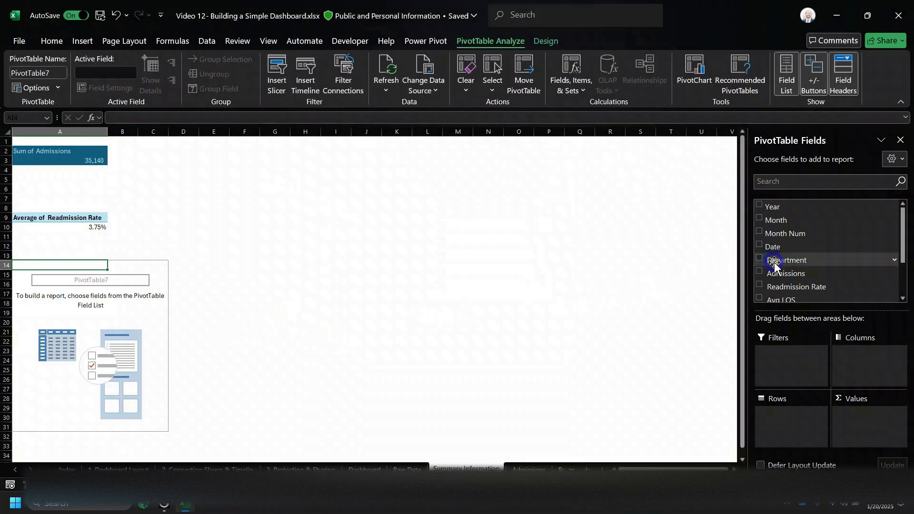
# Add Avg LOS to the new PivotTable's values and summarize it by Average
pyautogui.scroll(-2, 762, 257)
pyautogui.click(760, 252)
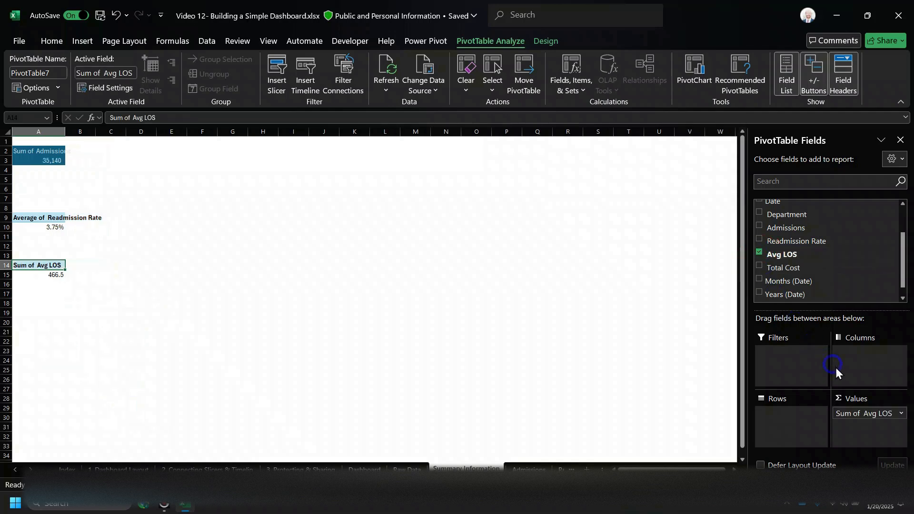
pyautogui.click(902, 413)
pyautogui.click(883, 400)
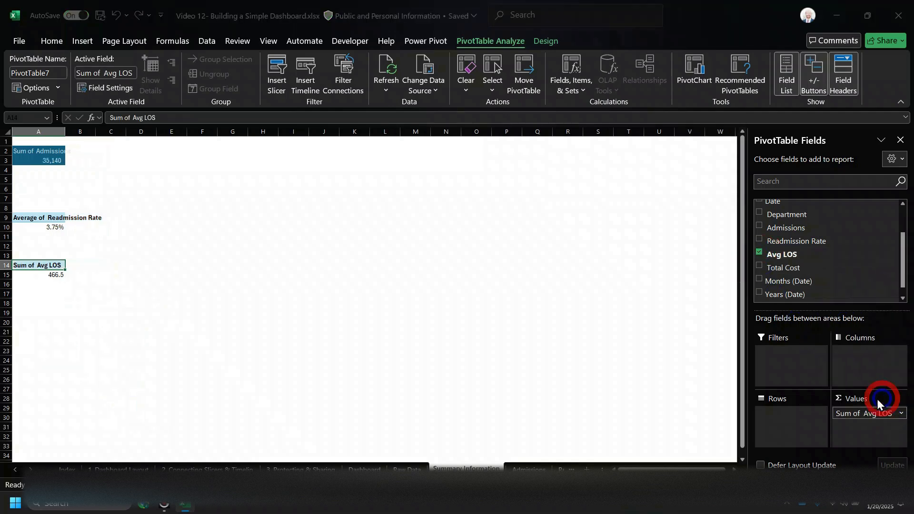
pyautogui.click(405, 257)
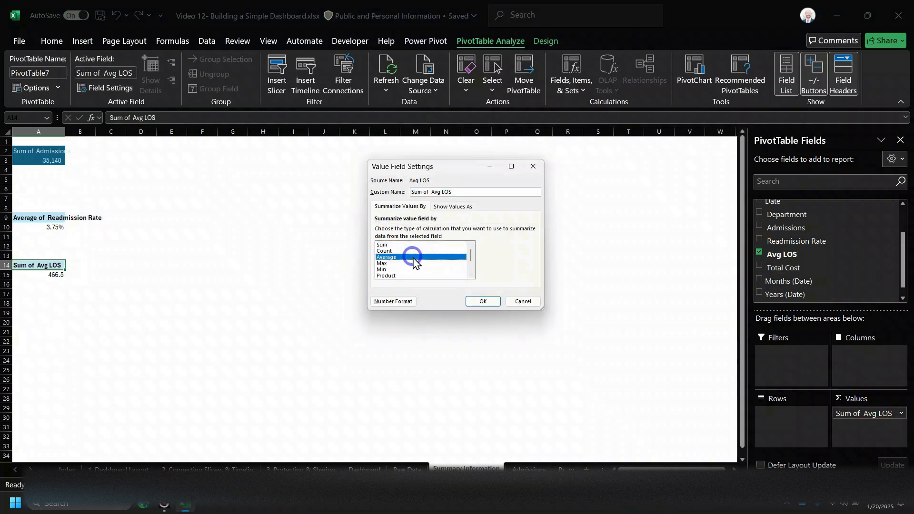
pyautogui.click(481, 301)
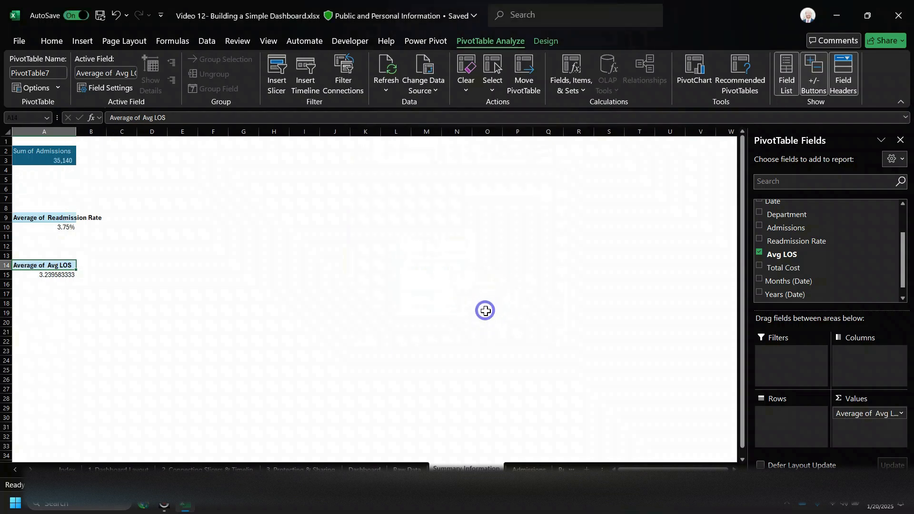
# Format the Average of Avg LOS value field as Number with 1 decimal place
pyautogui.click(63, 277)
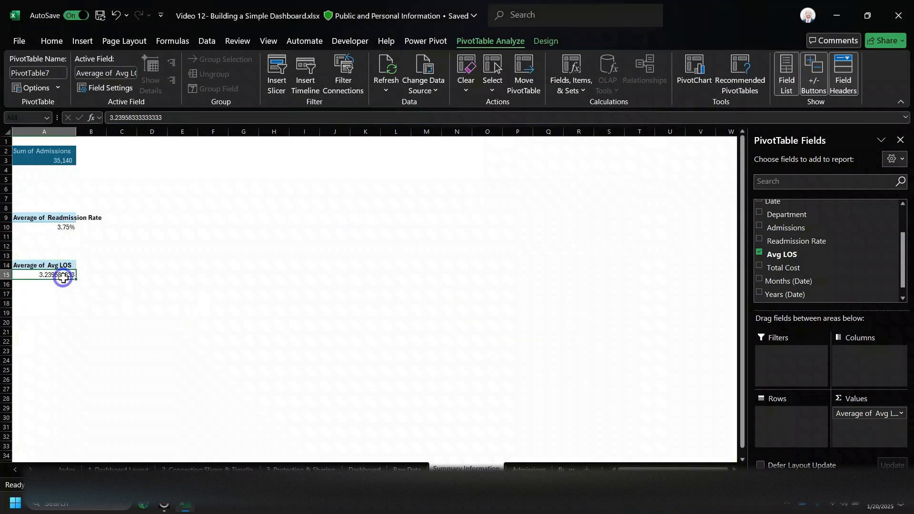
pyautogui.click(897, 414)
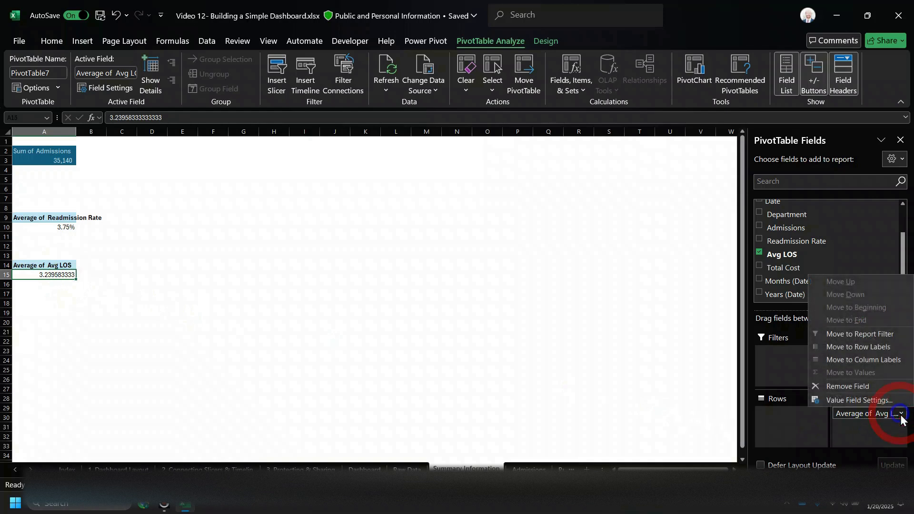
pyautogui.click(871, 403)
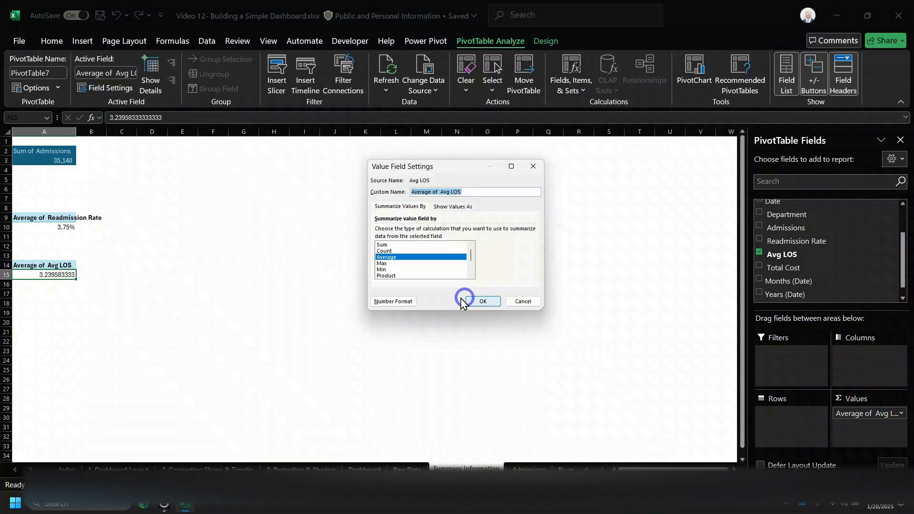
pyautogui.click(393, 301)
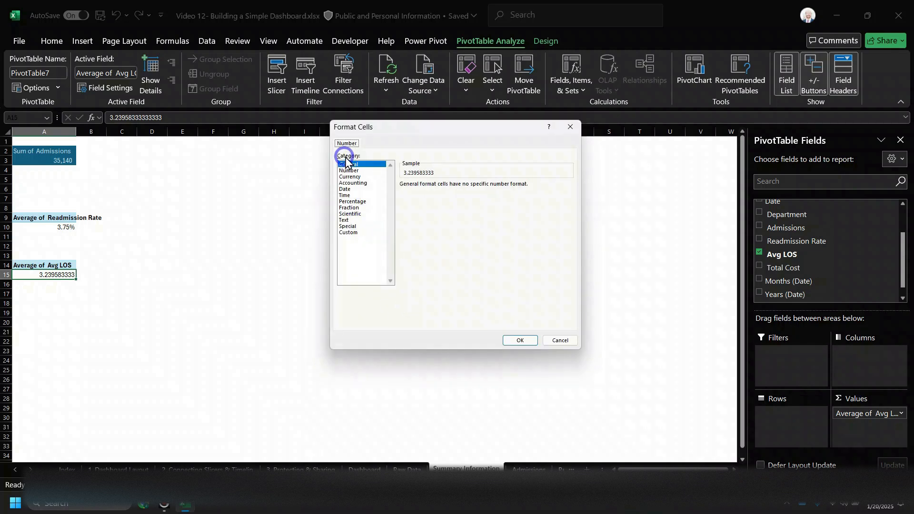
pyautogui.click(349, 170)
pyautogui.click(464, 187)
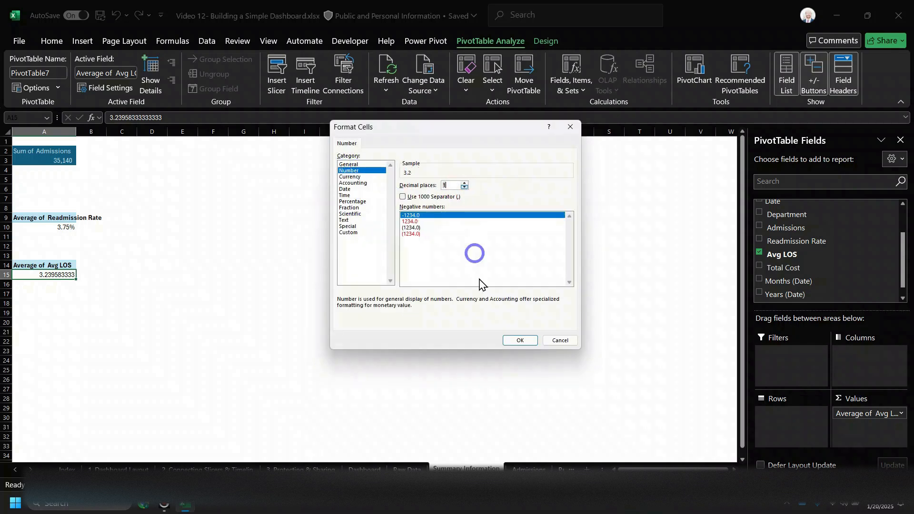
pyautogui.click(511, 341)
pyautogui.click(490, 310)
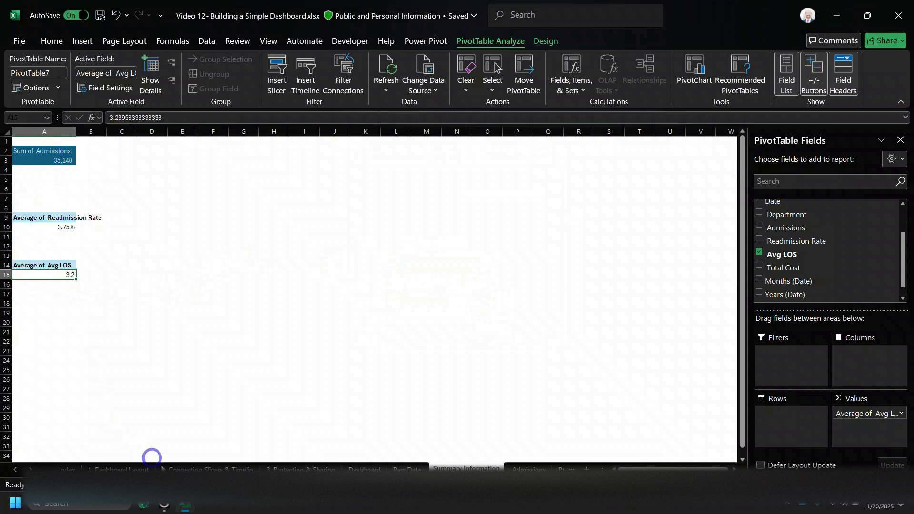
# On the Dashboard sheet, link the Average Length of Stay card's value text box to ='Summary Information'!$A$15
pyautogui.click(365, 469)
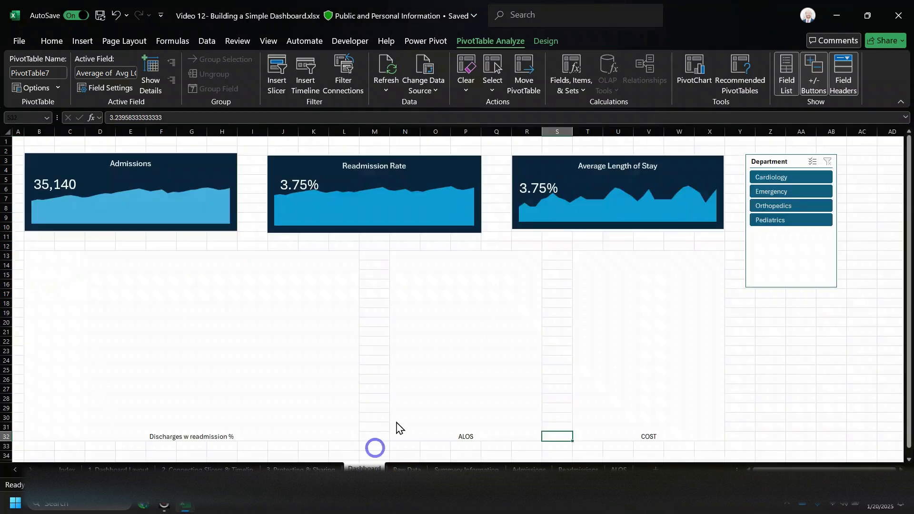
pyautogui.click(535, 193)
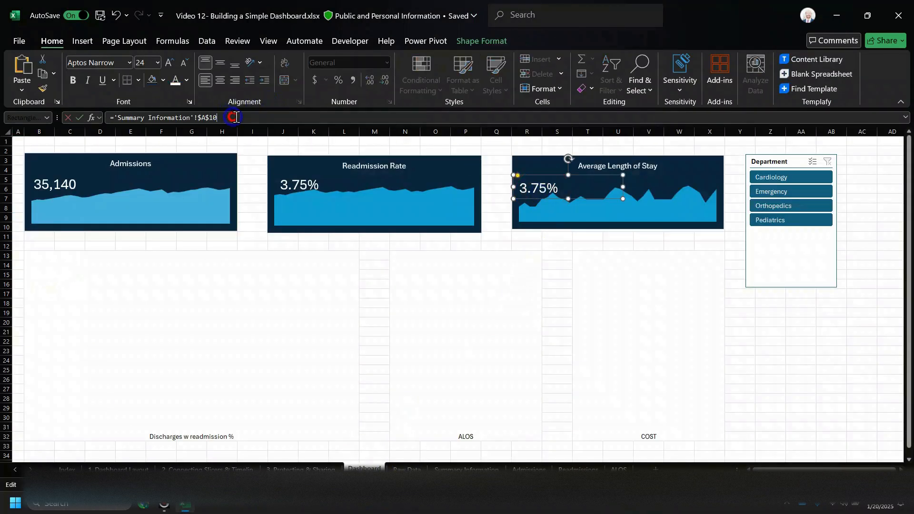
pyautogui.press('BackSpace')
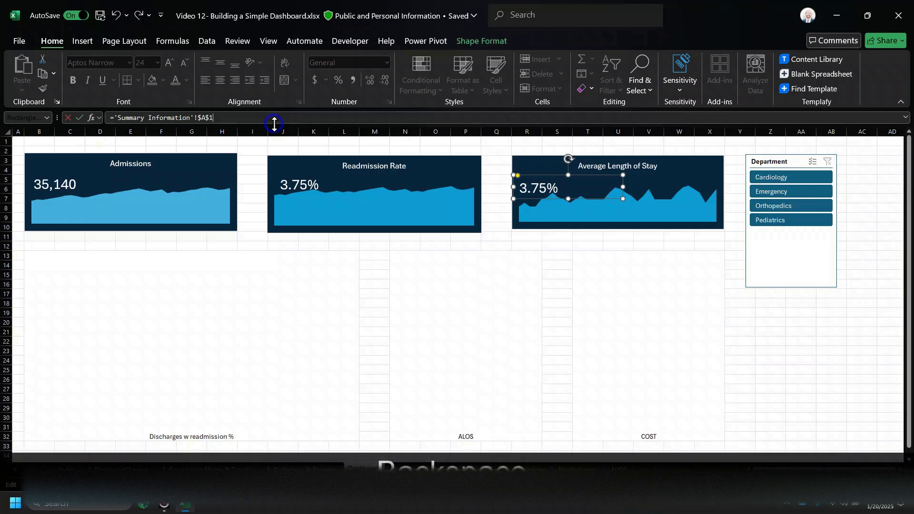
pyautogui.write('5')
pyautogui.press('Return')
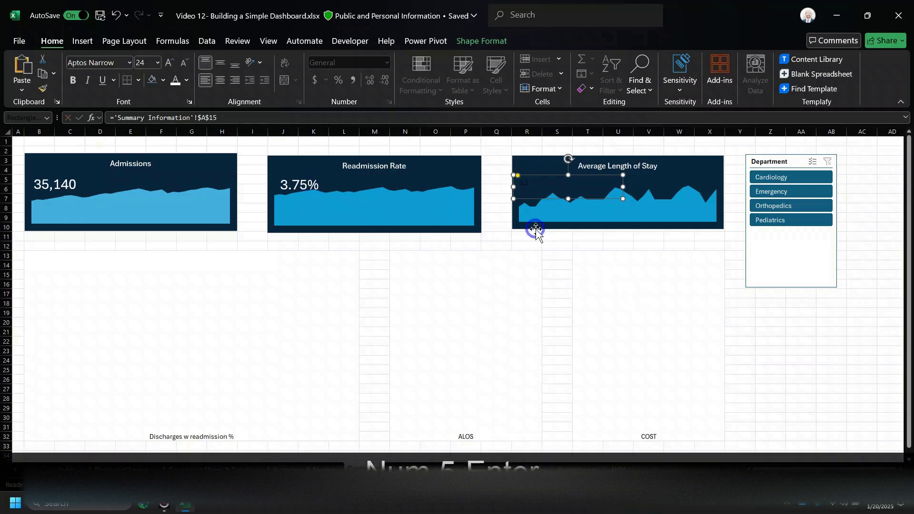
pyautogui.press('Escape')
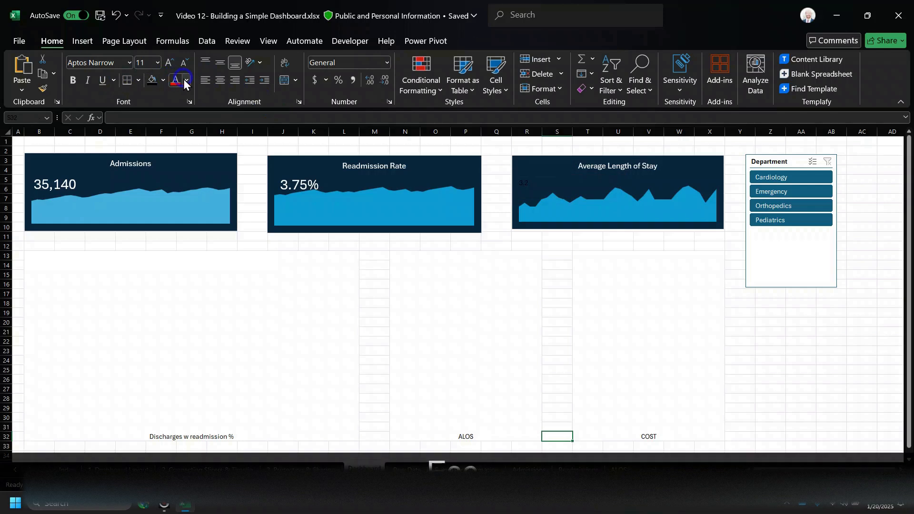
# Format the Average Length of Stay card's value text in white at font size 24
pyautogui.click(525, 186)
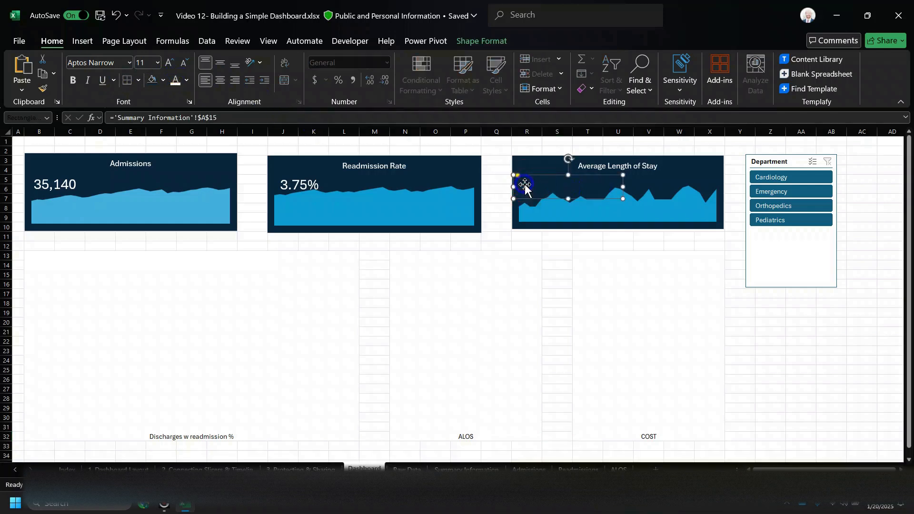
pyautogui.click(157, 62)
pyautogui.click(150, 220)
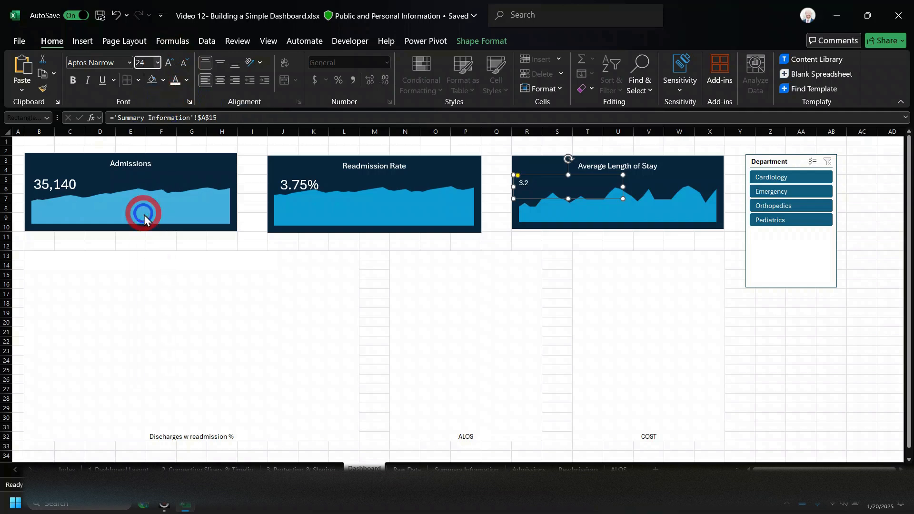
pyautogui.press('Escape')
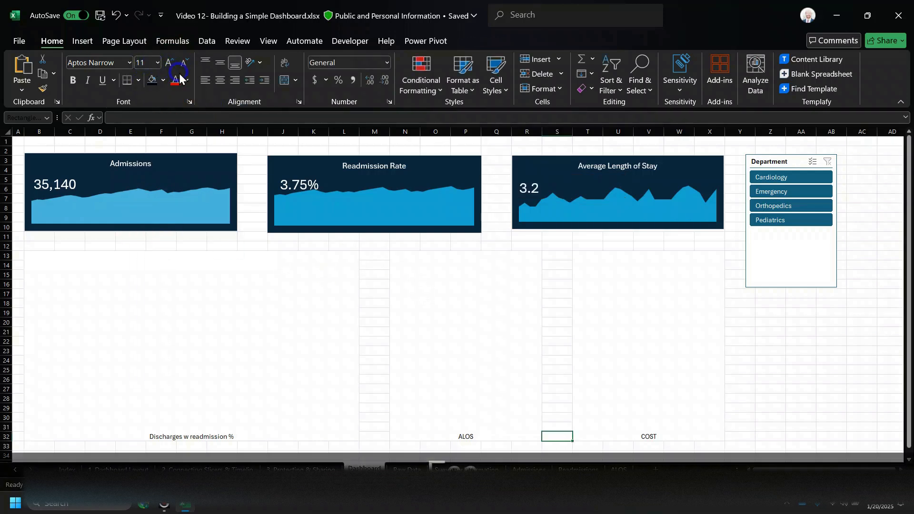
pyautogui.click(157, 63)
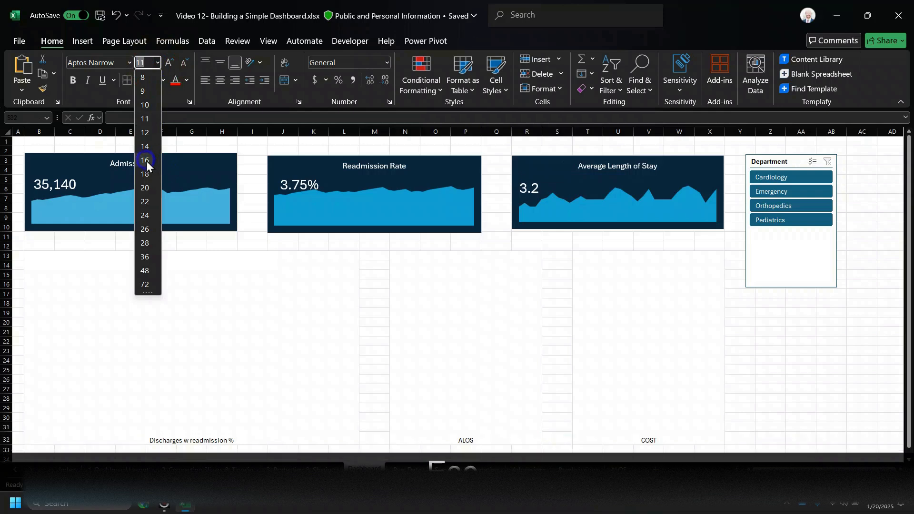
# Set the font size of the empty cell S32 to 24
pyautogui.click(145, 215)
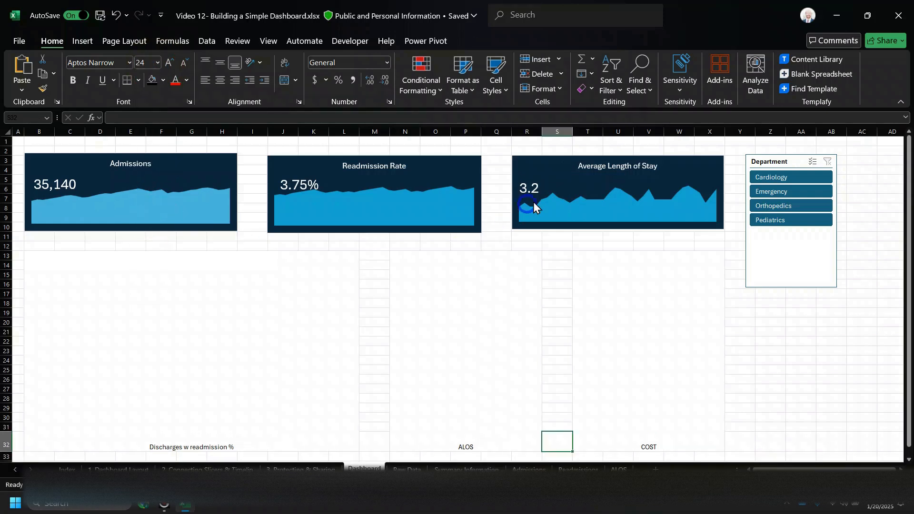
pyautogui.click(538, 188)
pyautogui.click(540, 187)
pyautogui.click(554, 256)
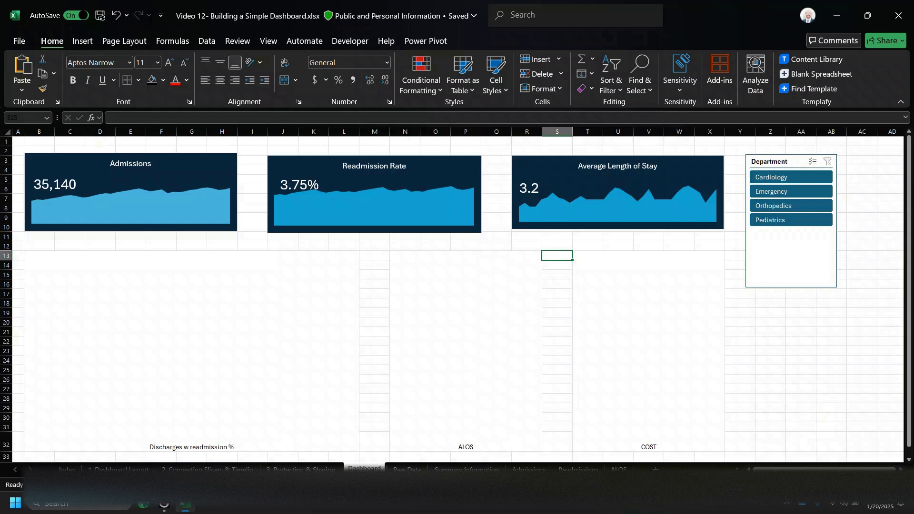
# Add a new worksheet, place it after the ALOS sheet and rename it "Disch With Readmit"
pyautogui.click(655, 469)
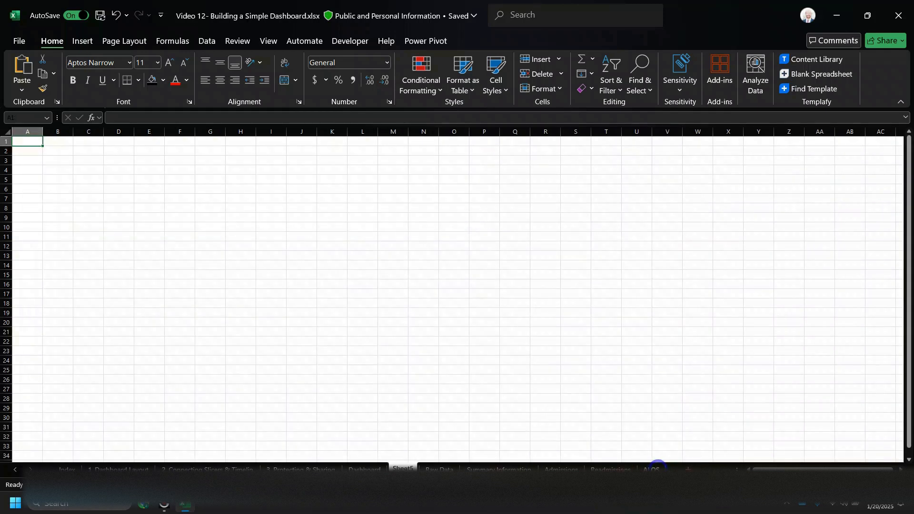
pyautogui.moveTo(643, 464); pyautogui.dragTo(670, 463)
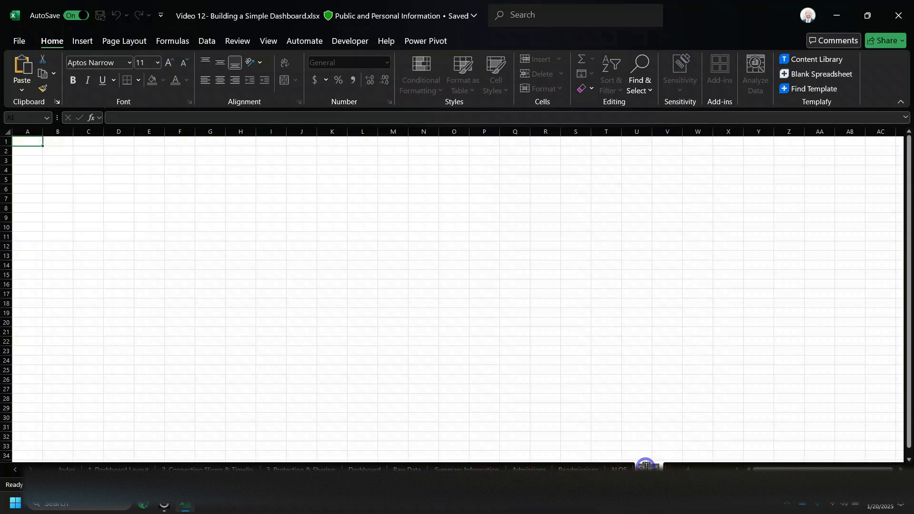
pyautogui.write('Disch')
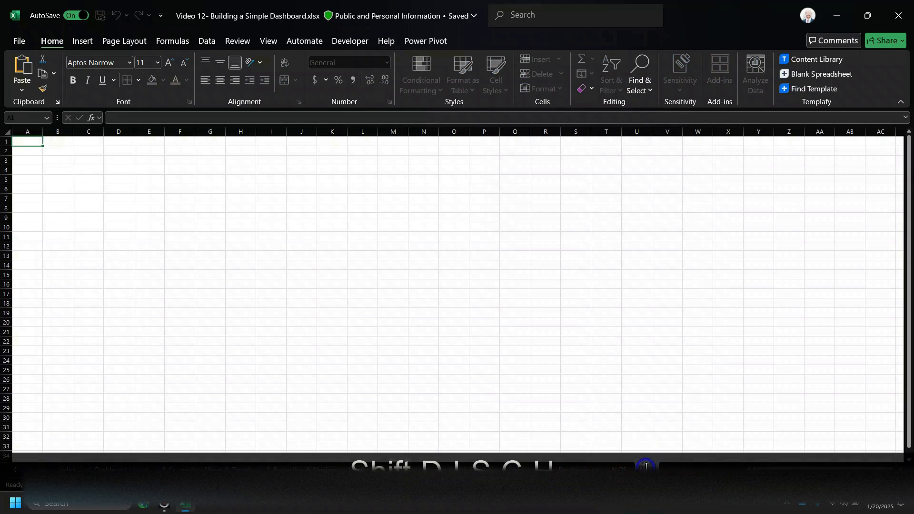
pyautogui.write('W')
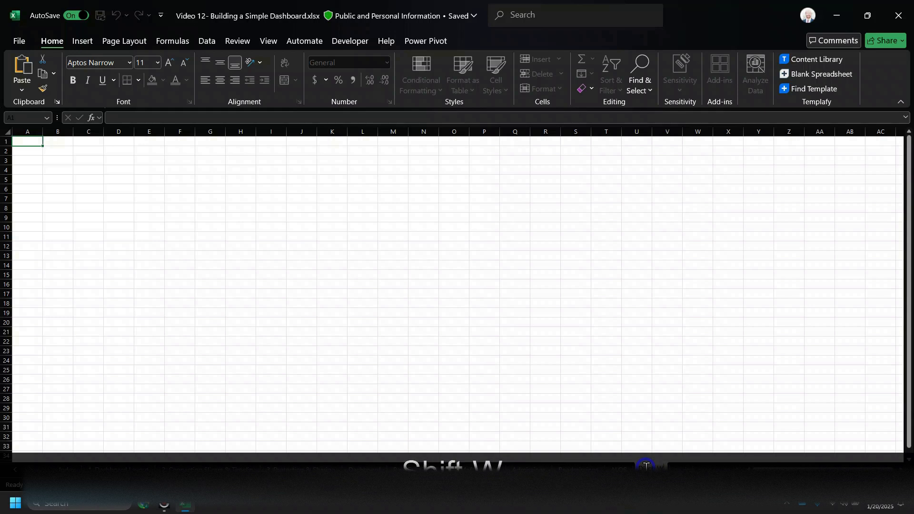
pyautogui.write('ith ')
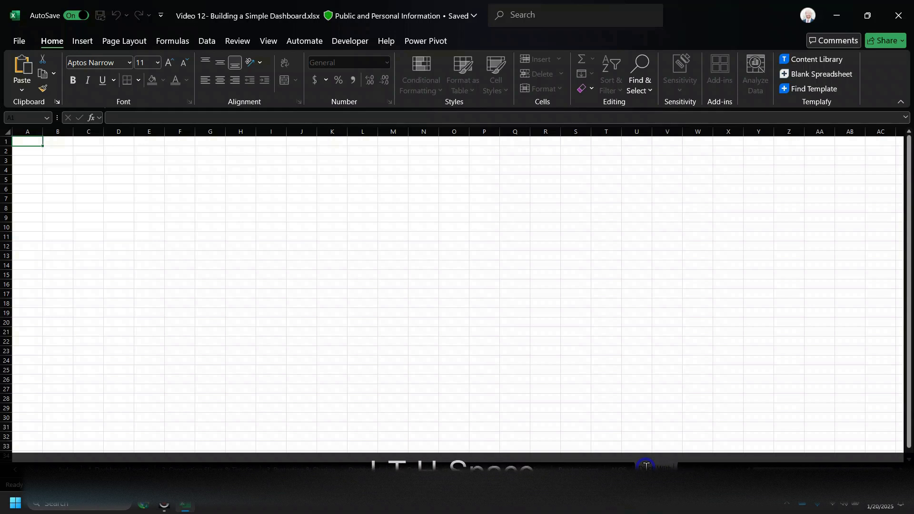
pyautogui.write('Readmit')
pyautogui.press('Return')
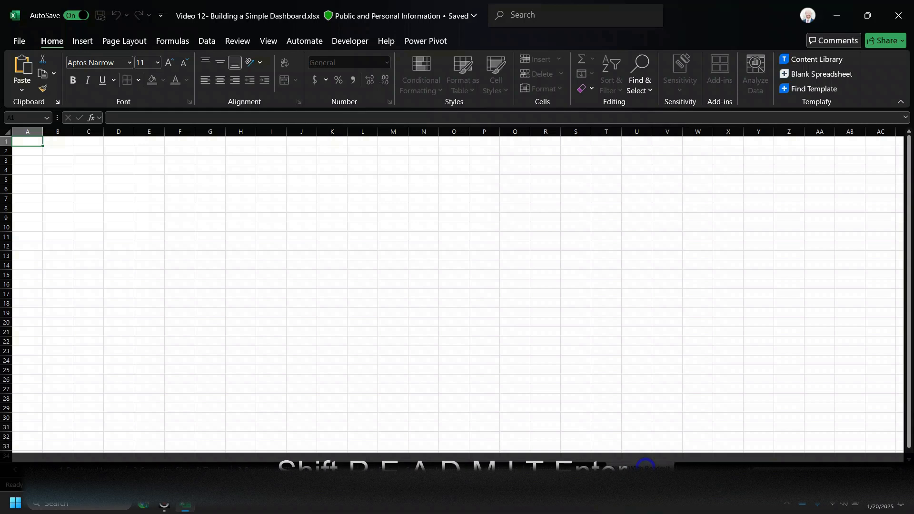
pyautogui.click(654, 445)
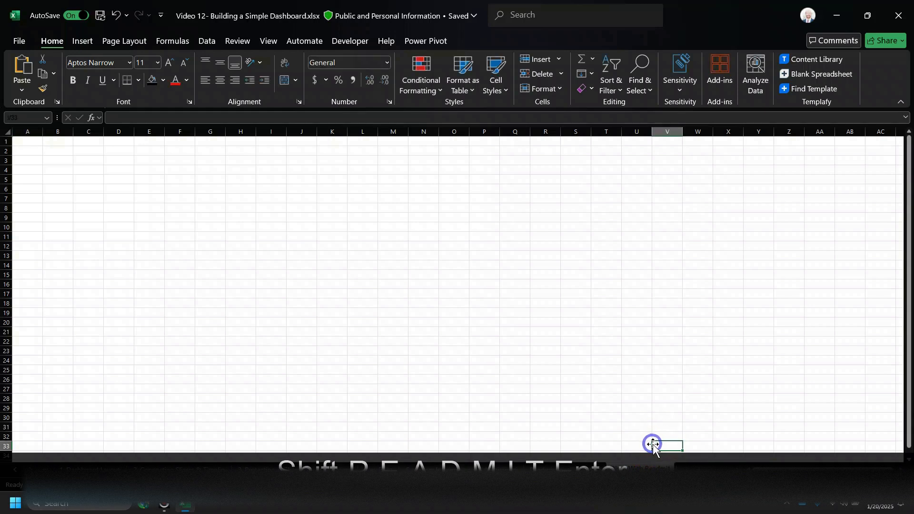
# Insert a PivotChart with its PivotTable at cell A1 from source table ENG, and move the chart up beside the PivotTable
pyautogui.click(29, 145)
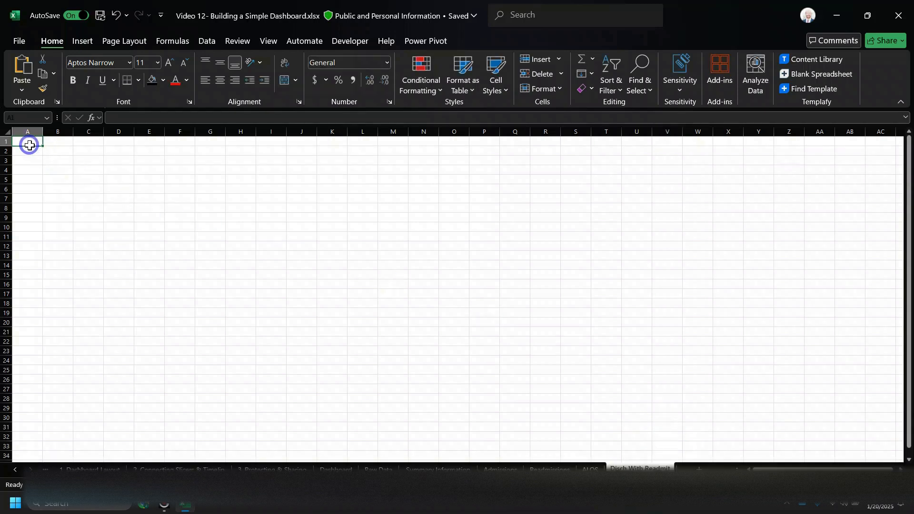
pyautogui.click(75, 43)
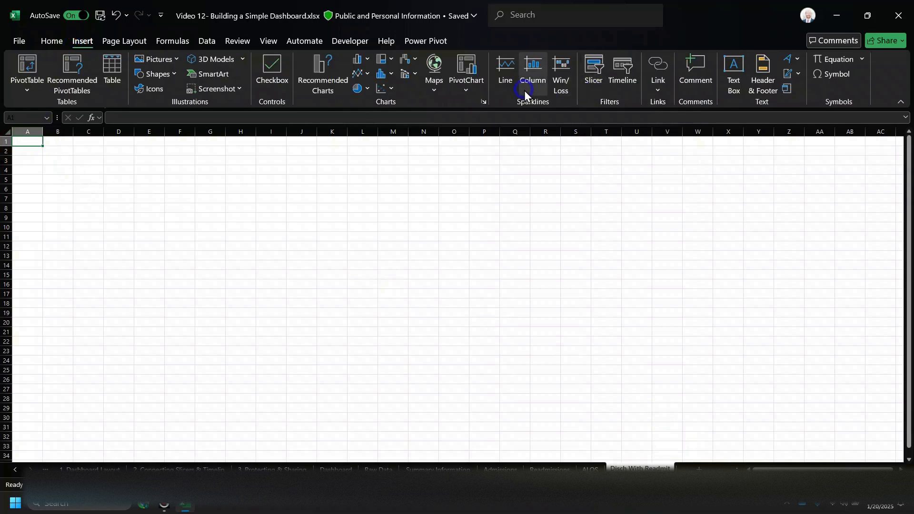
pyautogui.click(466, 89)
pyautogui.click(477, 104)
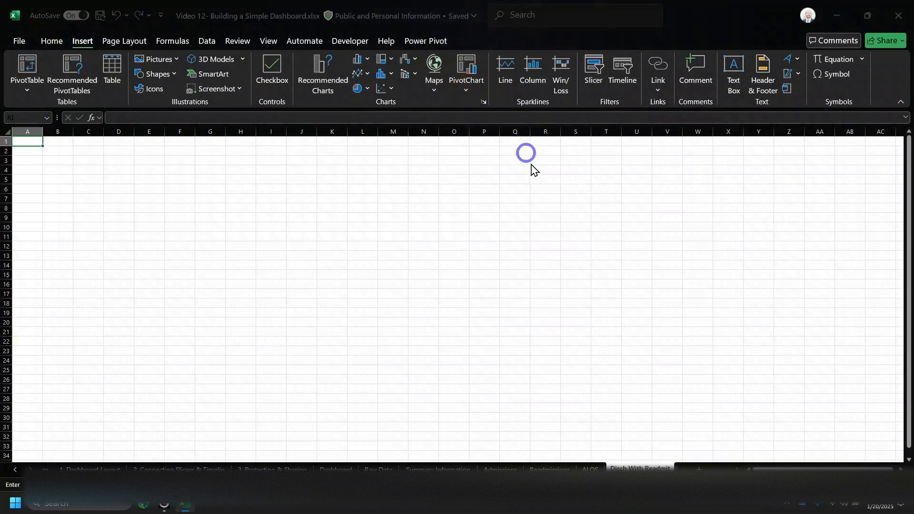
pyautogui.write('ENG')
pyautogui.press('Return')
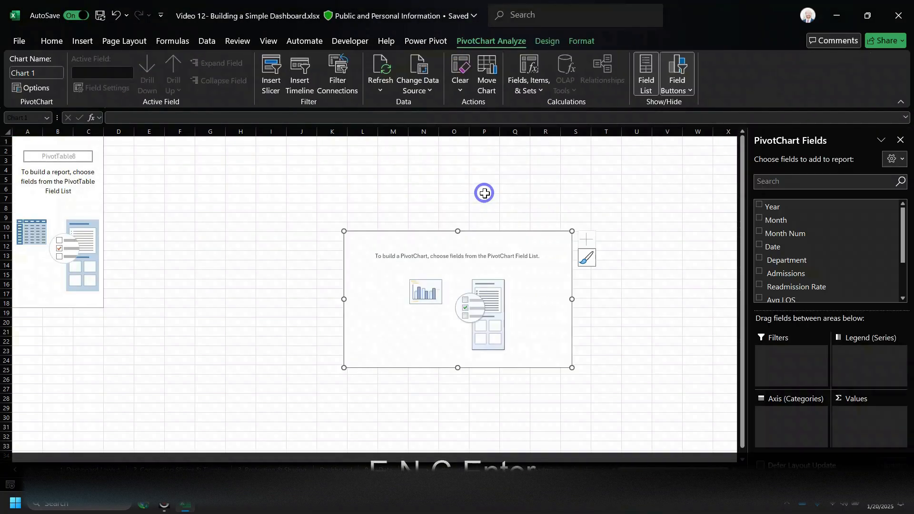
pyautogui.moveTo(383, 192); pyautogui.dragTo(344, 170)
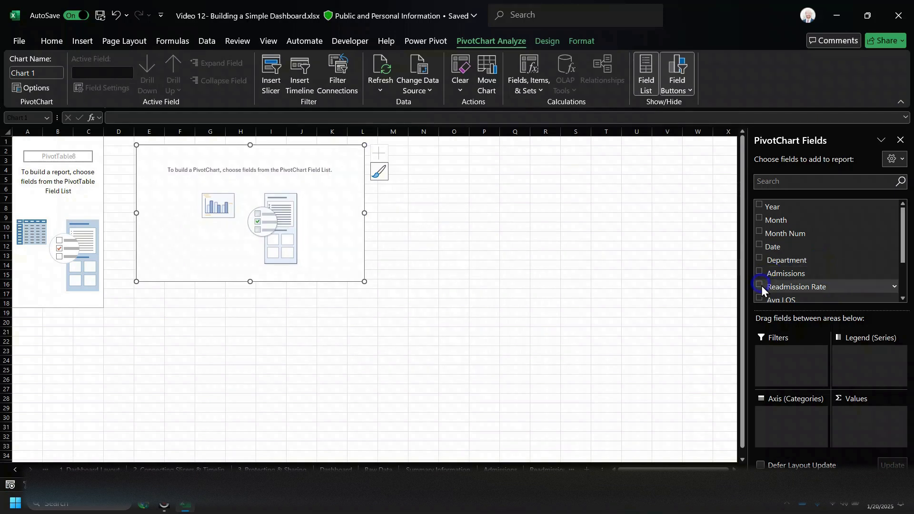
# Add the Admissions and Date fields to the PivotChart and undo the automatic year and month grouping of the dates
pyautogui.scroll(-1, 758, 270)
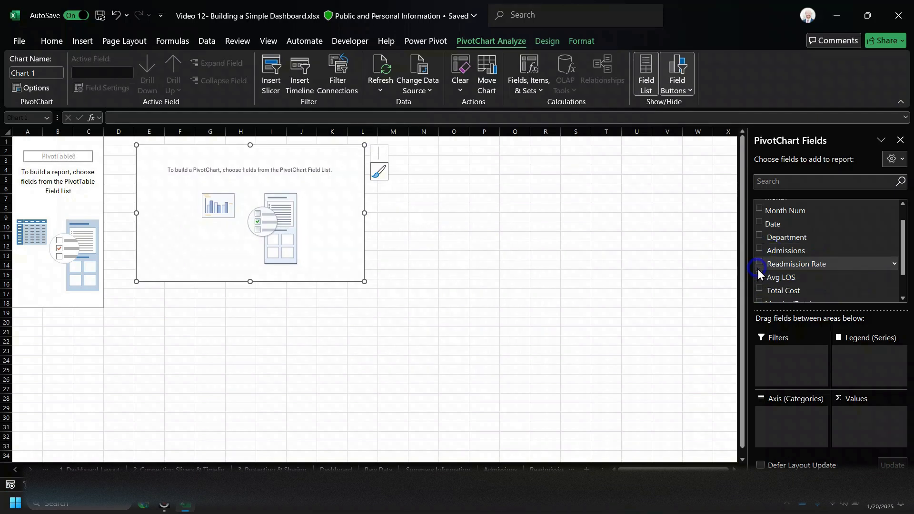
pyautogui.scroll(-2, 758, 270)
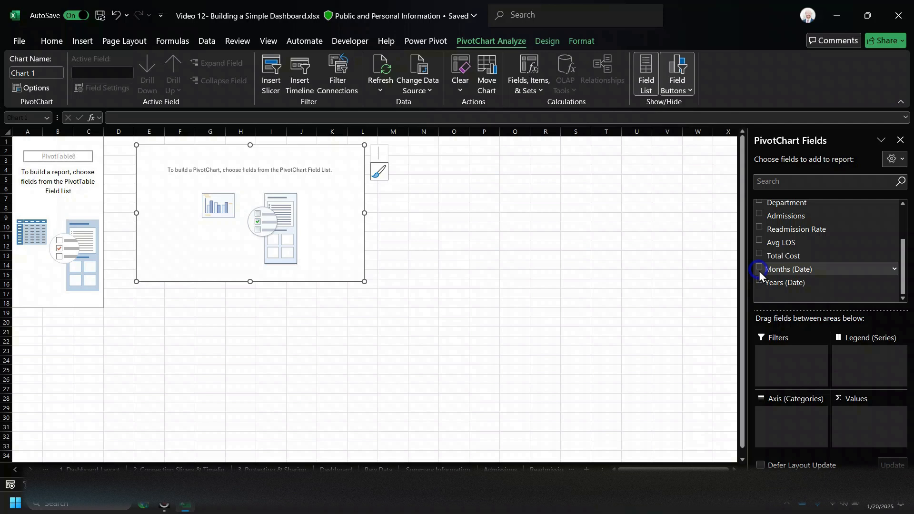
pyautogui.scroll(2, 762, 267)
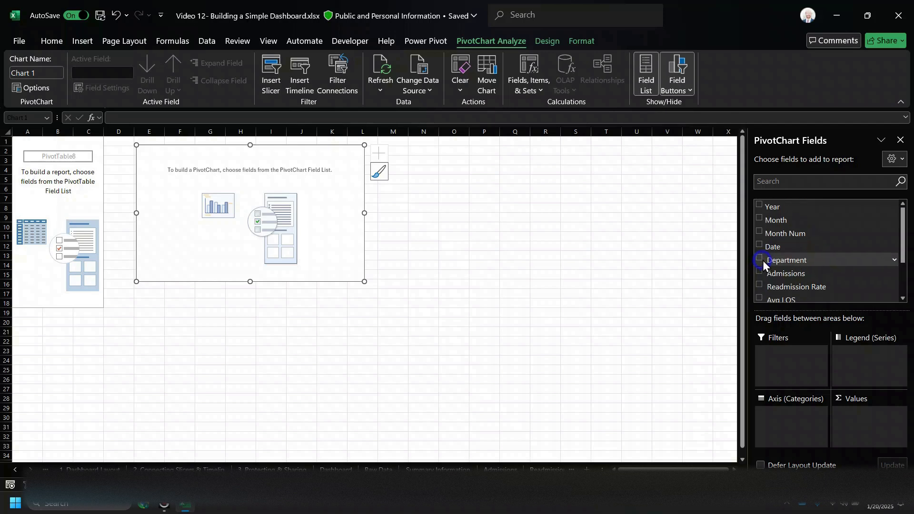
pyautogui.click(759, 273)
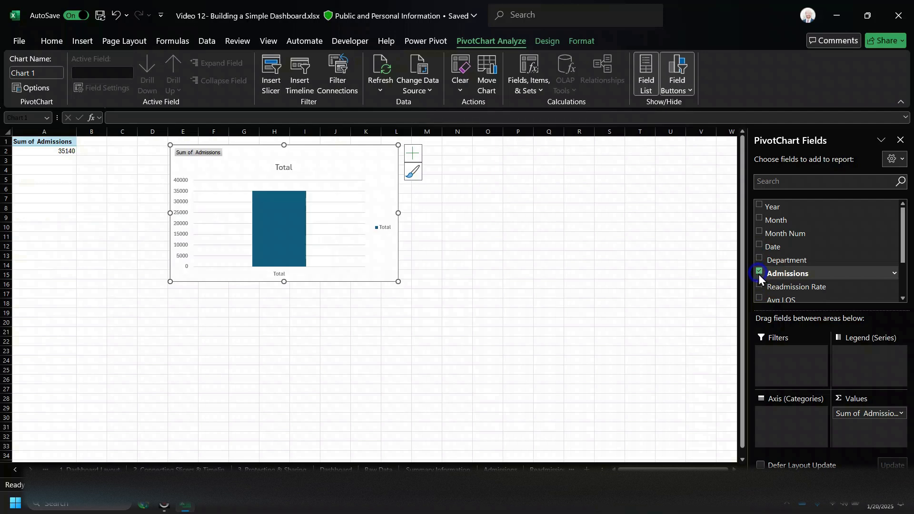
pyautogui.scroll(-2, 779, 257)
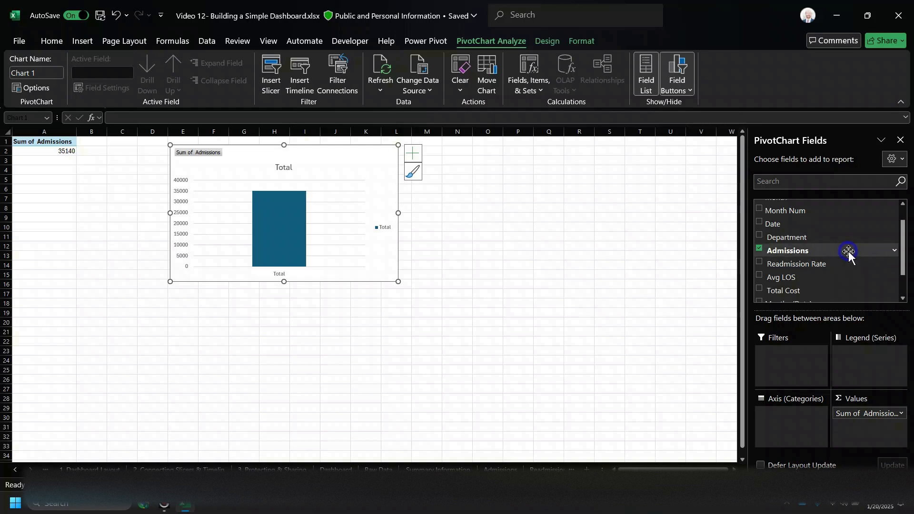
pyautogui.scroll(2, 848, 245)
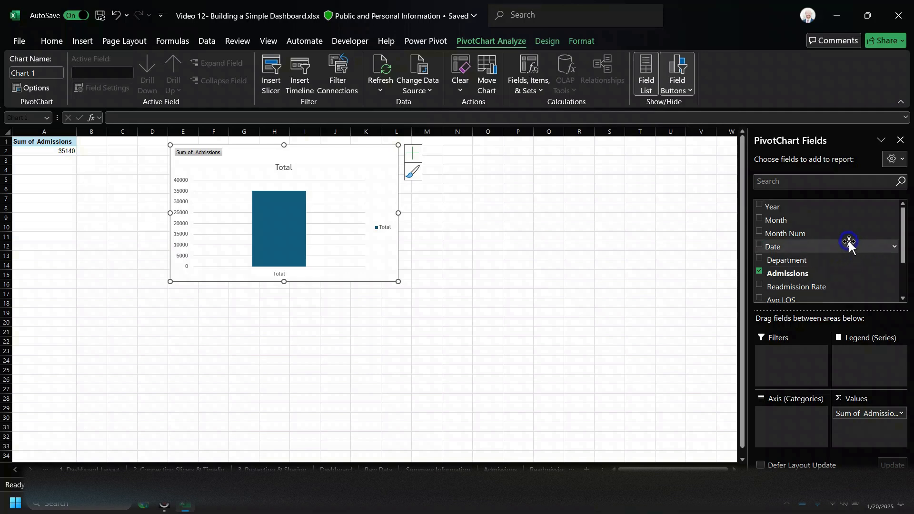
pyautogui.click(760, 245)
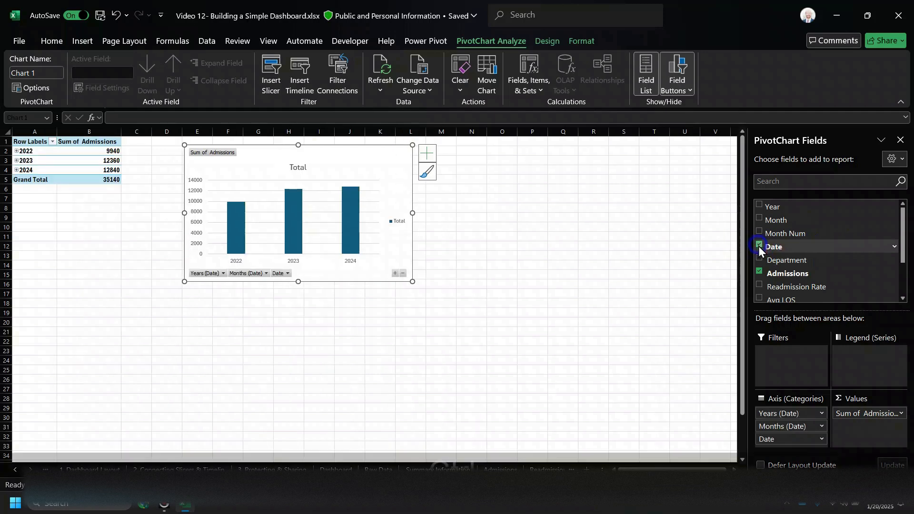
pyautogui.hotkey('ctrl', 'z')
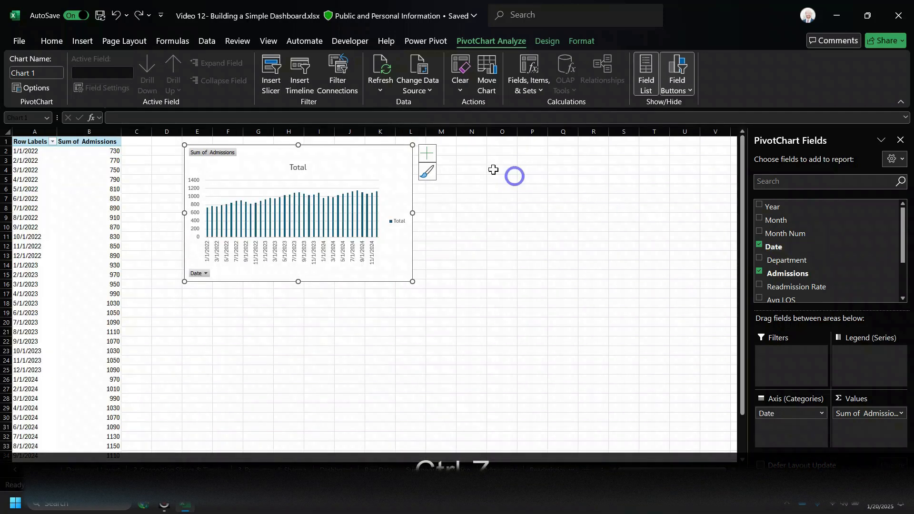
pyautogui.click(378, 157)
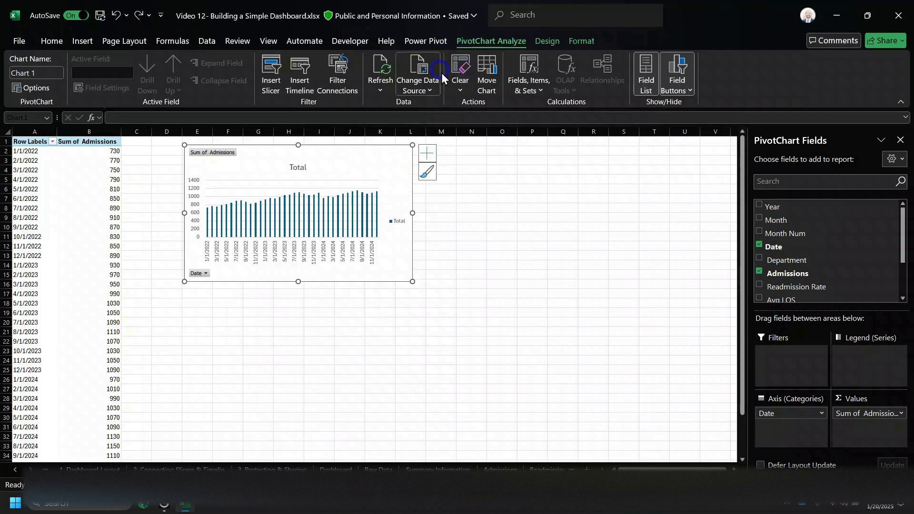
pyautogui.click(552, 42)
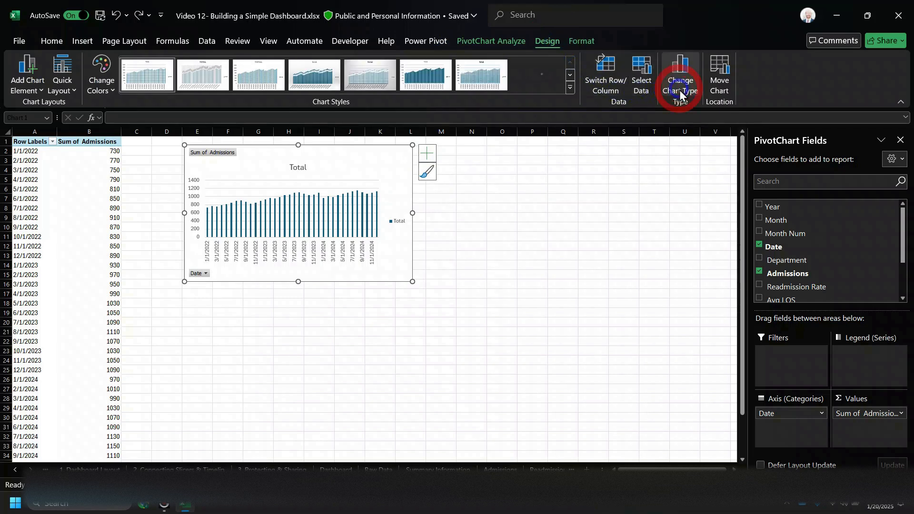
pyautogui.click(679, 90)
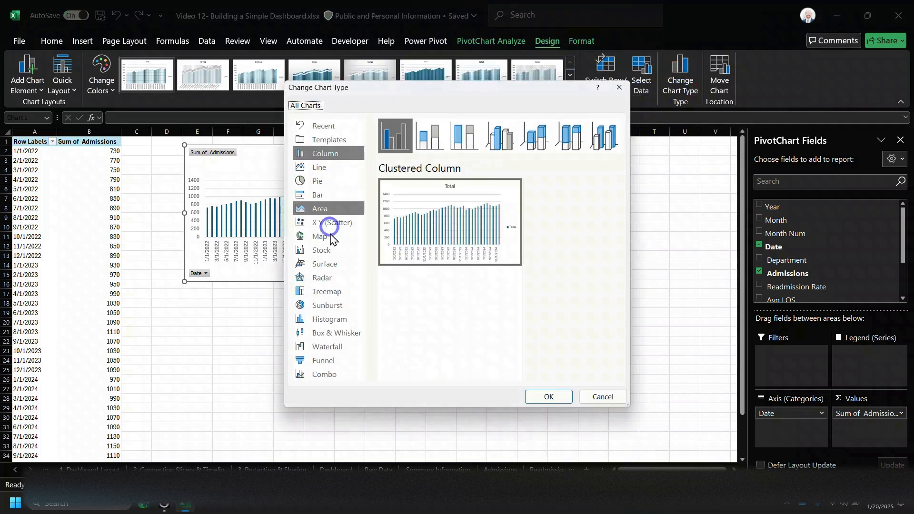
pyautogui.click(340, 375)
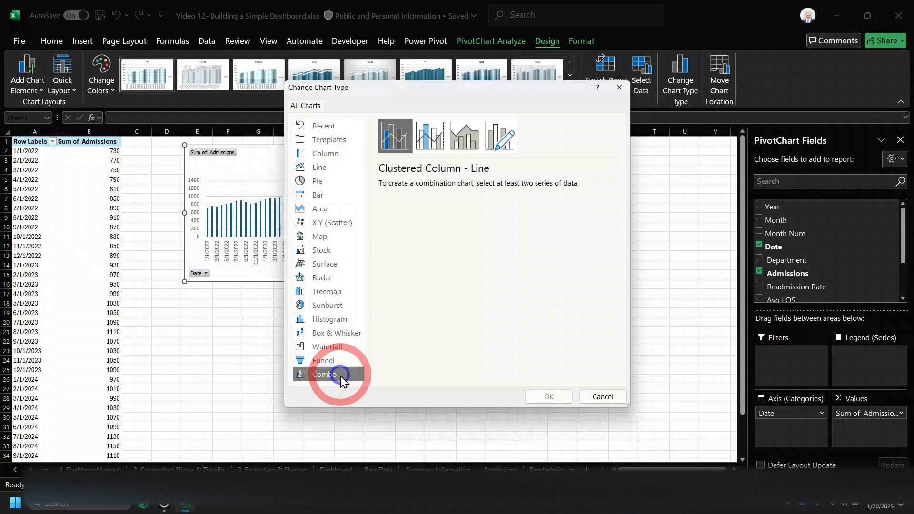
pyautogui.click(431, 137)
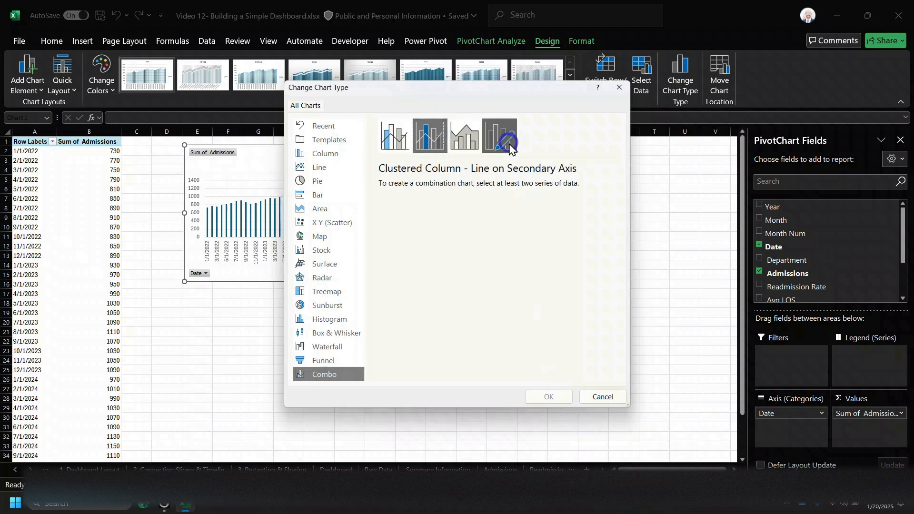
pyautogui.click(513, 386)
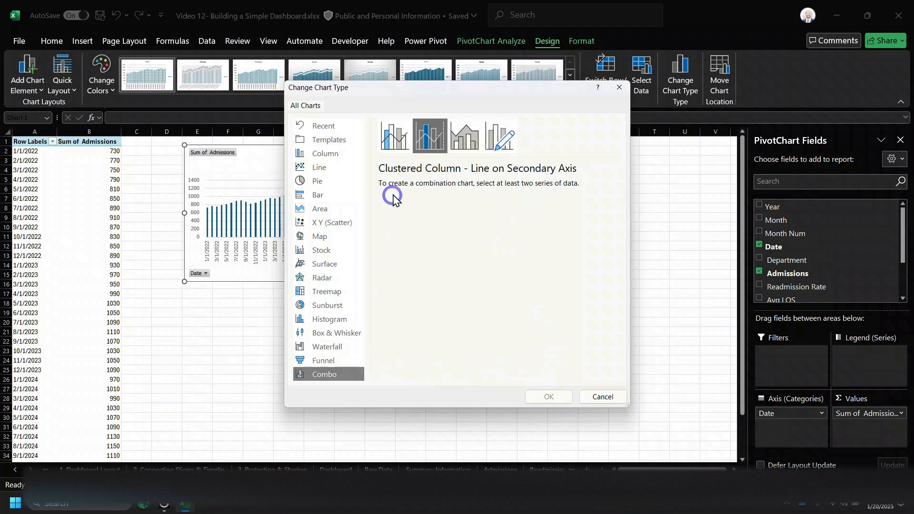
pyautogui.click(619, 87)
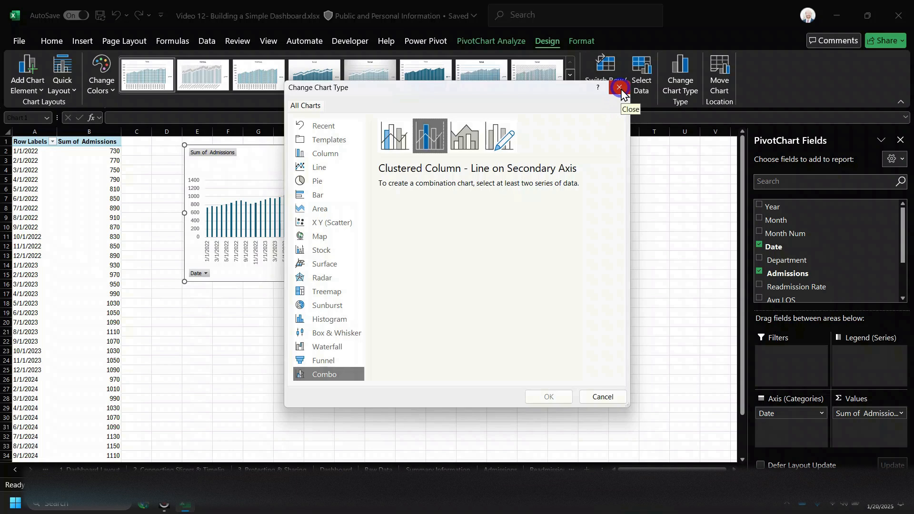
# Add Readmission Rate to the PivotChart and make it a combo chart with Admissions as clustered columns and Readmission Rate as a secondary-axis line
pyautogui.click(759, 286)
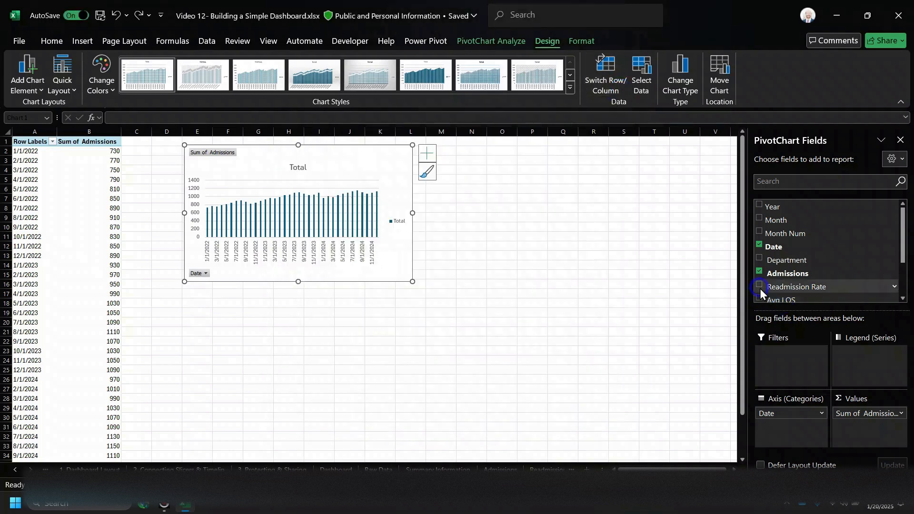
pyautogui.click(453, 272)
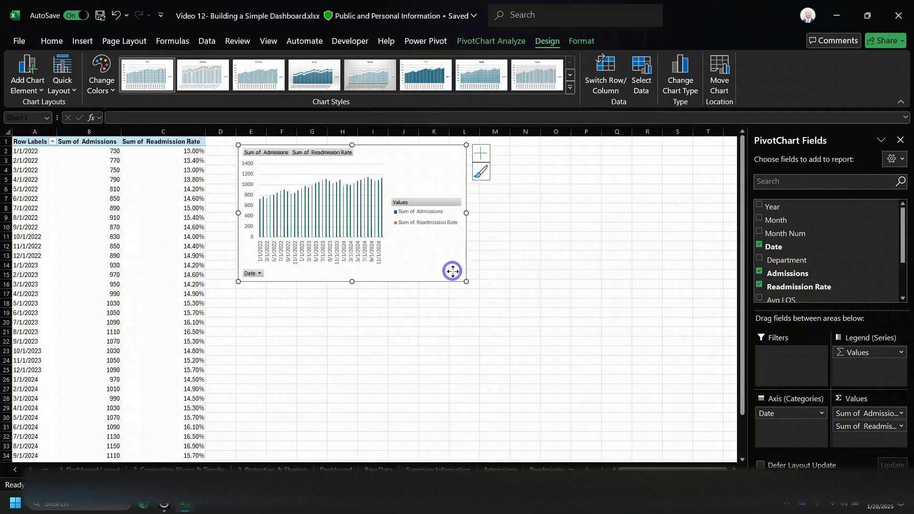
pyautogui.click(685, 88)
pyautogui.click(325, 374)
pyautogui.click(545, 313)
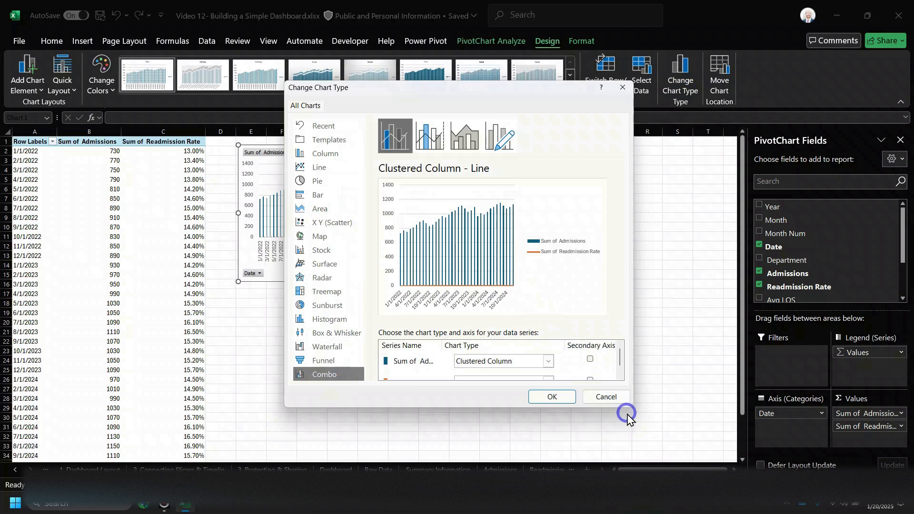
pyautogui.moveTo(632, 406); pyautogui.dragTo(704, 449)
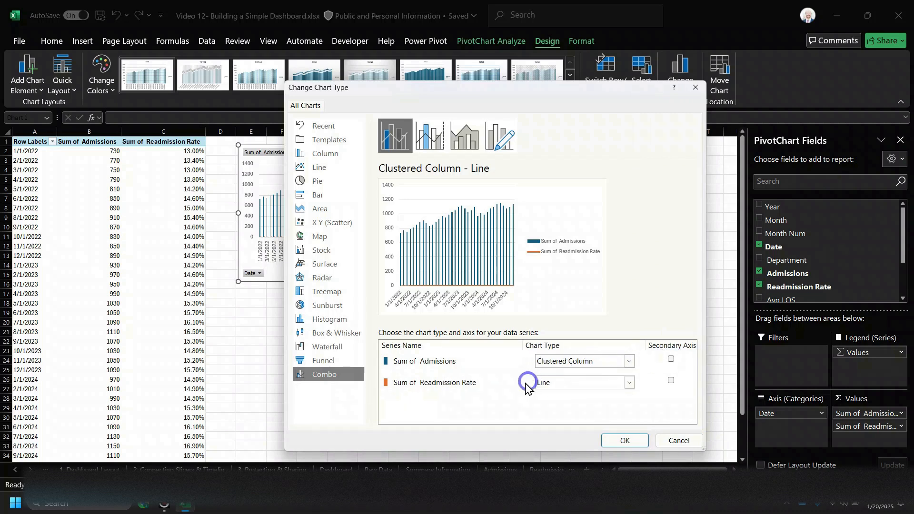
pyautogui.click(670, 380)
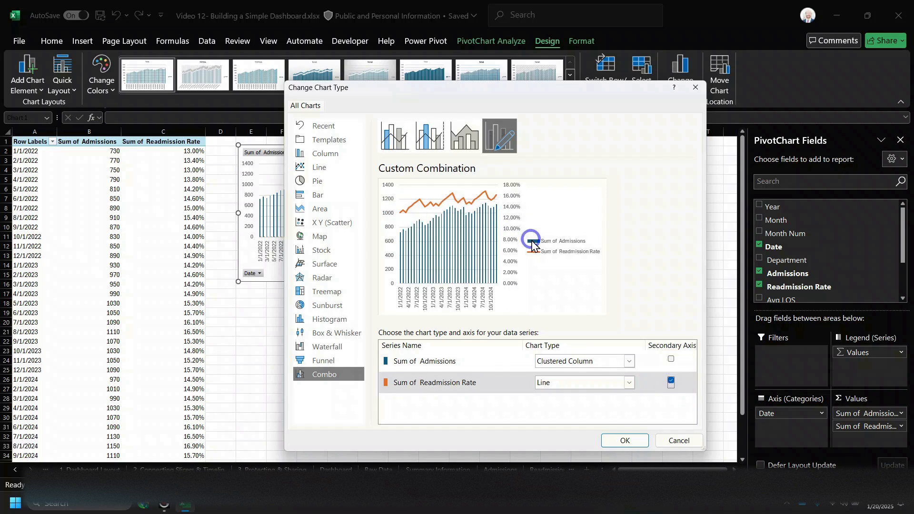
pyautogui.click(635, 442)
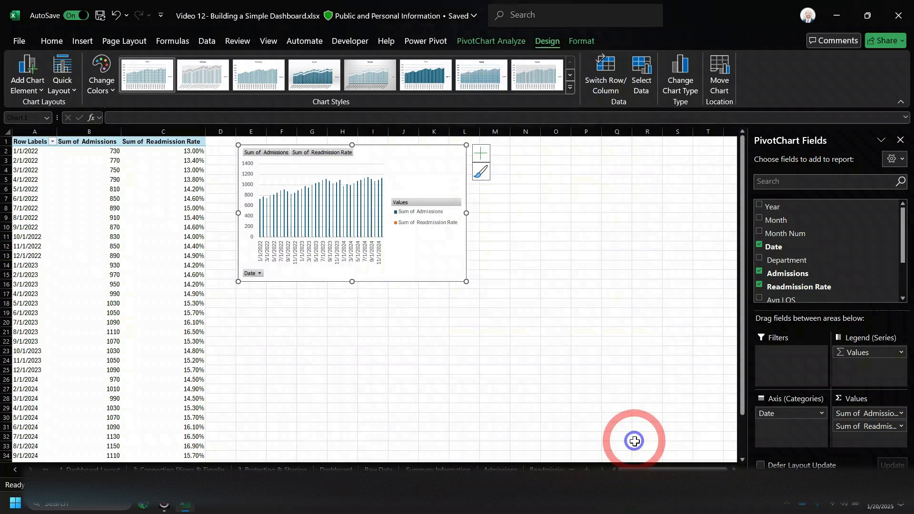
# Change the Readmission Rate value field to be summarized by Average instead of Sum
pyautogui.click(895, 426)
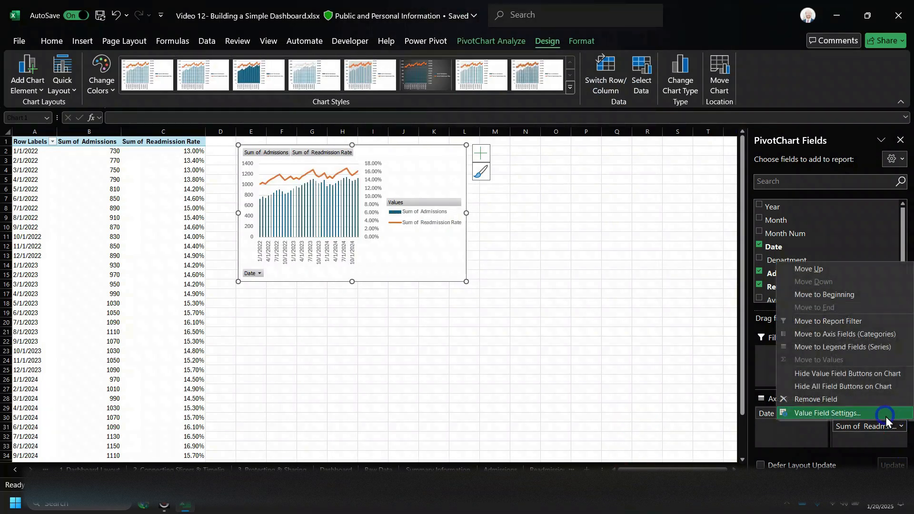
pyautogui.click(838, 413)
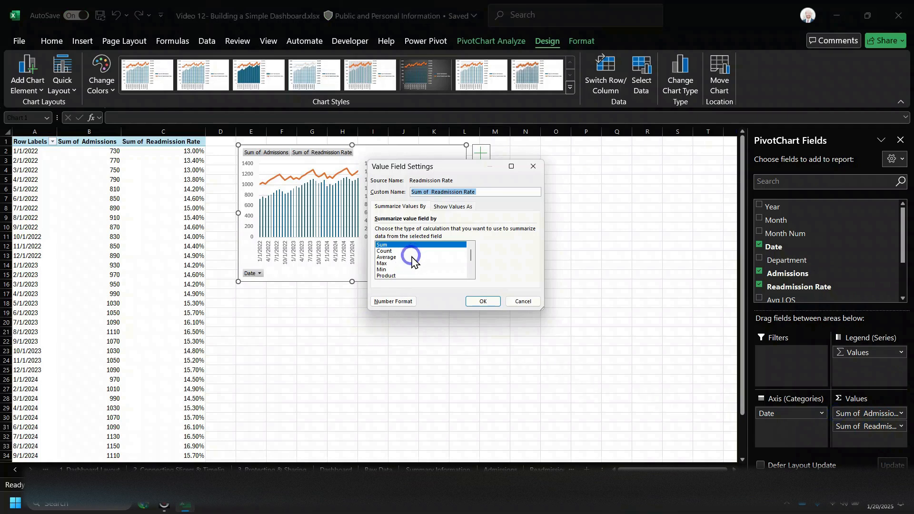
pyautogui.click(416, 257)
pyautogui.click(483, 301)
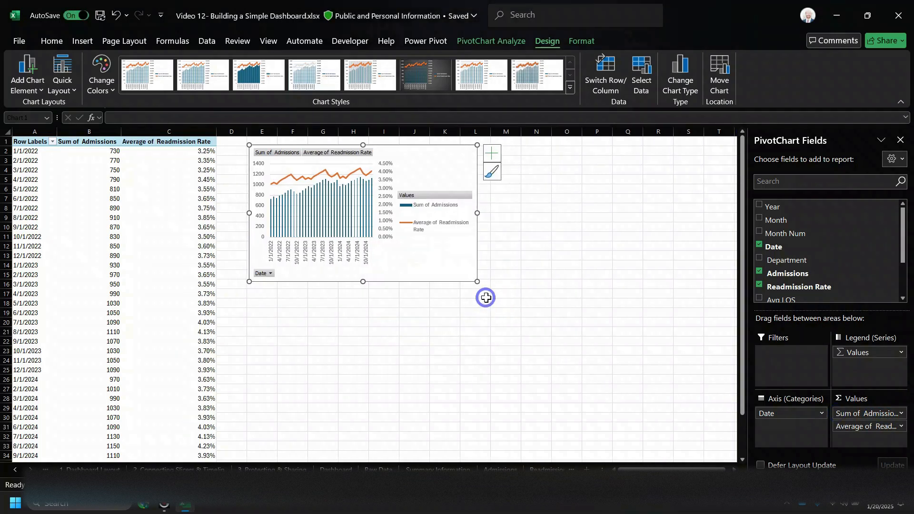
# Enlarge the PivotChart to about column Q and row 20, and place its legend at the bottom
pyautogui.moveTo(475, 285); pyautogui.dragTo(632, 324)
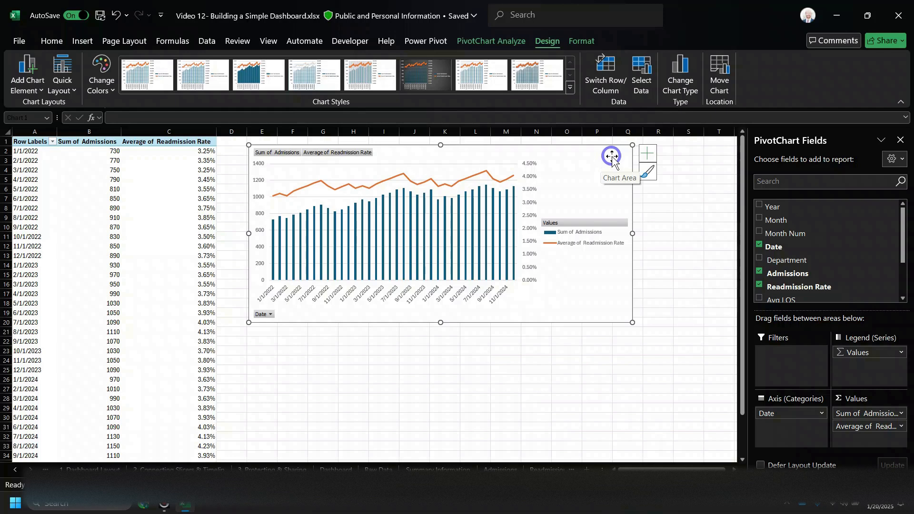
pyautogui.click(646, 154)
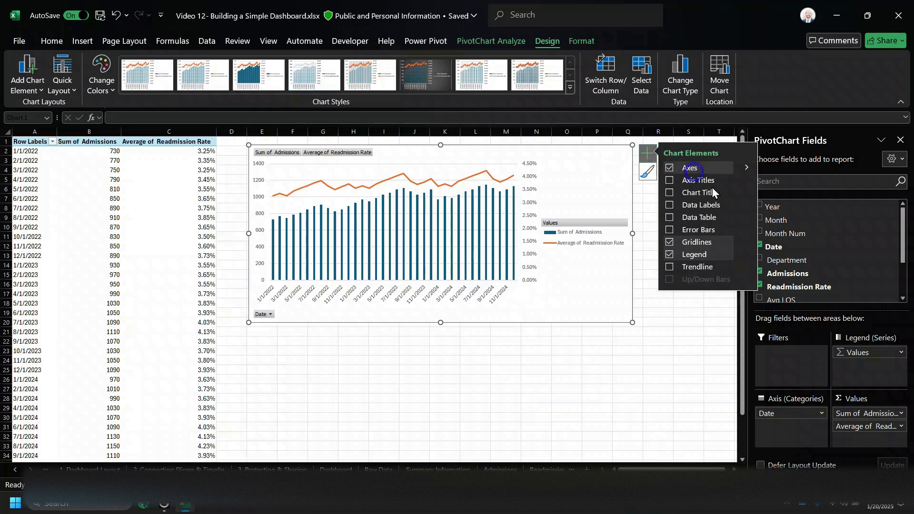
pyautogui.click(746, 252)
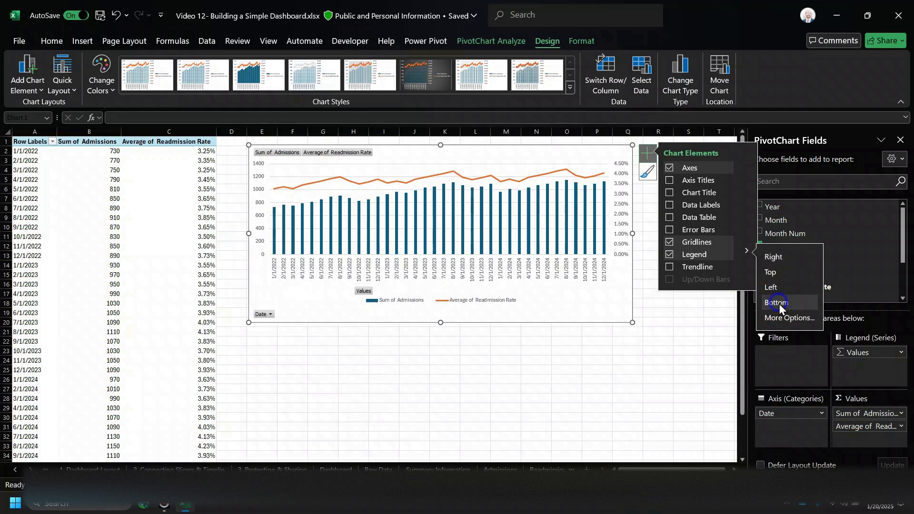
# Hide the legend field button and all remaining field buttons on the chart, and extend the chart's height to about row 22
pyautogui.rightClick(361, 291)
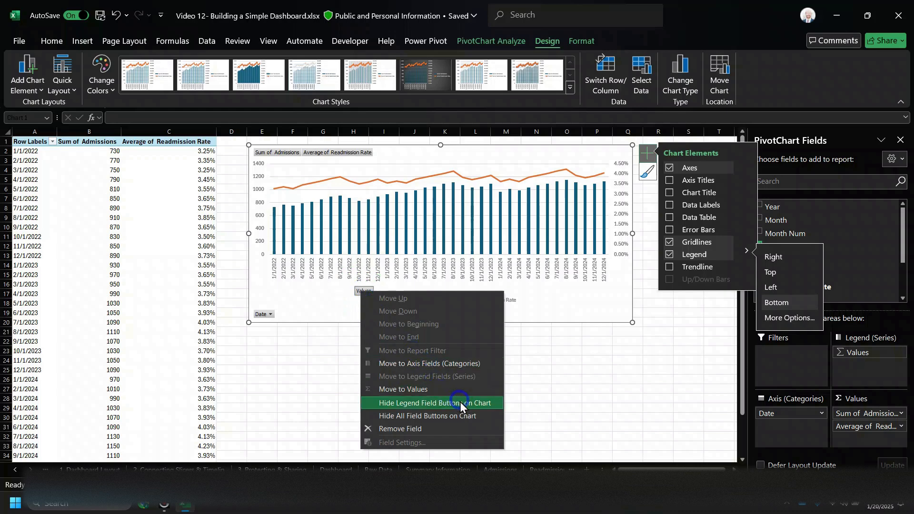
pyautogui.click(489, 403)
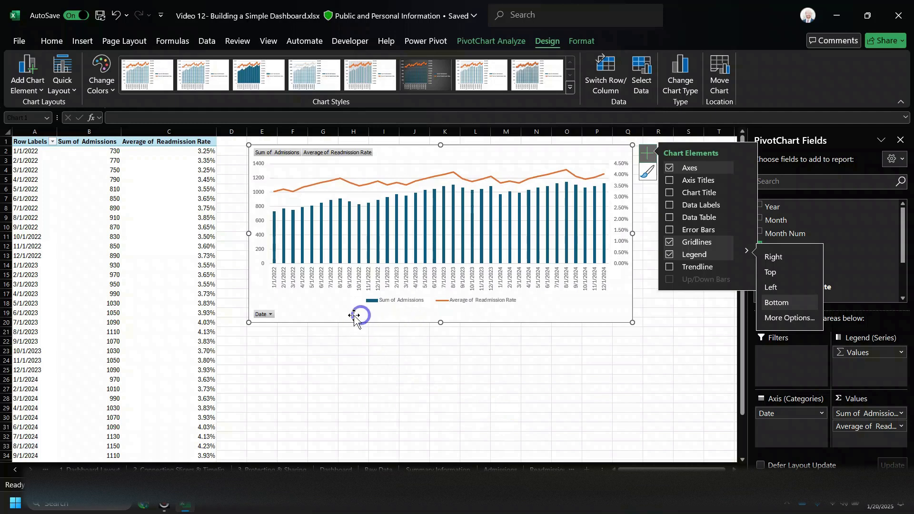
pyautogui.rightClick(269, 315)
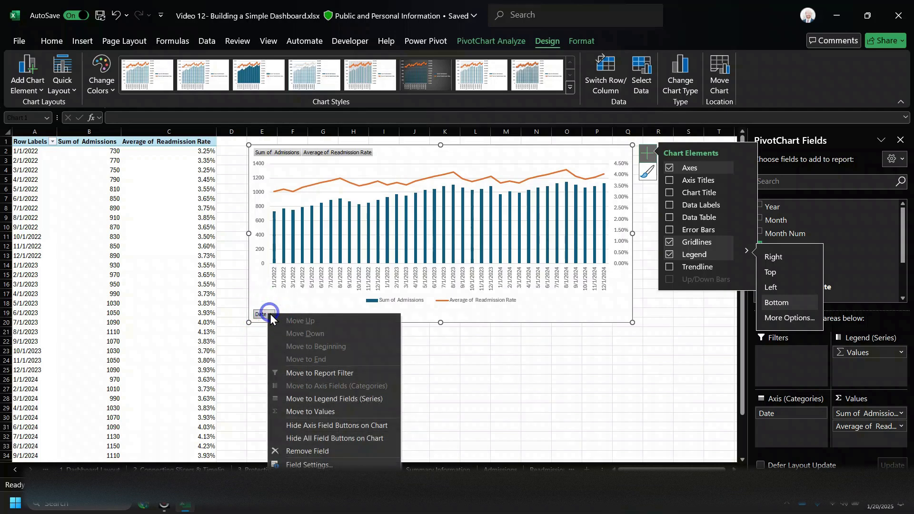
pyautogui.click(344, 440)
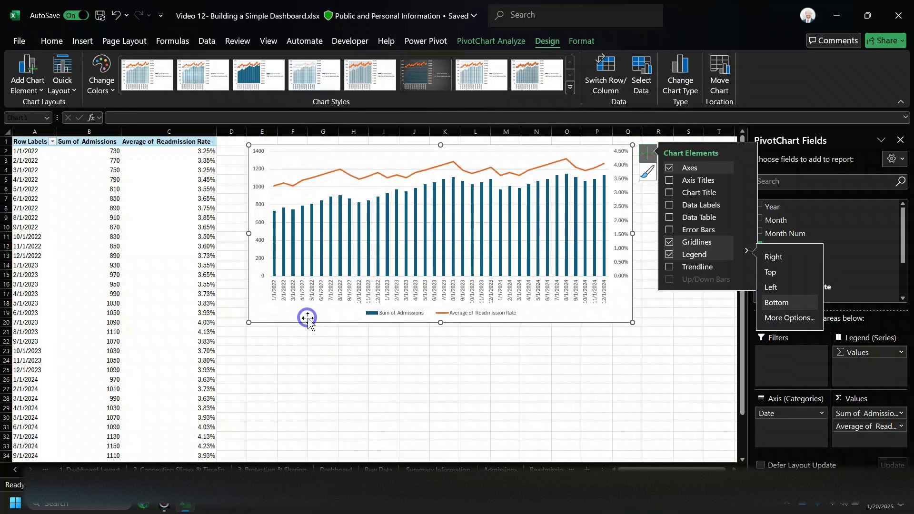
pyautogui.moveTo(440, 323); pyautogui.dragTo(448, 345)
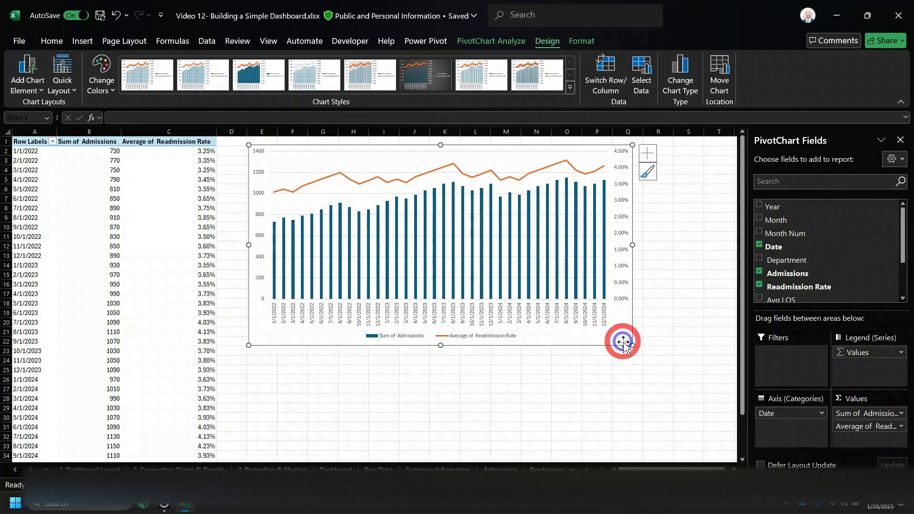
# Add data labels to both chart series and review their label and number formatting options
pyautogui.click(647, 153)
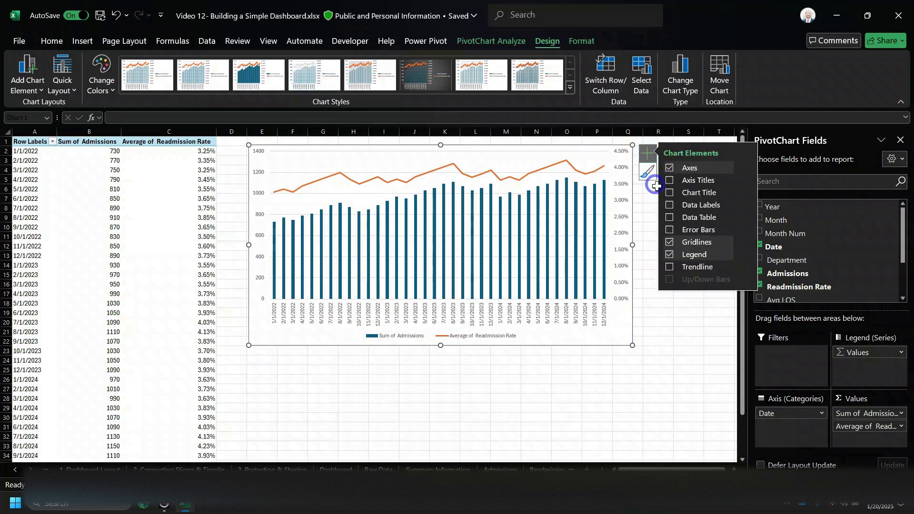
pyautogui.click(669, 194)
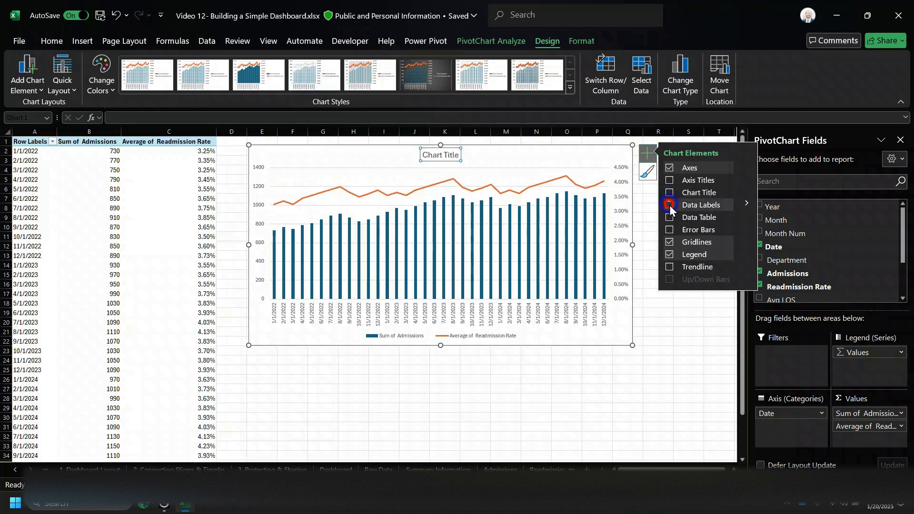
pyautogui.click(669, 204)
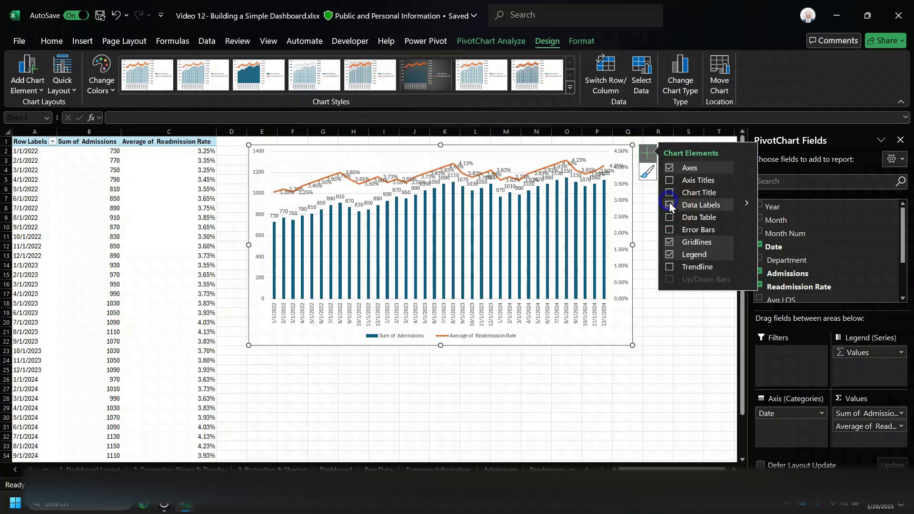
pyautogui.click(747, 203)
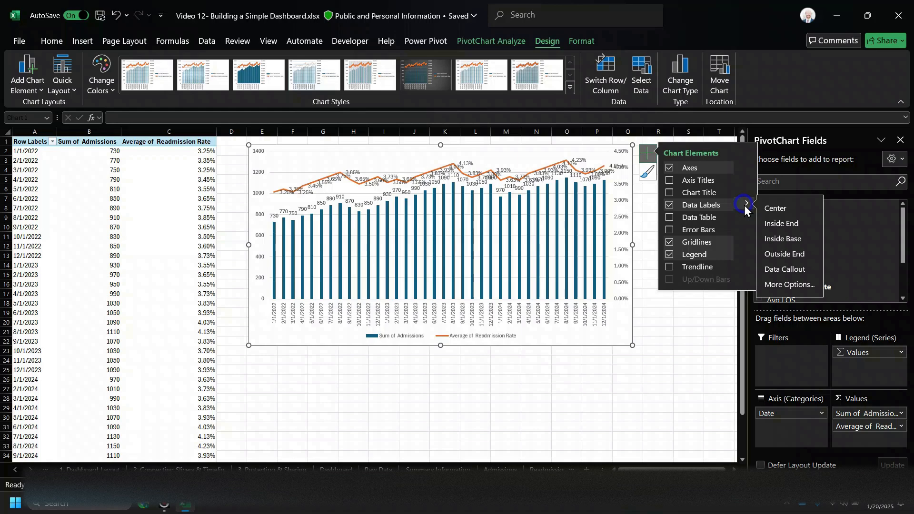
pyautogui.click(788, 286)
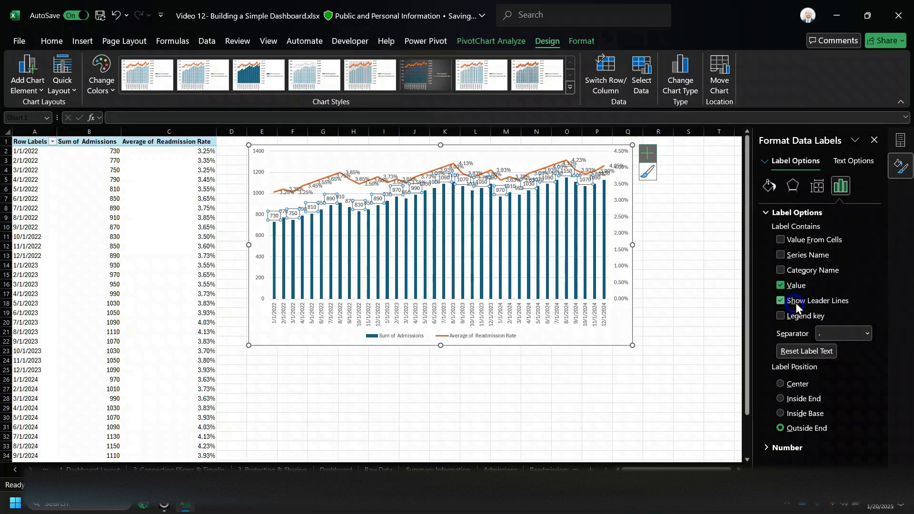
pyautogui.click(774, 448)
pyautogui.click(850, 331)
pyautogui.scroll(-2, 843, 344)
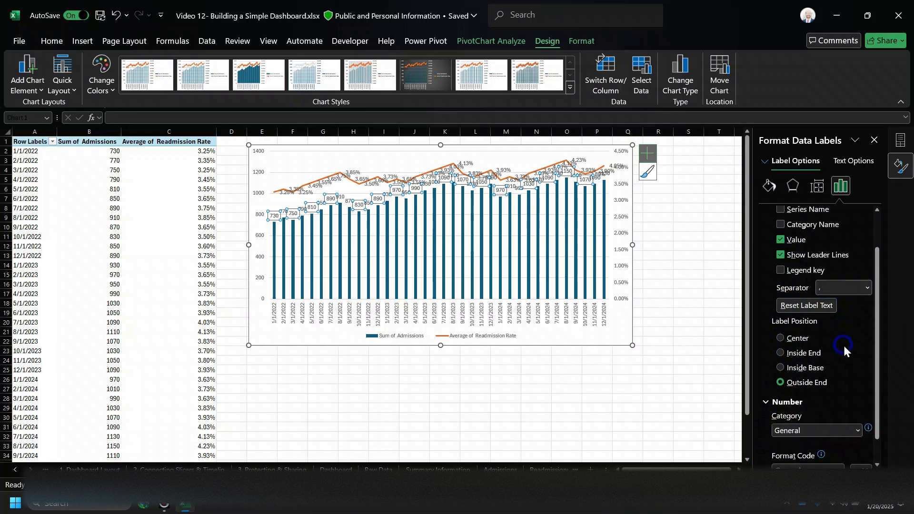
pyautogui.scroll(-1, 822, 304)
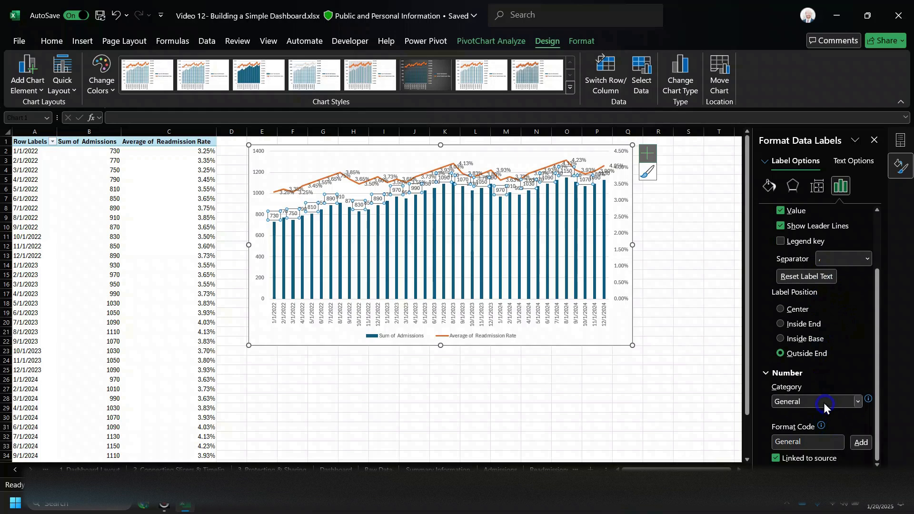
pyautogui.scroll(2, 825, 381)
pyautogui.scroll(1, 825, 357)
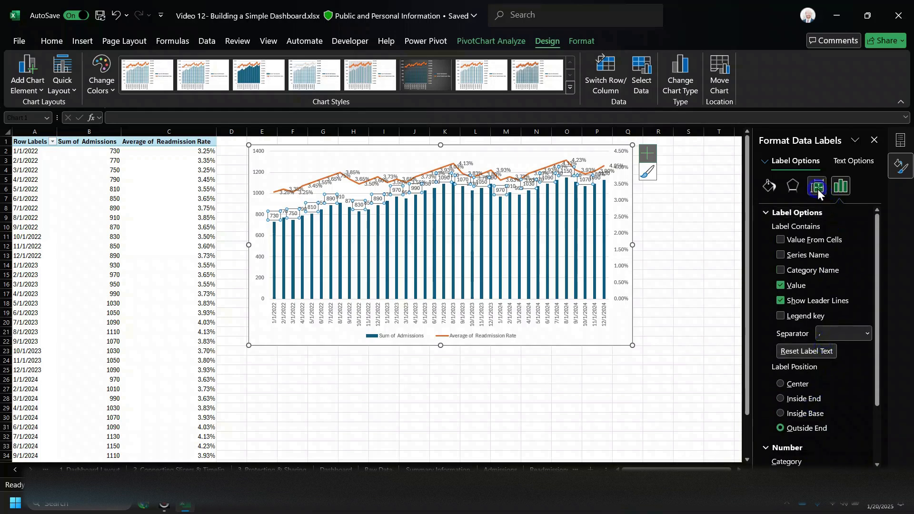
# Try to declutter the chart by deleting individual overlapping readmission rate labels from the line
pyautogui.click(667, 249)
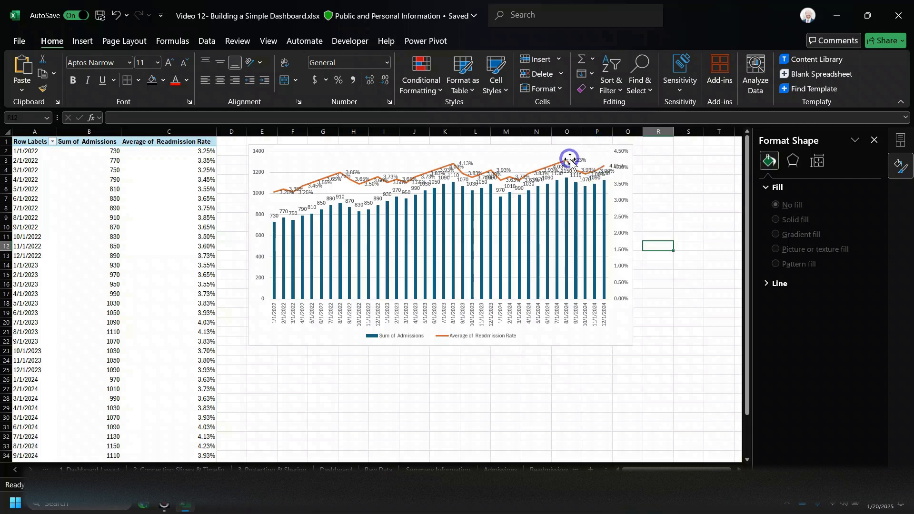
pyautogui.click(548, 168)
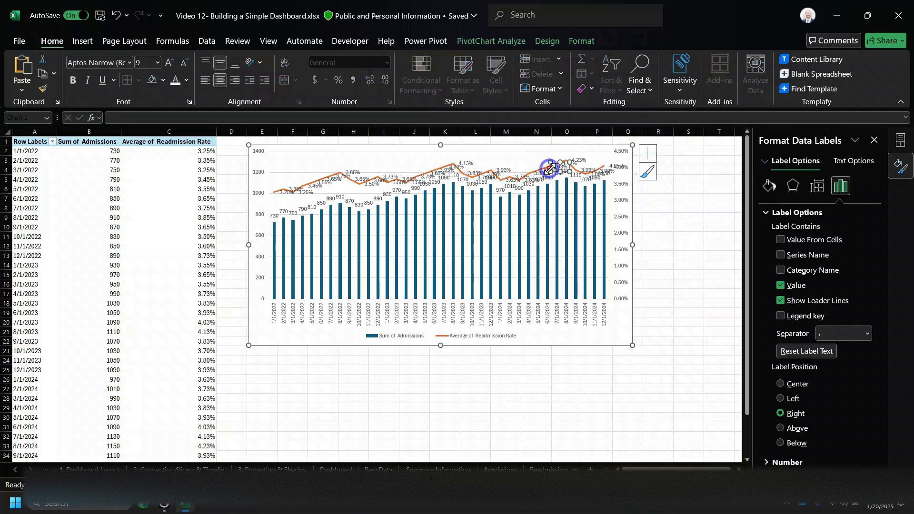
pyautogui.click(549, 167)
pyautogui.press('Delete')
pyautogui.click(525, 178)
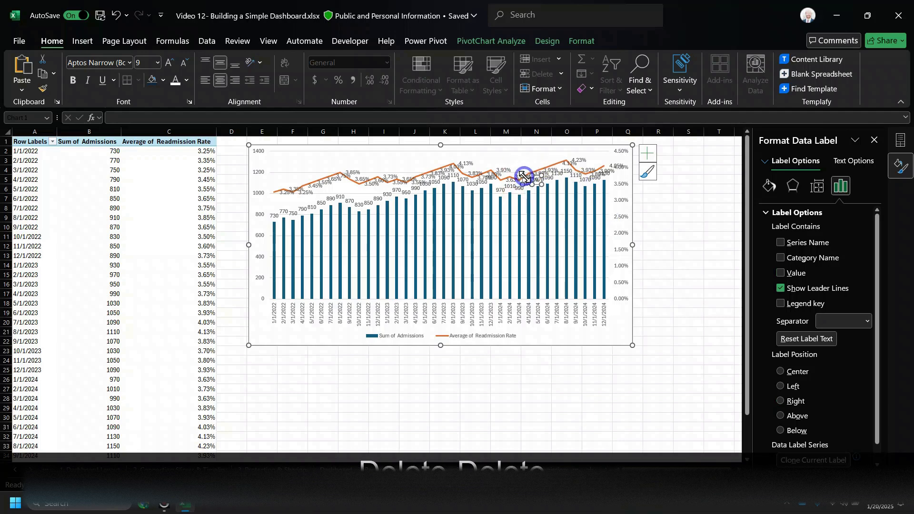
pyautogui.press('Delete')
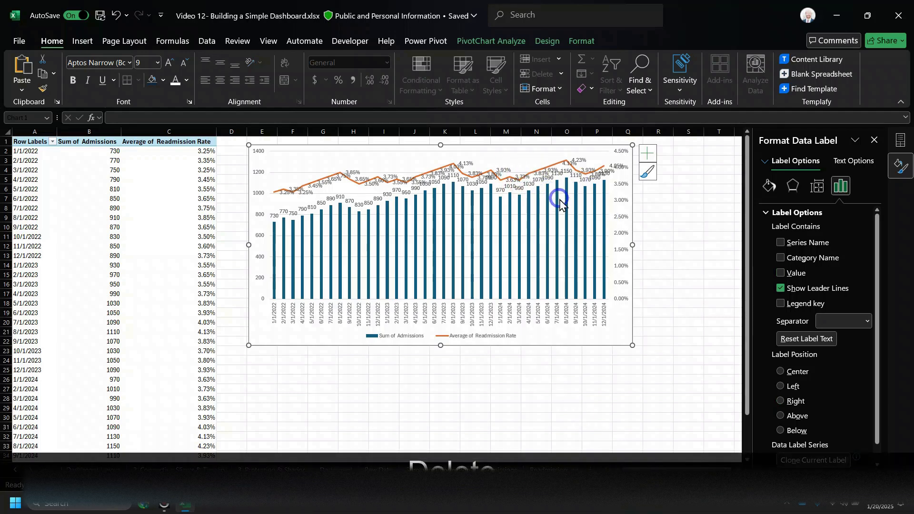
pyautogui.click(448, 169)
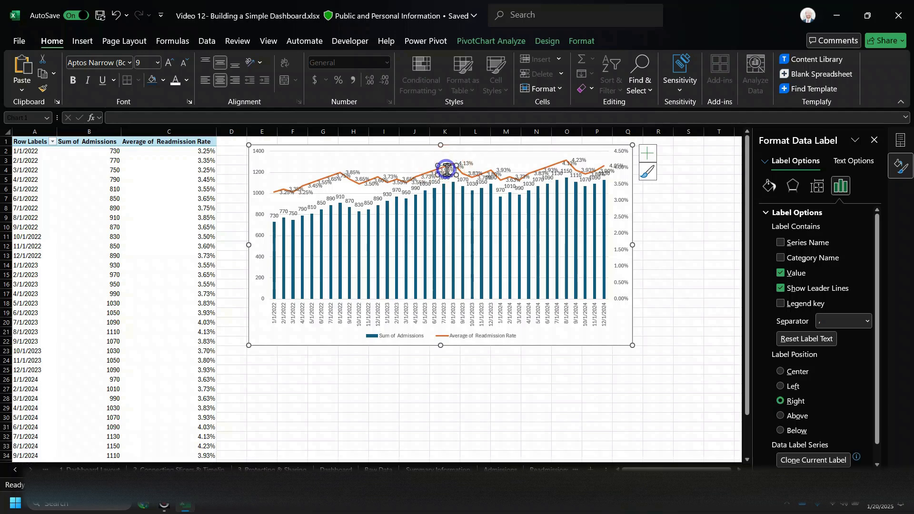
pyautogui.press('Delete')
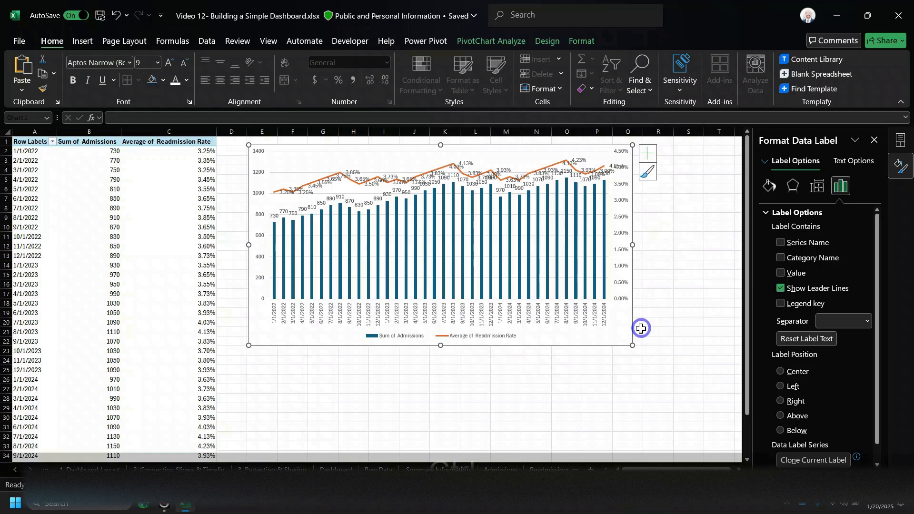
# Undo the label deletions and the adding of data labels to the chart
pyautogui.hotkey('ctrl', 'z')
pyautogui.hotkey('ctrl', 'z')
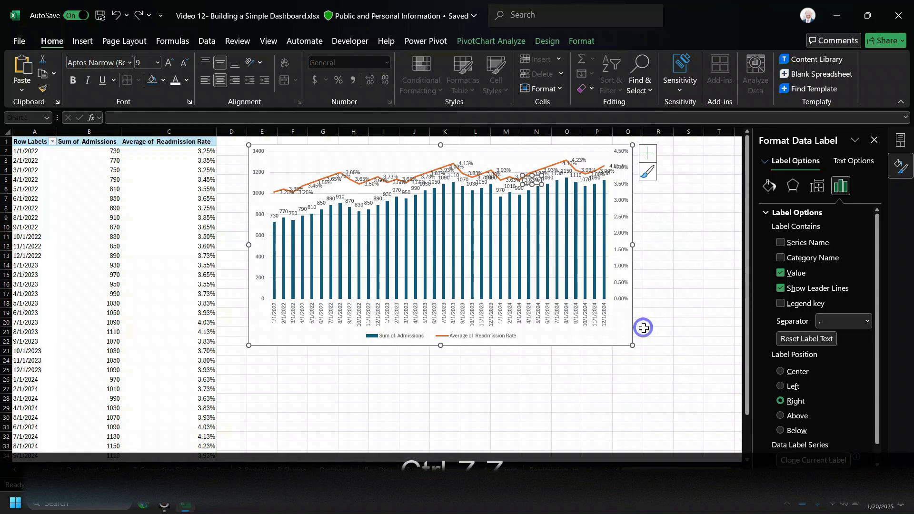
pyautogui.hotkey('ctrl', 'z')
pyautogui.hotkey('ctrl', 'z')
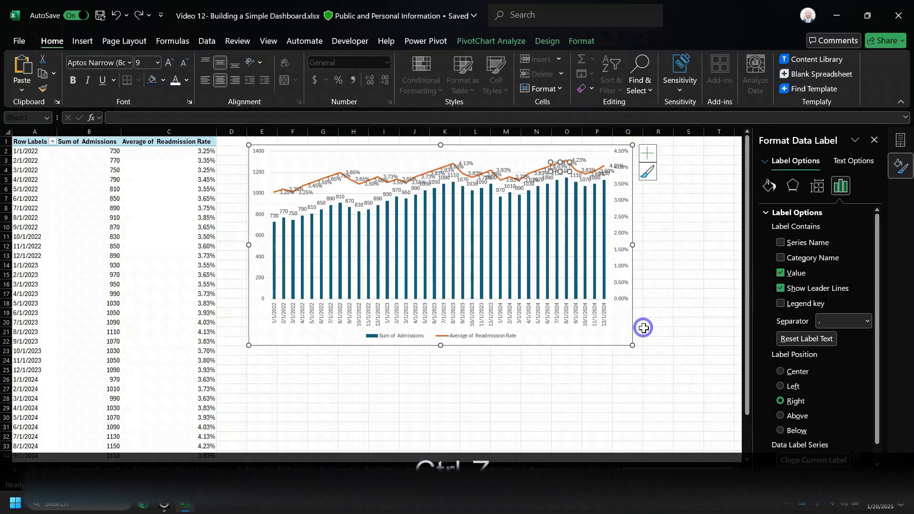
pyautogui.hotkey('ctrl', 'z')
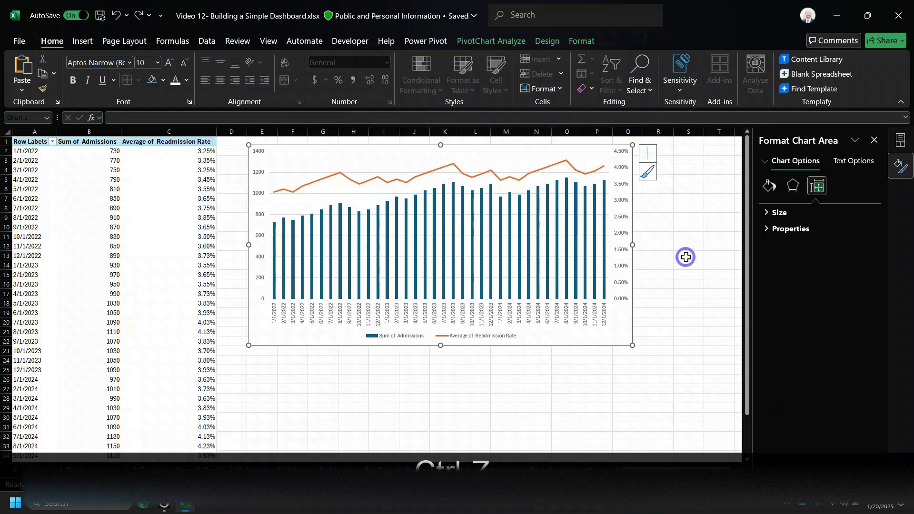
# Enlarge the chart slightly so that it reaches about row 25 within column Q
pyautogui.click(687, 226)
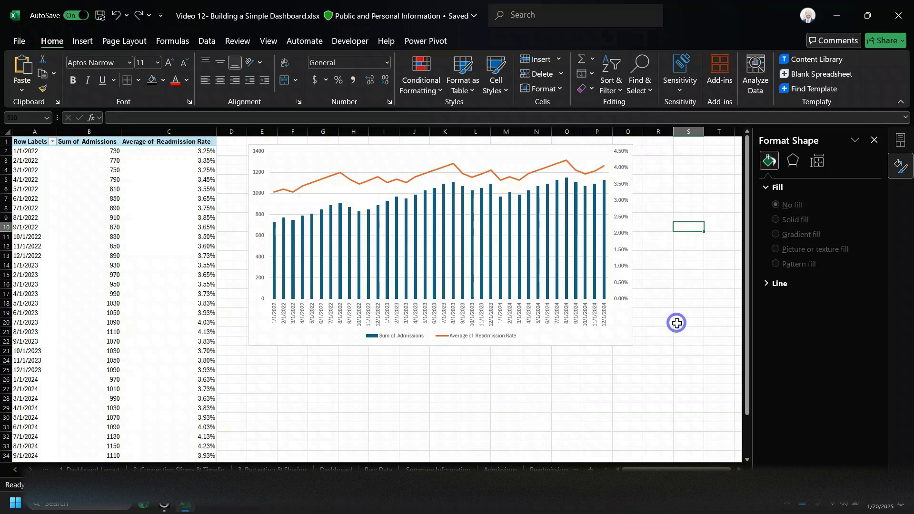
pyautogui.click(626, 342)
pyautogui.moveTo(632, 345); pyautogui.dragTo(638, 373)
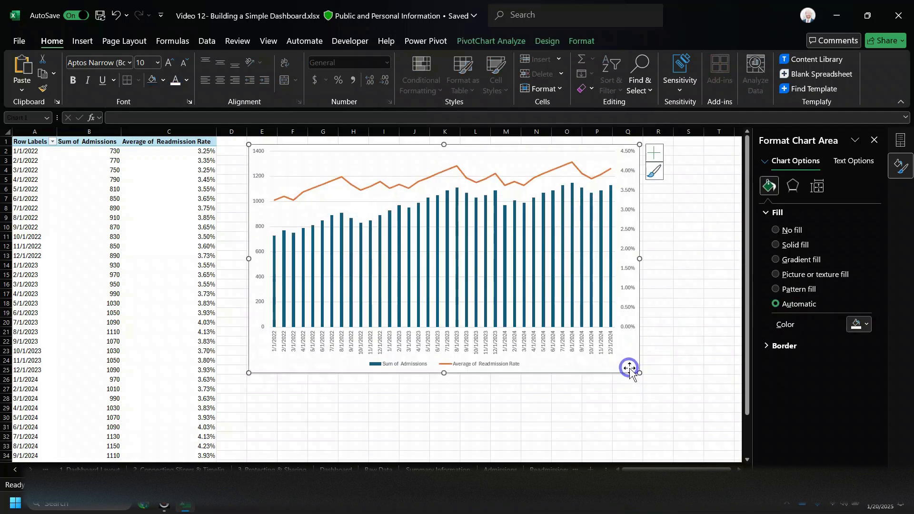
# Cut the combo chart and paste it into the Dashboard sheet's merged "Discharges w readmission %" area
pyautogui.hotkey('ctrl', 'x')
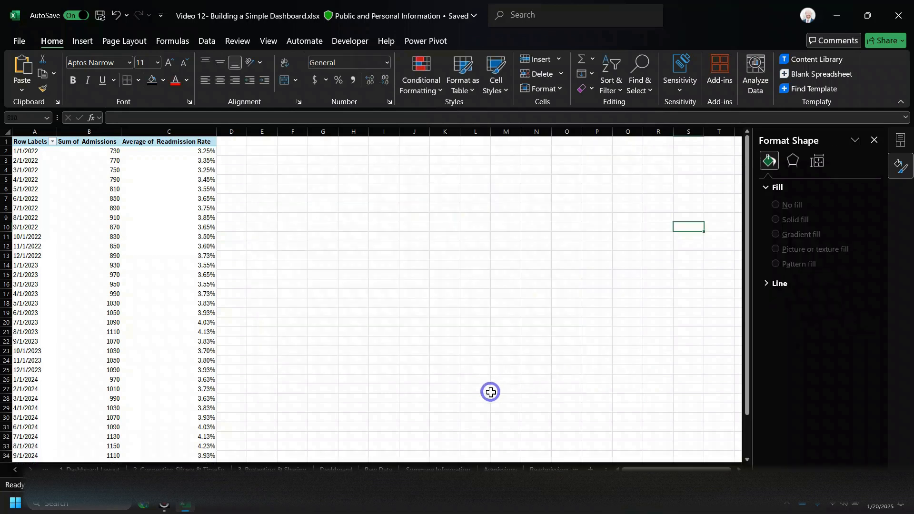
pyautogui.click(338, 469)
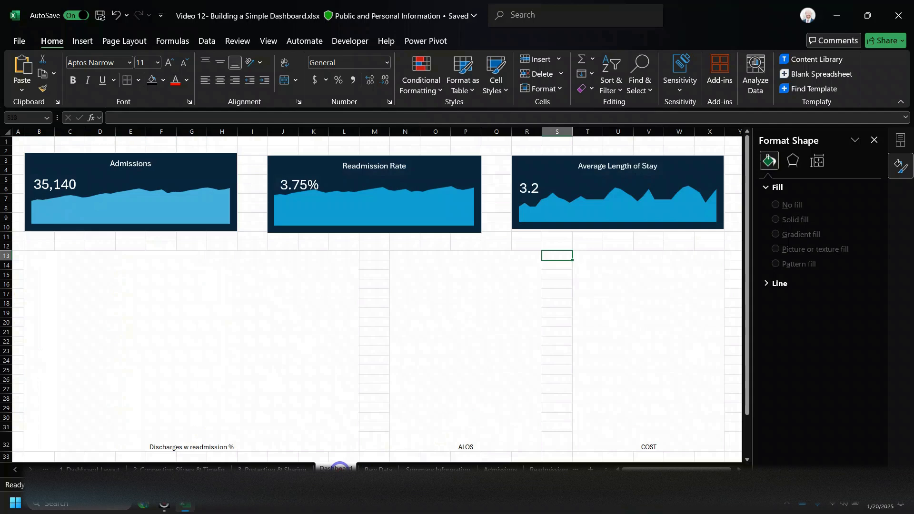
pyautogui.click(63, 290)
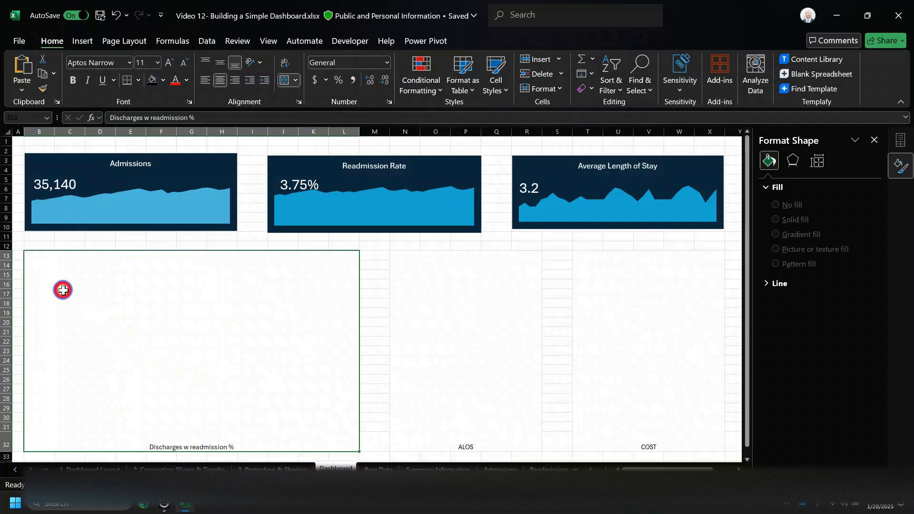
pyautogui.hotkey('ctrl', 'v')
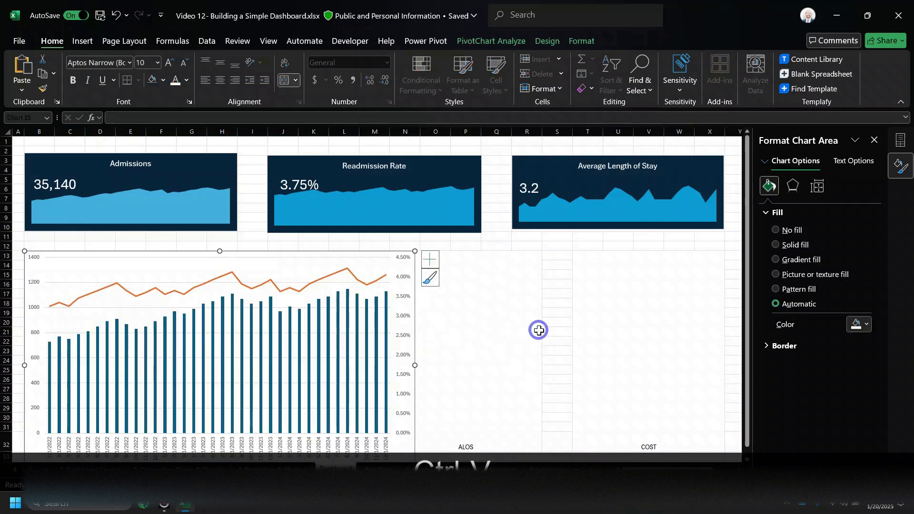
pyautogui.scroll(-2, 485, 336)
pyautogui.scroll(-1, 460, 389)
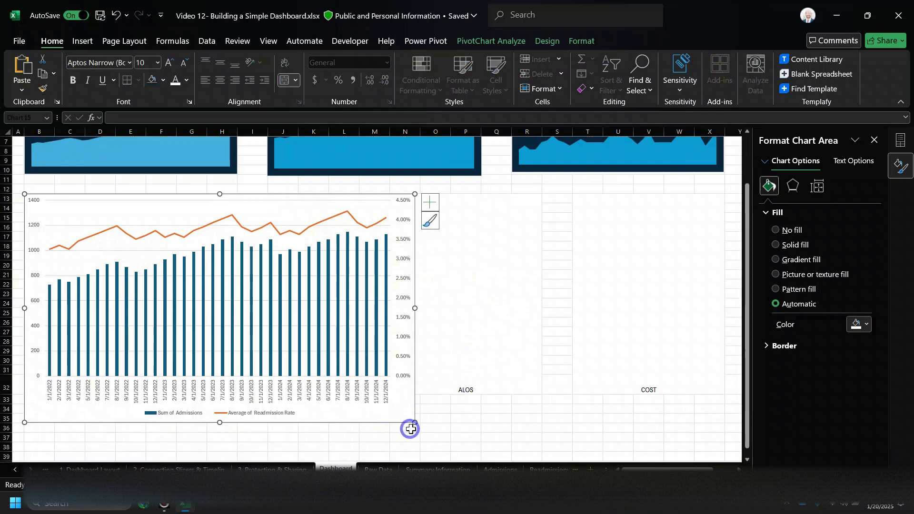
# Resize the combo chart to fit the merged "Discharges w readmission %" area, ending at column L and row 32
pyautogui.moveTo(414, 422); pyautogui.dragTo(366, 388)
pyautogui.click(350, 375)
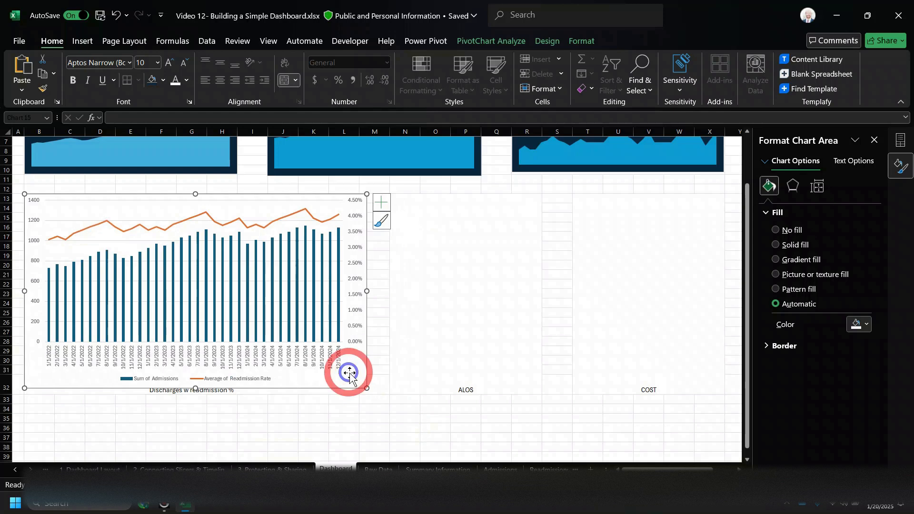
pyautogui.moveTo(361, 385)
pyautogui.mouseDown()
pyautogui.moveTo(352, 380)
pyautogui.moveTo(360, 394)
pyautogui.mouseUp()
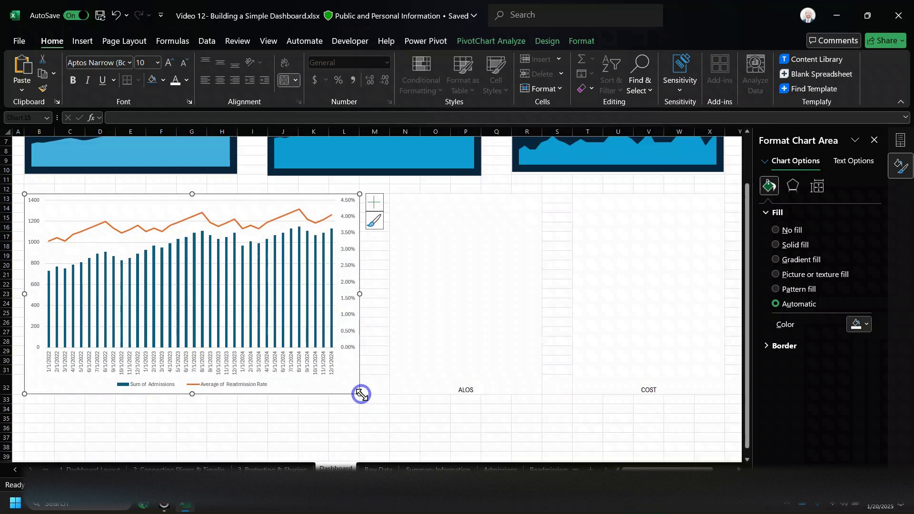
pyautogui.scroll(2, 353, 323)
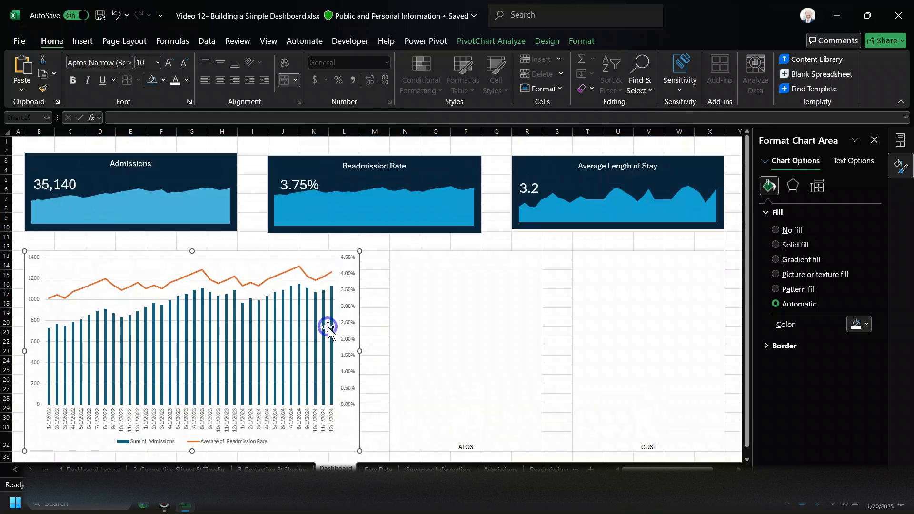
# Add a chart title to the combo chart reading "Admission with Readmission Rate by Month"
pyautogui.click(374, 260)
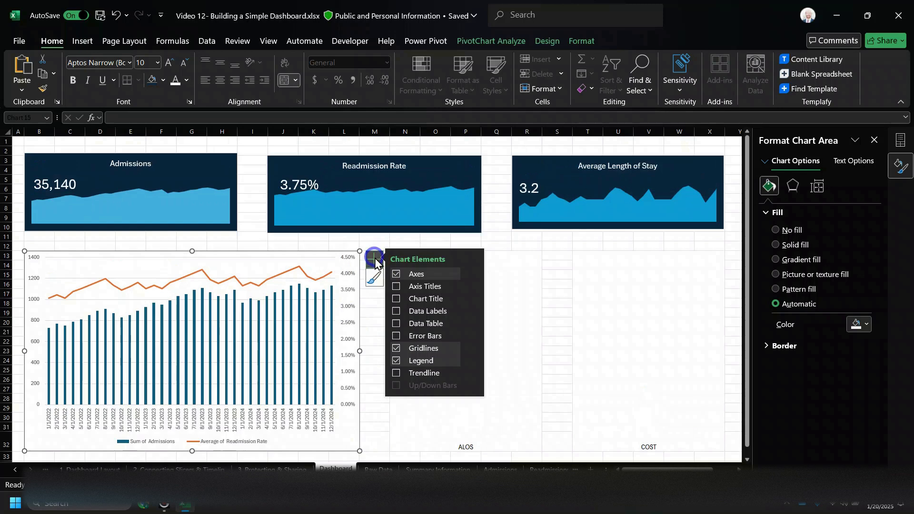
pyautogui.click(398, 299)
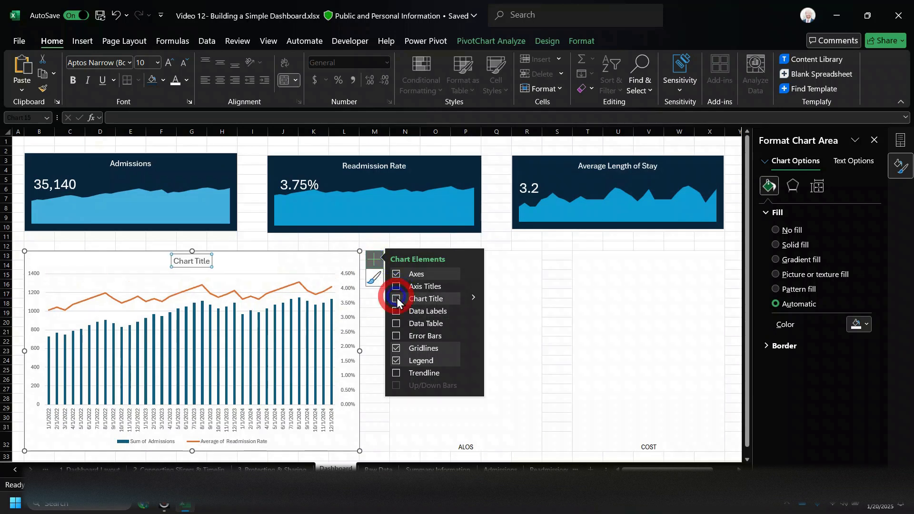
pyautogui.moveTo(187, 261); pyautogui.dragTo(224, 270)
pyautogui.press('End')
pyautogui.hotkey('shift', 'Home')
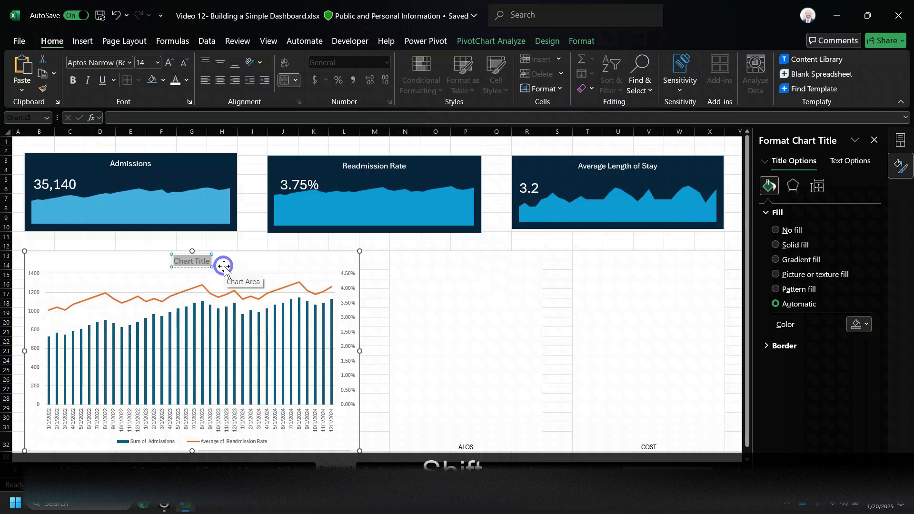
pyautogui.write('Admission')
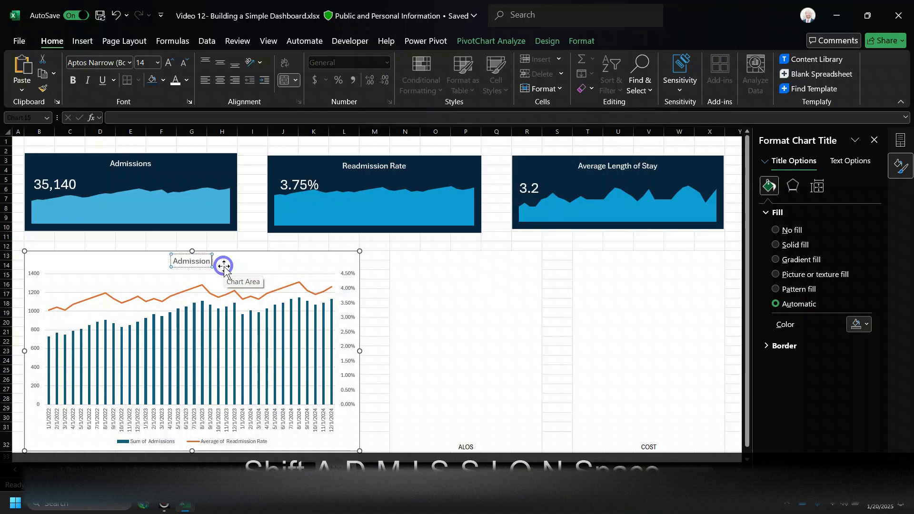
pyautogui.write(' with Rea')
pyautogui.write('dmission ')
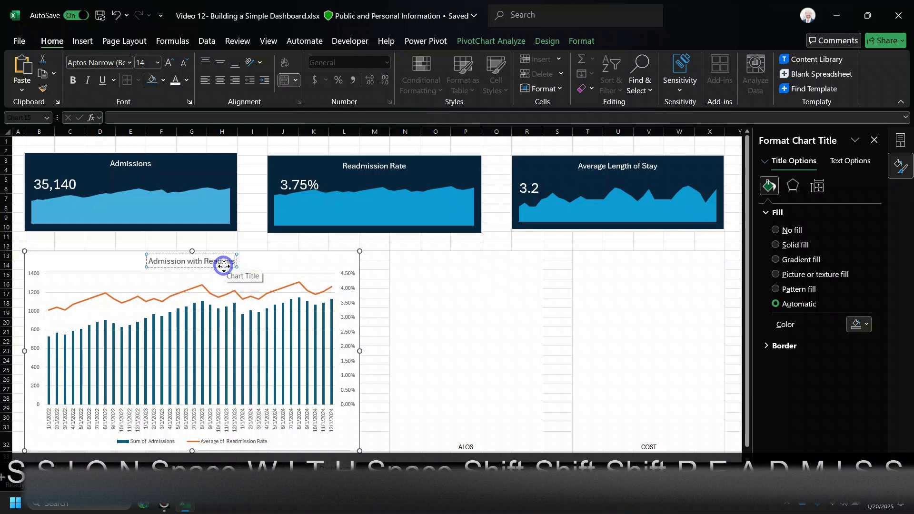
pyautogui.write('Rate by Month')
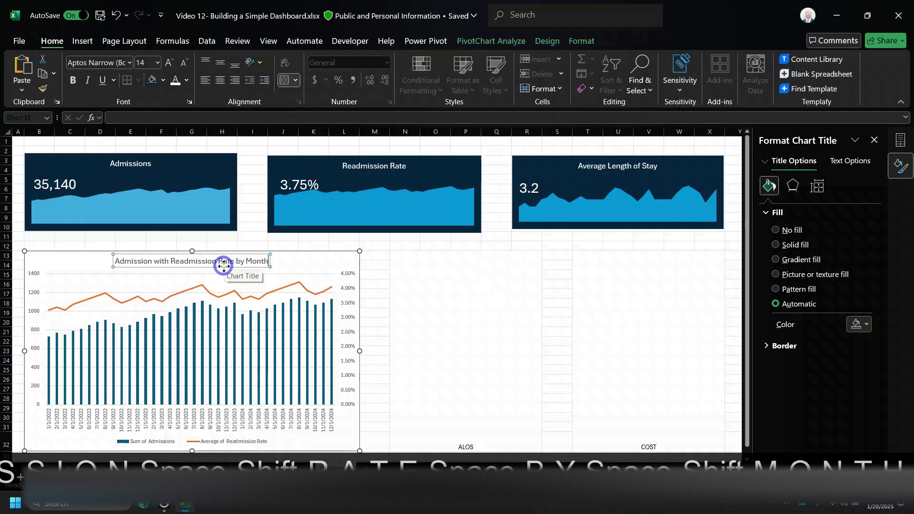
pyautogui.click(382, 259)
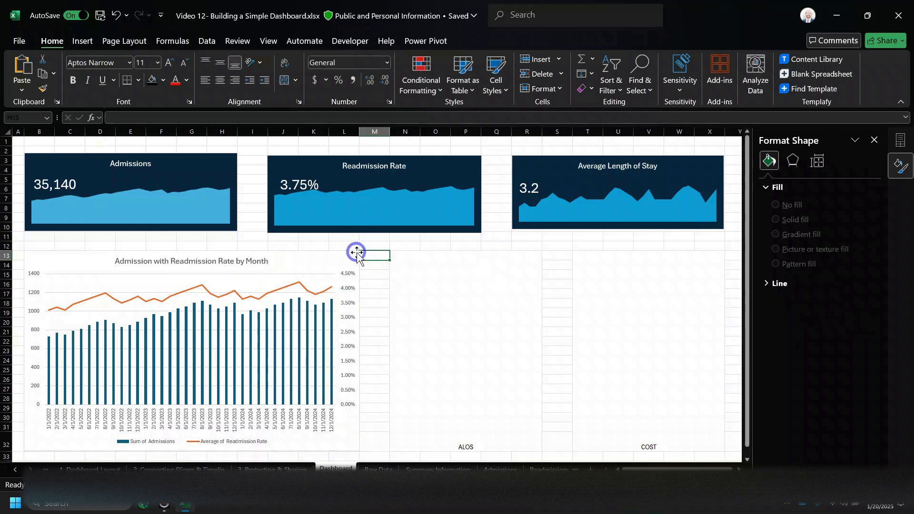
# Delete the major gridlines from the combo chart
pyautogui.click(328, 260)
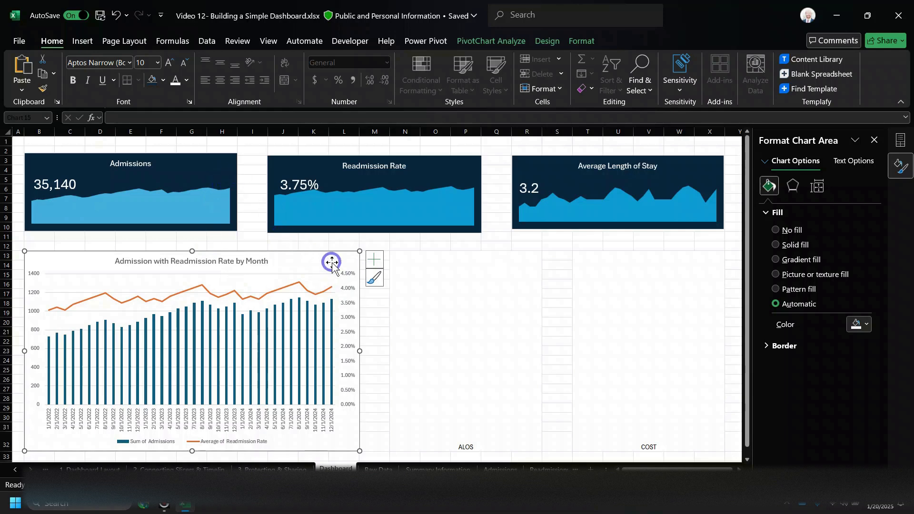
pyautogui.click(323, 273)
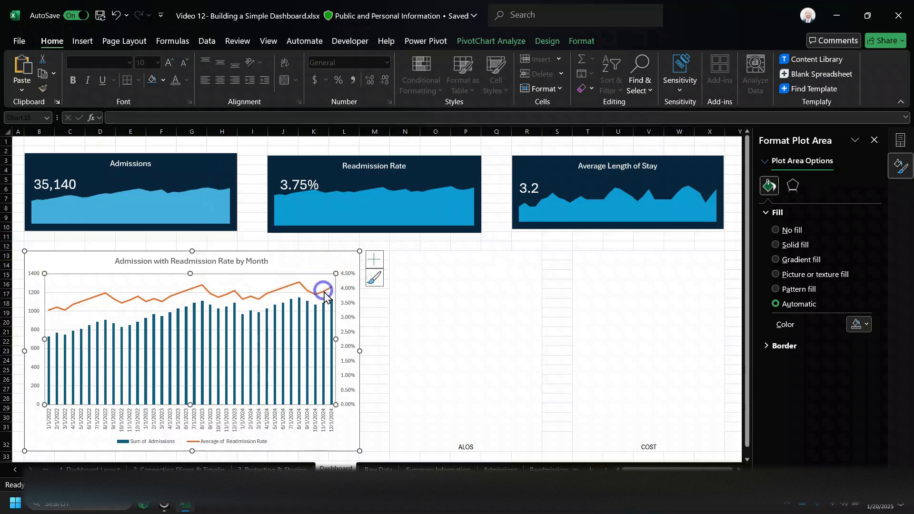
pyautogui.click(296, 294)
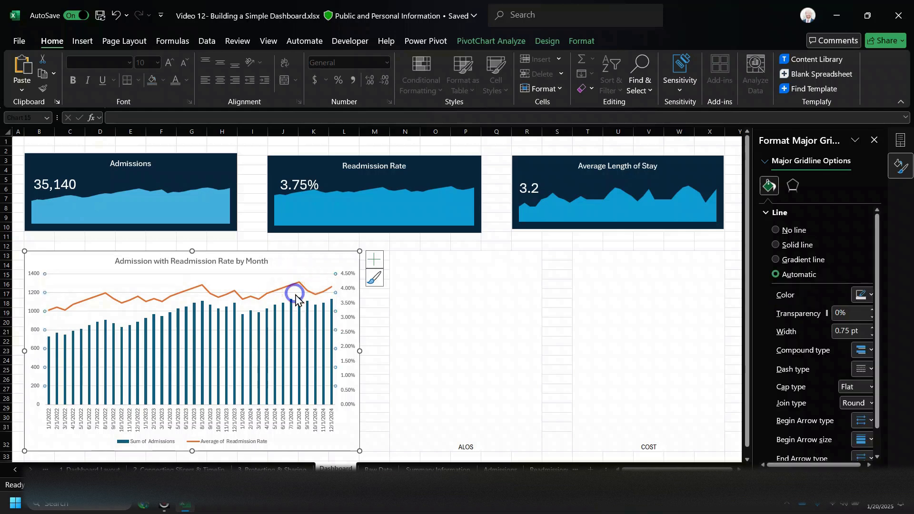
pyautogui.press('Delete')
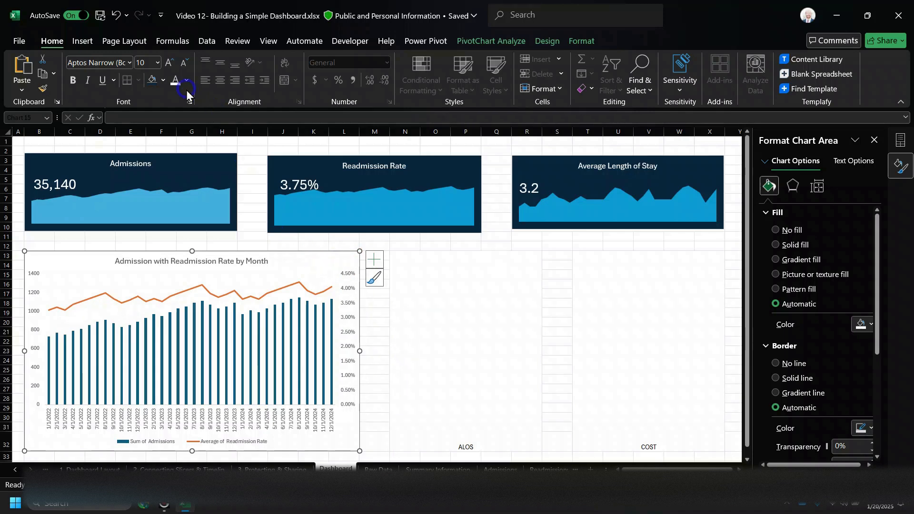
# Fill the combo chart's background with dark navy blue and recolor its admissions columns bright blue
pyautogui.click(153, 80)
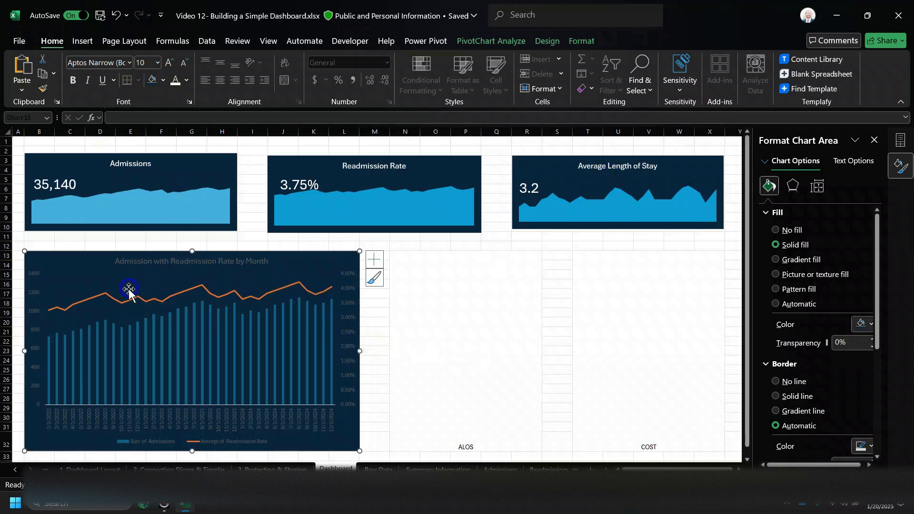
pyautogui.click(96, 342)
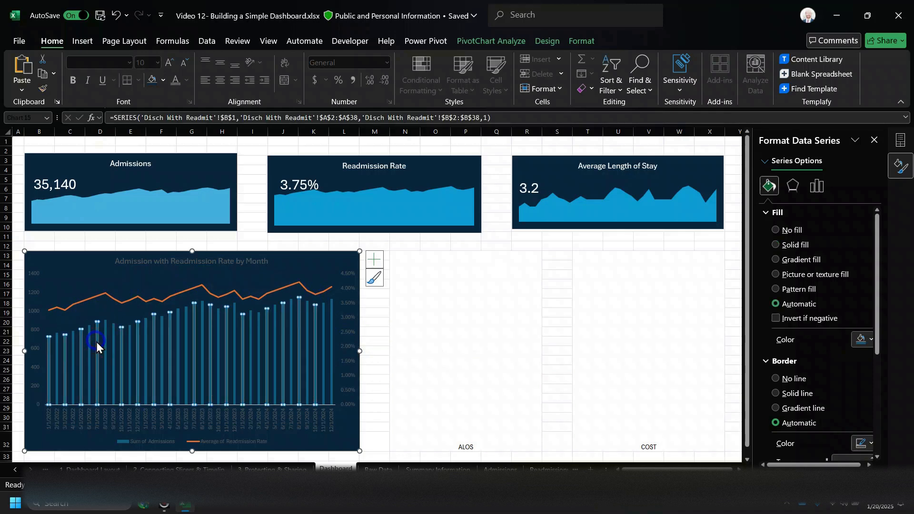
pyautogui.click(162, 81)
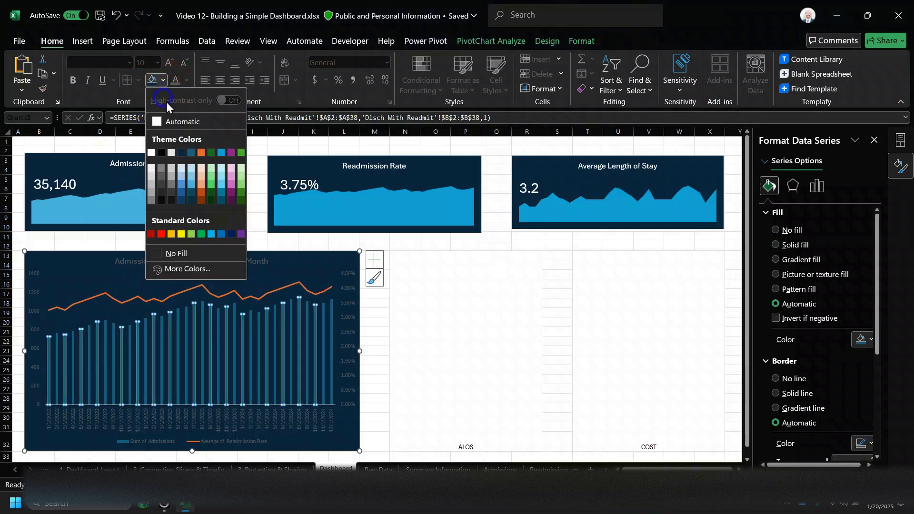
pyautogui.click(221, 154)
pyautogui.click(369, 338)
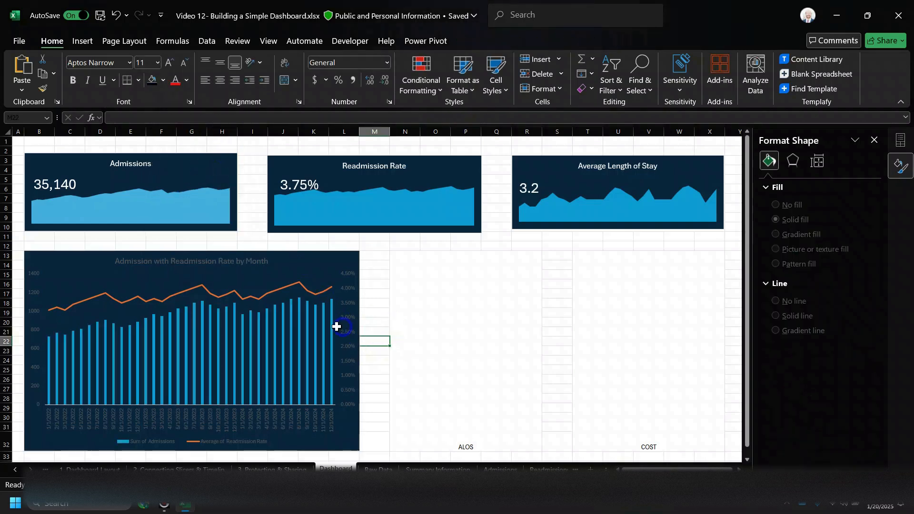
pyautogui.click(298, 324)
pyautogui.click(370, 320)
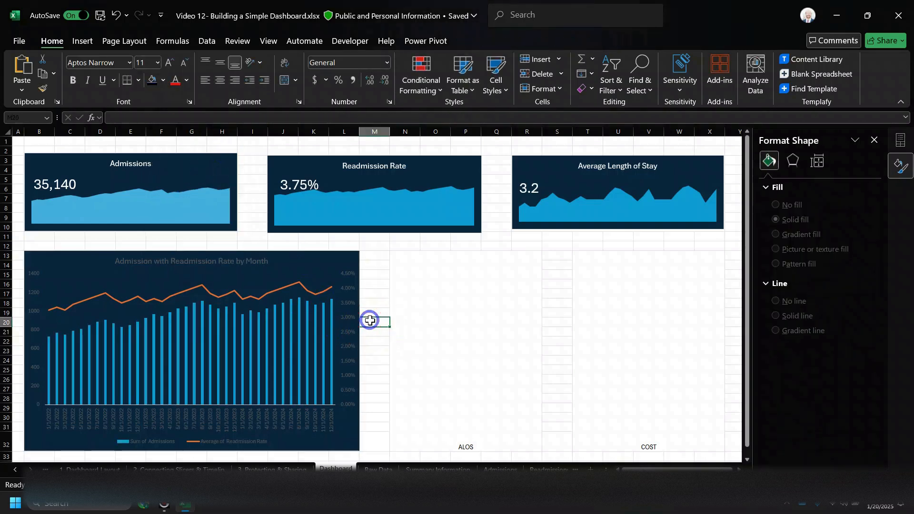
# Make the labels of the combo chart's readmission rate, admissions and date axes white
pyautogui.click(347, 321)
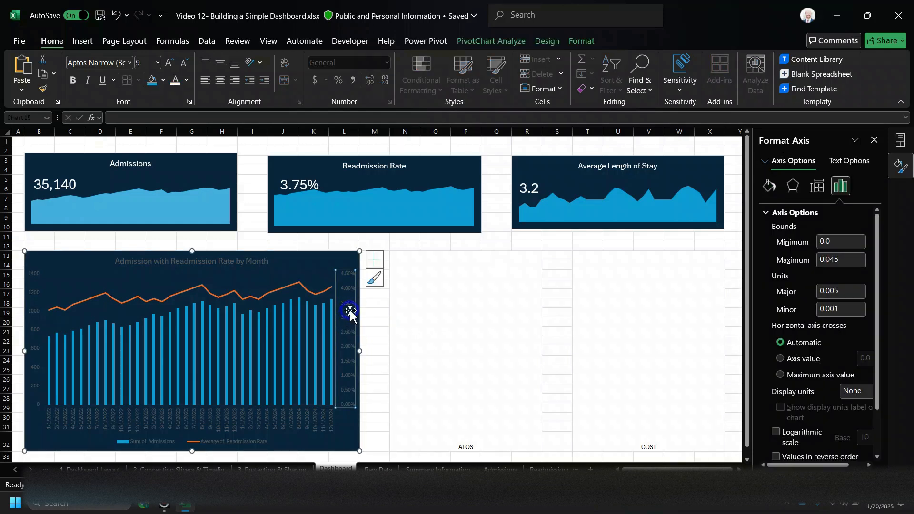
pyautogui.click(176, 81)
pyautogui.click(167, 311)
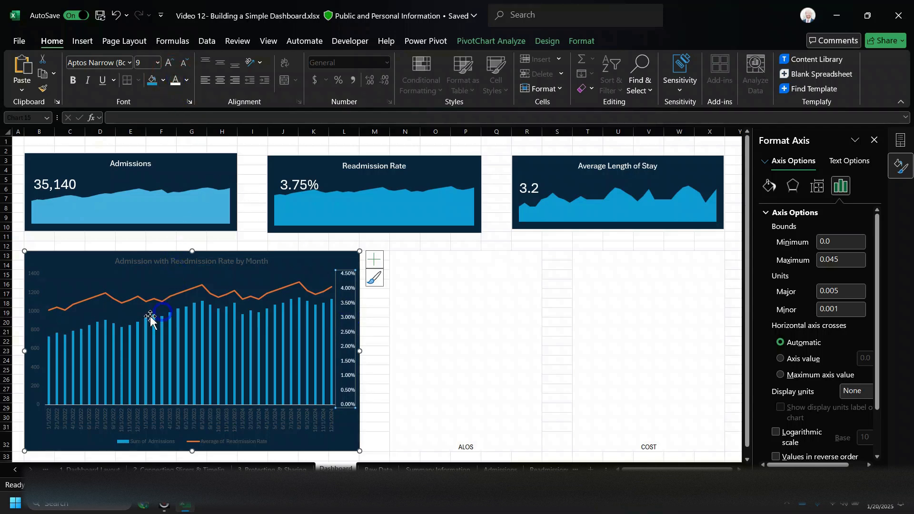
pyautogui.click(34, 314)
pyautogui.click(175, 82)
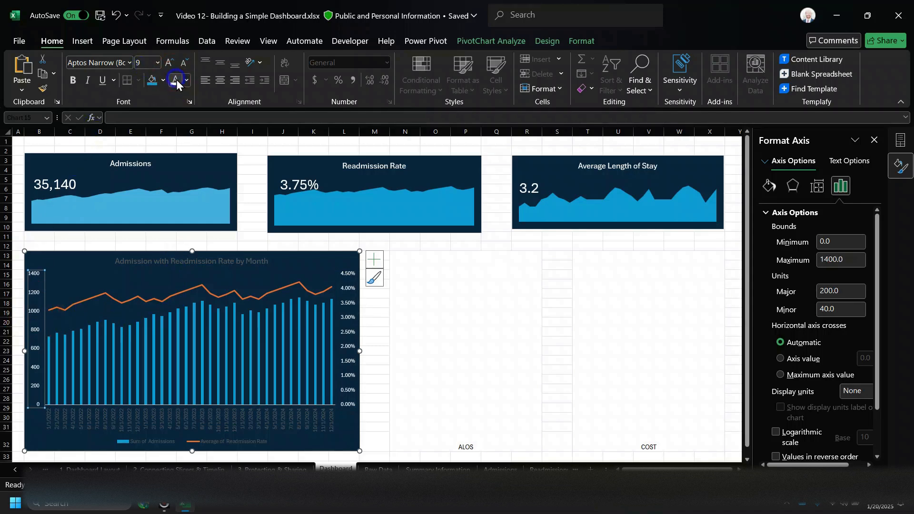
pyautogui.click(148, 415)
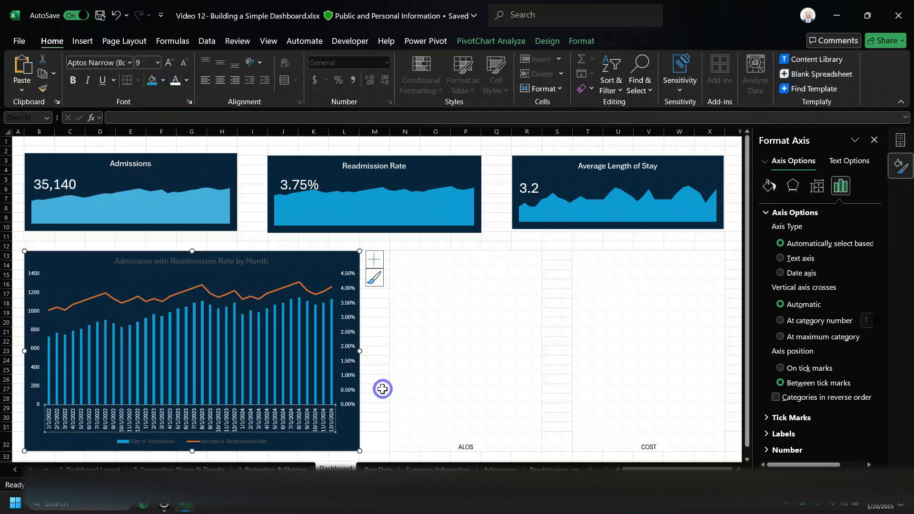
pyautogui.click(381, 387)
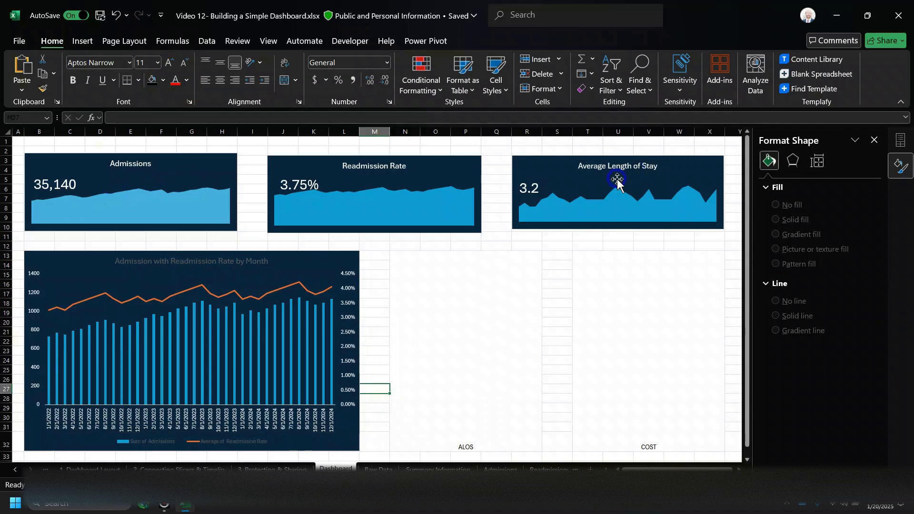
# Change the text of the combo chart's title to white
pyautogui.click(123, 263)
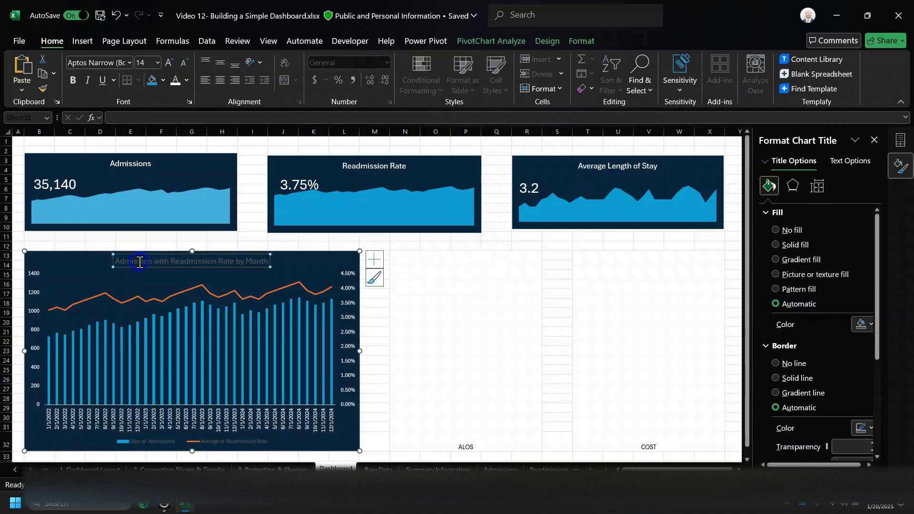
pyautogui.doubleClick(138, 262)
pyautogui.press('End')
pyautogui.hotkey('shift', 'Home')
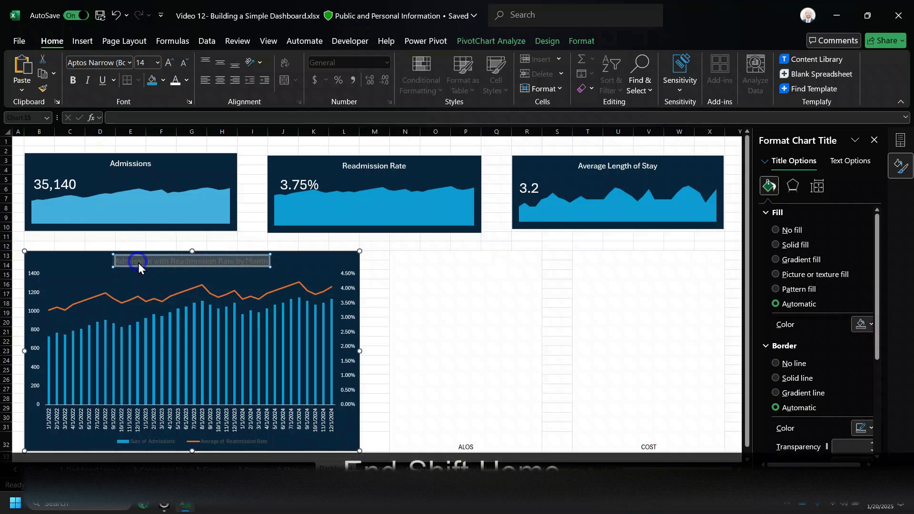
pyautogui.click(176, 79)
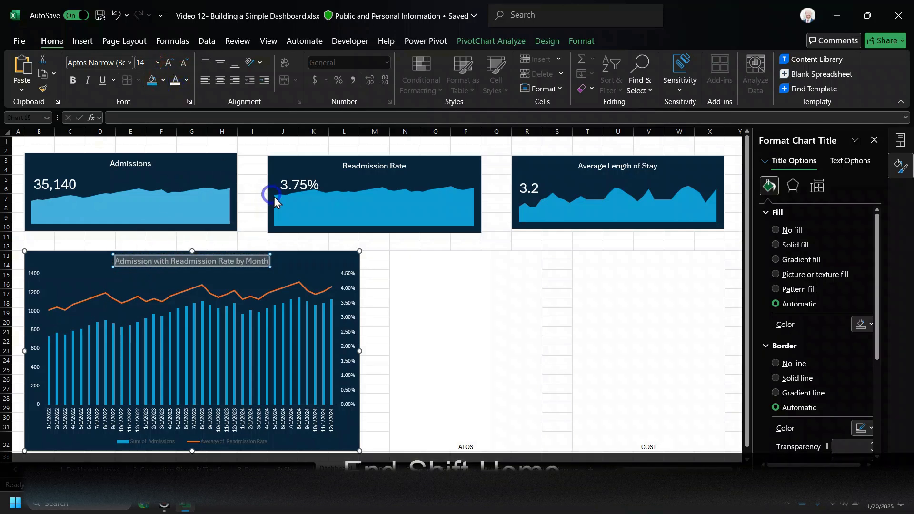
pyautogui.click(372, 272)
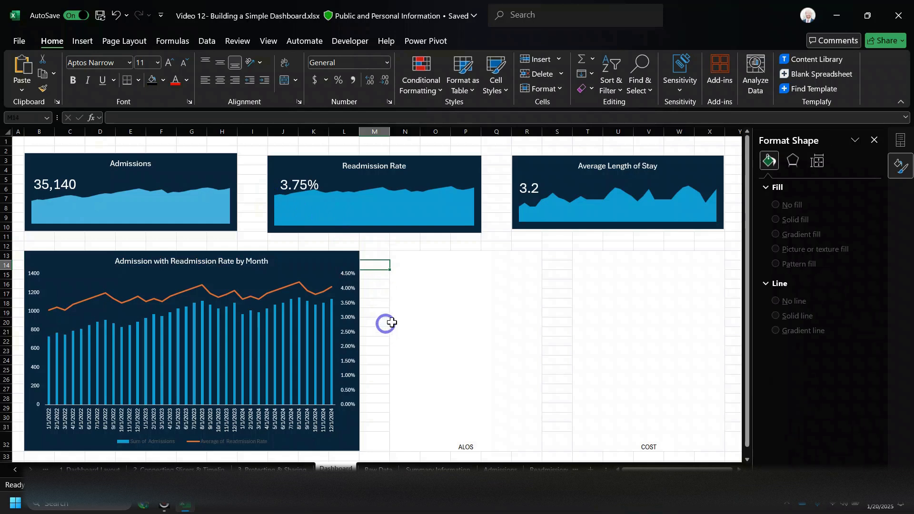
# Close the formatting pane and shorten the Department slicer so it ends just below Pediatrics, around row 11
pyautogui.click(876, 141)
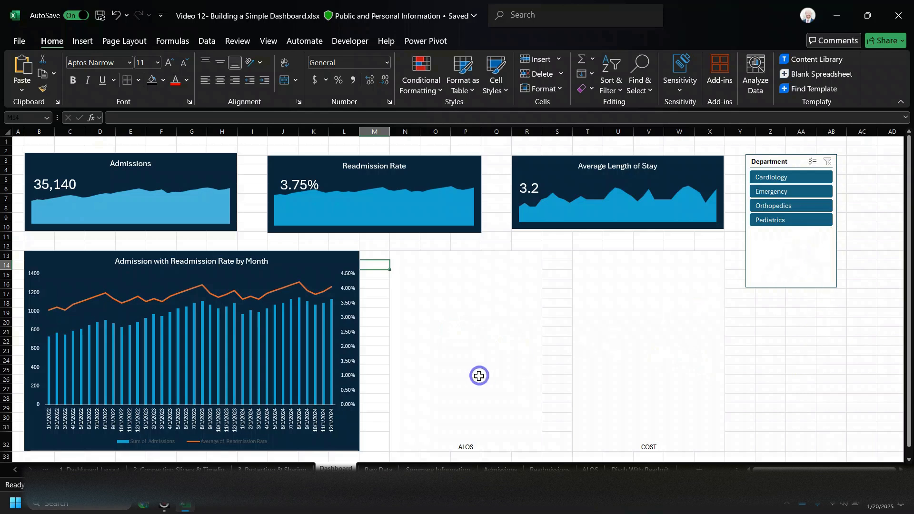
pyautogui.click(446, 370)
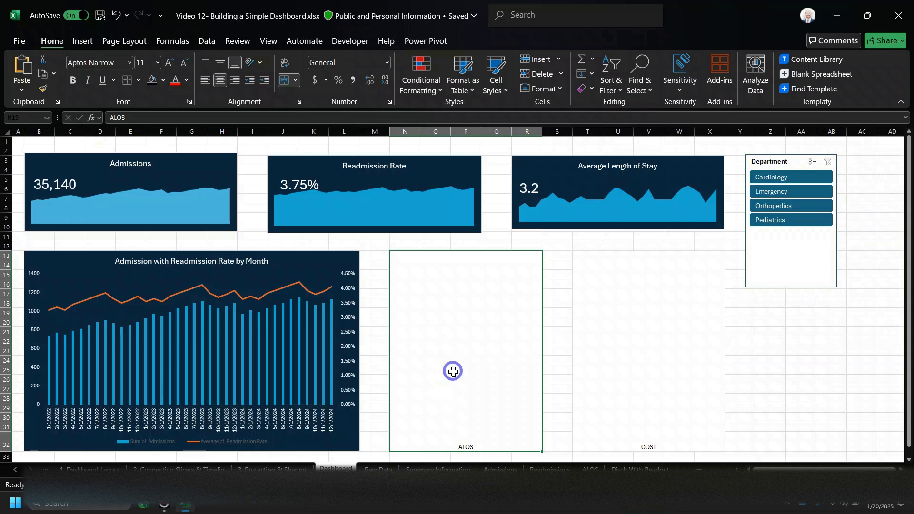
pyautogui.click(678, 394)
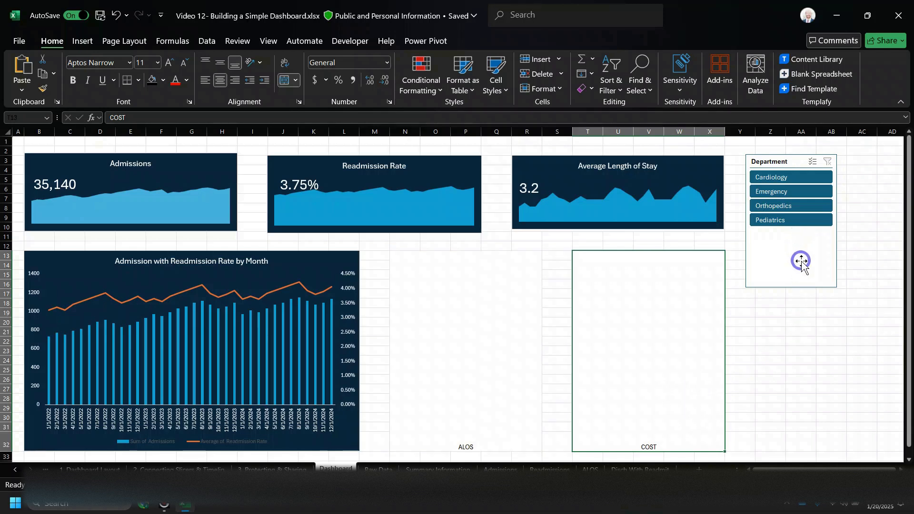
pyautogui.click(797, 287)
pyautogui.moveTo(792, 287); pyautogui.dragTo(792, 236)
pyautogui.click(496, 316)
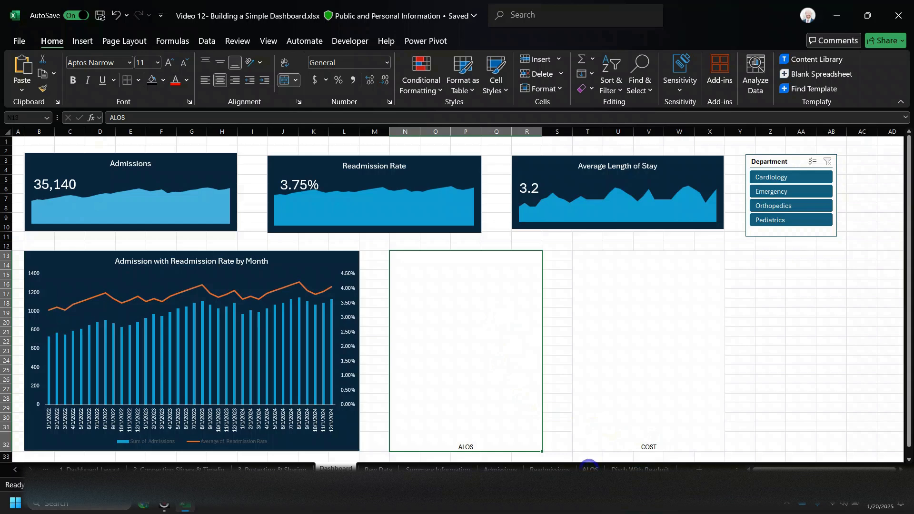
# Add a new worksheet, place it right after the ALOS sheet, and name it "ALOS over Tie"
pyautogui.click(721, 469)
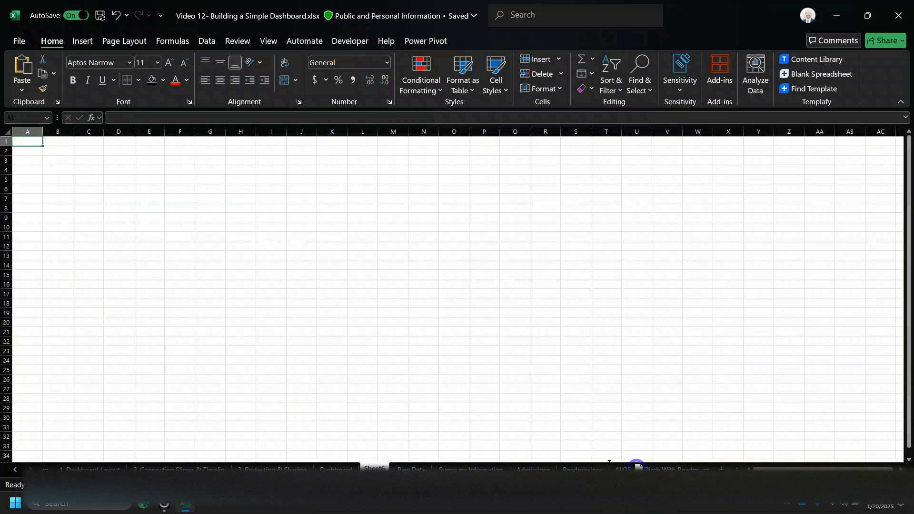
pyautogui.moveTo(643, 464); pyautogui.dragTo(623, 467)
pyautogui.doubleClick(621, 469)
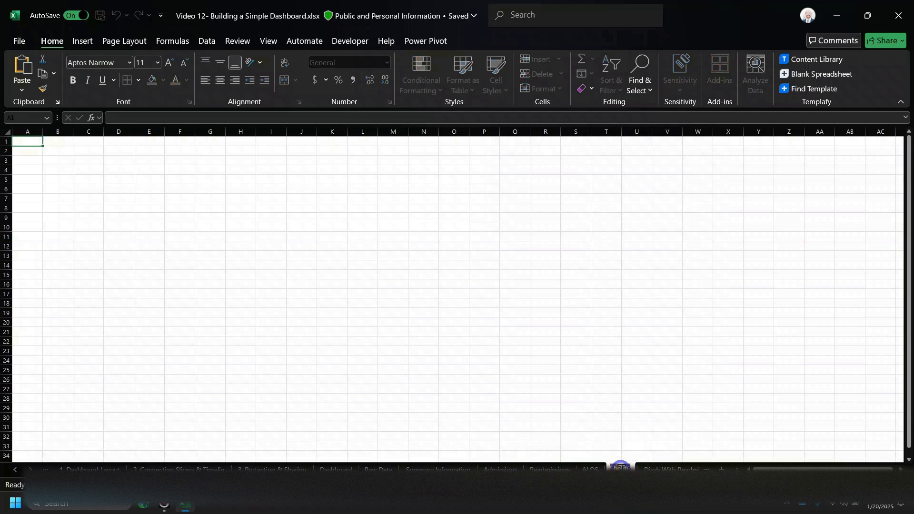
pyautogui.write('ALOS over ')
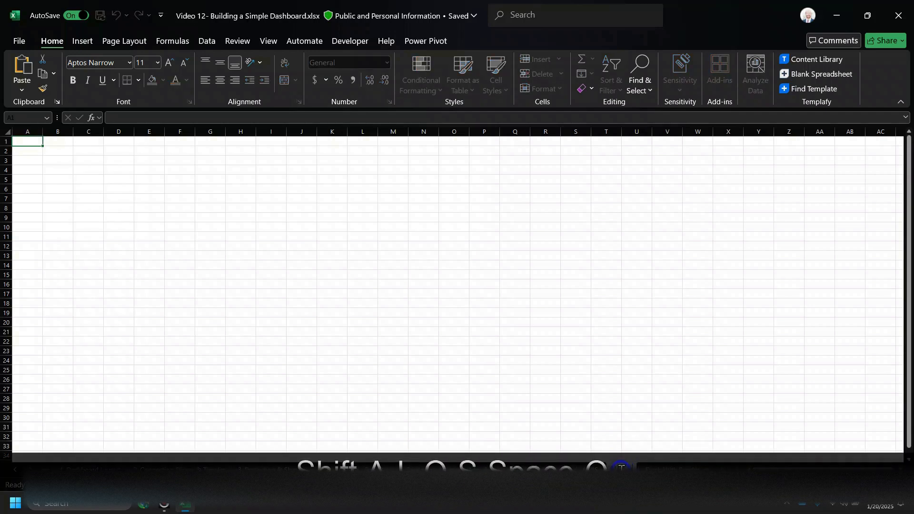
pyautogui.write('Tle')
pyautogui.press('Return')
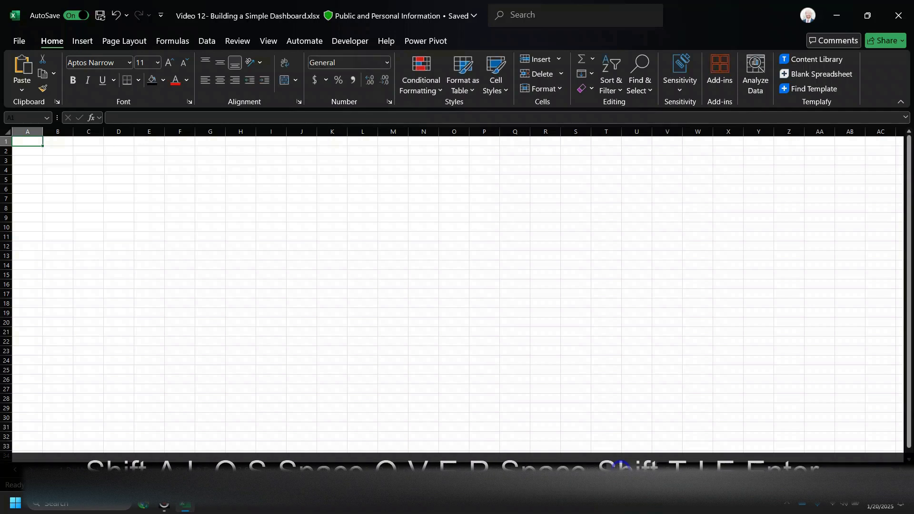
# Insert a PivotChart at cell A1 of the new sheet, using "eng" as its data source
pyautogui.click(53, 149)
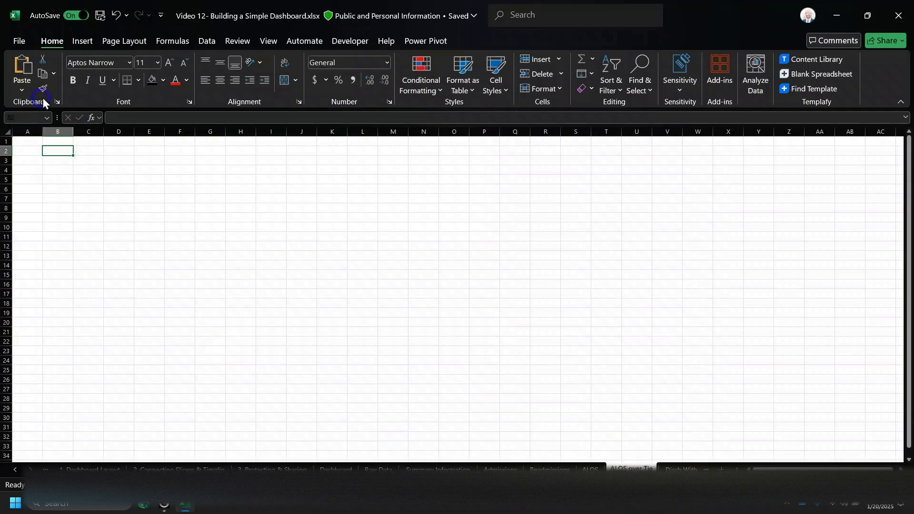
pyautogui.click(29, 125)
pyautogui.click(28, 141)
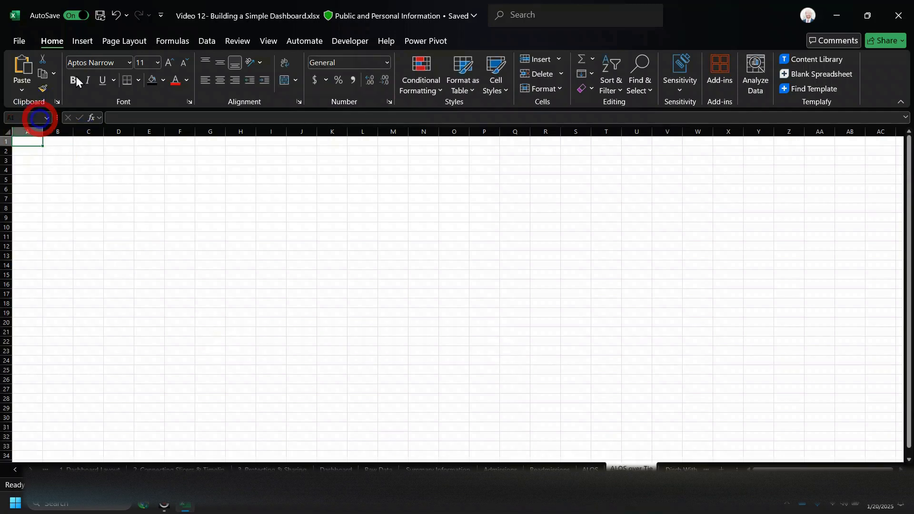
pyautogui.click(84, 41)
pyautogui.click(467, 90)
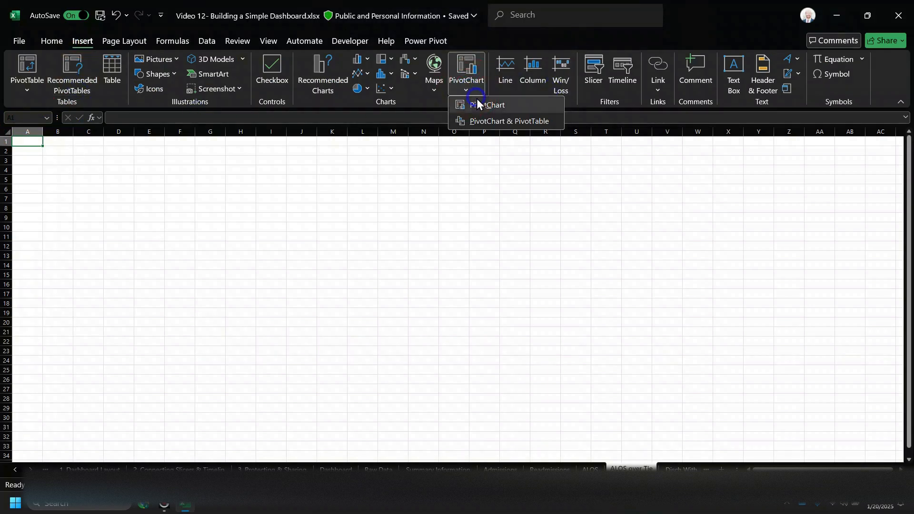
pyautogui.click(477, 104)
pyautogui.write('eng')
pyautogui.press('Return')
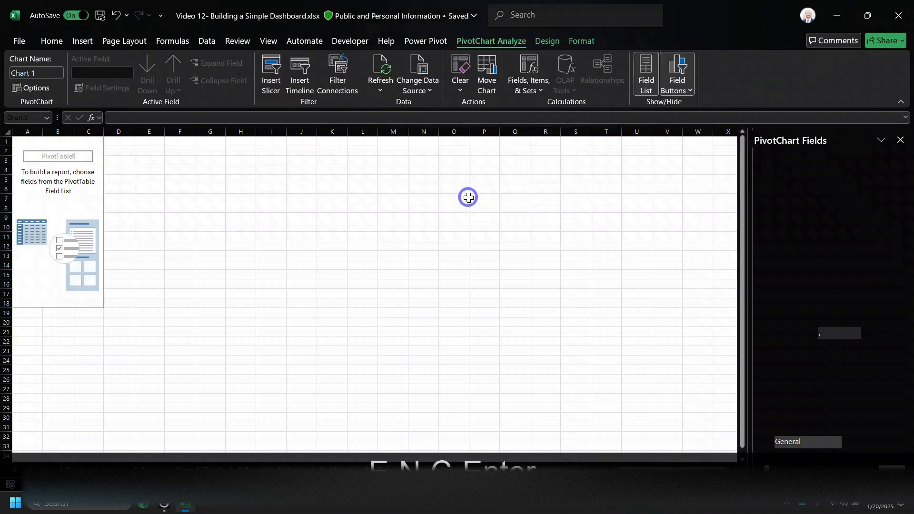
# Move the empty PivotChart beside the table and add Date, with automatic grouping undone, as its axis and Avg LOS as its values
pyautogui.moveTo(555, 258); pyautogui.dragTo(384, 180)
pyautogui.click(759, 245)
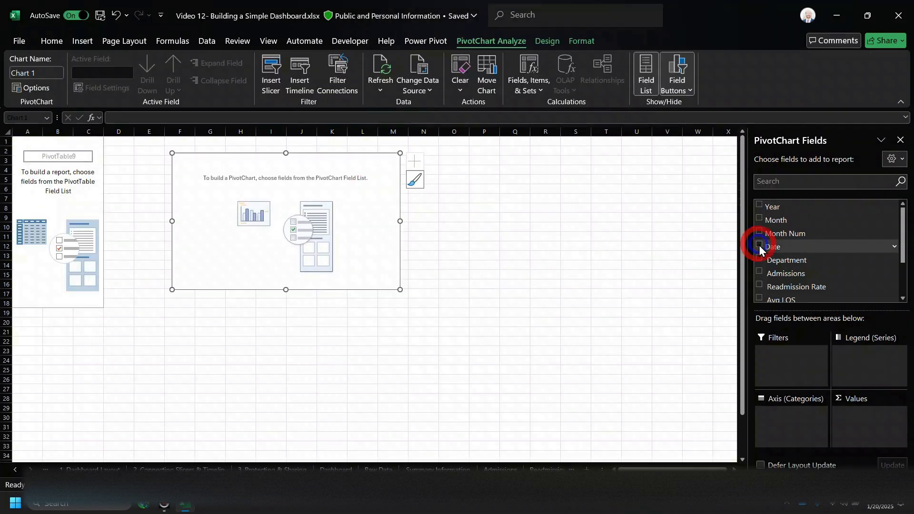
pyautogui.hotkey('ctrl', 'z')
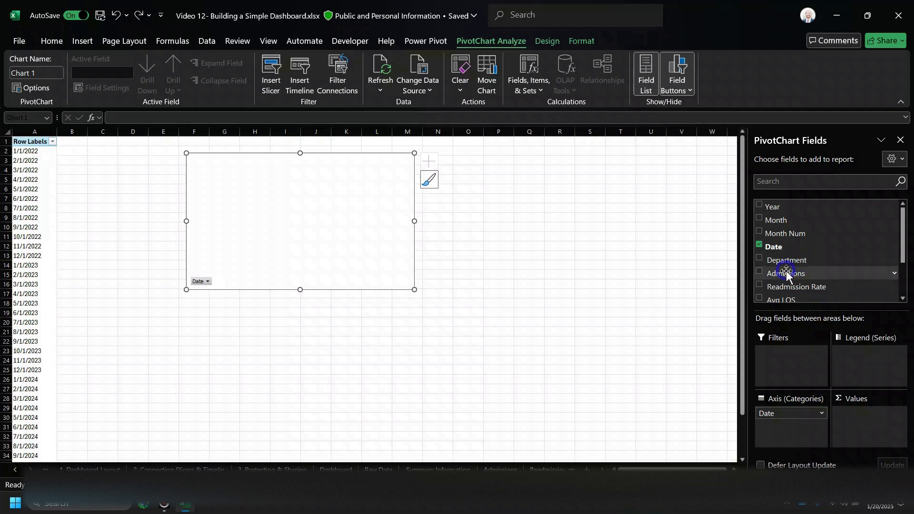
pyautogui.scroll(-1, 776, 279)
pyautogui.click(758, 276)
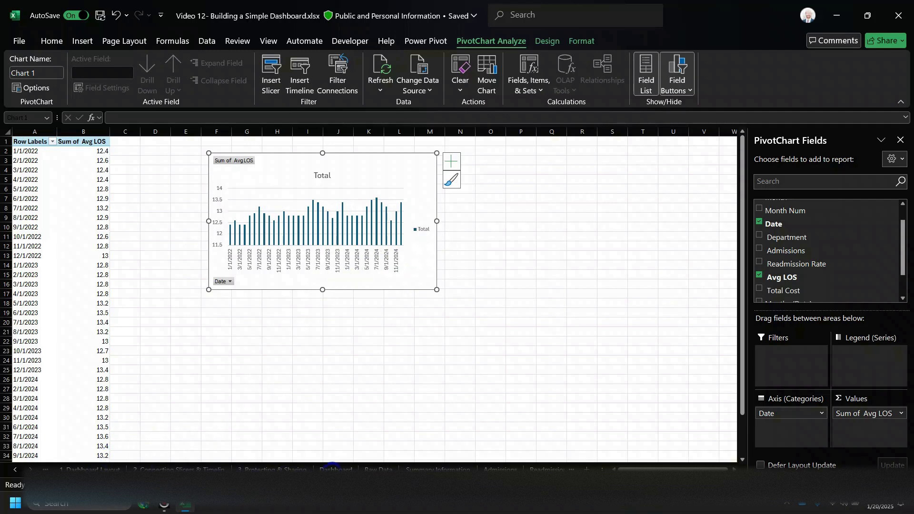
# Check the ALOS space on the Dashboard sheet, then change the new length-of-stay PivotChart to a Clustered Bar chart
pyautogui.click(334, 469)
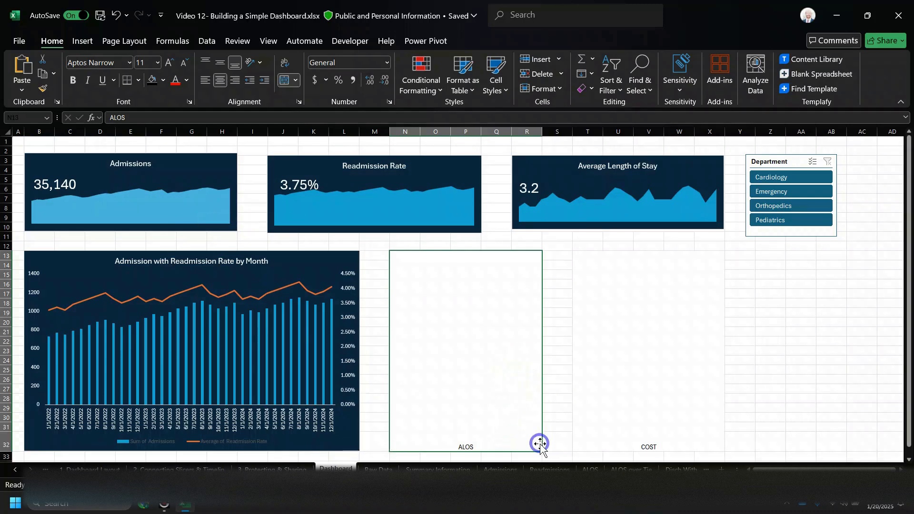
pyautogui.click(627, 470)
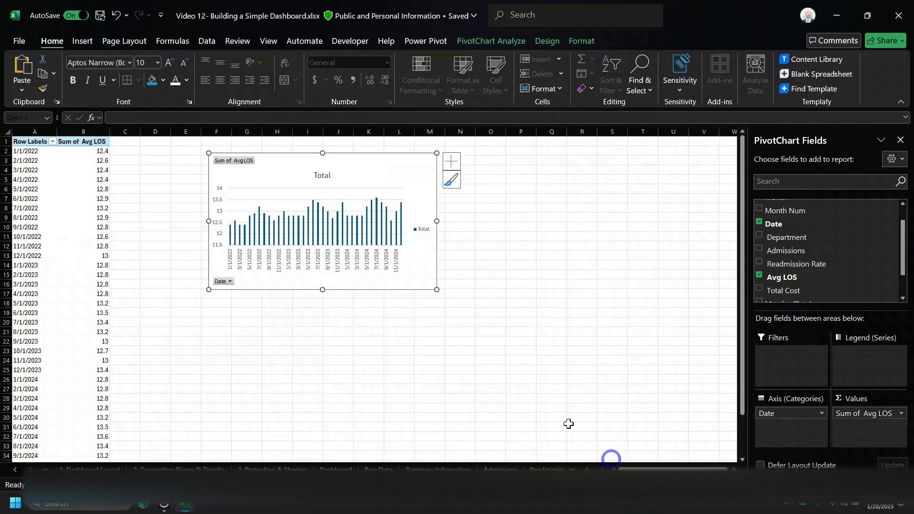
pyautogui.click(555, 41)
pyautogui.click(684, 95)
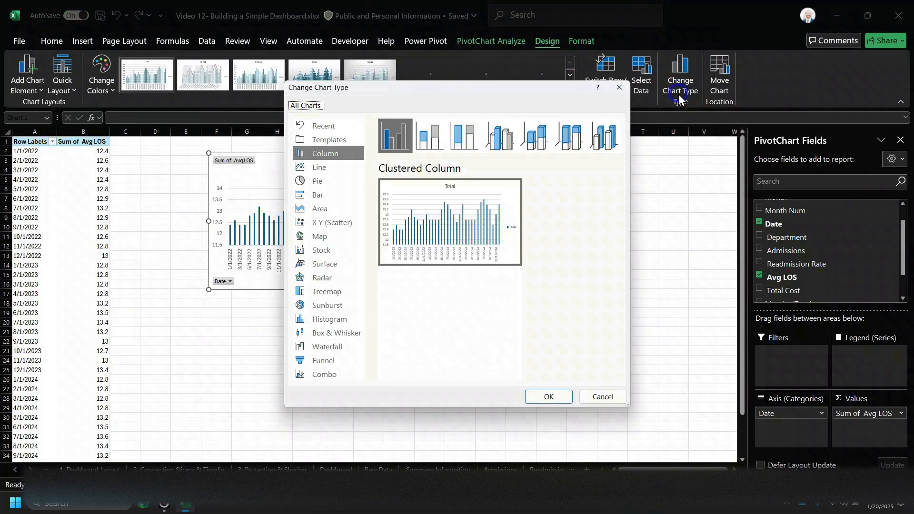
pyautogui.click(536, 152)
pyautogui.click(309, 198)
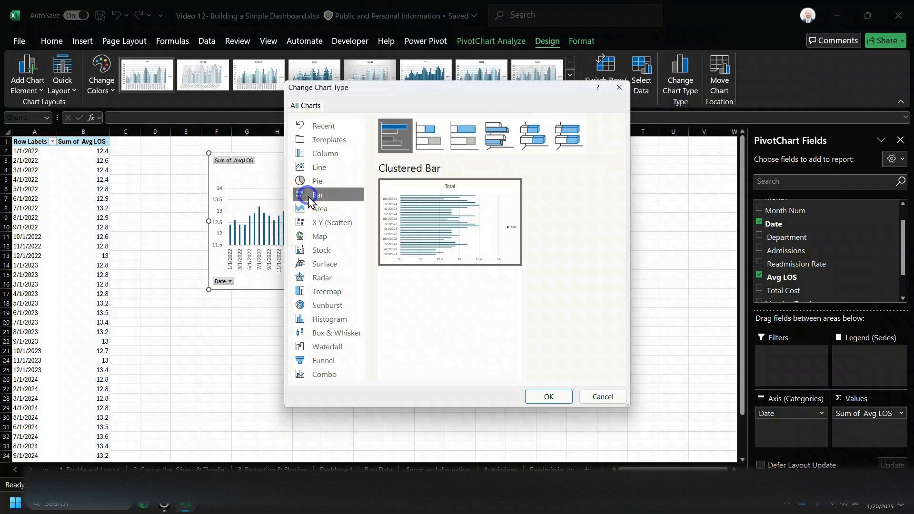
pyautogui.click(554, 397)
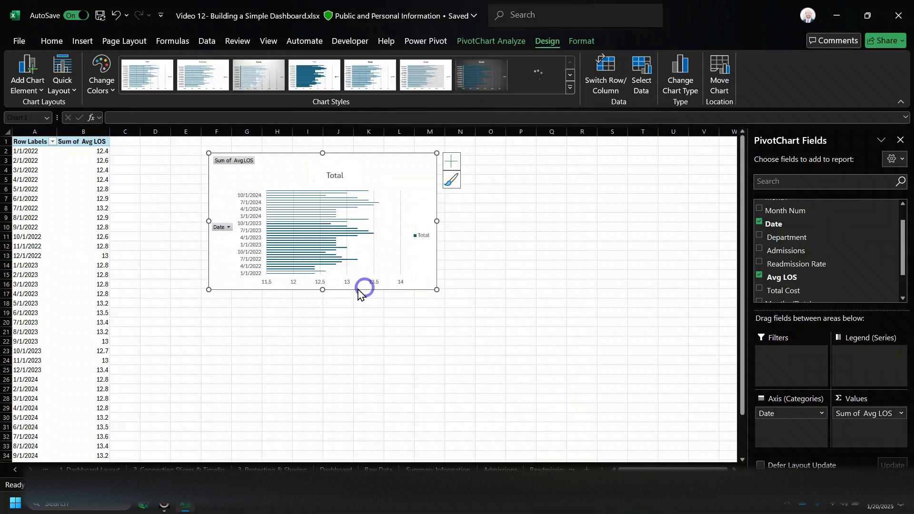
# Stretch the bar chart down to about row 23, narrow it slightly, and delete its legend
pyautogui.click(326, 293)
pyautogui.moveTo(322, 290); pyautogui.dragTo(322, 358)
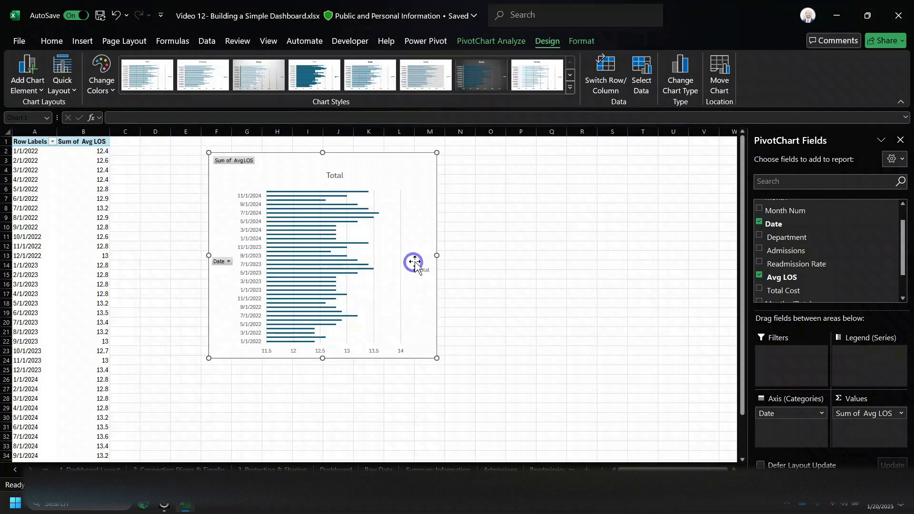
pyautogui.moveTo(438, 257); pyautogui.dragTo(429, 256)
pyautogui.click(413, 271)
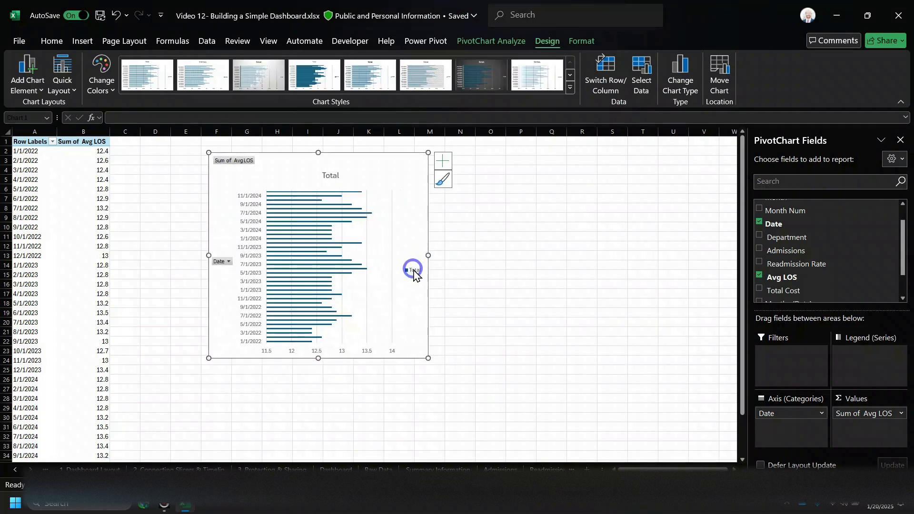
pyautogui.press('Delete')
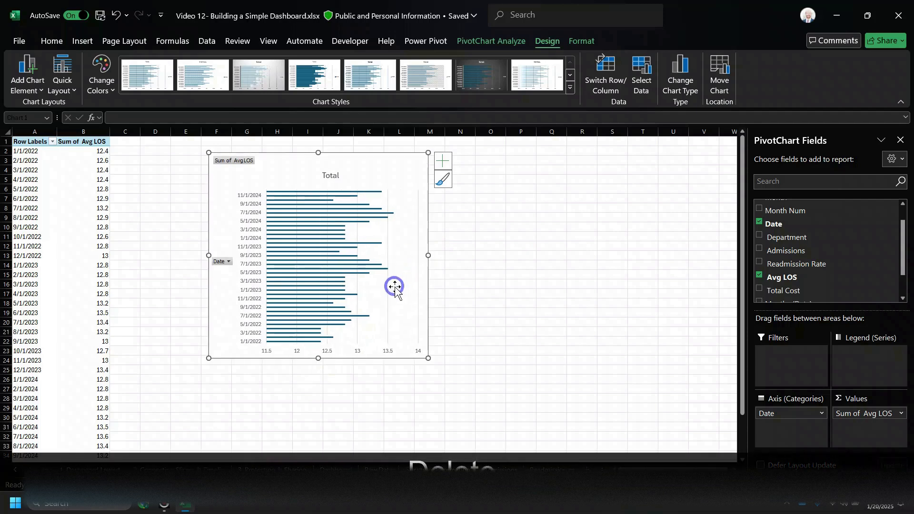
# Delete the bar chart's vertical gridlines and hide all its field buttons
pyautogui.click(393, 292)
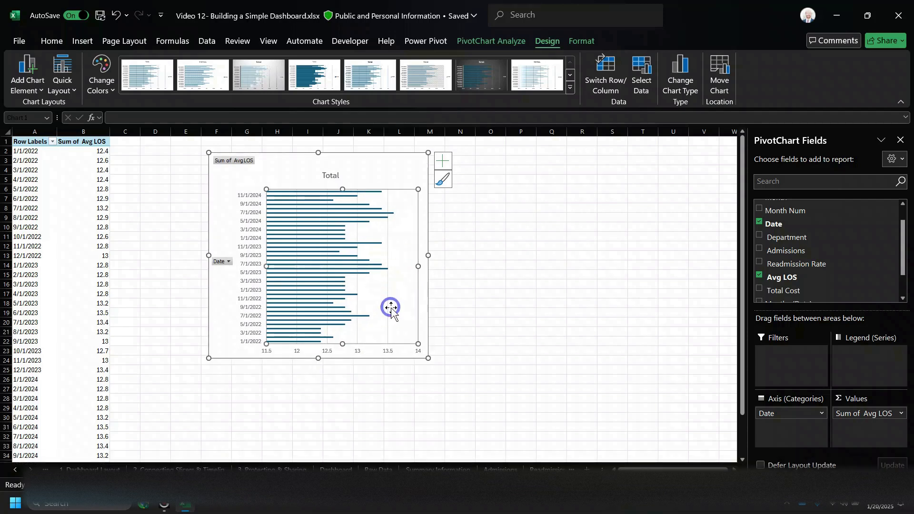
pyautogui.press('Delete')
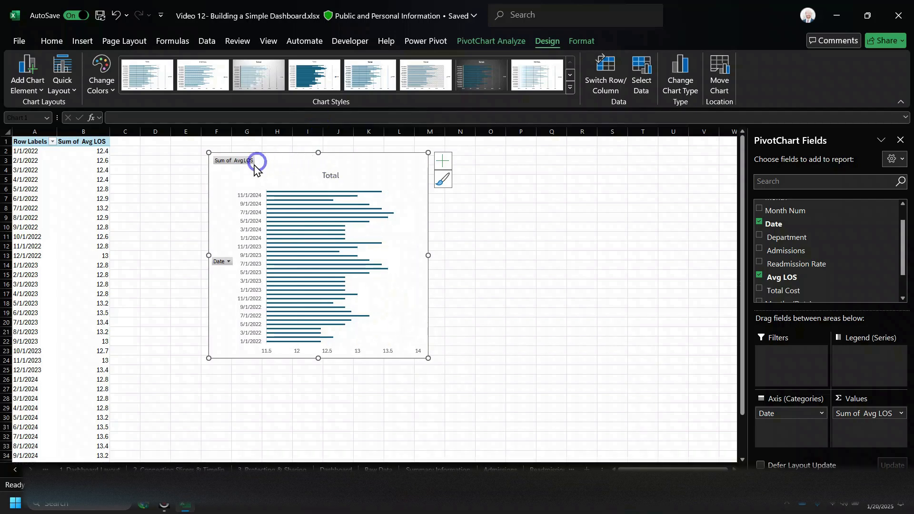
pyautogui.rightClick(238, 162)
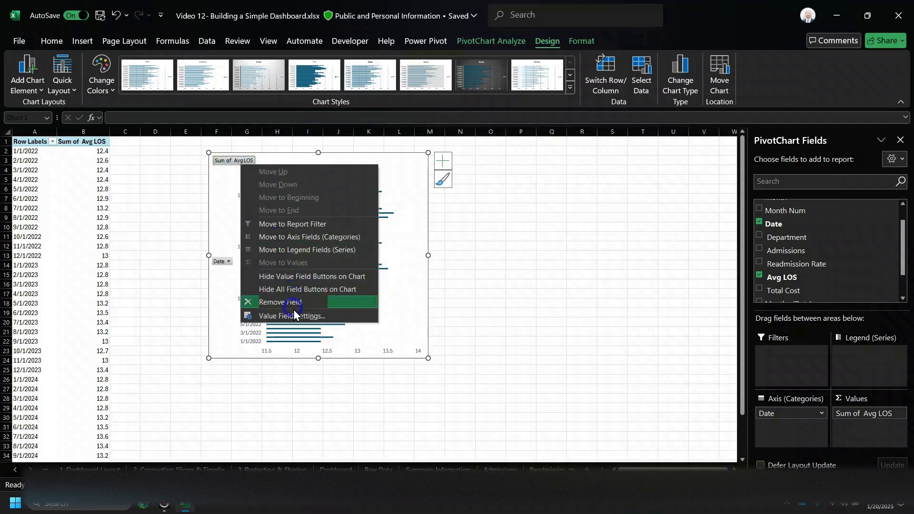
pyautogui.click(293, 292)
# Replace the bar chart's title with "Average Length of Stay"
pyautogui.click(314, 164)
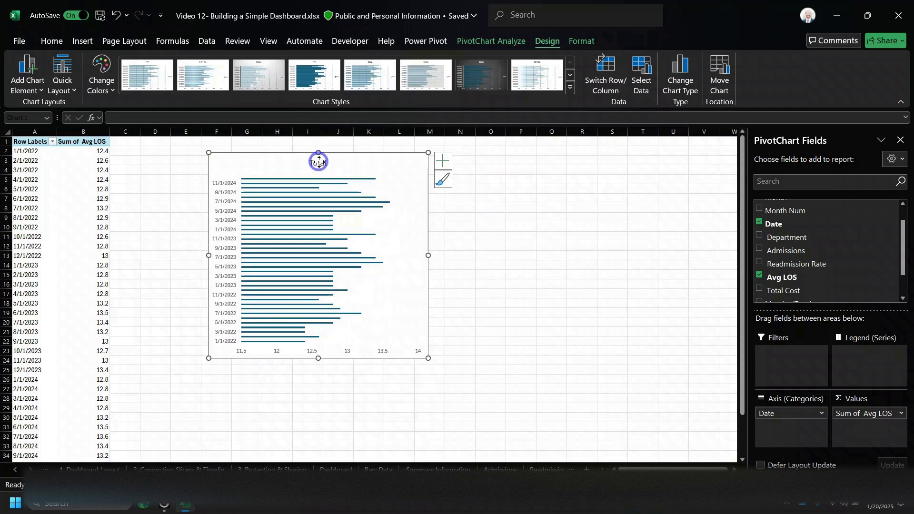
pyautogui.doubleClick(319, 164)
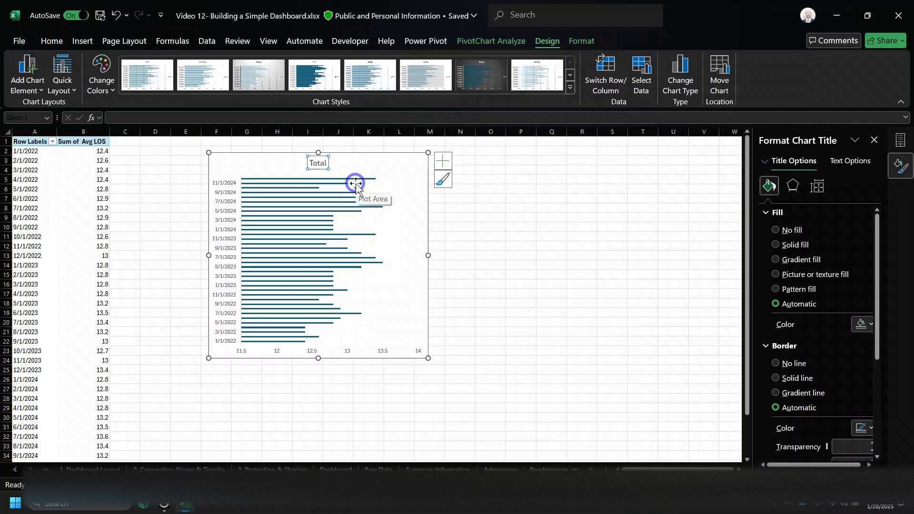
pyautogui.doubleClick(317, 164)
pyautogui.hotkey('shift', 'End')
pyautogui.write('Avera')
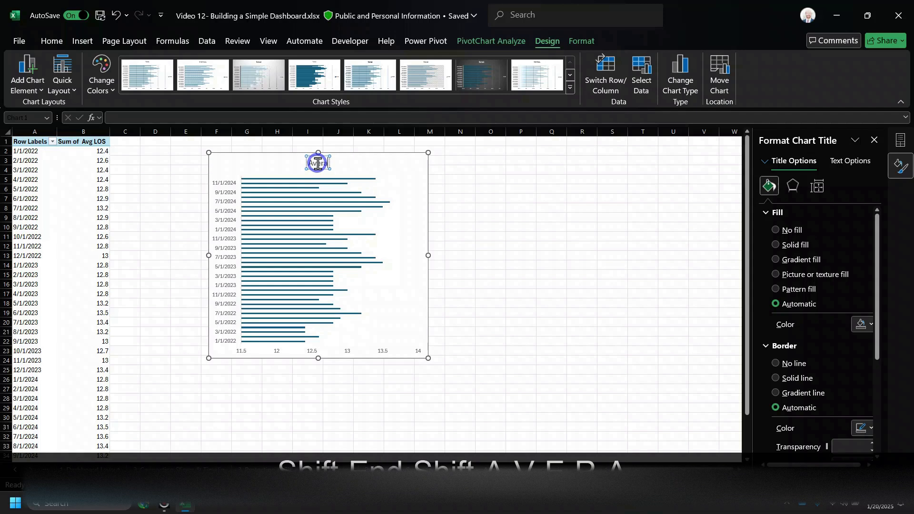
pyautogui.press('BackSpace')
pyautogui.write('age')
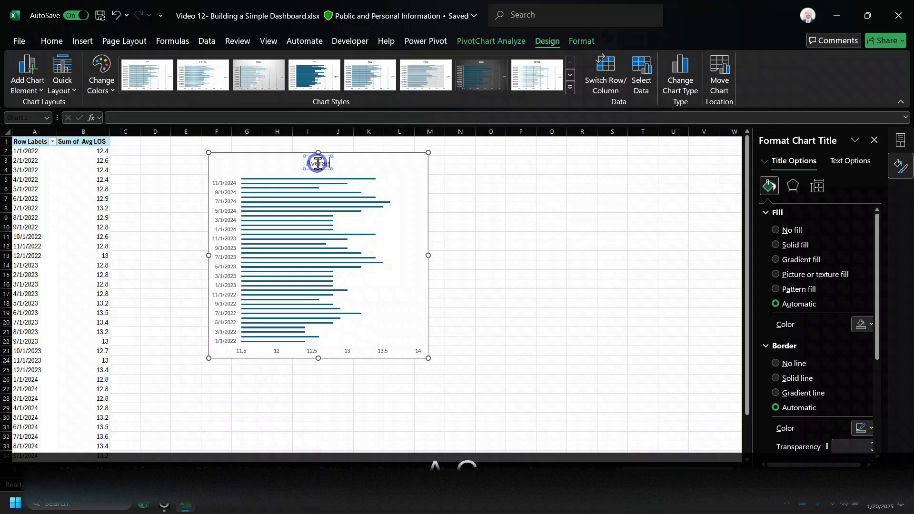
pyautogui.write(' Length of Stay')
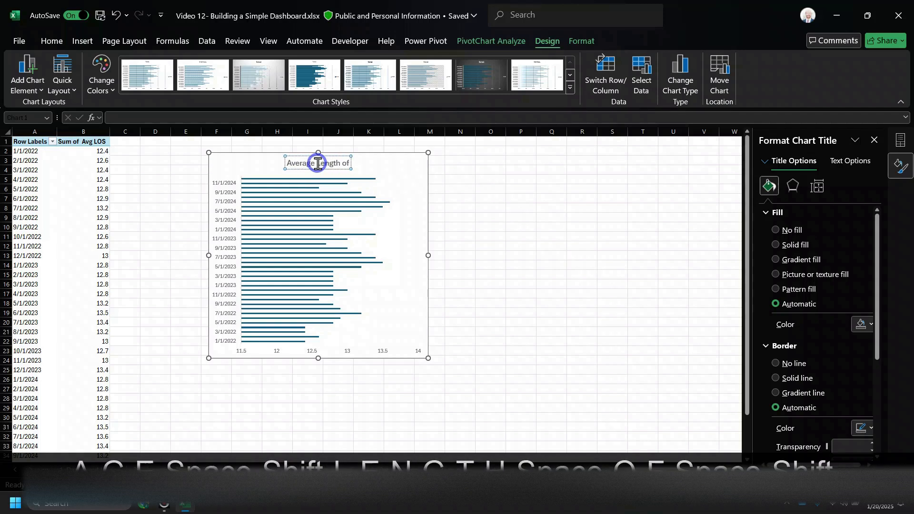
pyautogui.click(415, 328)
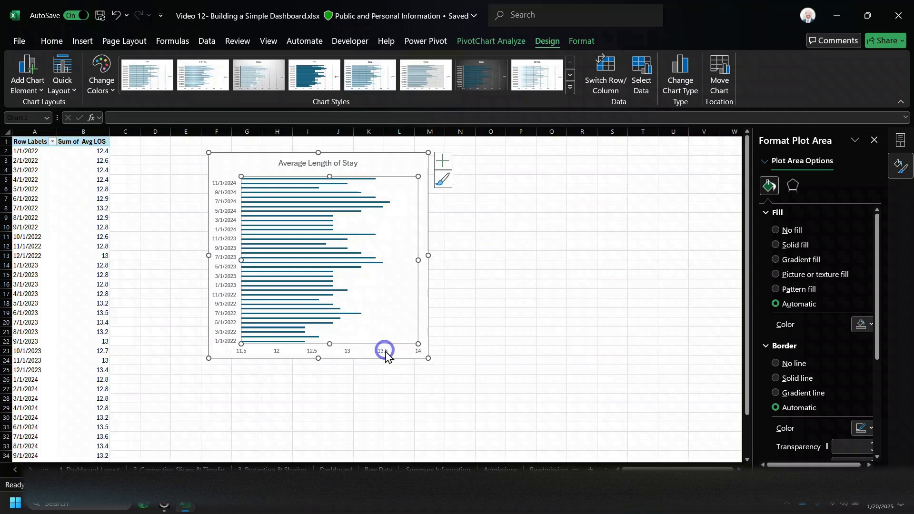
# Add data labels to the bars of the Average Length of Stay chart and delete its horizontal value axis
pyautogui.click(444, 163)
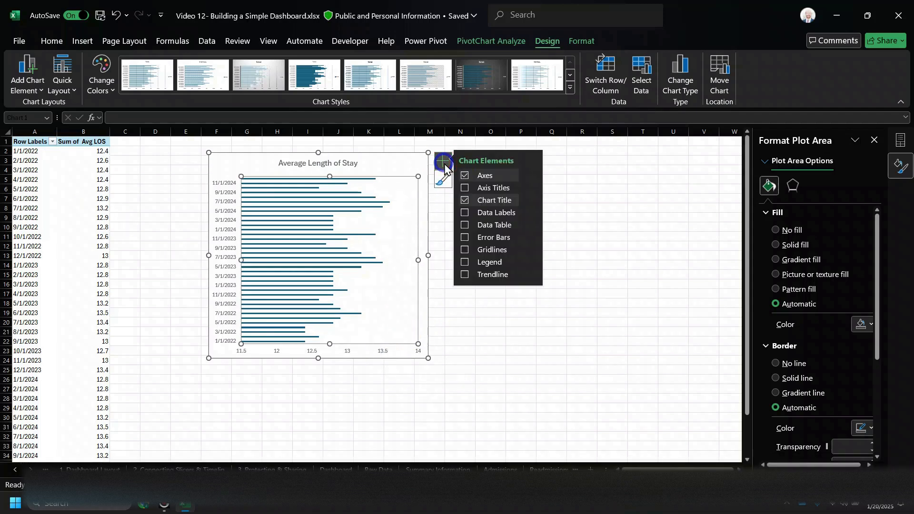
pyautogui.click(466, 213)
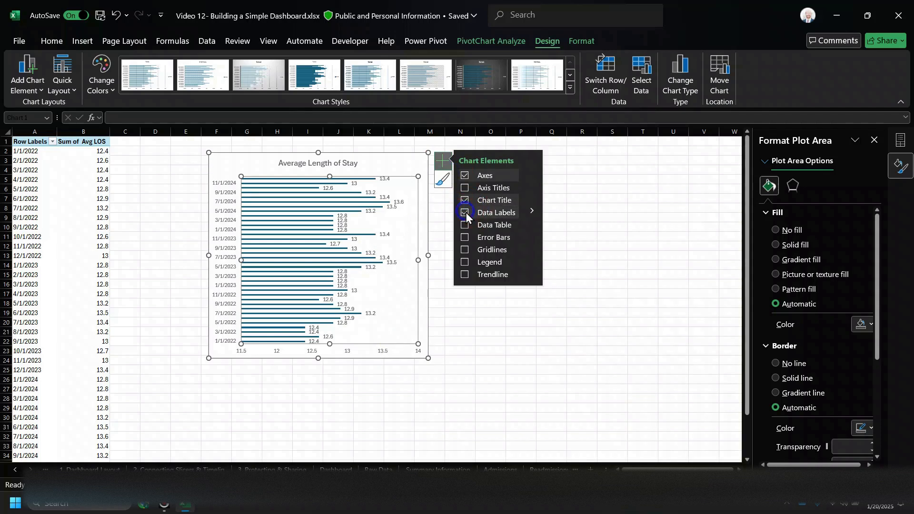
pyautogui.click(471, 336)
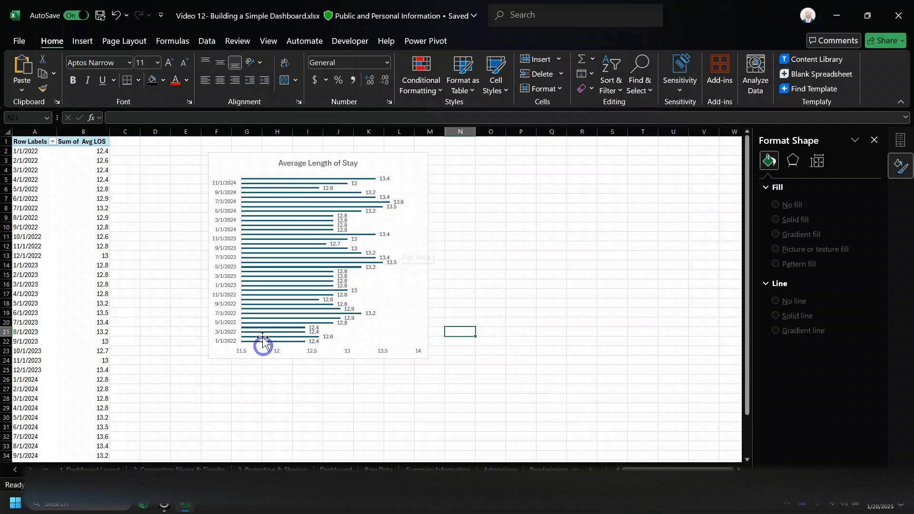
pyautogui.click(345, 354)
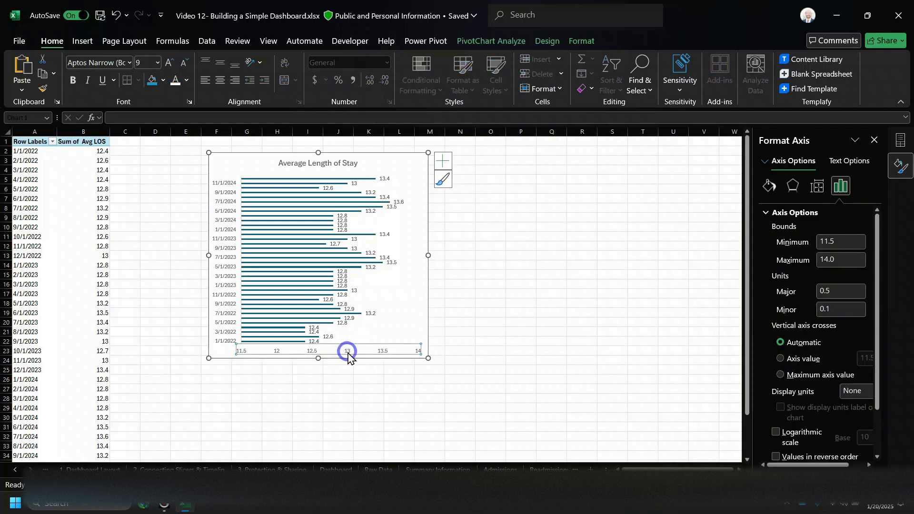
pyautogui.press('Delete')
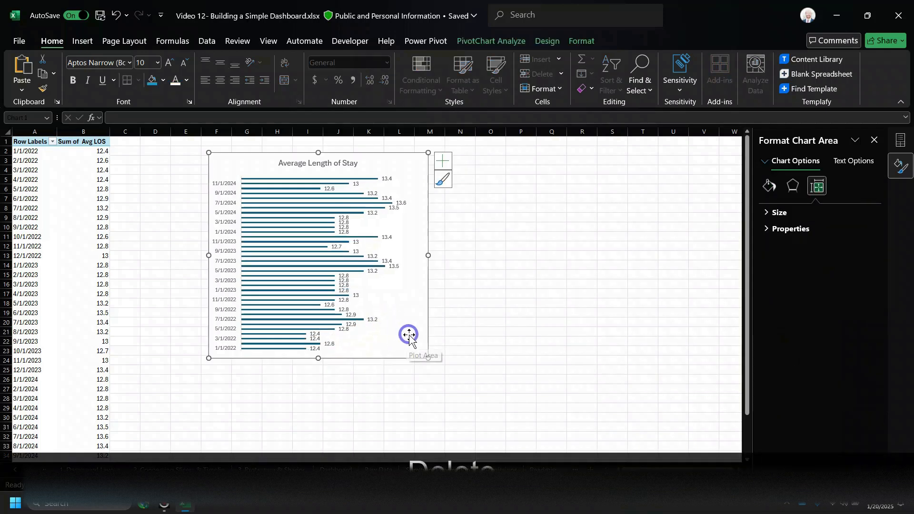
# Fill the Average Length of Stay chart's background with dark navy and recolour its bars bright blue
pyautogui.click(409, 335)
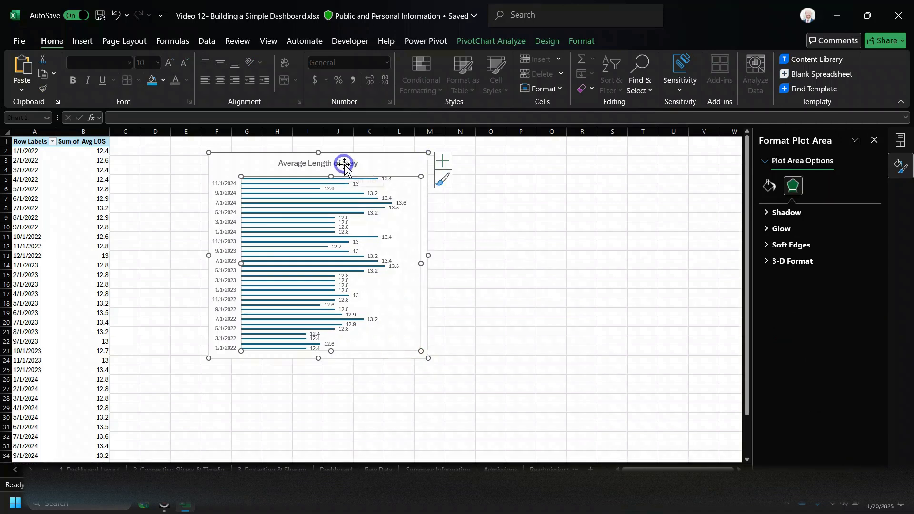
pyautogui.click(412, 160)
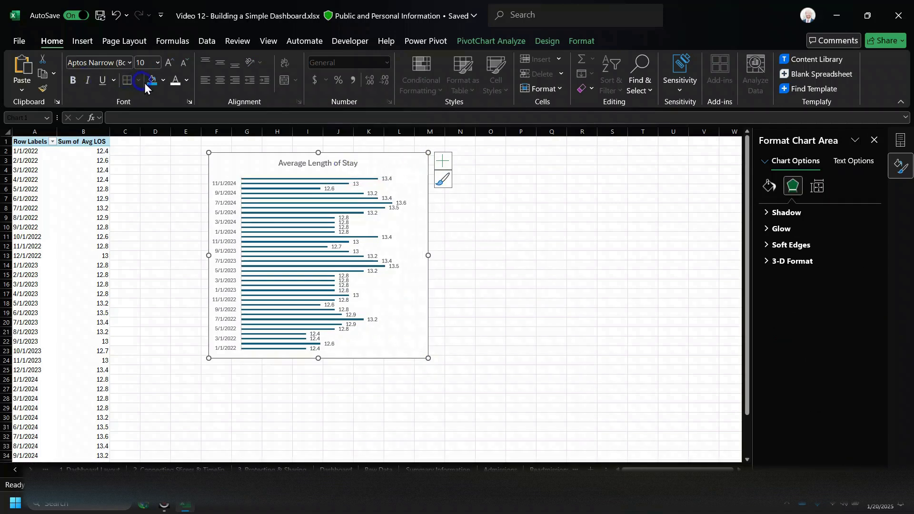
pyautogui.click(163, 80)
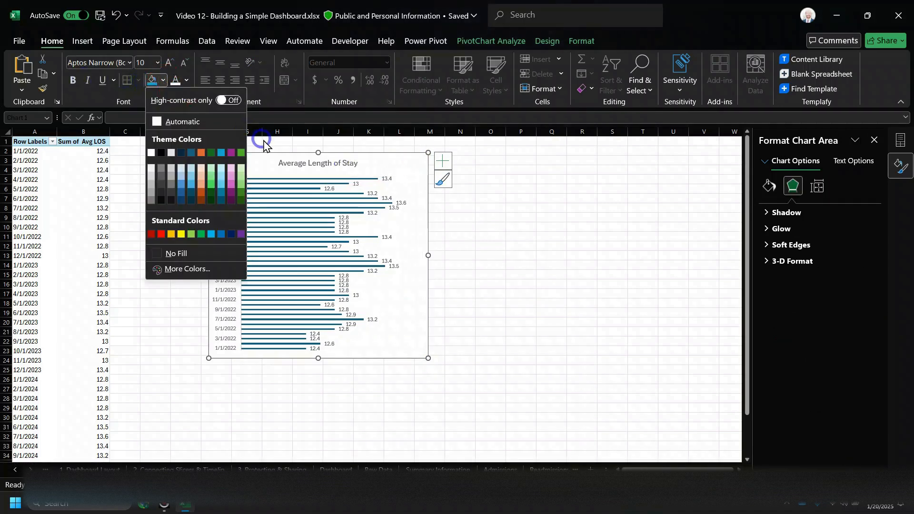
pyautogui.click(181, 152)
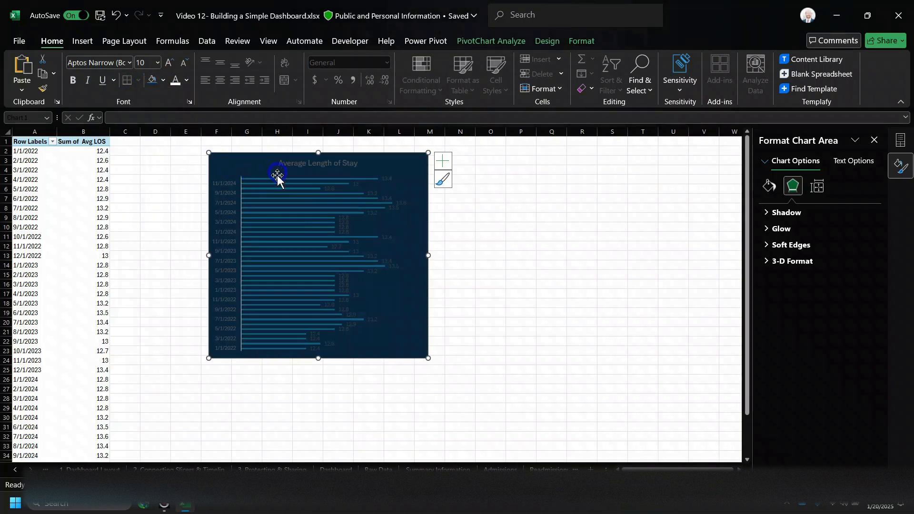
pyautogui.click(274, 185)
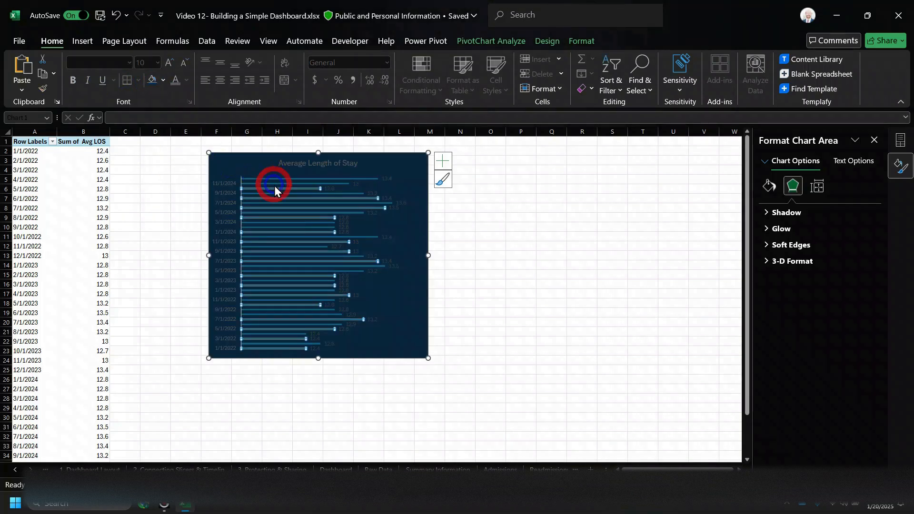
pyautogui.click(163, 80)
pyautogui.click(221, 152)
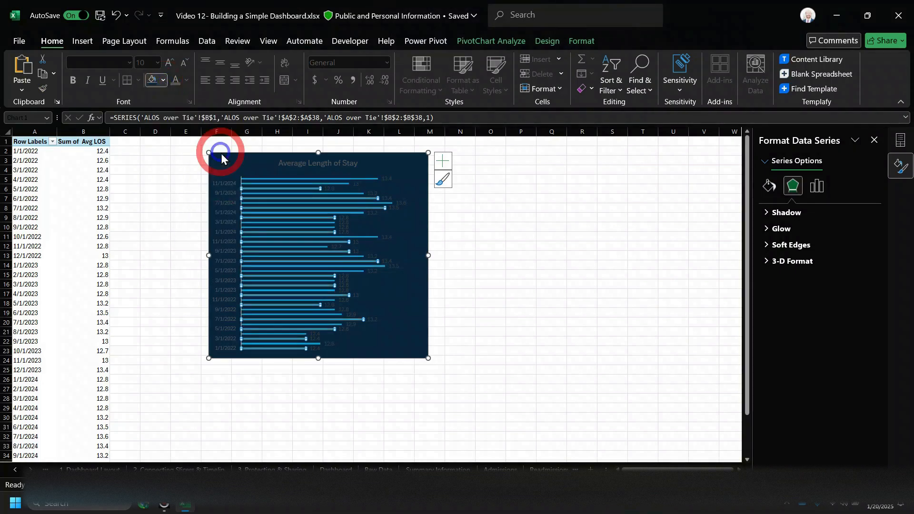
# Set the data labels, date axis labels and title of the Average Length of Stay chart to white text
pyautogui.click(388, 180)
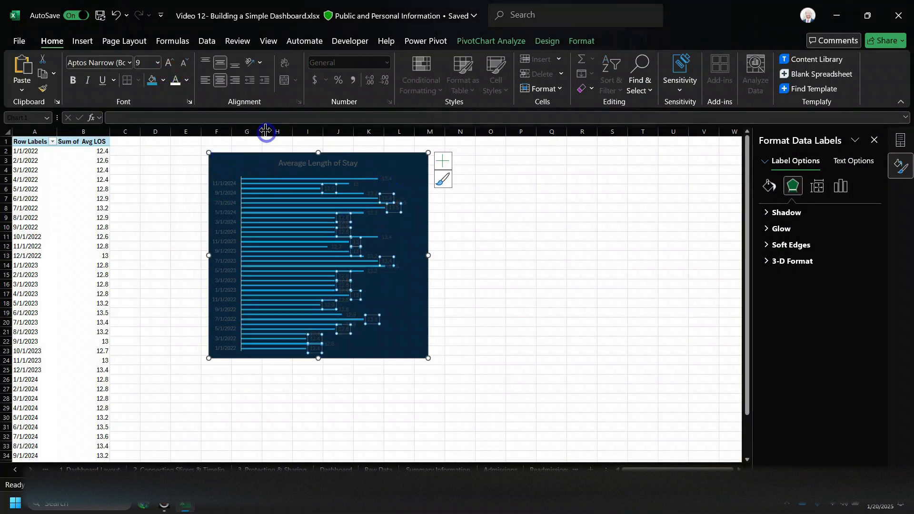
pyautogui.click(217, 203)
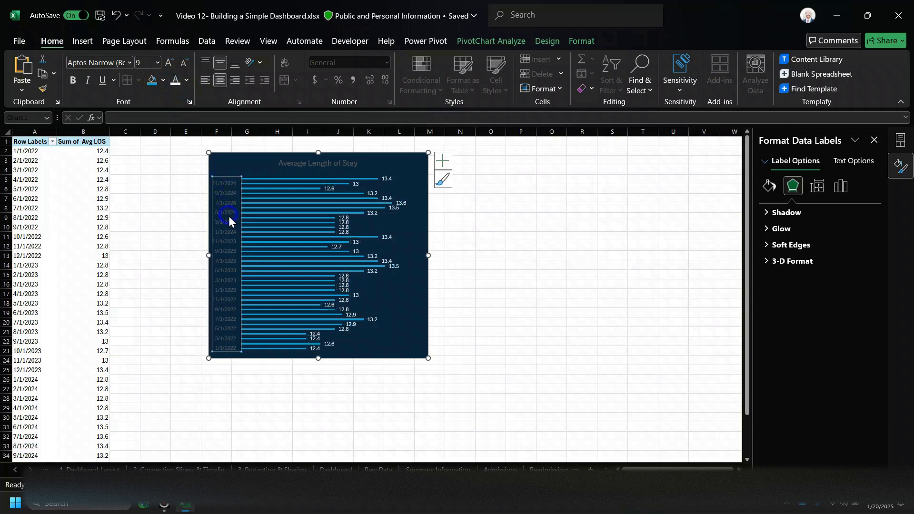
pyautogui.click(174, 82)
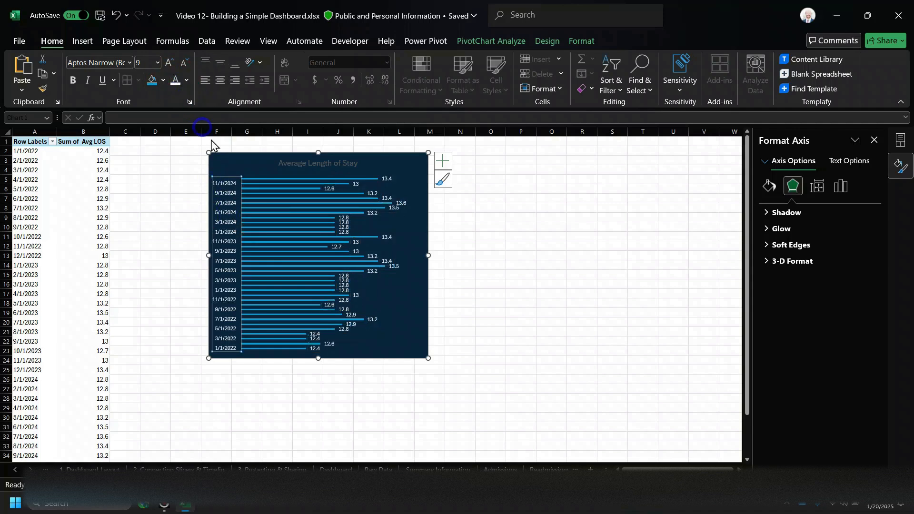
pyautogui.click(308, 165)
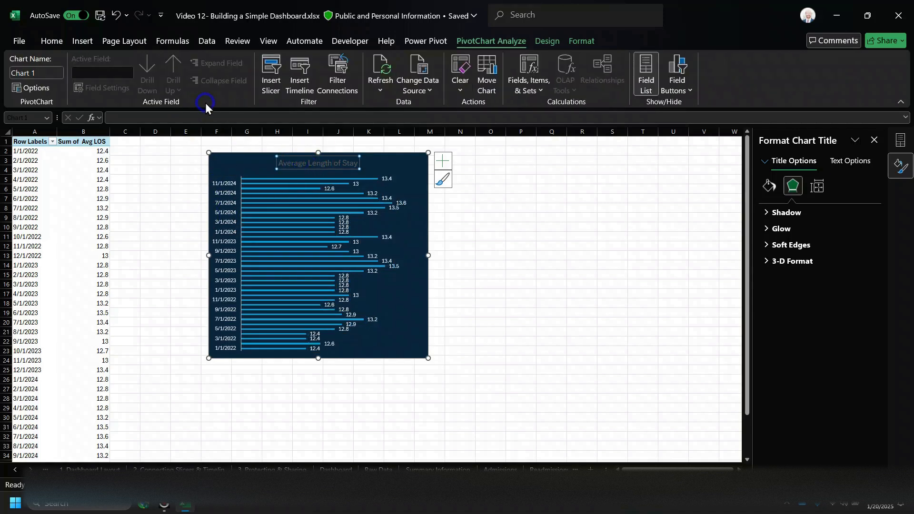
pyautogui.press('Escape')
pyautogui.click(333, 165)
pyautogui.click(53, 41)
pyautogui.click(176, 81)
# Copy the whole Average Length of Stay bar chart and paste it into the ALOS area of the Dashboard sheet
pyautogui.click(419, 348)
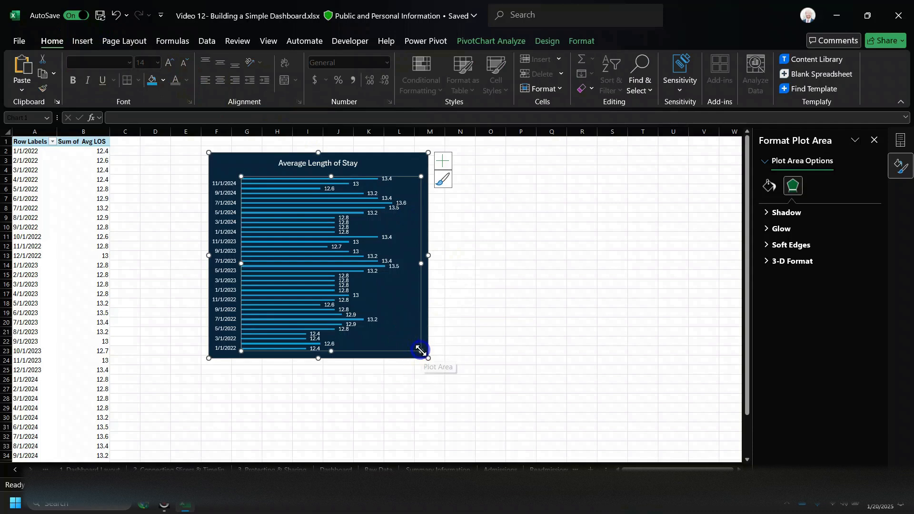
pyautogui.click(418, 355)
pyautogui.hotkey('ctrl', 'c')
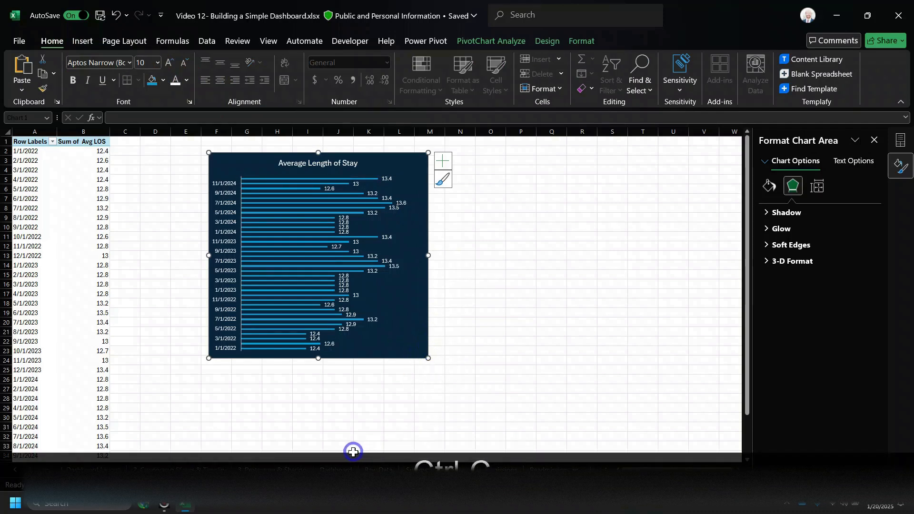
pyautogui.click(337, 469)
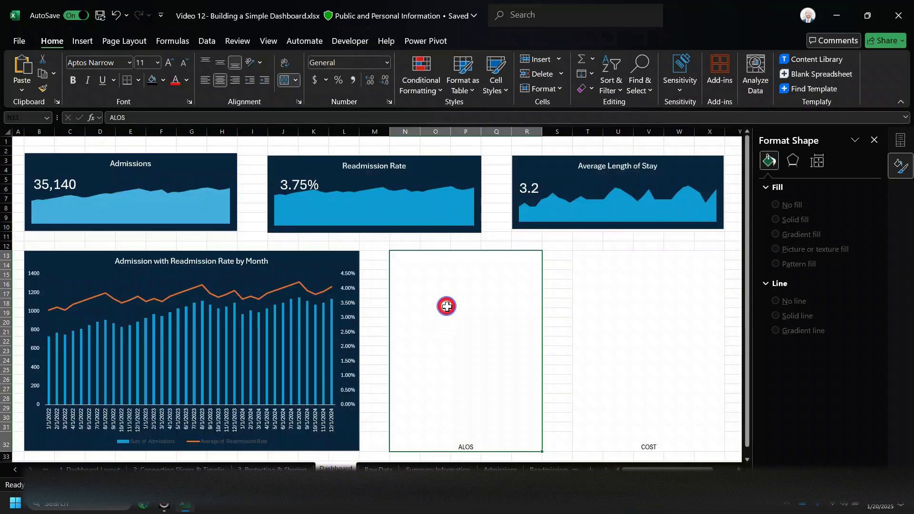
pyautogui.hotkey('ctrl', 'v')
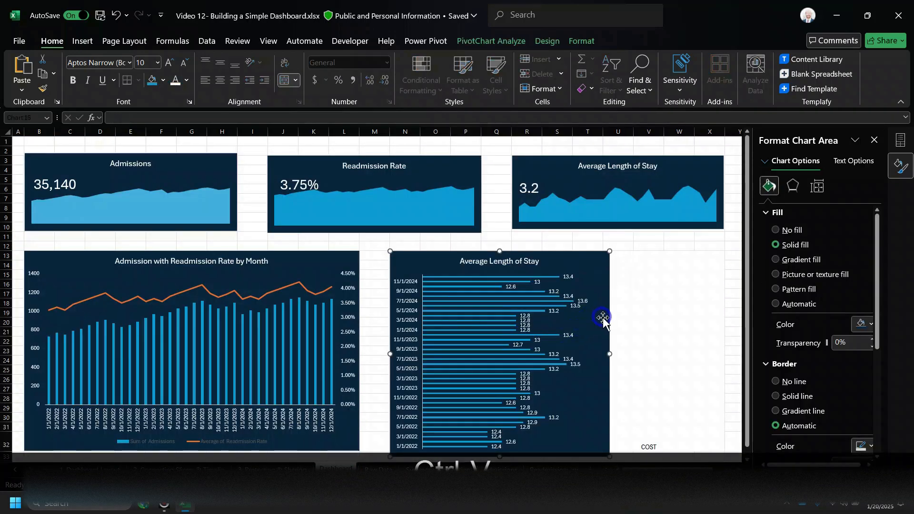
# Narrow the pasted bar chart to fit the ALOS area across columns N to R, and close the formatting pane
pyautogui.scroll(-2, 603, 318)
pyautogui.moveTo(611, 400); pyautogui.dragTo(542, 394)
pyautogui.click(547, 427)
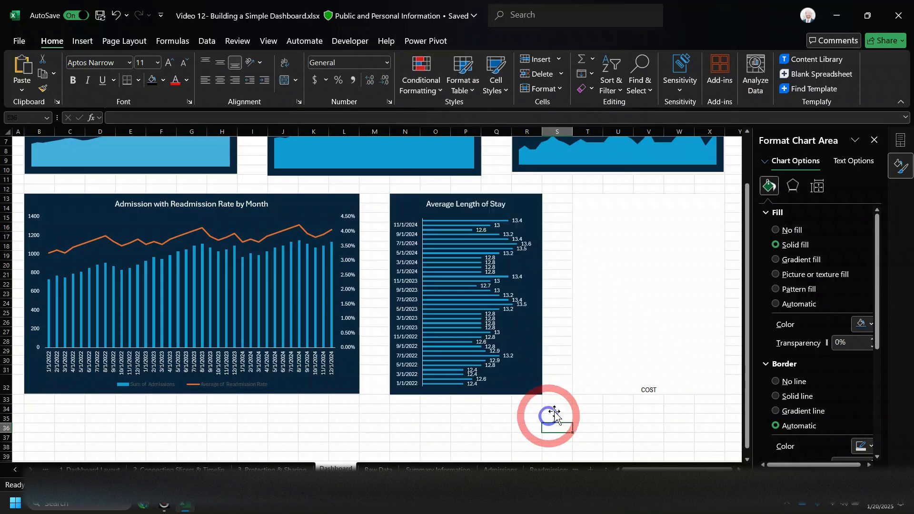
pyautogui.scroll(2, 567, 391)
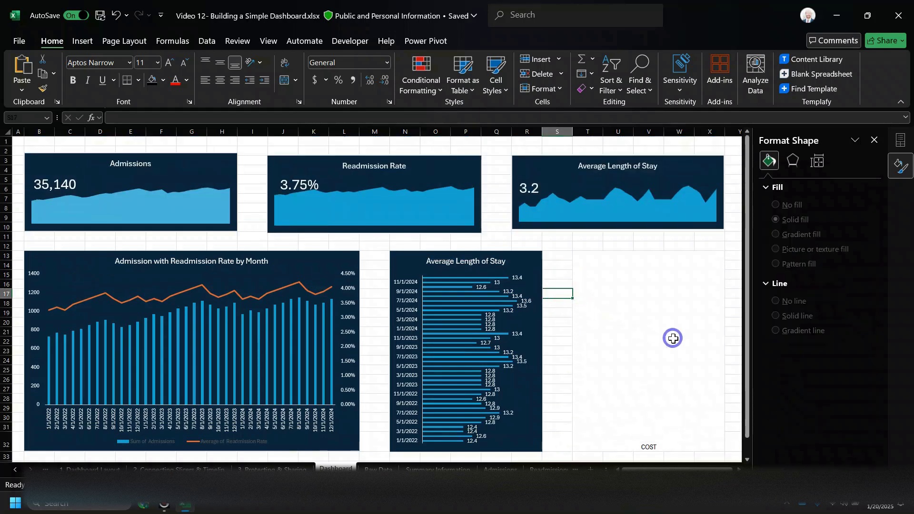
pyautogui.click(873, 140)
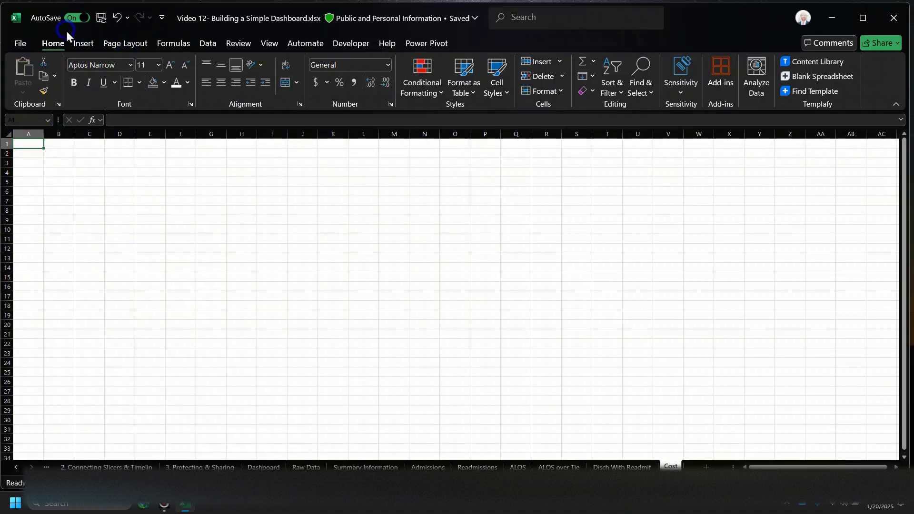
# Insert a PivotTable at cell A1 of the Cost sheet with the table enc as its source
pyautogui.click(82, 43)
pyautogui.click(28, 94)
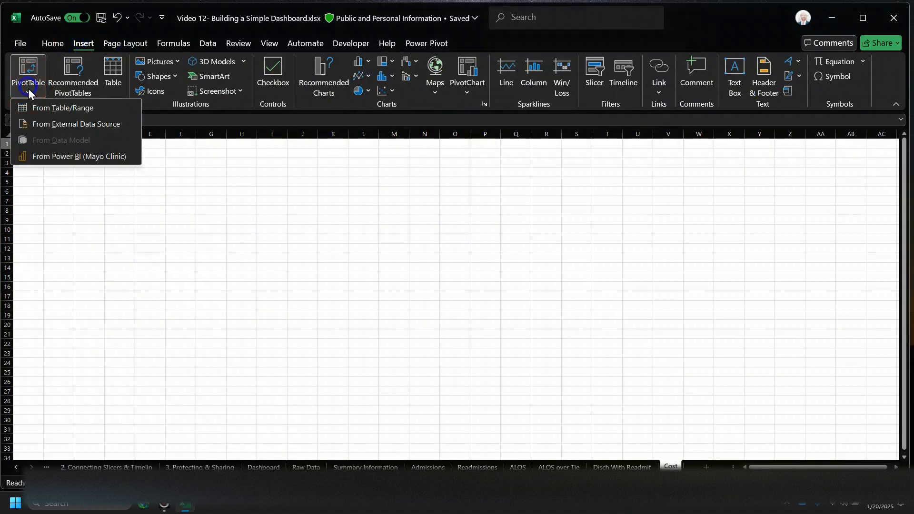
pyautogui.click(38, 108)
pyautogui.click(438, 216)
pyautogui.write('enc')
pyautogui.press('Return')
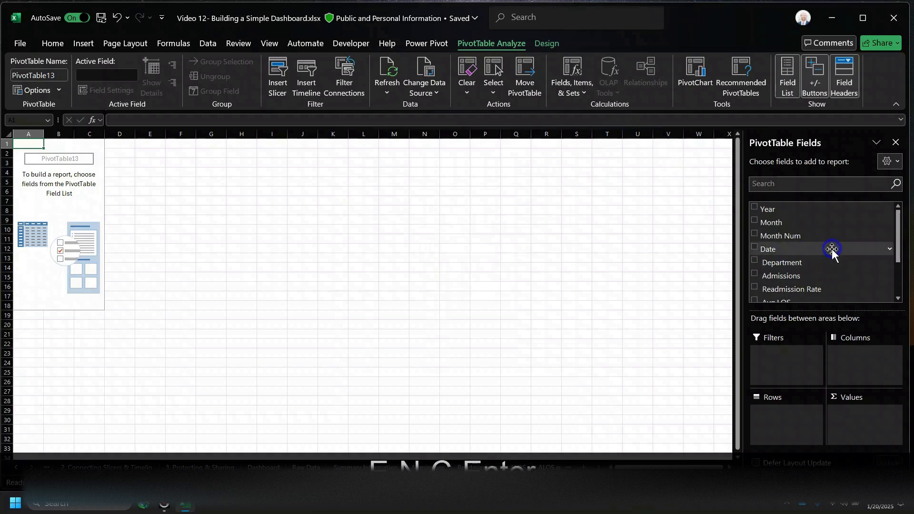
# Build the cost PivotTable with Total Cost as values, Department as rows and Year as columns
pyautogui.scroll(-2, 828, 252)
pyautogui.click(754, 254)
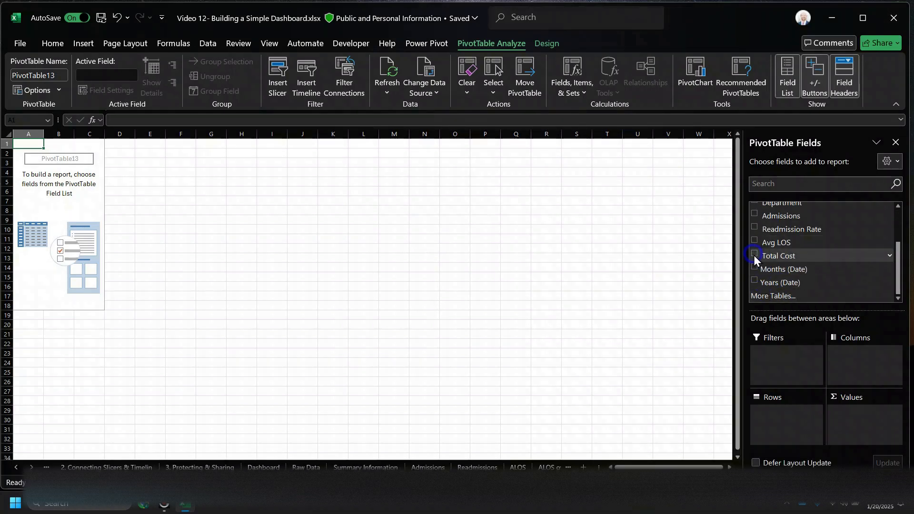
pyautogui.scroll(2, 776, 257)
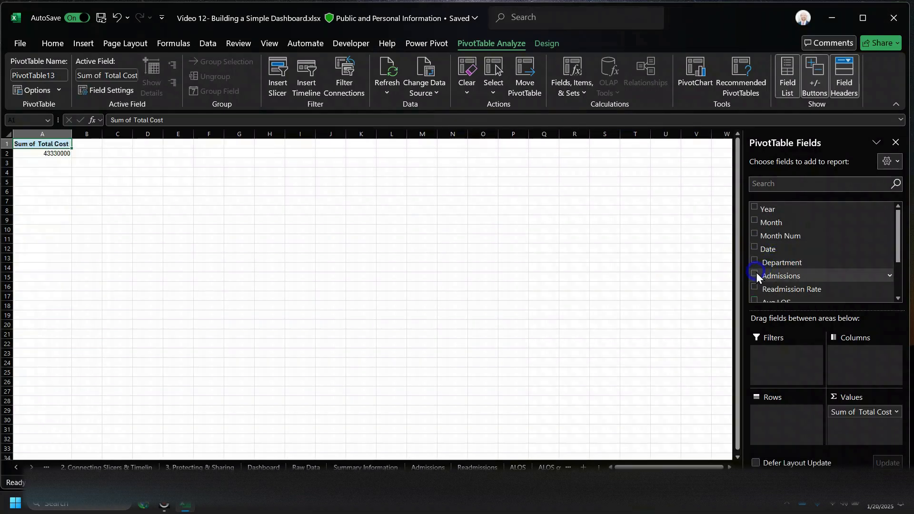
pyautogui.click(754, 261)
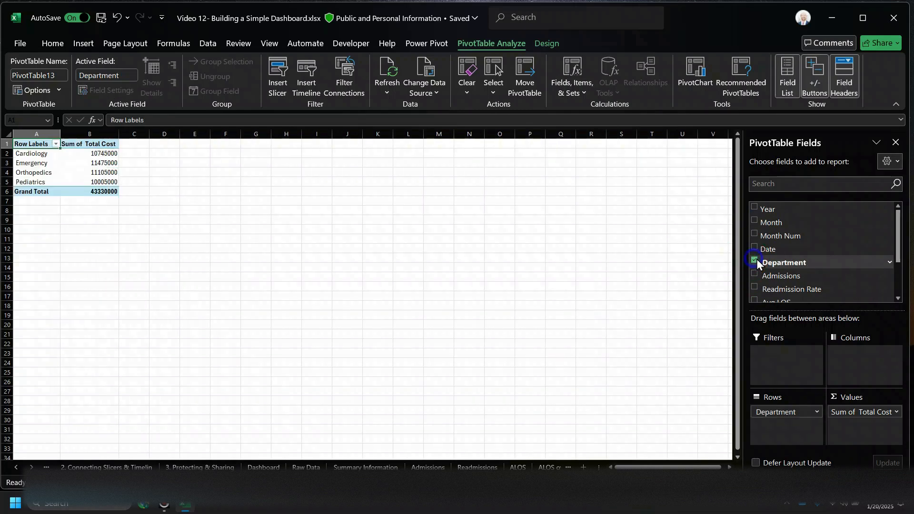
pyautogui.moveTo(796, 209); pyautogui.dragTo(856, 374)
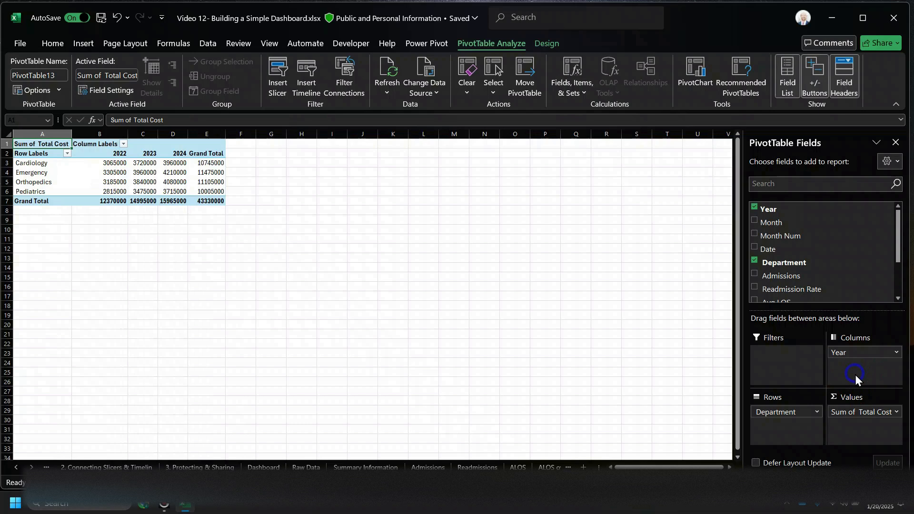
# Format the Sum of Total Cost values as Currency with the $ symbol and 0 decimal places
pyautogui.click(896, 412)
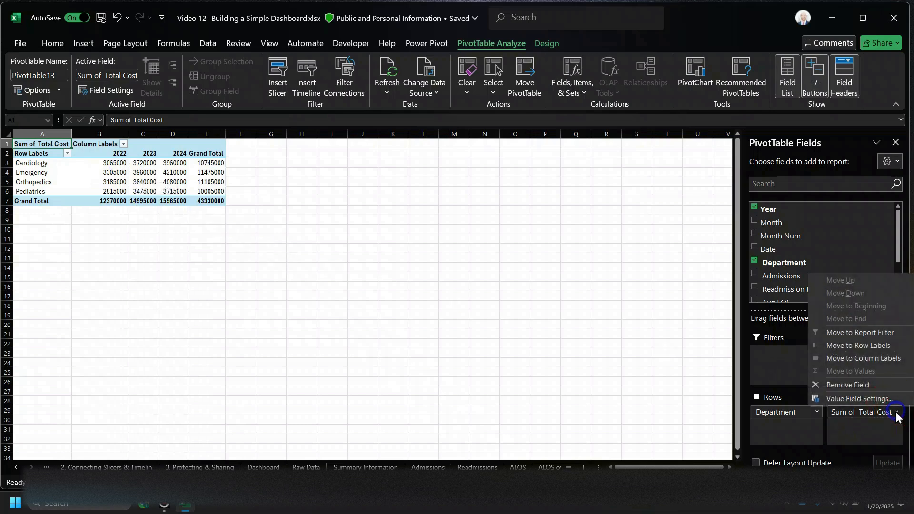
pyautogui.click(848, 399)
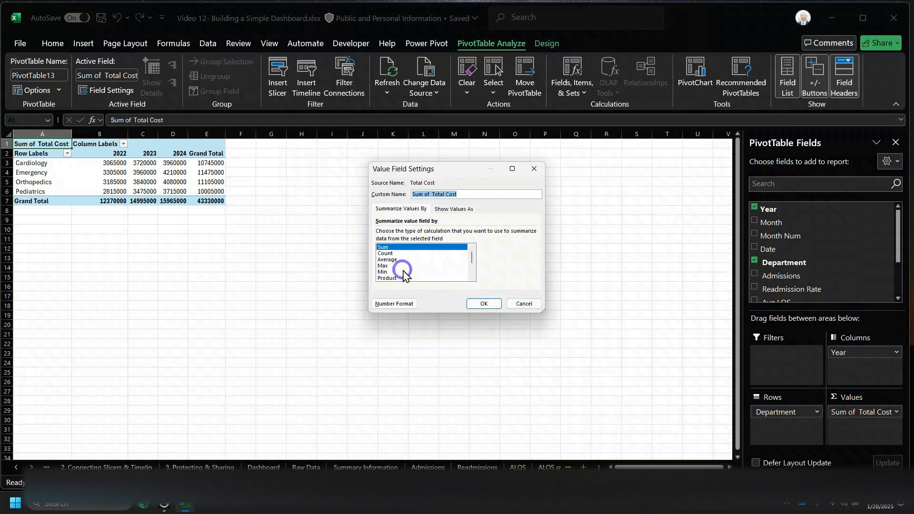
pyautogui.click(392, 301)
pyautogui.click(361, 180)
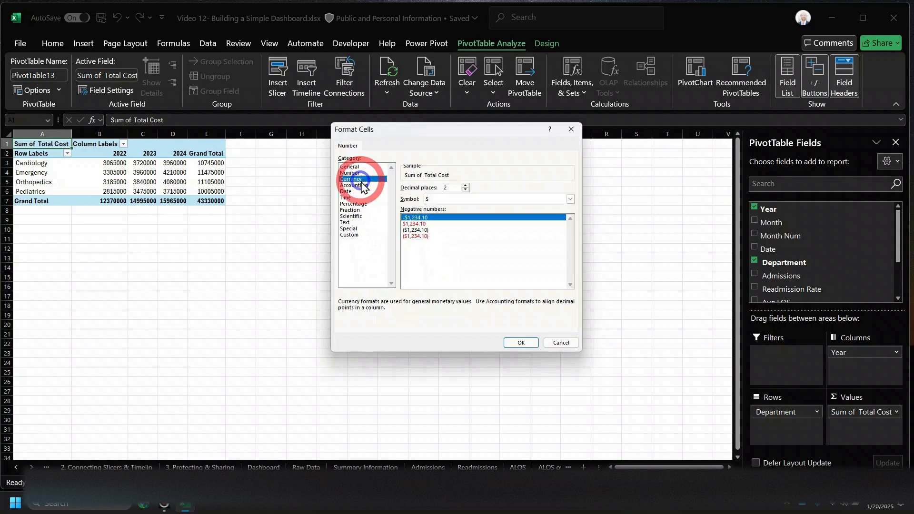
pyautogui.click(466, 190)
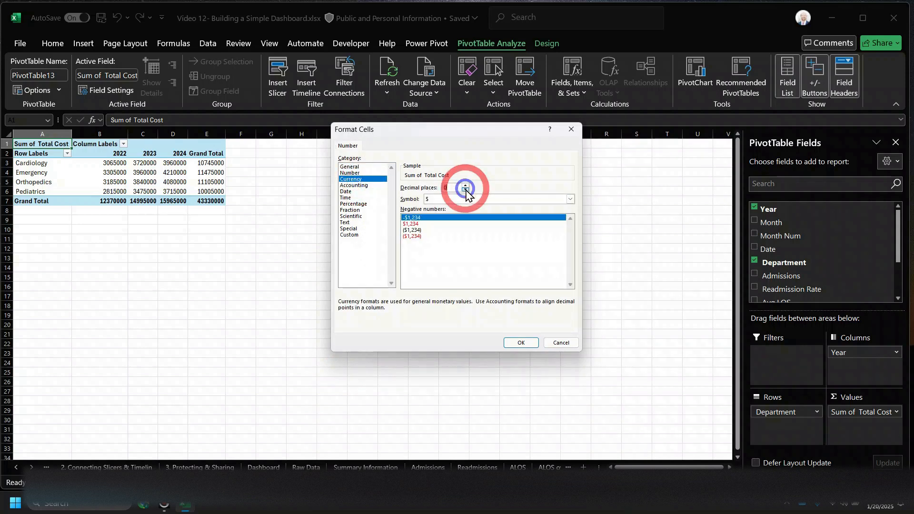
pyautogui.click(521, 343)
pyautogui.click(484, 304)
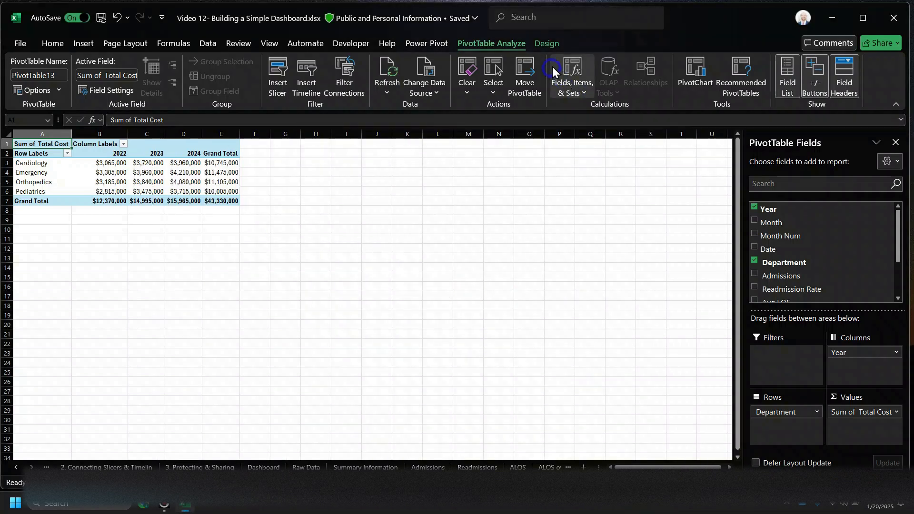
# Apply the blue PivotTable style from the first row of the Dark group to the cost PivotTable
pyautogui.click(546, 47)
pyautogui.click(535, 90)
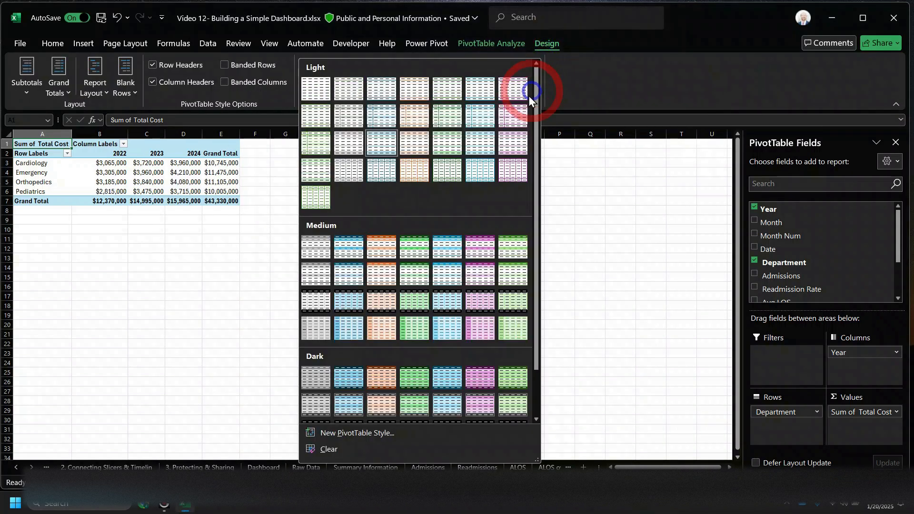
pyautogui.scroll(-2, 391, 205)
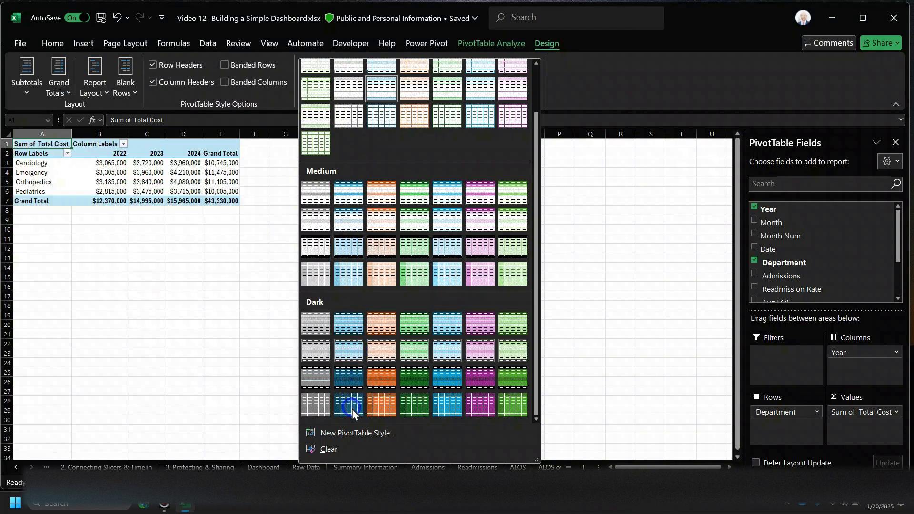
pyautogui.scroll(1, 352, 410)
pyautogui.scroll(-1, 353, 404)
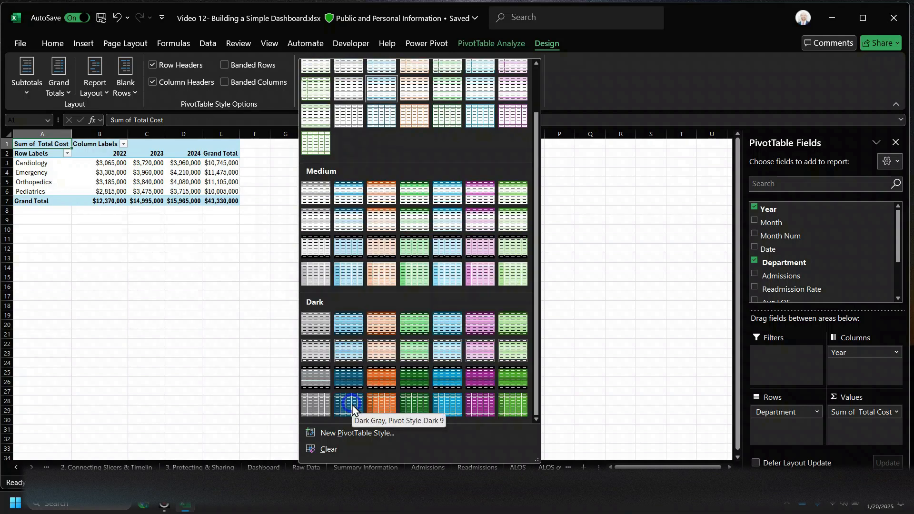
pyautogui.click(352, 328)
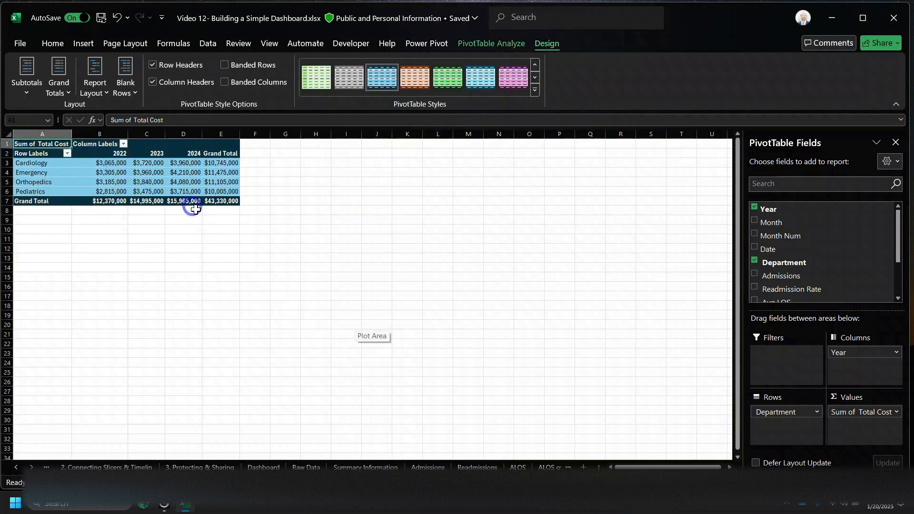
# Copy the entire cost PivotTable and paste it into the Dashboard sheet's cost area at cell T13
pyautogui.hotkey('ctrl', 'shift', '8')
pyautogui.hotkey('ctrl', 'c')
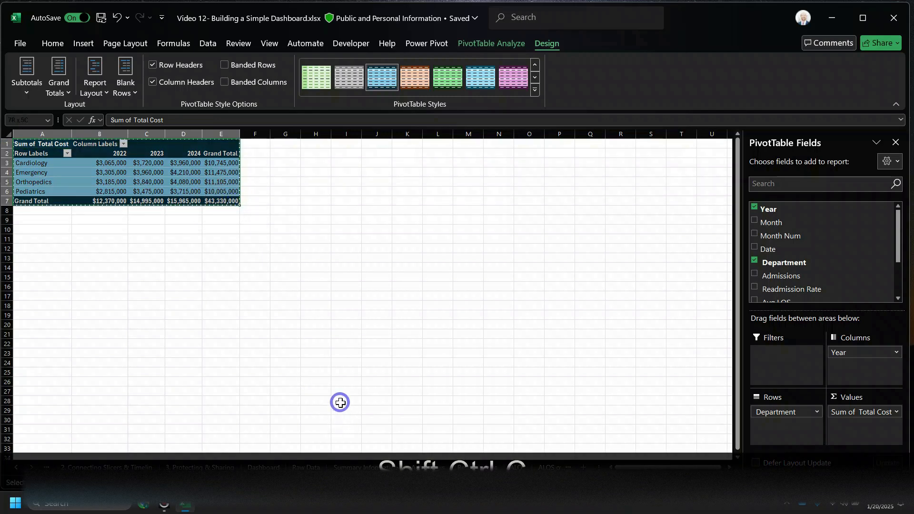
pyautogui.click(264, 466)
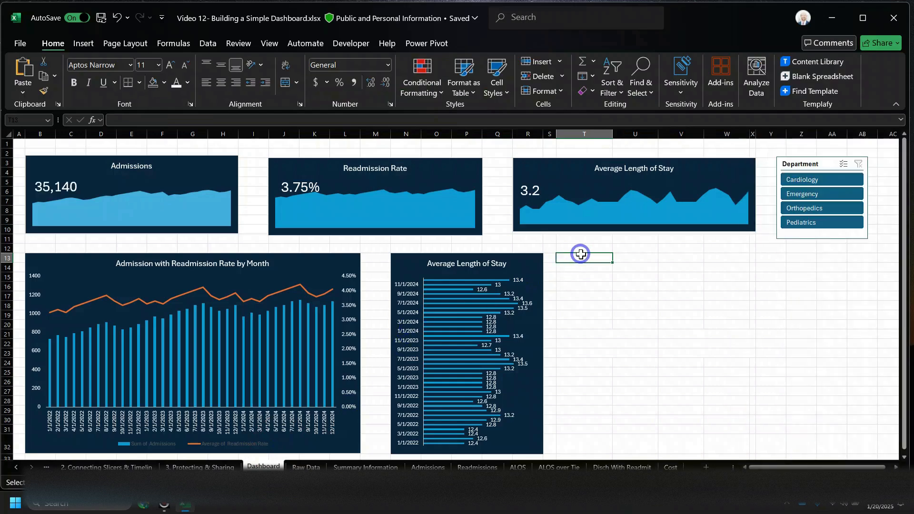
pyautogui.hotkey('ctrl', 'v')
pyautogui.moveTo(653, 364); pyautogui.dragTo(690, 361)
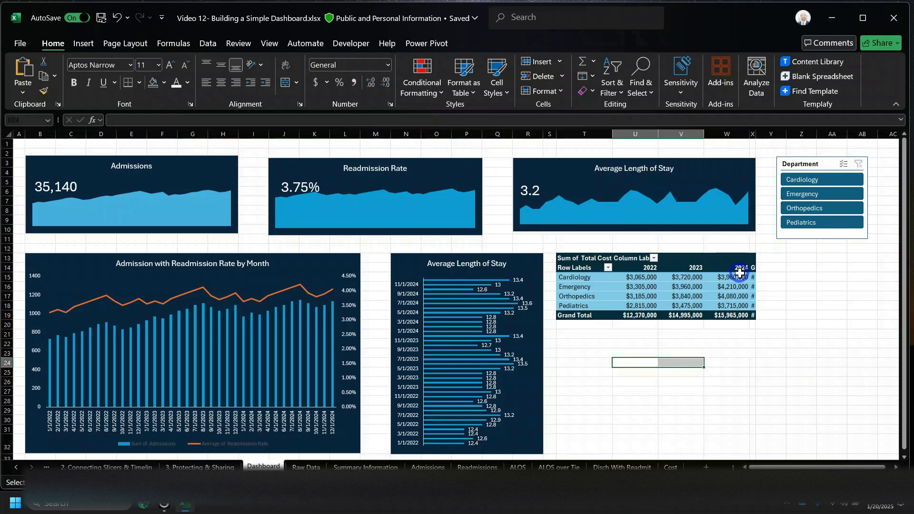
# Set the Dashboard cost PivotTable's grand totals to On for Columns Only, removing the row totals column
pyautogui.moveTo(737, 315)
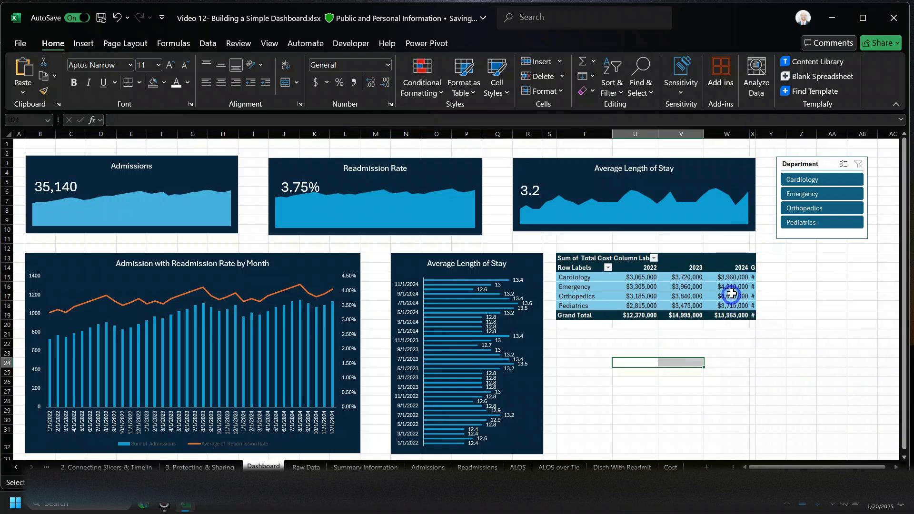
pyautogui.click(736, 297)
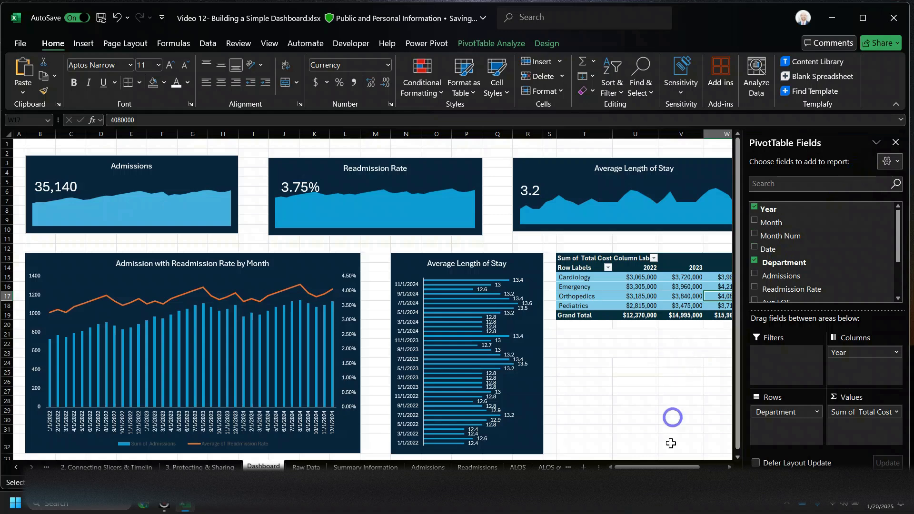
pyautogui.moveTo(661, 468); pyautogui.dragTo(724, 466)
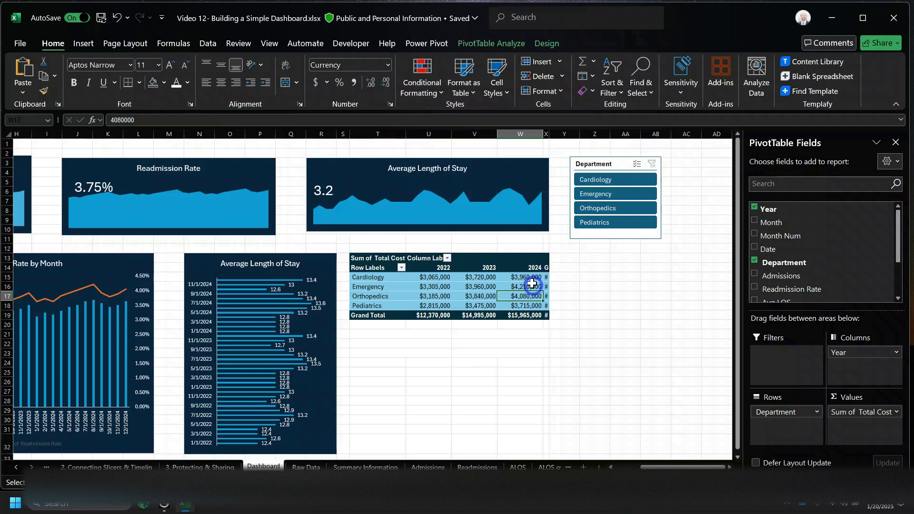
pyautogui.click(546, 43)
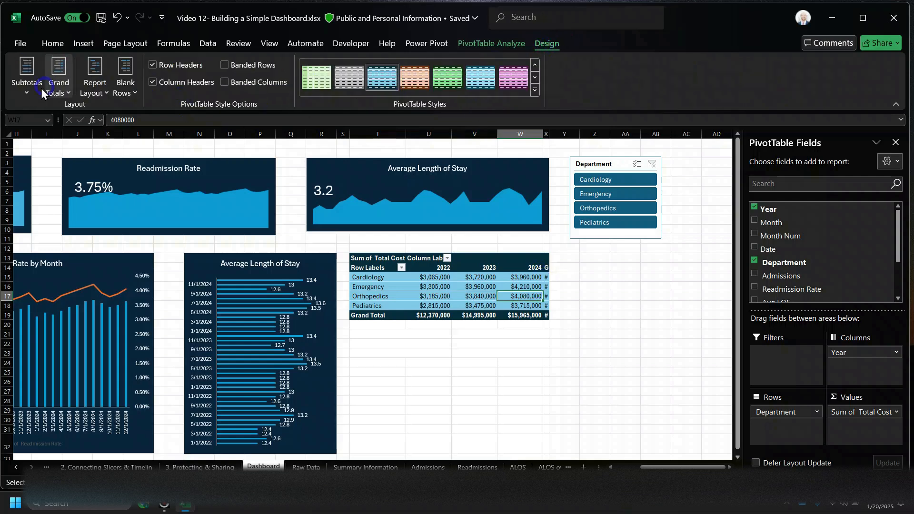
pyautogui.click(68, 92)
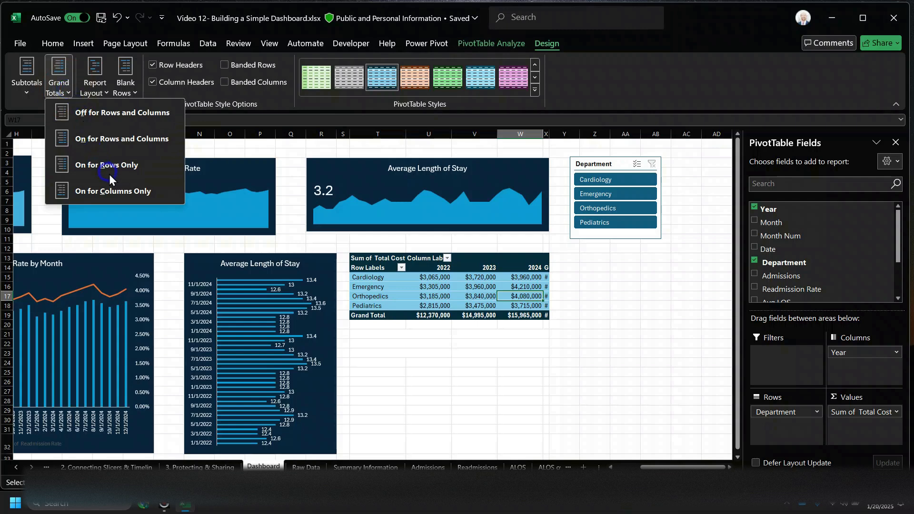
pyautogui.click(121, 195)
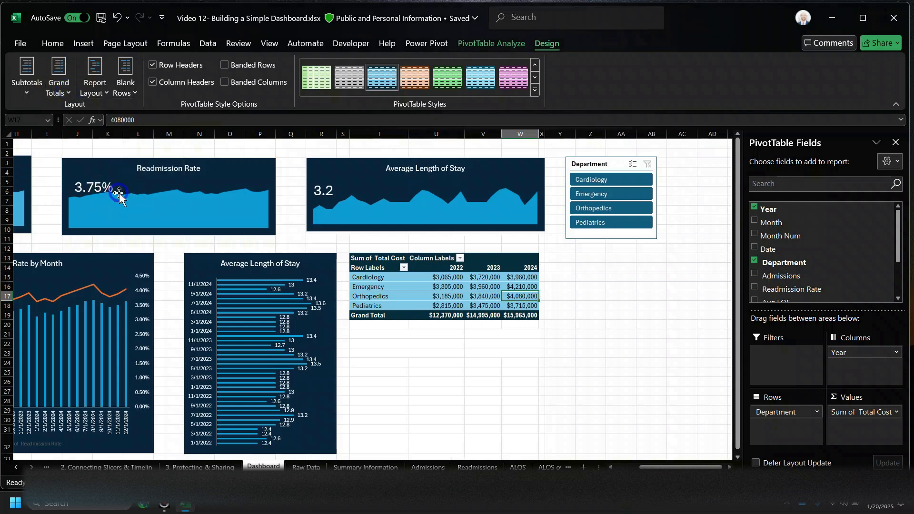
pyautogui.click(477, 392)
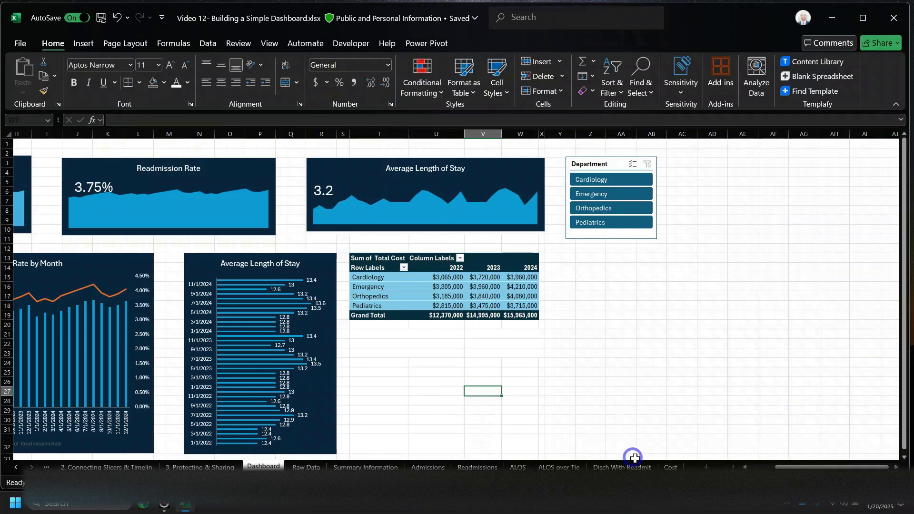
# Center the year headings, cost values and grand totals across the 2022 to 2024 columns of the cost PivotTable
pyautogui.moveTo(450, 267); pyautogui.dragTo(519, 315)
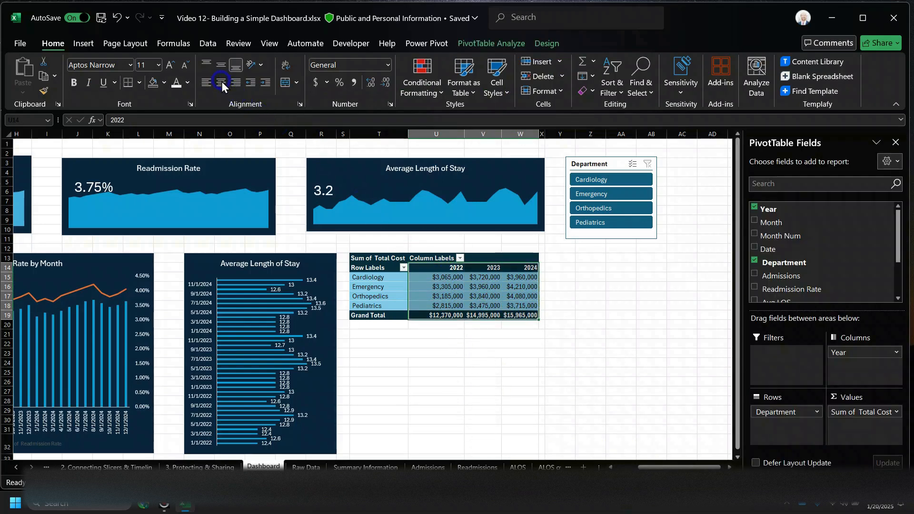
pyautogui.click(221, 82)
pyautogui.click(402, 370)
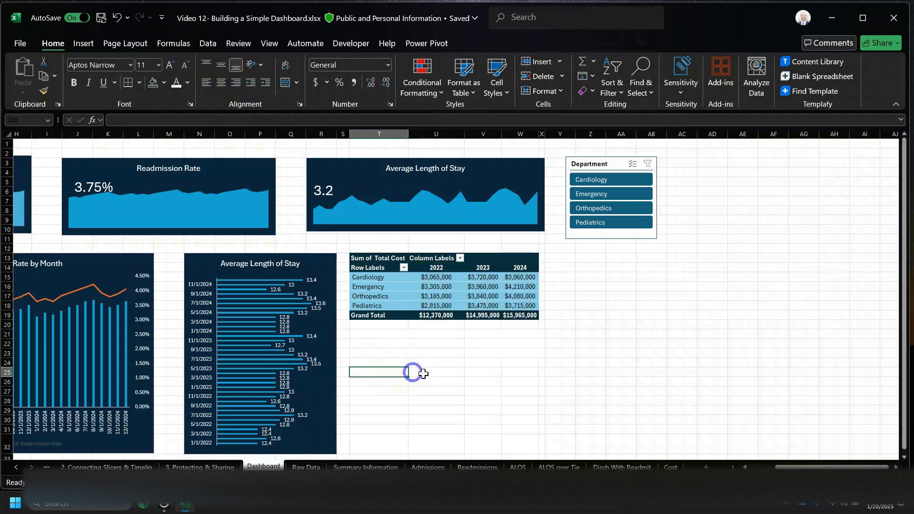
pyautogui.moveTo(810, 461); pyautogui.dragTo(783, 464)
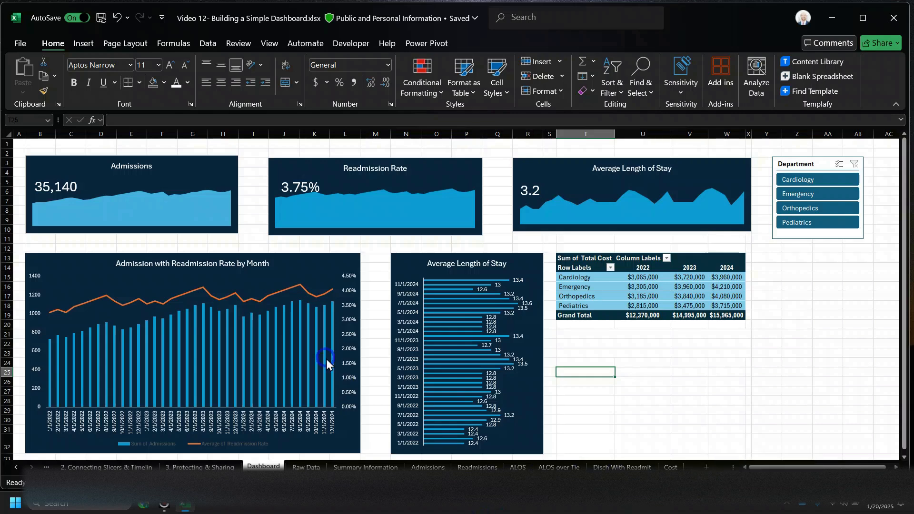
# Make the Admission with Readmission Rate chart's legend text white and nudge the 3.2 value in the Average Length of Stay card slightly down
pyautogui.click(156, 447)
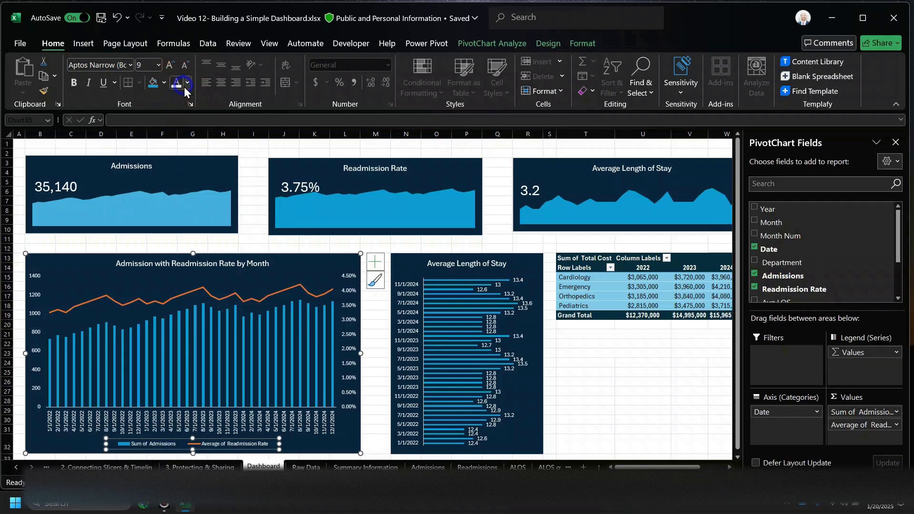
pyautogui.click(605, 383)
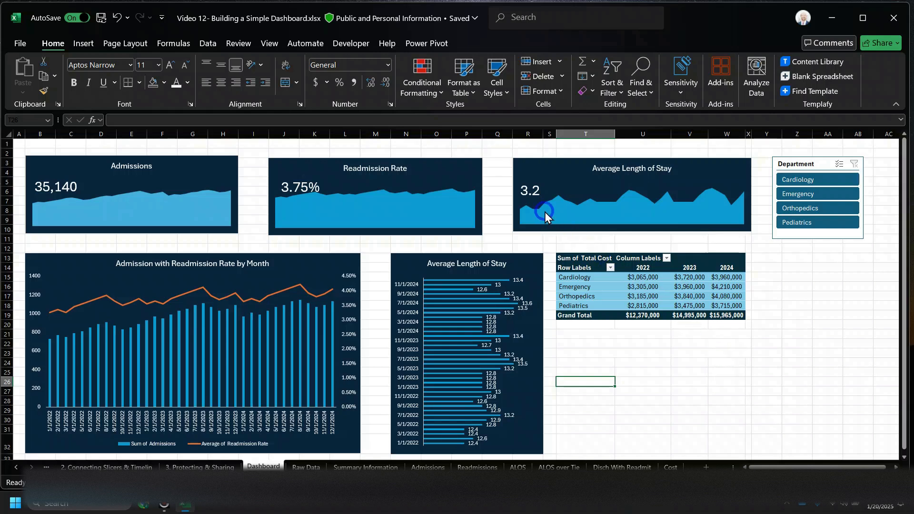
pyautogui.click(538, 195)
pyautogui.moveTo(538, 195); pyautogui.dragTo(538, 198)
pyautogui.click(615, 372)
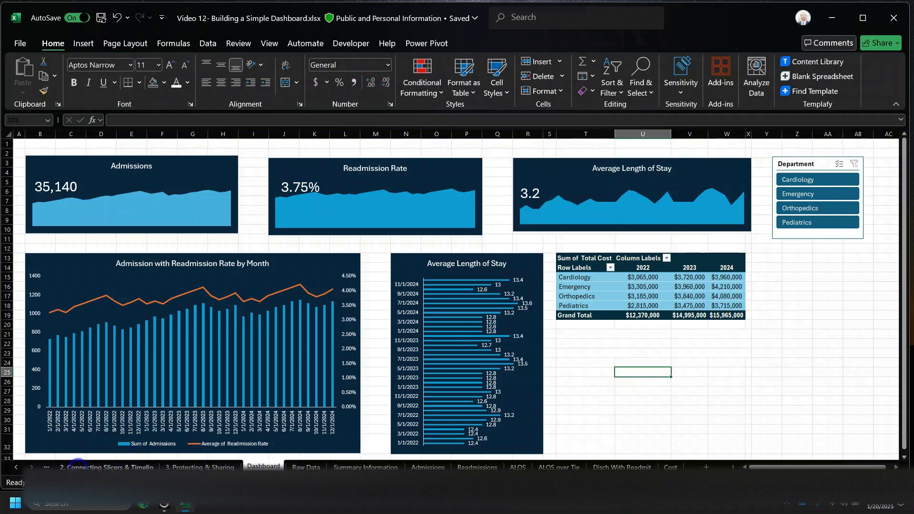
pyautogui.click(47, 467)
pyautogui.click(16, 467)
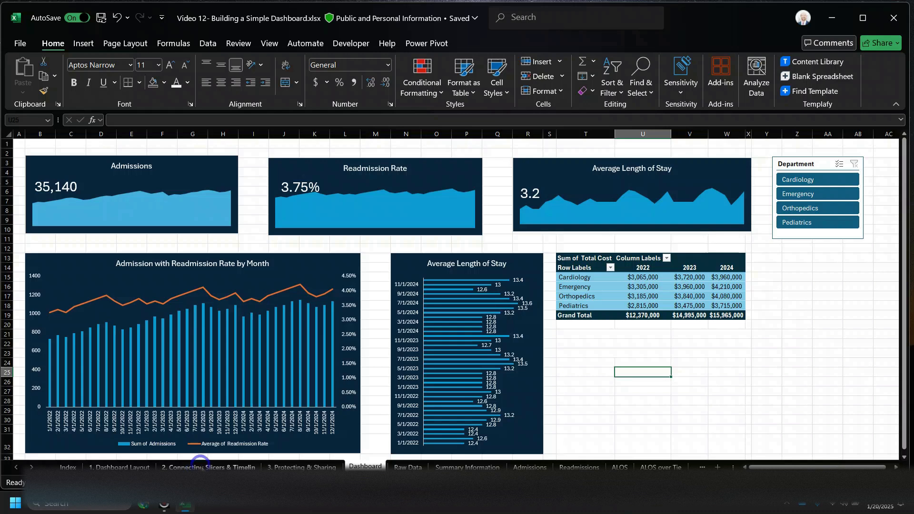
pyautogui.click(198, 175)
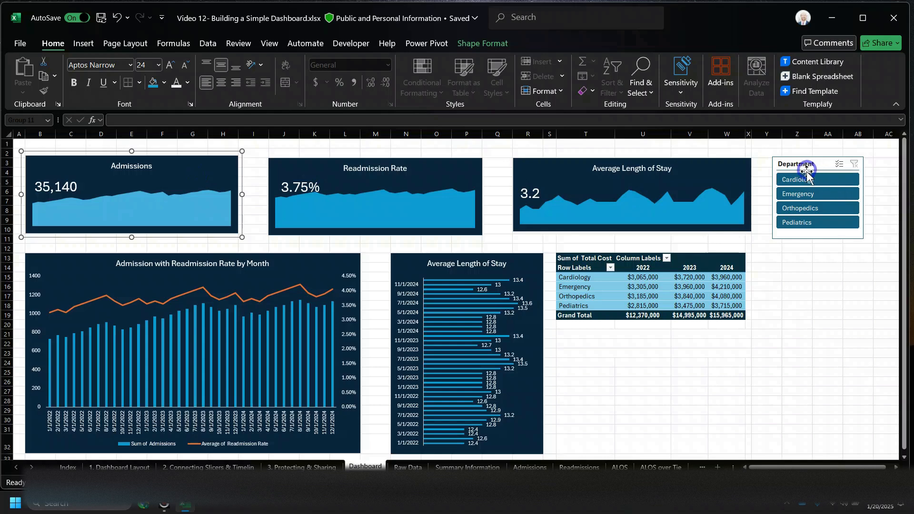
pyautogui.click(85, 44)
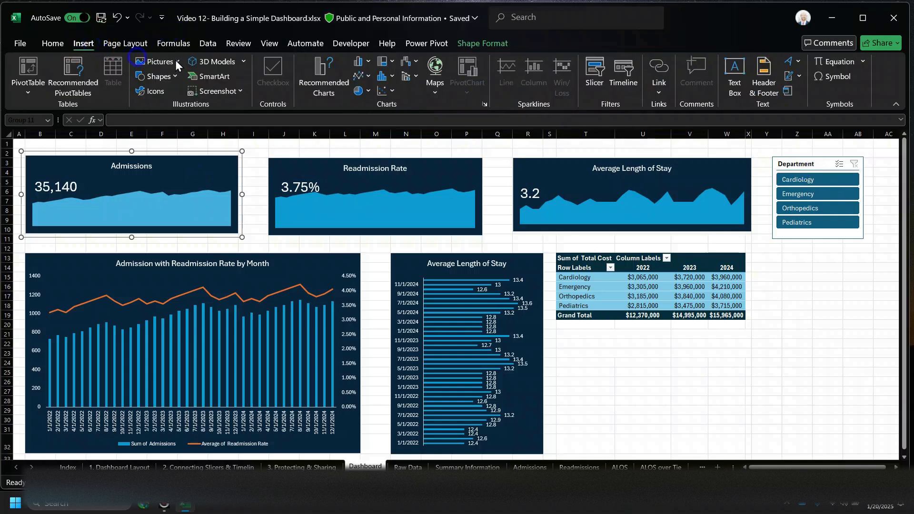
pyautogui.click(623, 76)
pyautogui.click(821, 210)
pyautogui.click(482, 352)
pyautogui.click(543, 351)
pyautogui.click(248, 163)
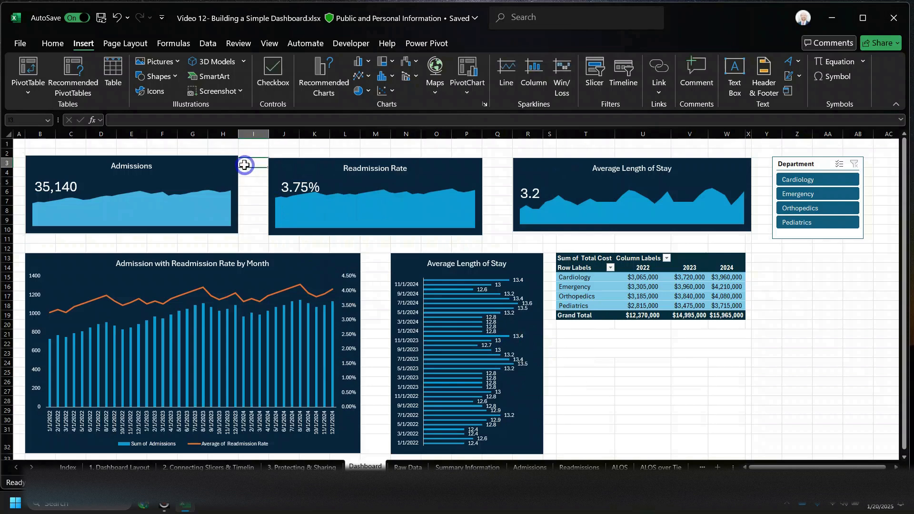
pyautogui.click(235, 164)
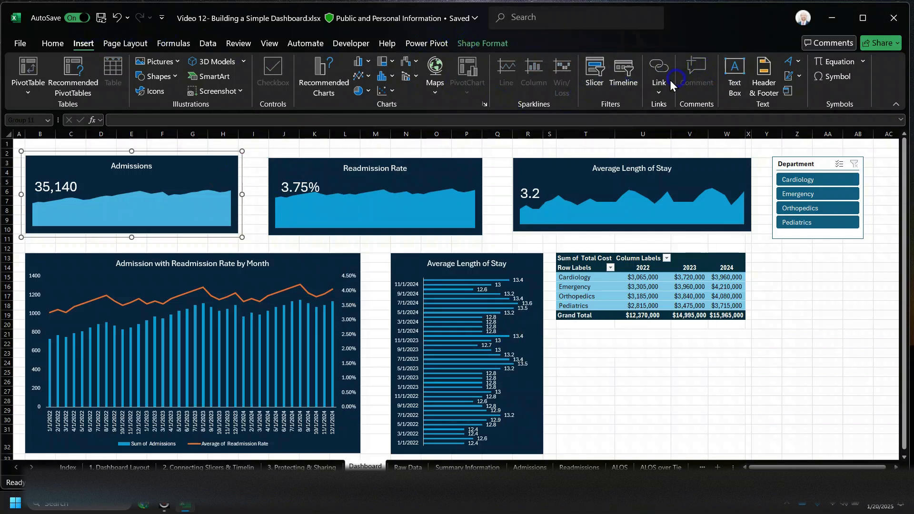
pyautogui.click(624, 74)
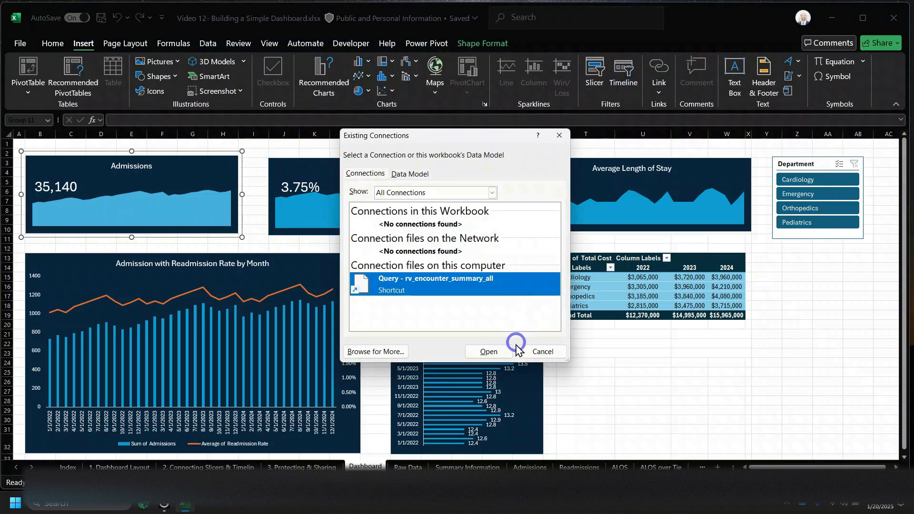
pyautogui.click(486, 351)
pyautogui.click(464, 279)
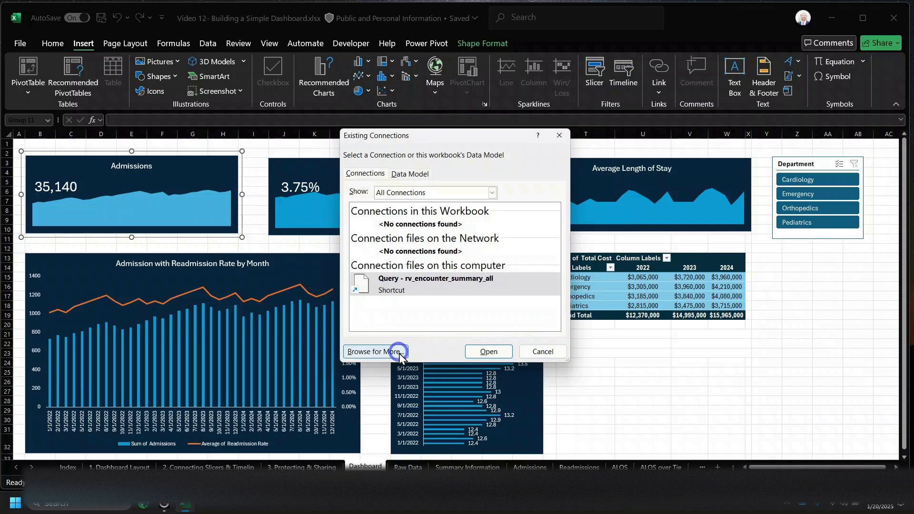
pyautogui.click(411, 174)
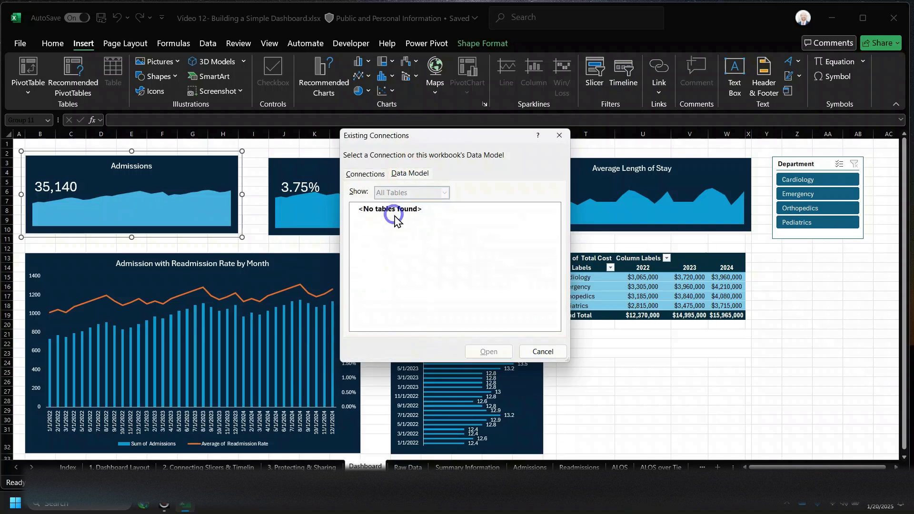
pyautogui.click(542, 352)
pyautogui.click(653, 404)
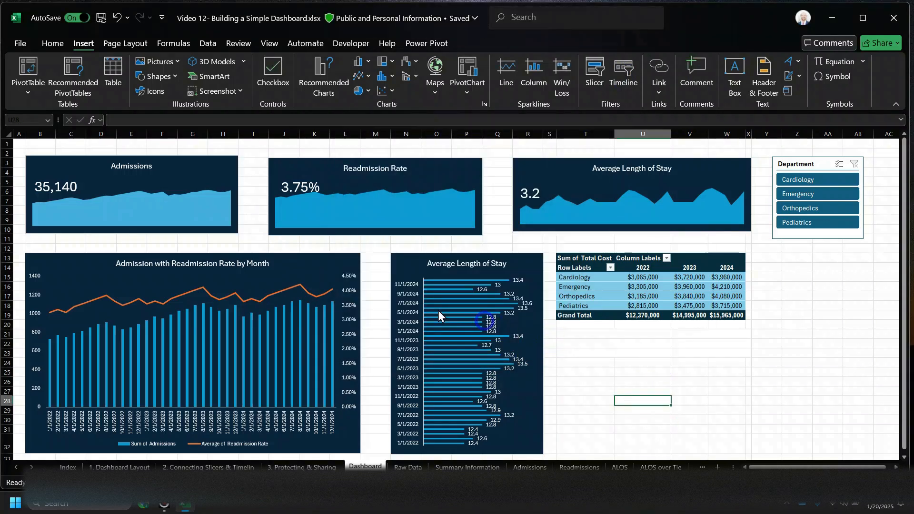
pyautogui.click(312, 270)
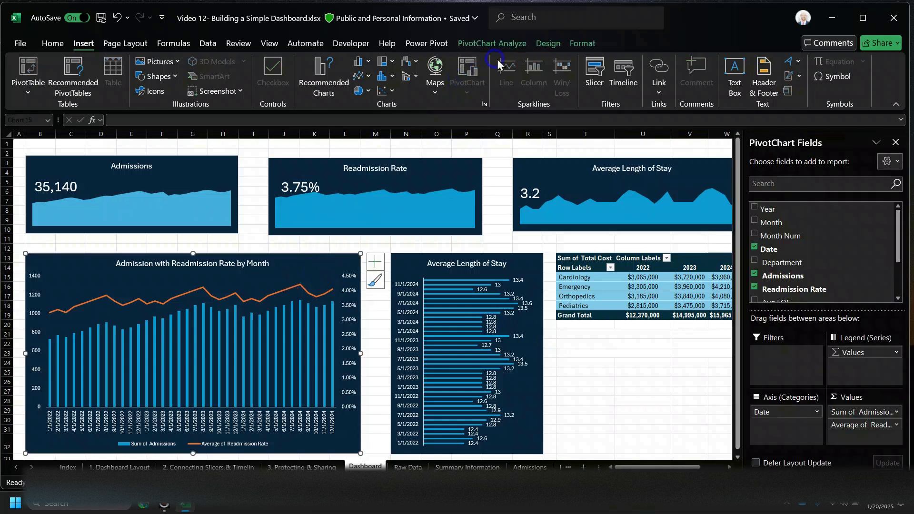
pyautogui.click(624, 83)
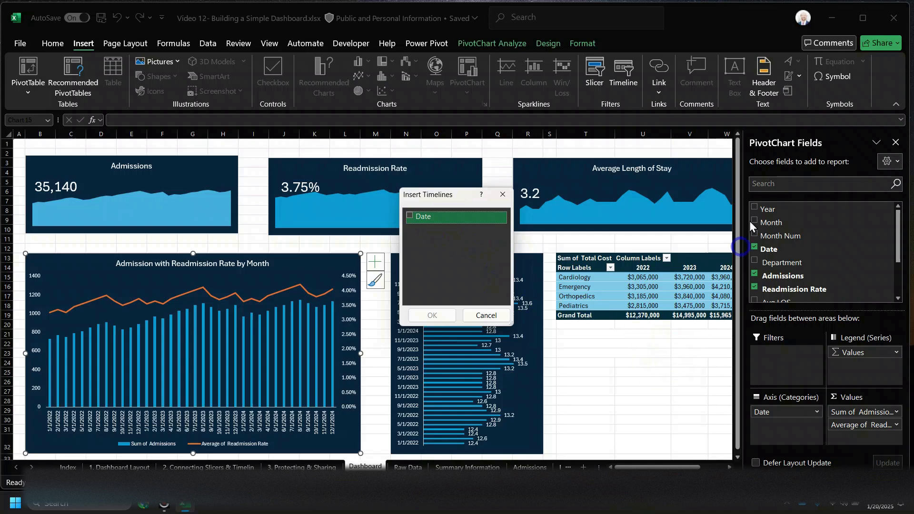
pyautogui.click(503, 195)
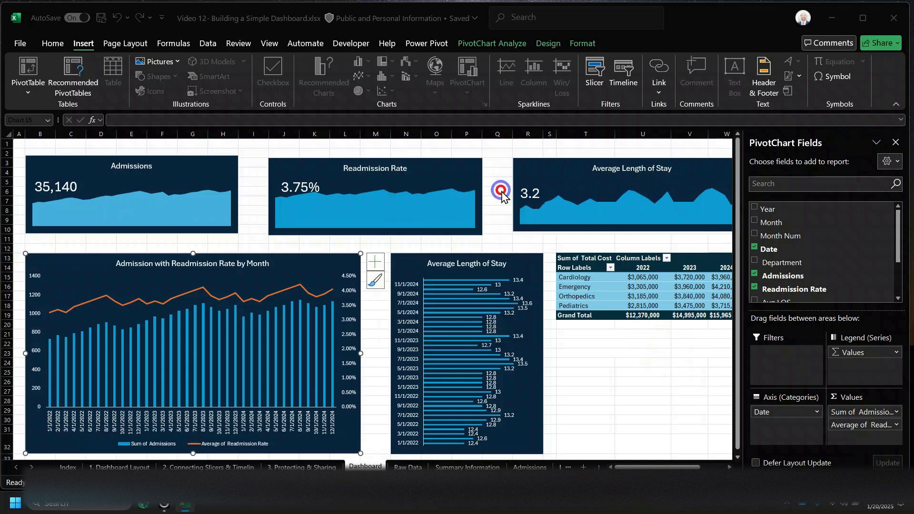
pyautogui.click(900, 142)
pyautogui.click(831, 339)
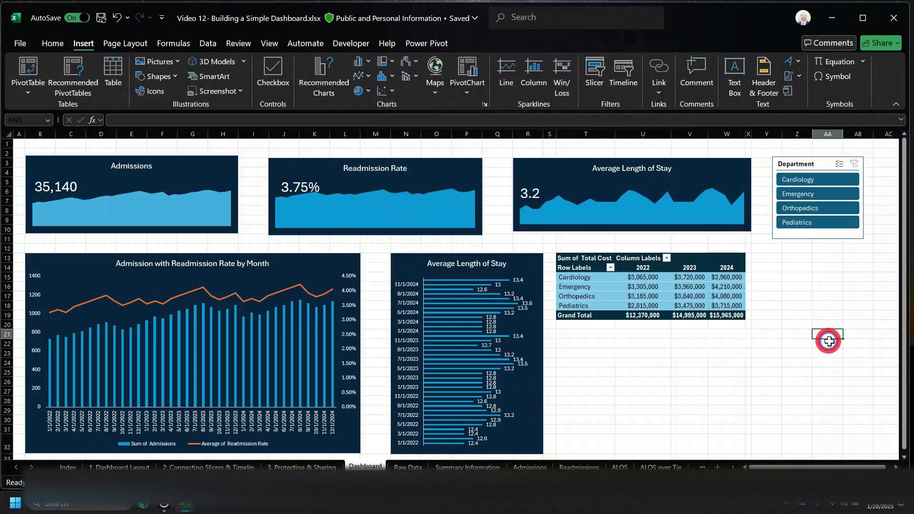
pyautogui.click(327, 266)
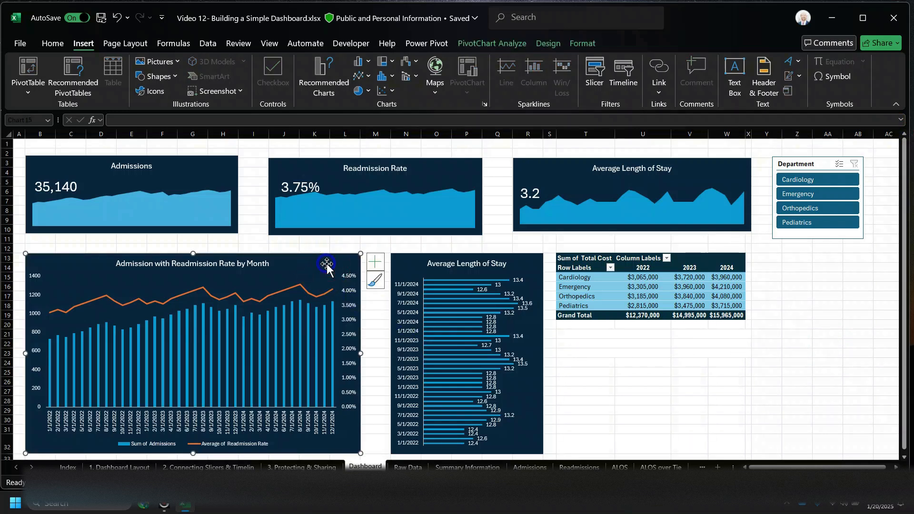
# Insert a timeline for the Date field, based on the cost PivotTable
pyautogui.click(680, 287)
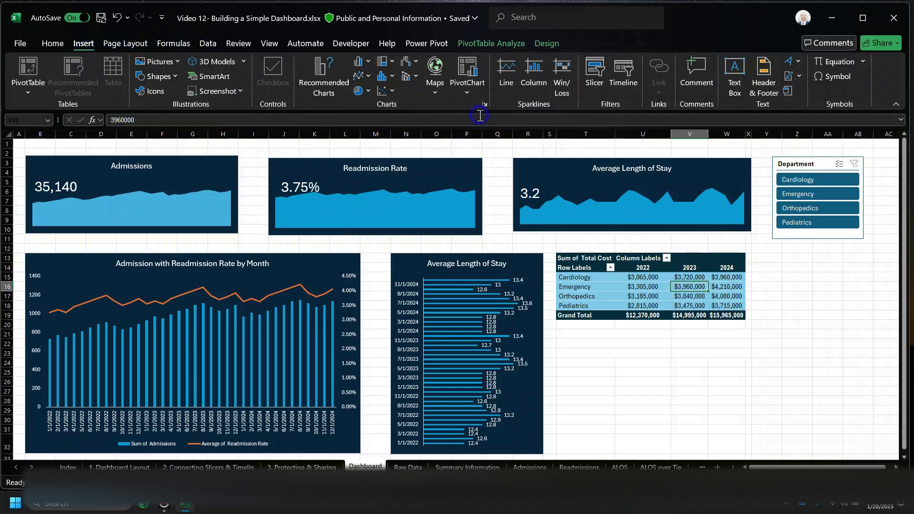
pyautogui.click(617, 83)
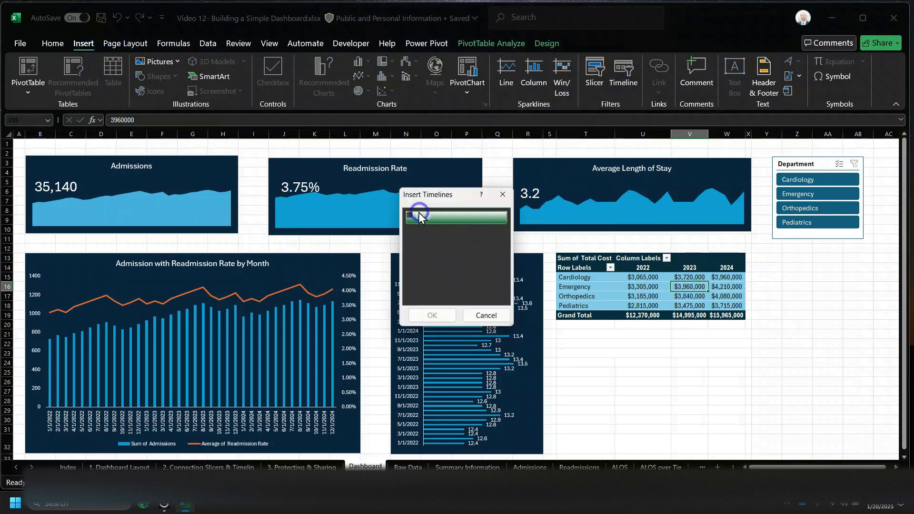
pyautogui.click(432, 316)
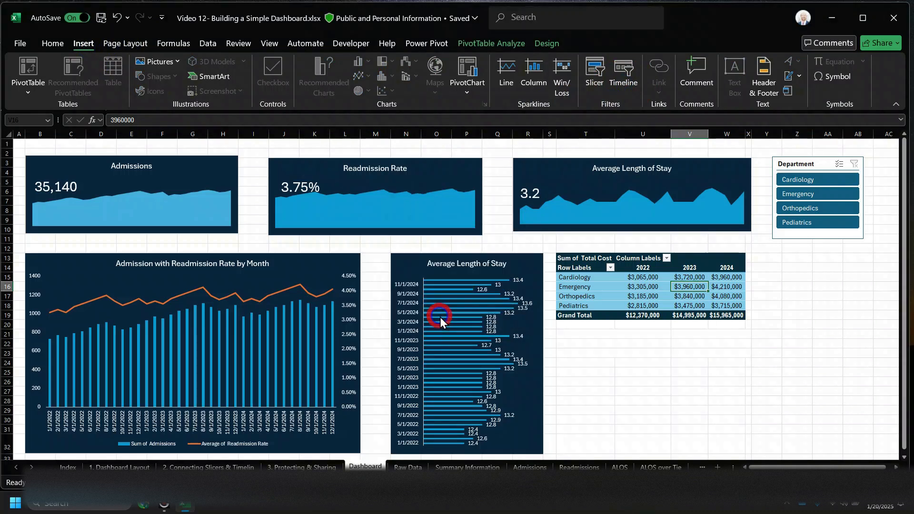
pyautogui.click(679, 376)
# Place the Date timeline directly below the Department slicer and narrow it to about 2.18" to match the slicer's width
pyautogui.click(483, 298)
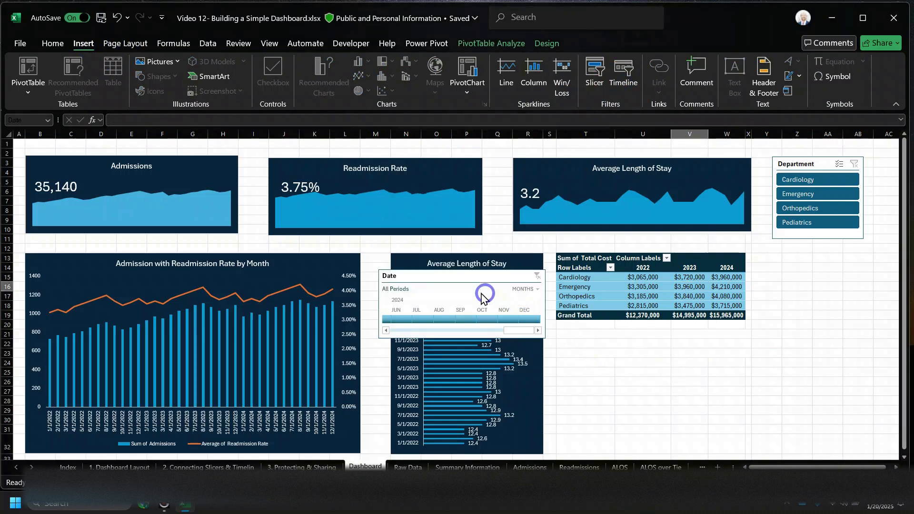
pyautogui.moveTo(676, 292); pyautogui.dragTo(822, 255)
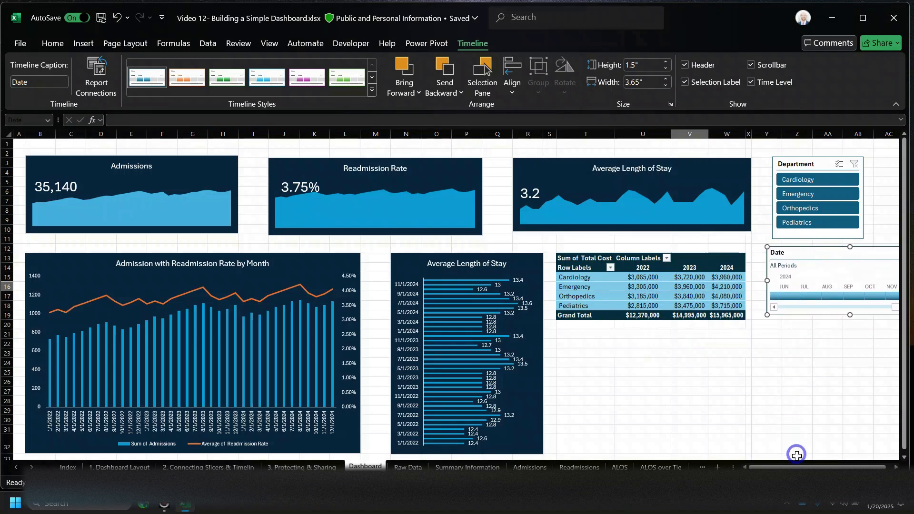
pyautogui.hscroll(2, 796, 453)
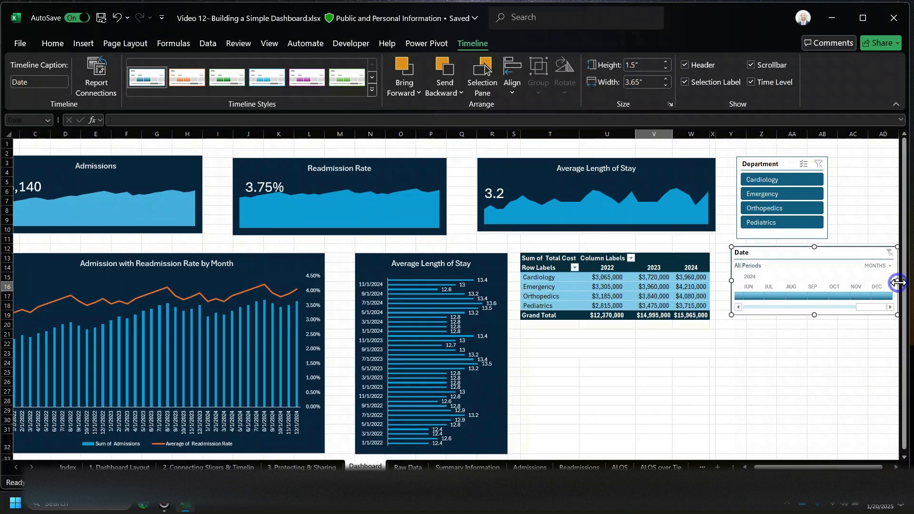
pyautogui.hscroll(1, 898, 282)
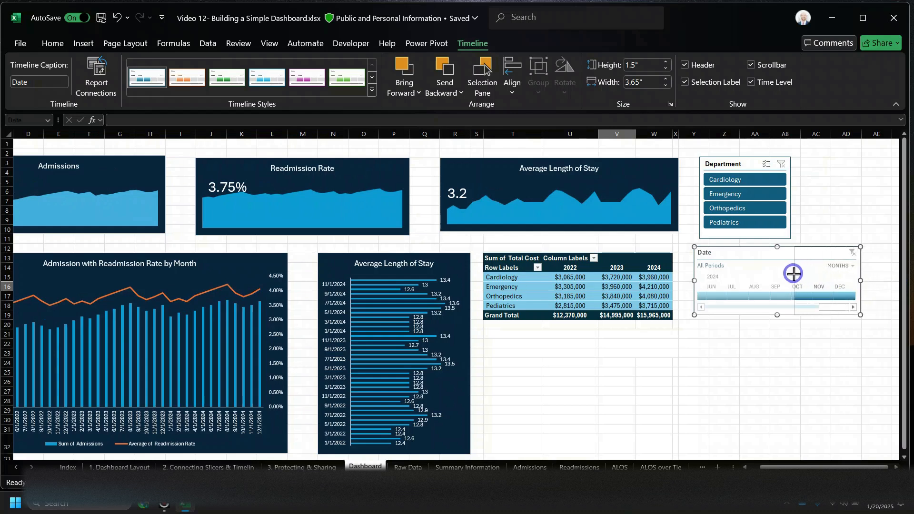
pyautogui.moveTo(792, 273); pyautogui.dragTo(793, 276)
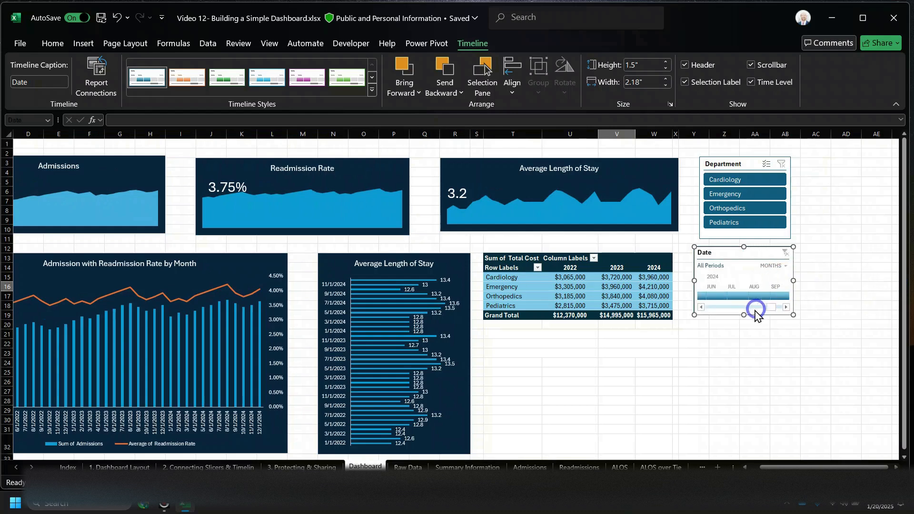
# Switch the Date timeline's time level from months to years
pyautogui.click(778, 266)
pyautogui.click(791, 281)
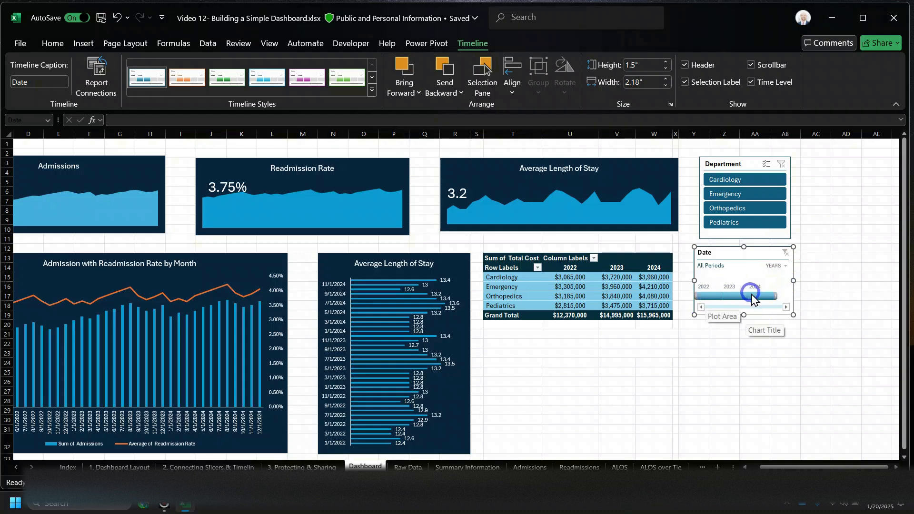
pyautogui.click(694, 302)
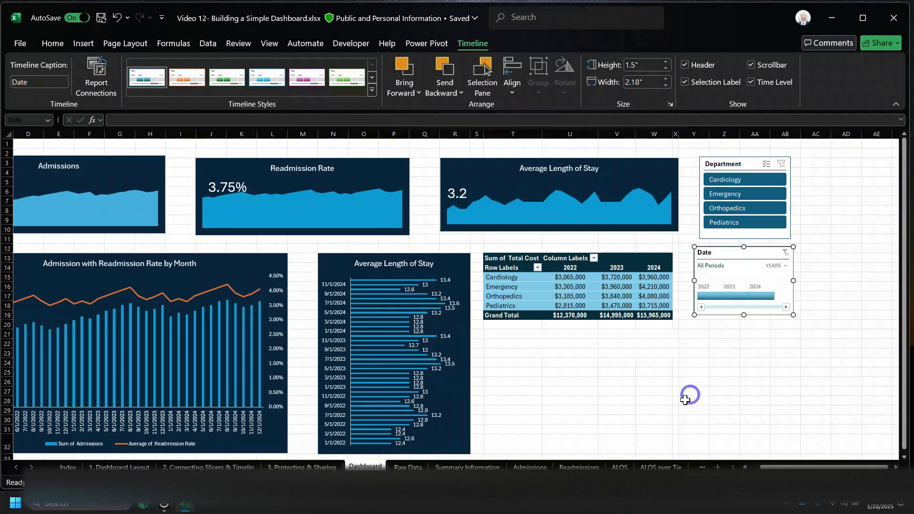
# Apply the first style in the Dark group, dark teal blue, to the Department slicer
pyautogui.click(737, 158)
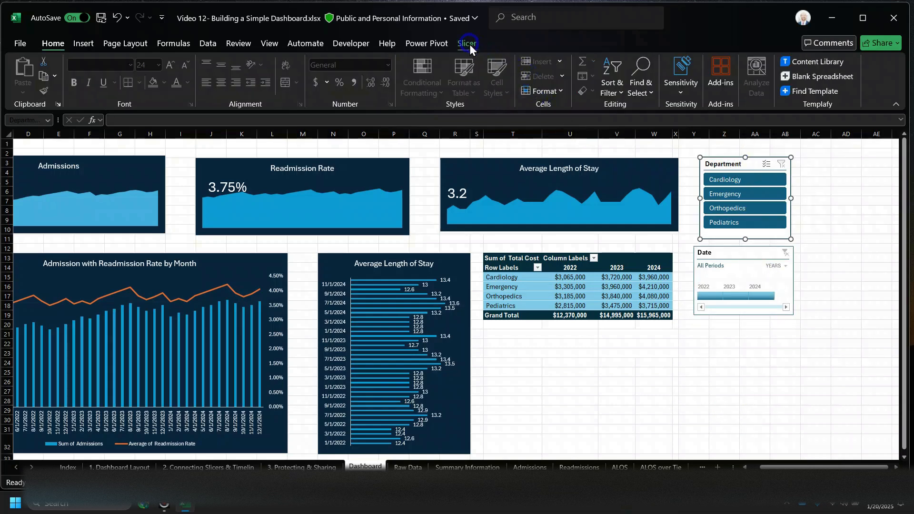
pyautogui.click(469, 44)
pyautogui.click(328, 90)
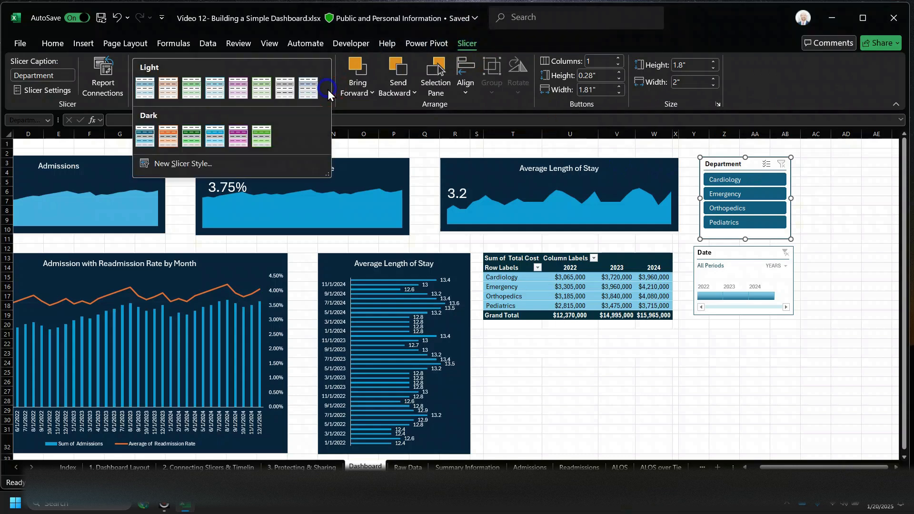
pyautogui.click(140, 135)
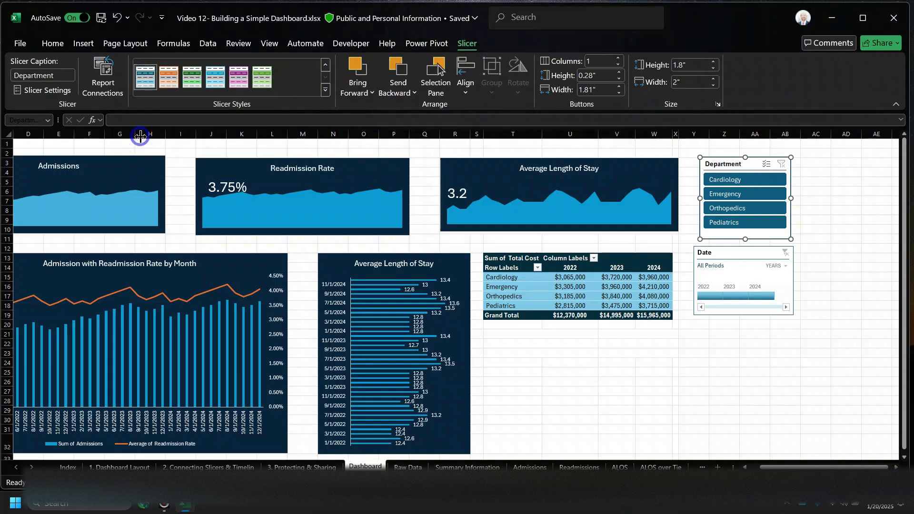
pyautogui.click(721, 235)
pyautogui.rightClick(720, 234)
pyautogui.press('Escape')
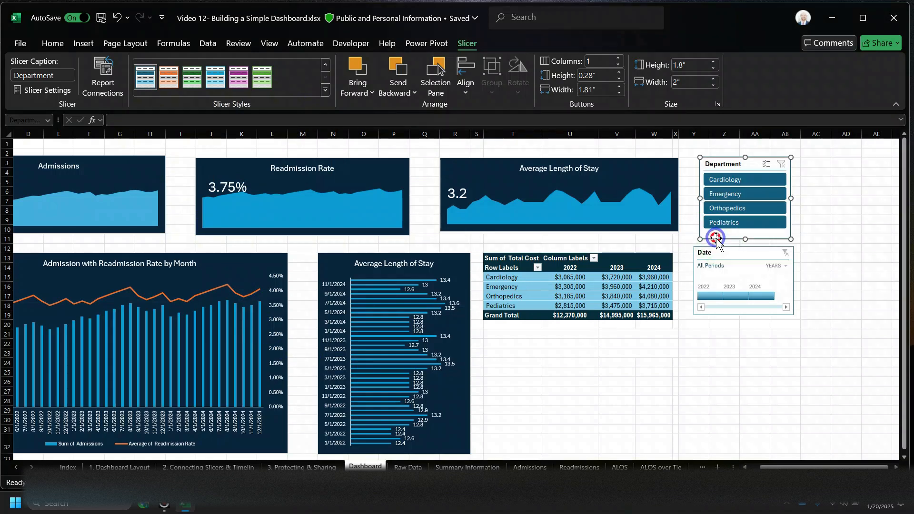
pyautogui.click(56, 48)
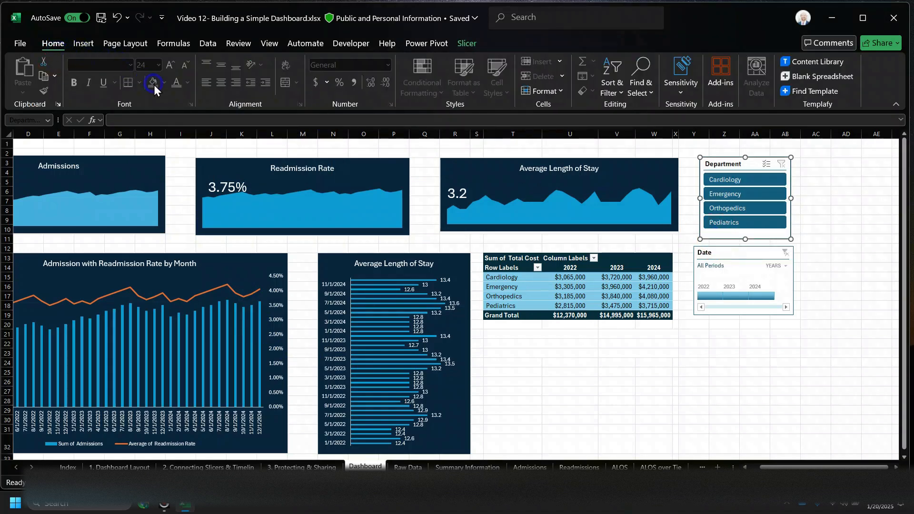
pyautogui.moveTo(724, 159); pyautogui.dragTo(723, 163)
pyautogui.rightClick(723, 164)
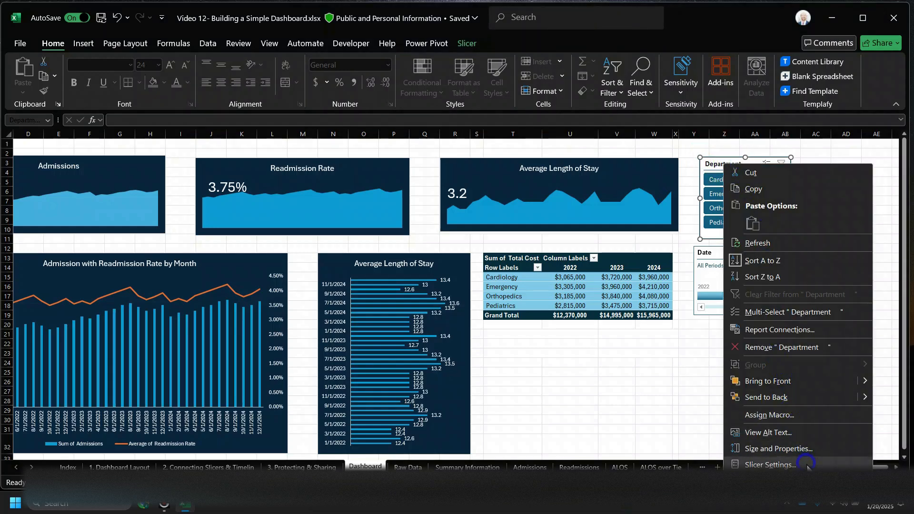
pyautogui.click(192, 84)
pyautogui.click(638, 351)
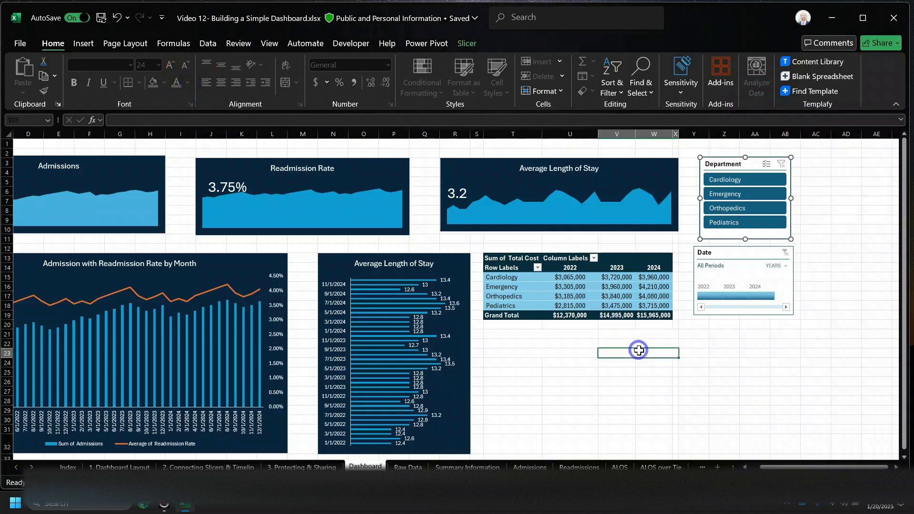
pyautogui.click(707, 235)
pyautogui.moveTo(708, 233); pyautogui.dragTo(708, 232)
pyautogui.rightClick(708, 232)
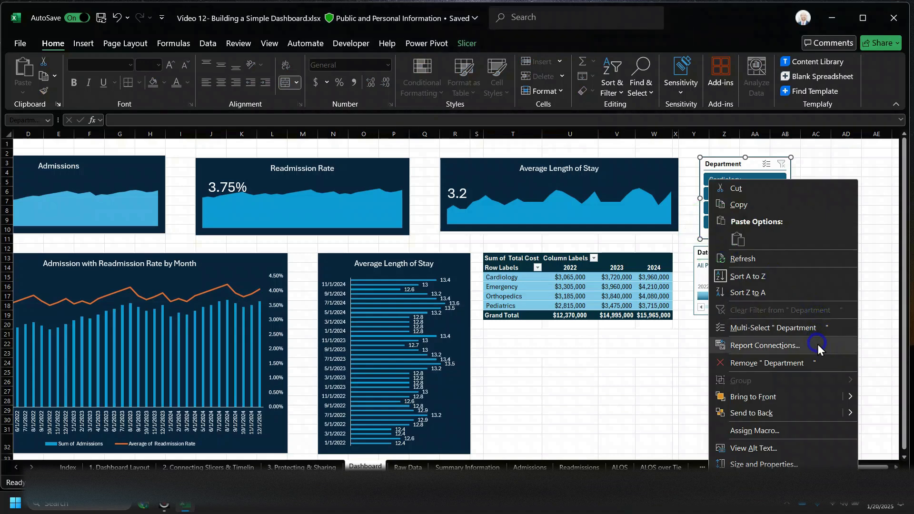
# Start a new custom slicer style for the Department slicer, look through the slicer elements it can format, and cancel it
pyautogui.click(482, 47)
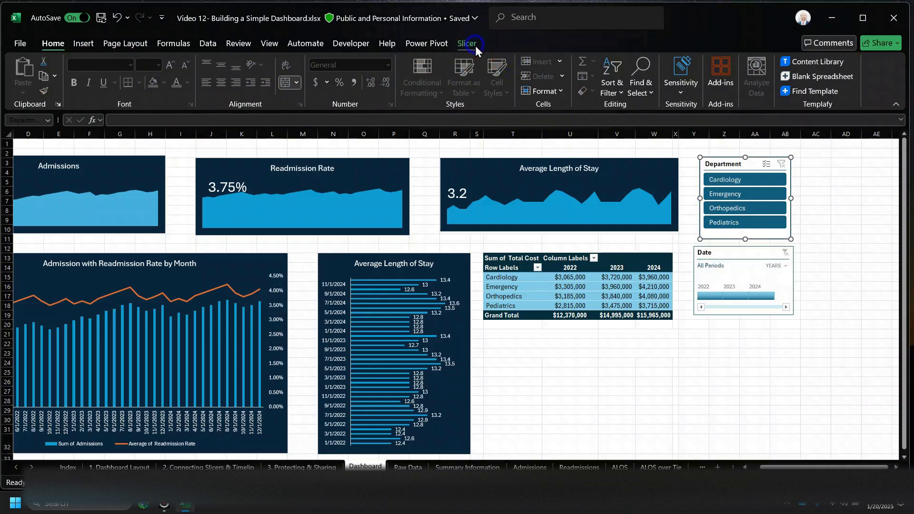
pyautogui.click(469, 44)
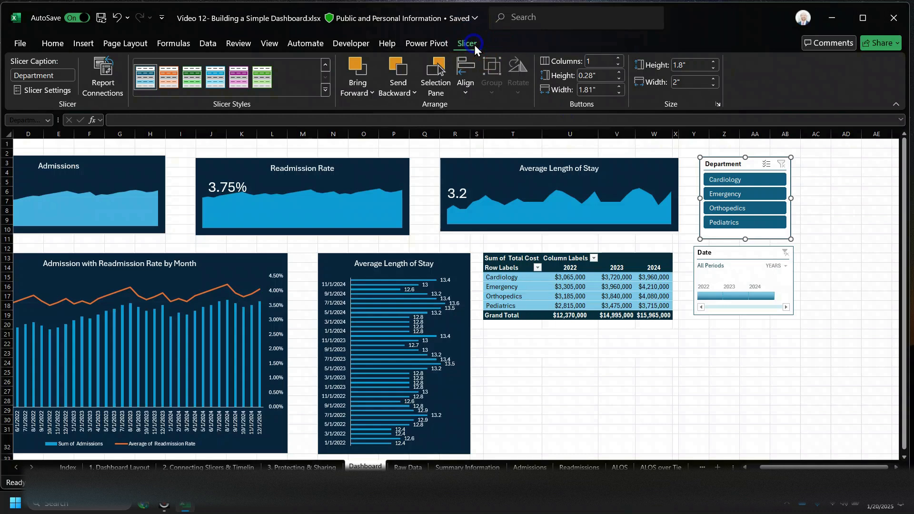
pyautogui.click(325, 90)
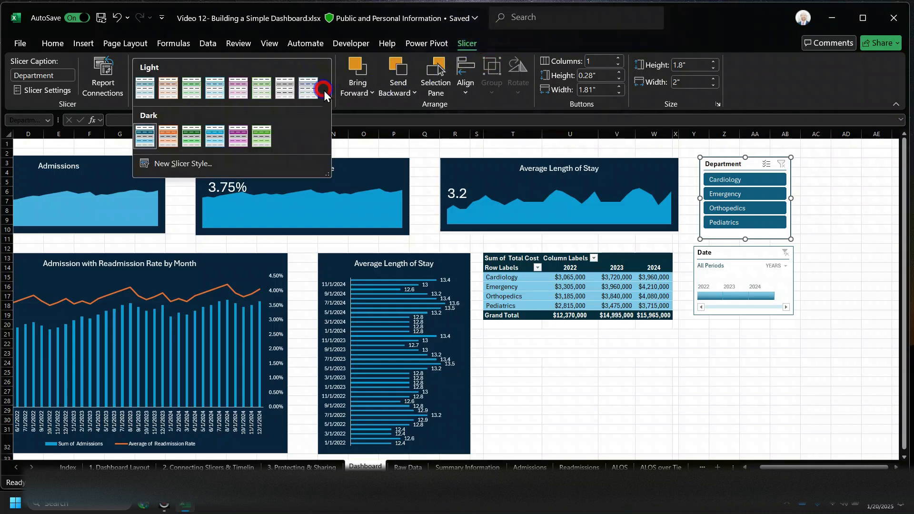
pyautogui.click(197, 167)
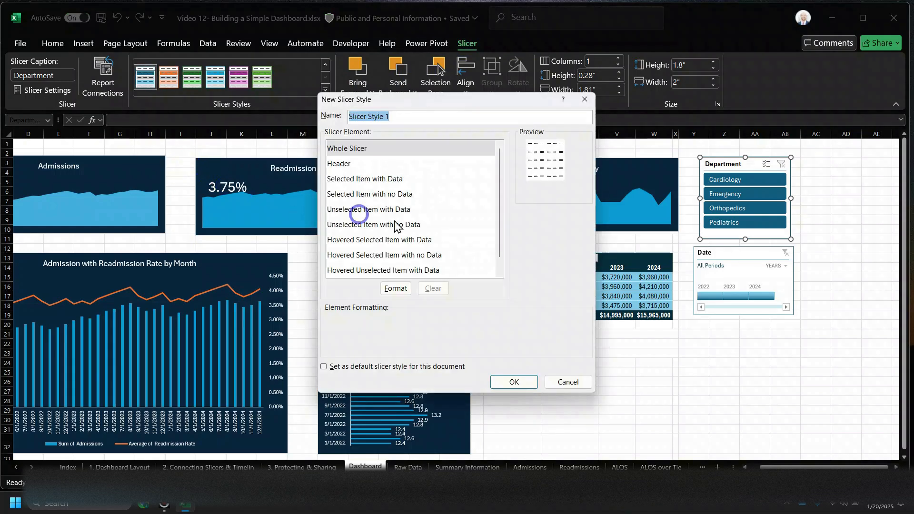
pyautogui.scroll(-1, 423, 193)
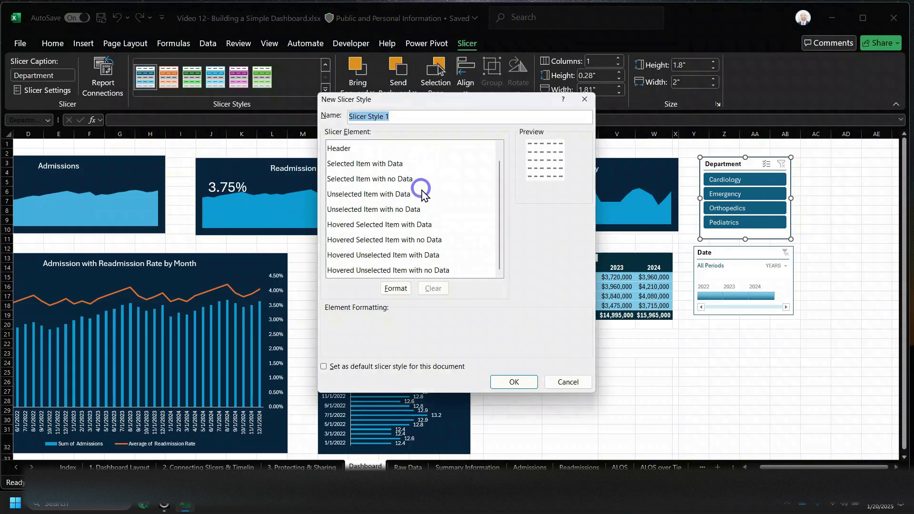
pyautogui.click(566, 382)
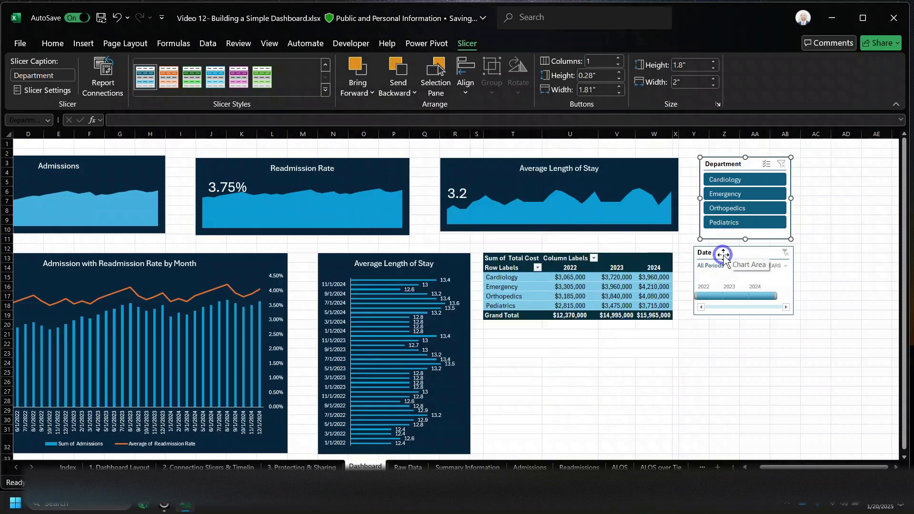
# Apply the first dark blue timeline style to the Date timeline to match the Department slicer
pyautogui.moveTo(726, 252); pyautogui.dragTo(728, 253)
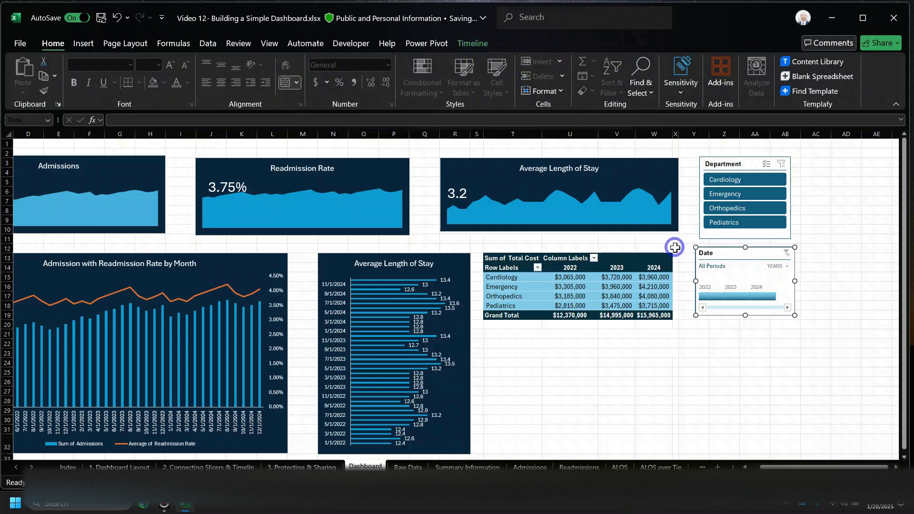
pyautogui.click(479, 42)
pyautogui.click(373, 92)
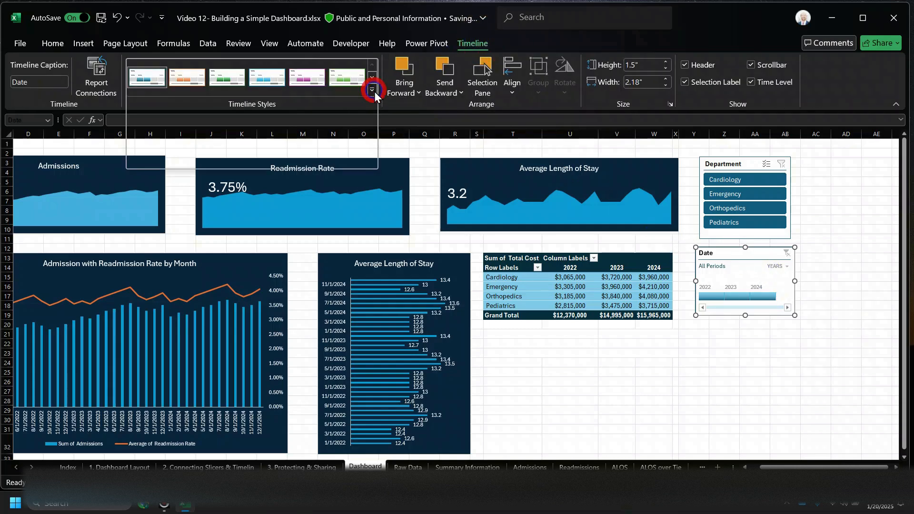
pyautogui.click(158, 130)
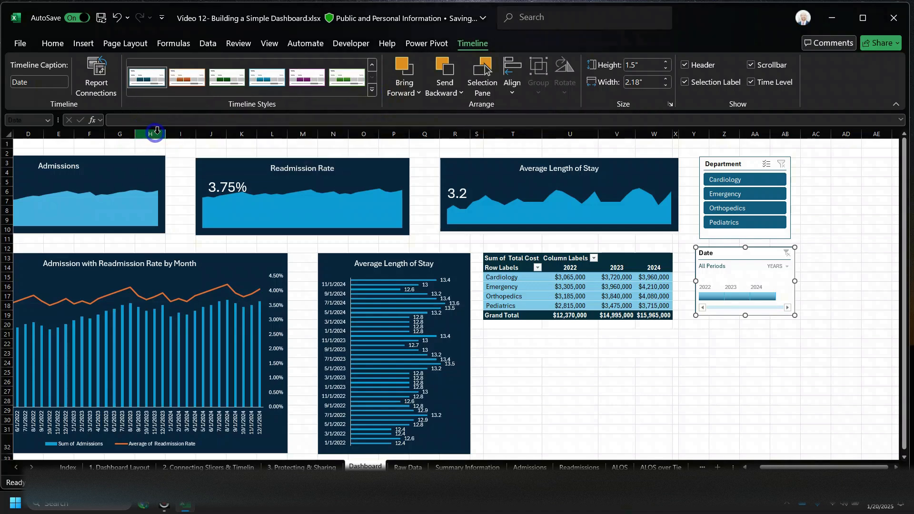
pyautogui.click(775, 343)
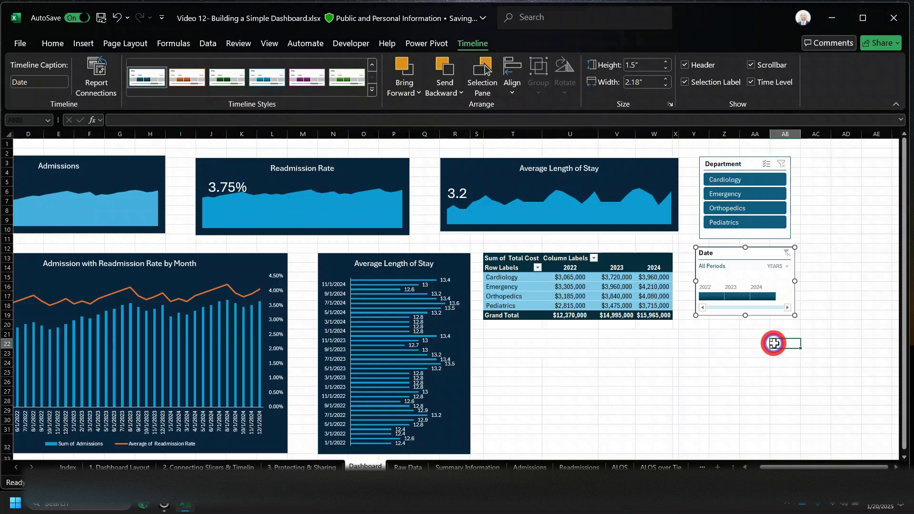
# Narrow the Date timeline slightly and move it so its left edge lines up under the Department slicer
pyautogui.click(795, 316)
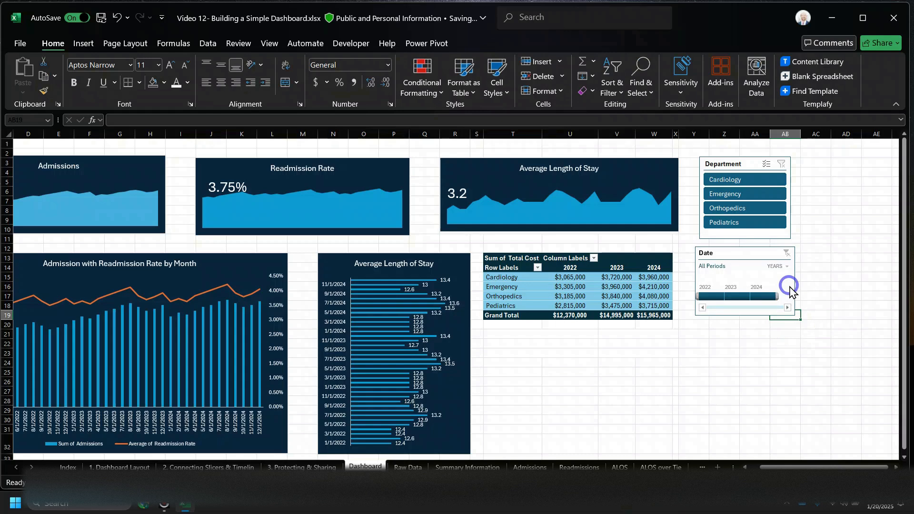
pyautogui.click(790, 288)
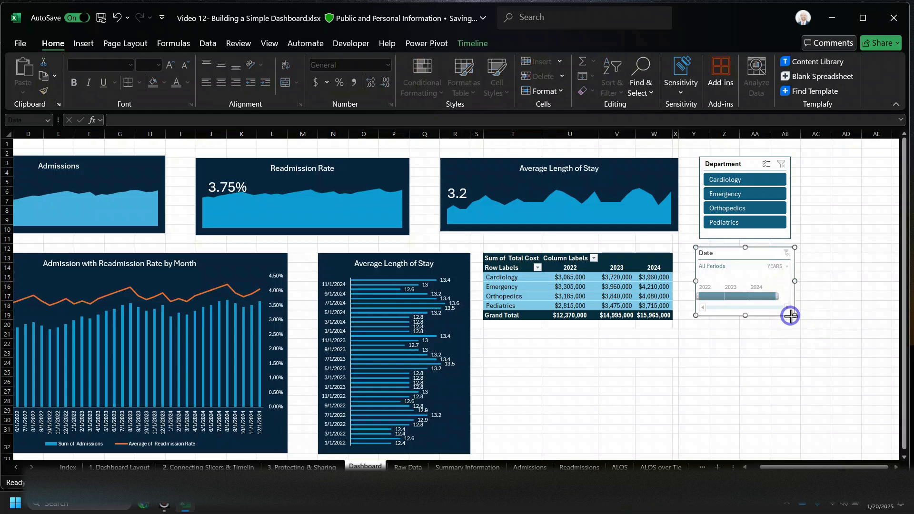
pyautogui.moveTo(794, 315); pyautogui.dragTo(787, 318)
pyautogui.moveTo(753, 262); pyautogui.dragTo(755, 255)
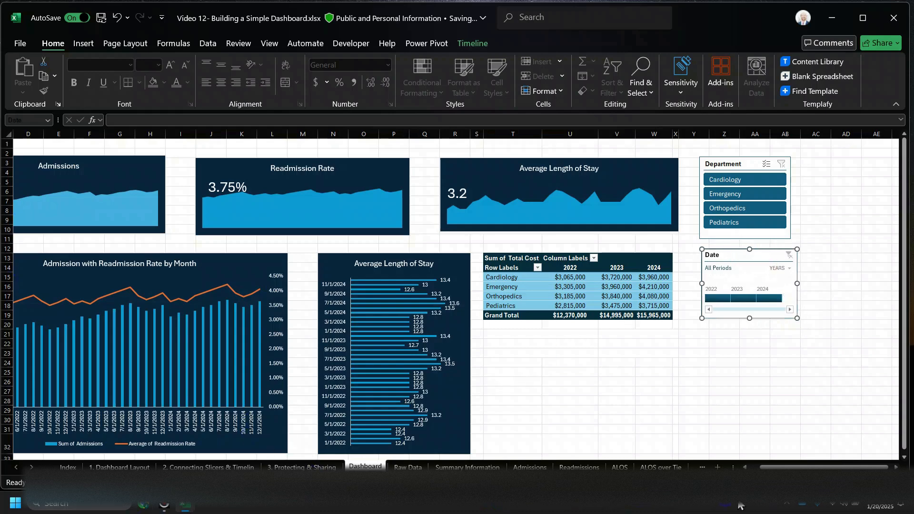
# Review the Department slicer's settings for name, header, sorting and filtering, and close them without changes
pyautogui.hscroll(-3, 785, 467)
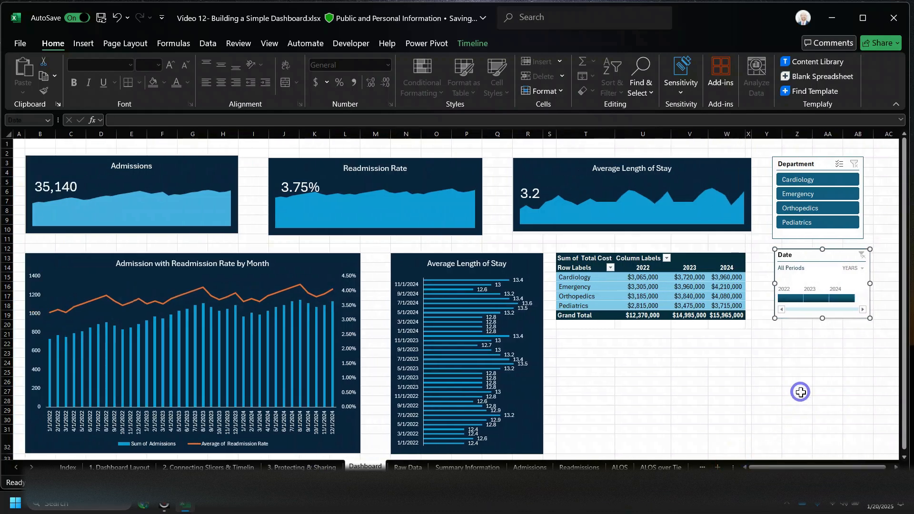
pyautogui.click(791, 159)
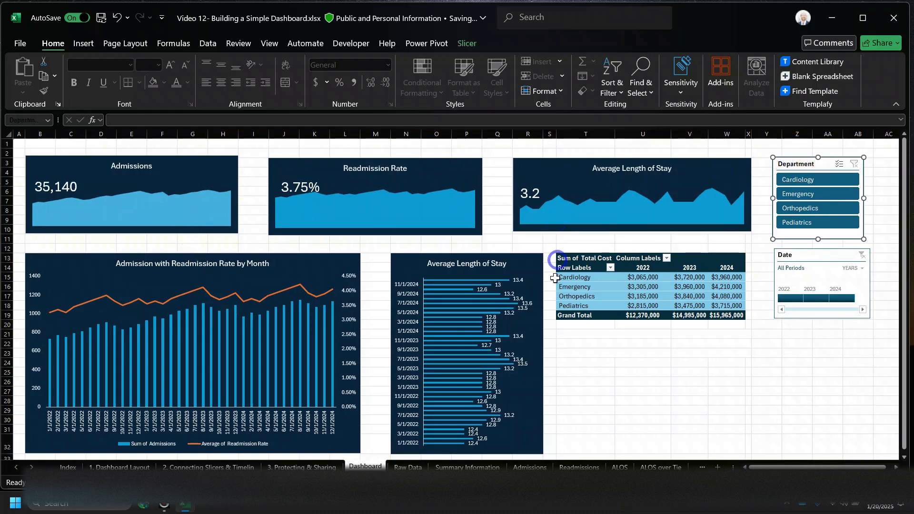
pyautogui.rightClick(795, 164)
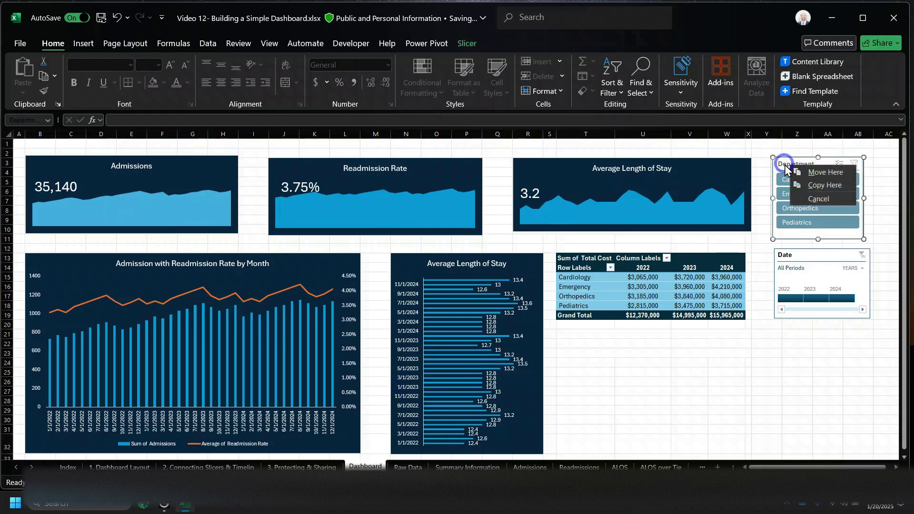
pyautogui.press('Escape')
pyautogui.rightClick(788, 167)
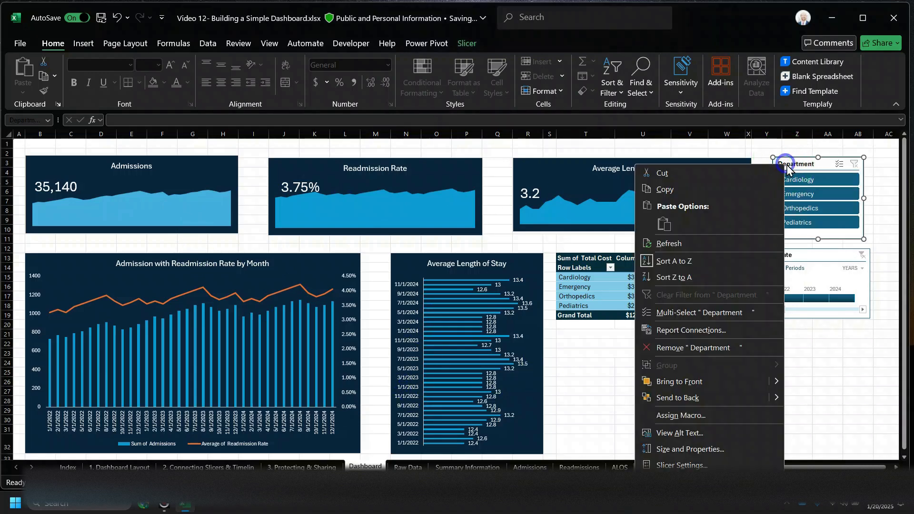
pyautogui.click(727, 464)
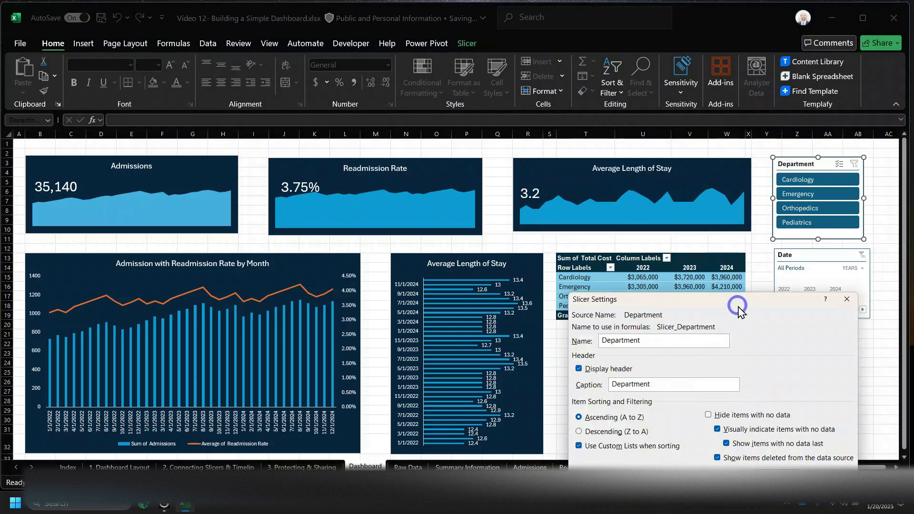
pyautogui.moveTo(739, 308); pyautogui.dragTo(693, 227)
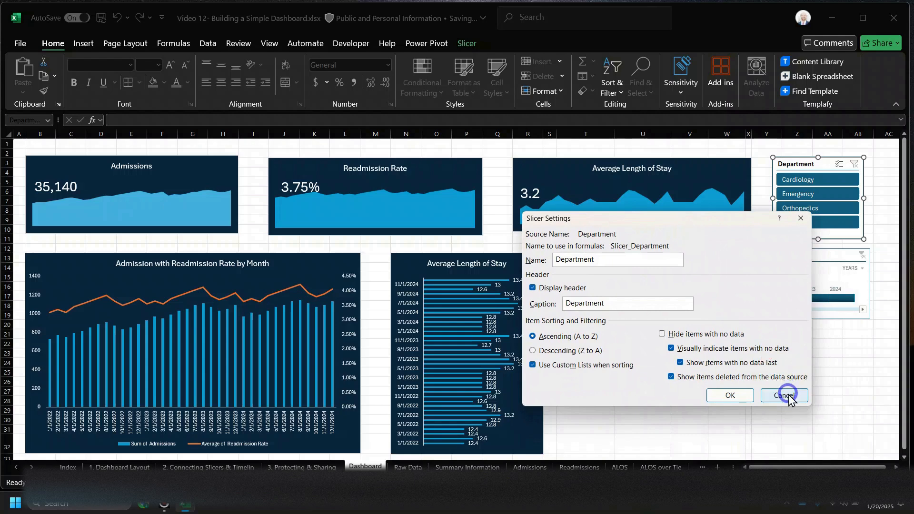
pyautogui.click(786, 395)
# Open the Department slicer's report connections, enlarge the dialog to examine the full list of PivotTables, and close it
pyautogui.rightClick(789, 162)
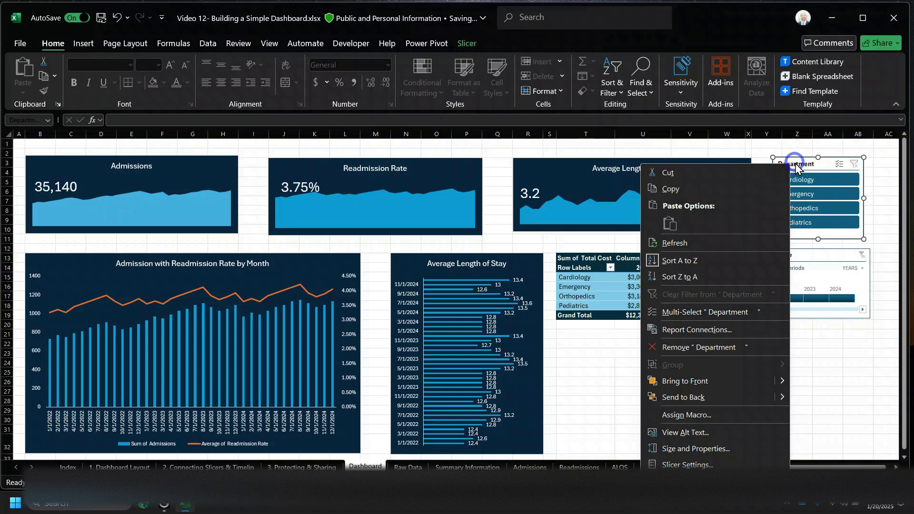
pyautogui.click(718, 330)
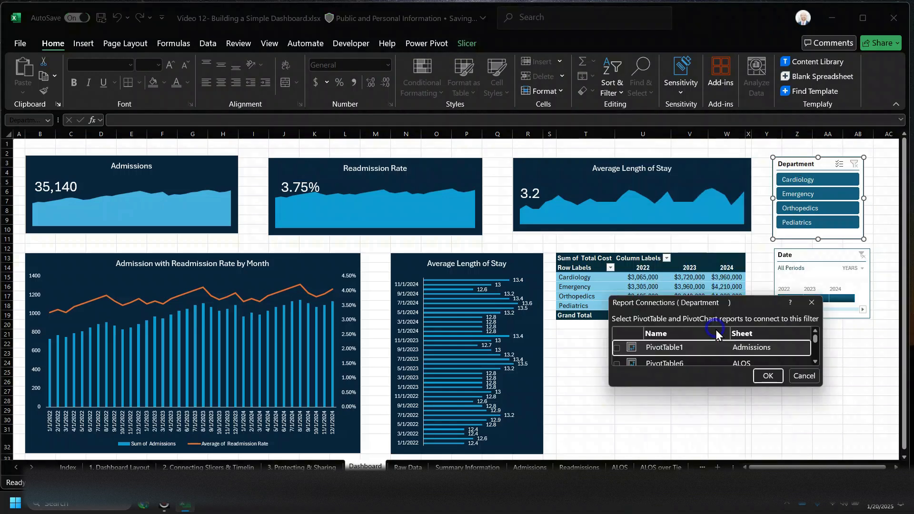
pyautogui.moveTo(703, 308); pyautogui.dragTo(629, 222)
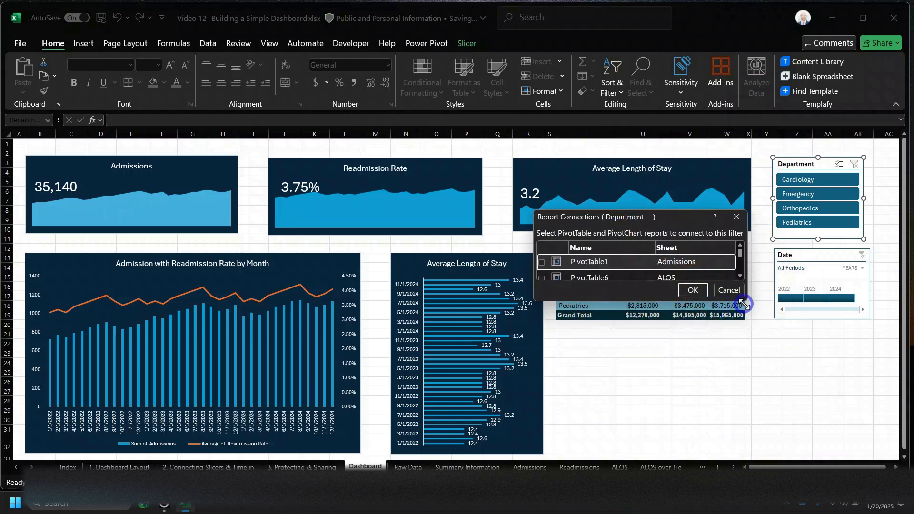
pyautogui.moveTo(749, 315); pyautogui.dragTo(791, 469)
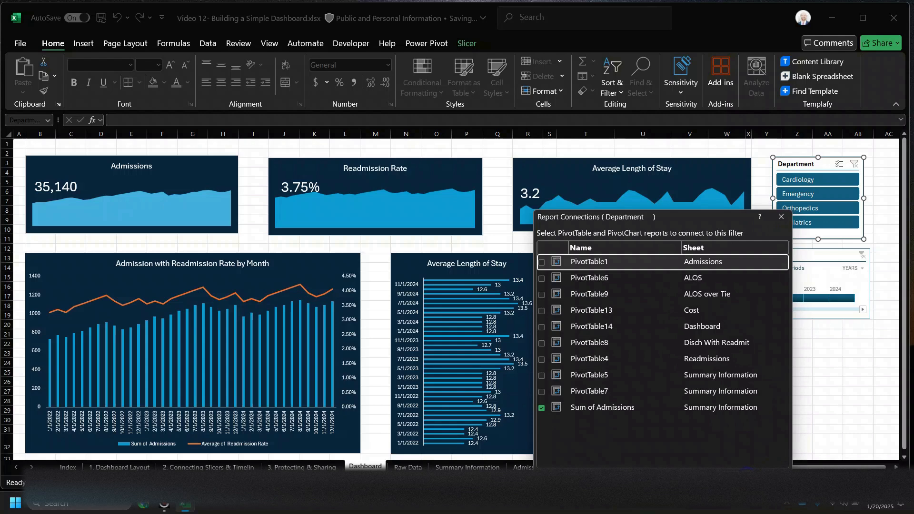
pyautogui.press('Return')
pyautogui.click(802, 400)
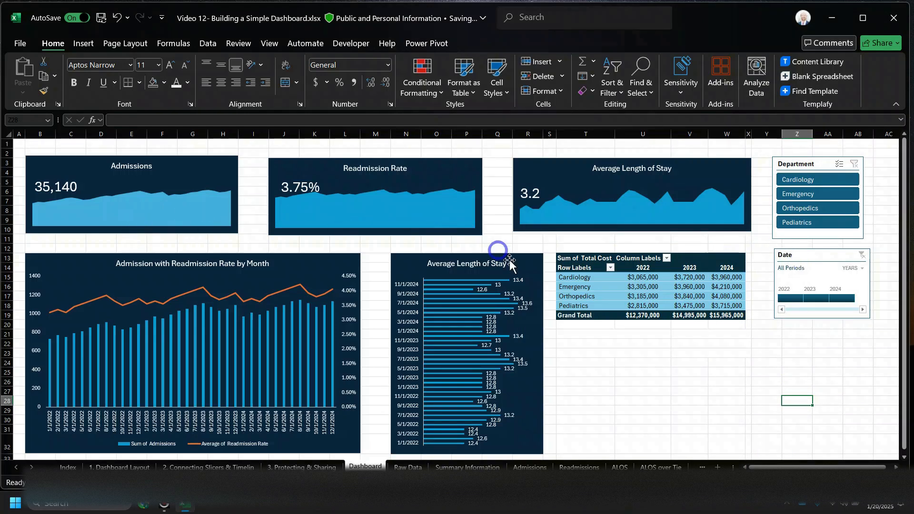
# Connect the Department slicer to every PivotTable listed in its report connections, from PivotTable1 on Admissions to PivotTable7 on Summary Information
pyautogui.click(791, 162)
pyautogui.rightClick(791, 161)
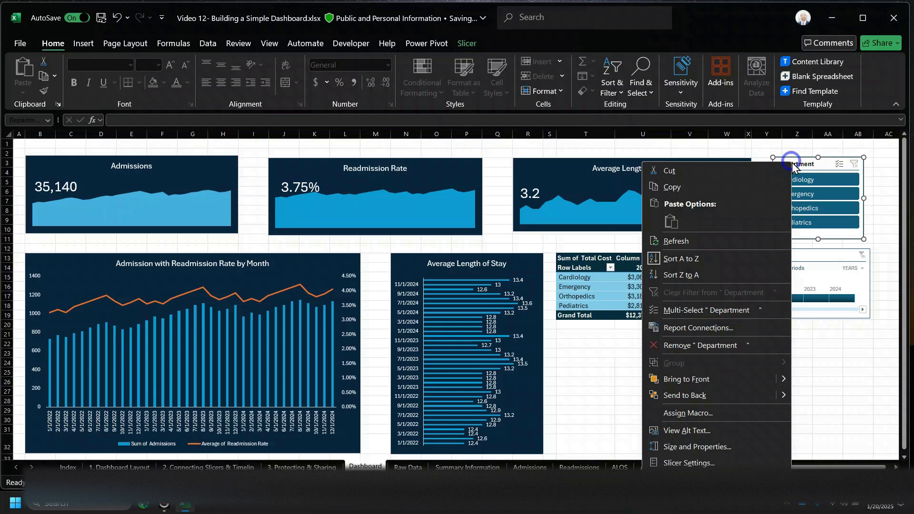
pyautogui.click(716, 328)
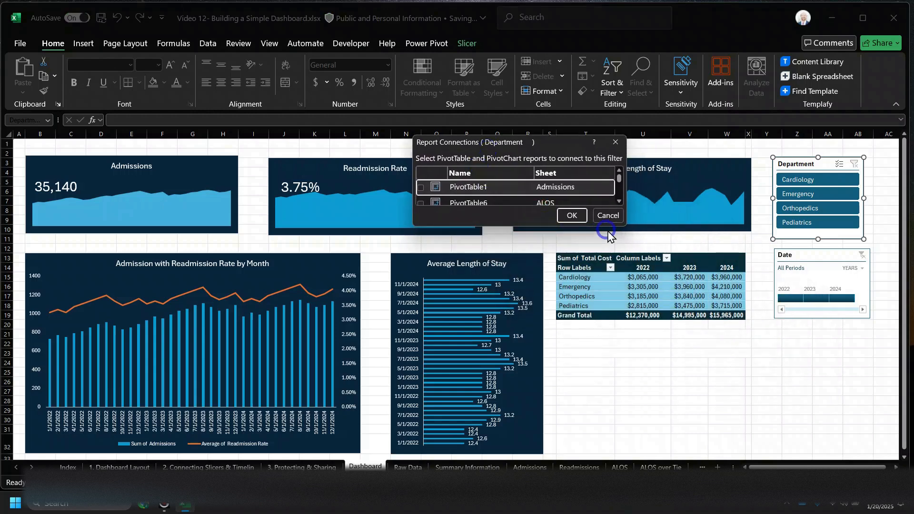
pyautogui.moveTo(625, 228); pyautogui.dragTo(730, 422)
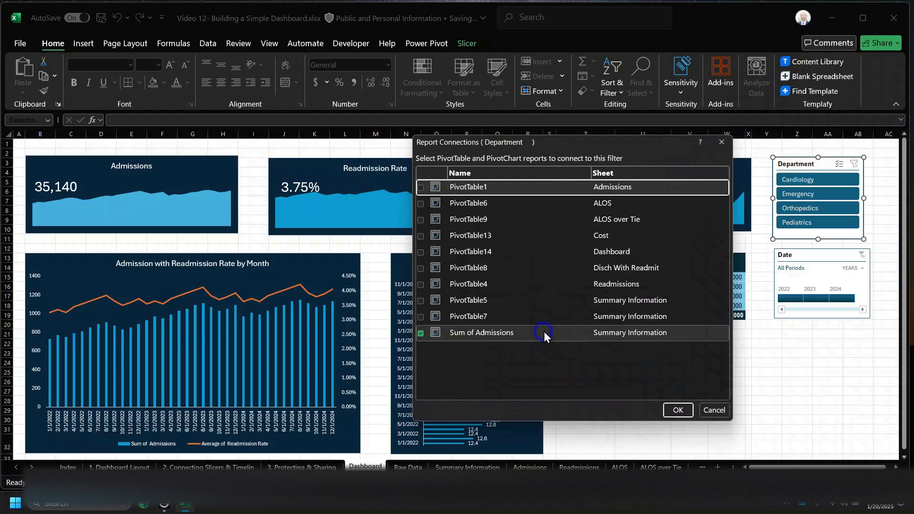
pyautogui.click(421, 188)
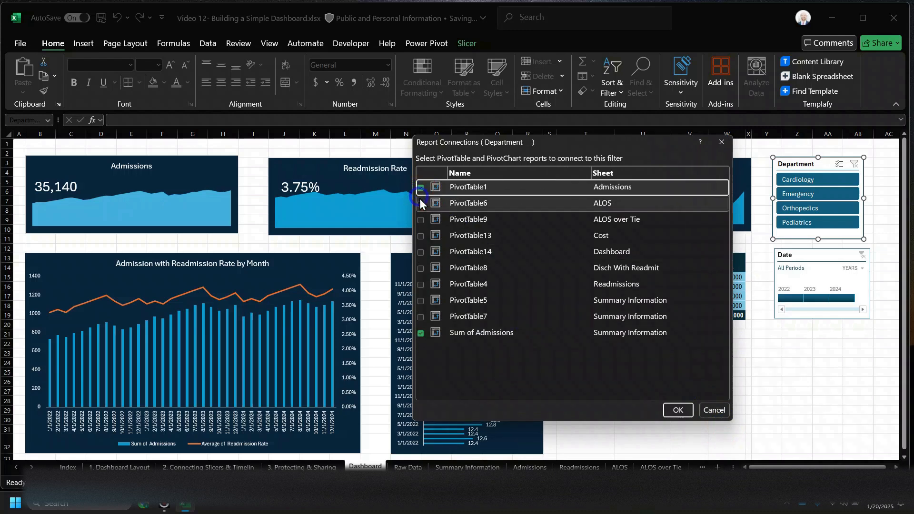
pyautogui.click(421, 204)
pyautogui.click(421, 220)
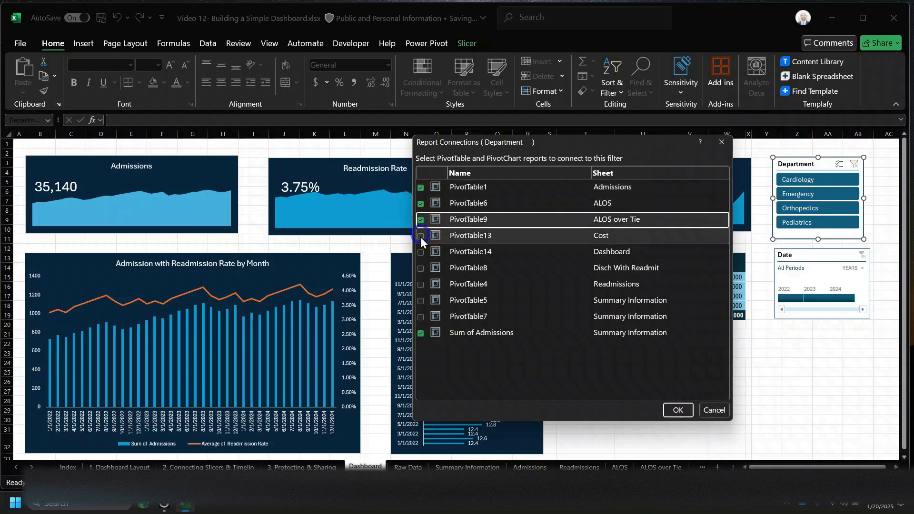
pyautogui.click(421, 236)
pyautogui.click(421, 253)
pyautogui.click(421, 268)
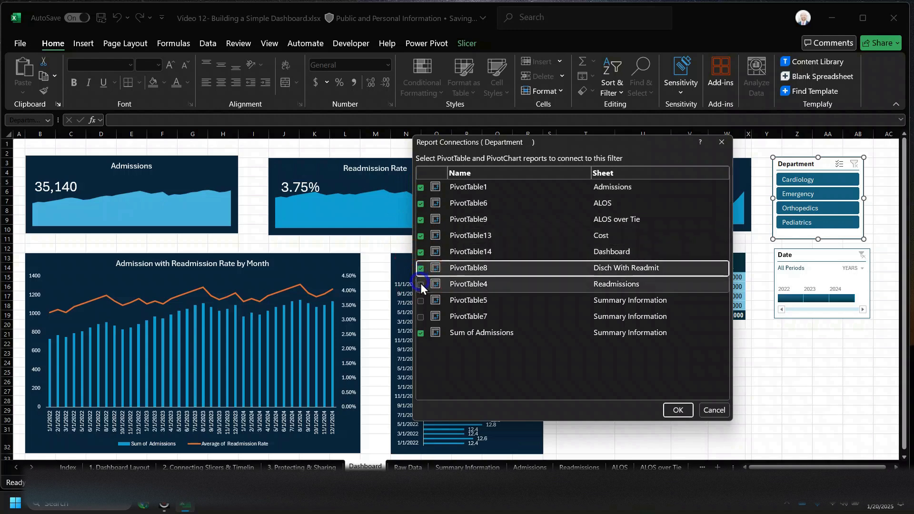
pyautogui.click(421, 284)
pyautogui.click(421, 301)
pyautogui.click(421, 318)
pyautogui.click(678, 410)
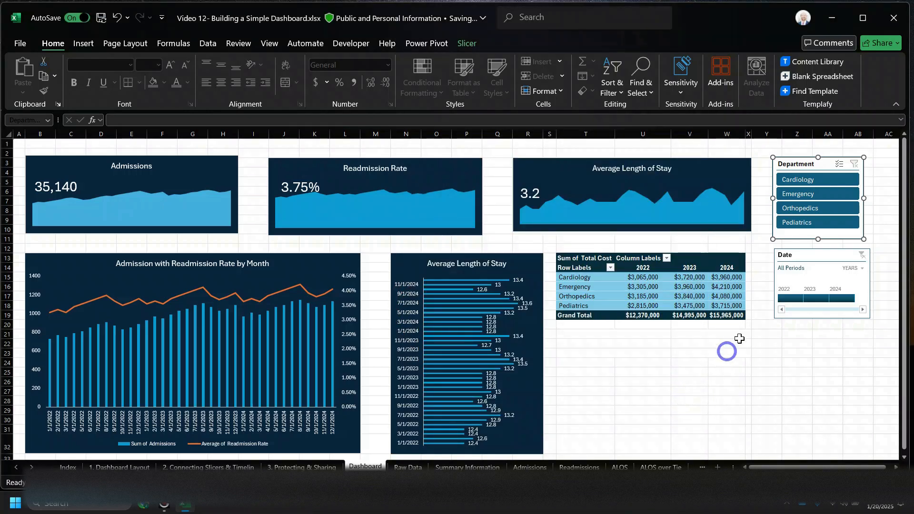
# Connect the Date timeline to every PivotTable listed in its report connections, including the Summary Information ones
pyautogui.click(809, 255)
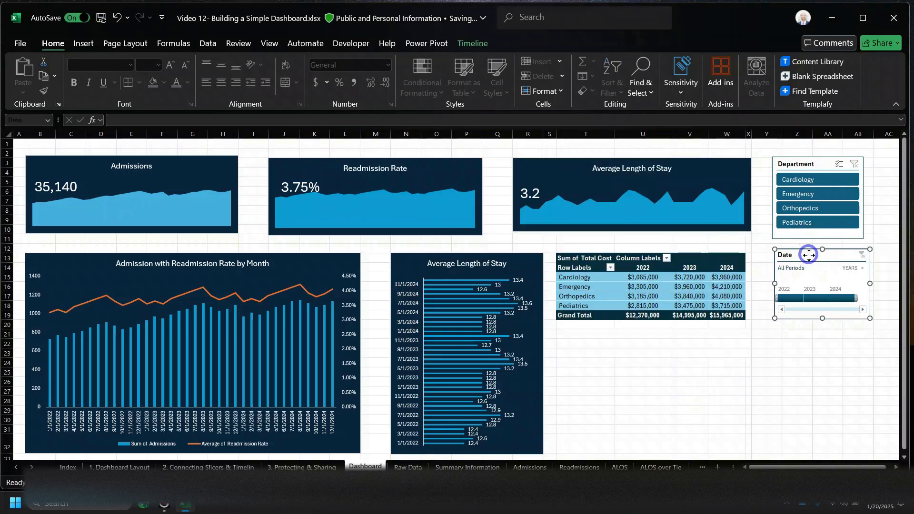
pyautogui.rightClick(810, 256)
pyautogui.click(753, 128)
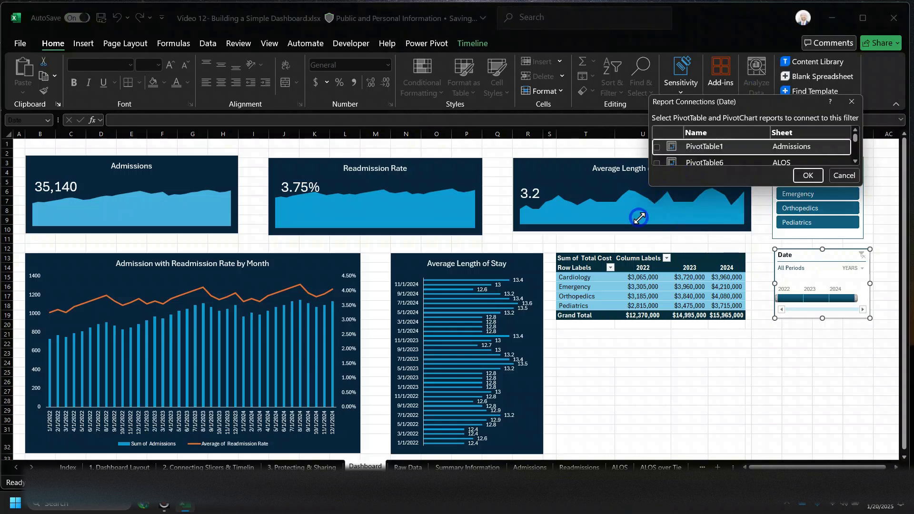
pyautogui.moveTo(645, 198); pyautogui.dragTo(576, 362)
pyautogui.click(577, 148)
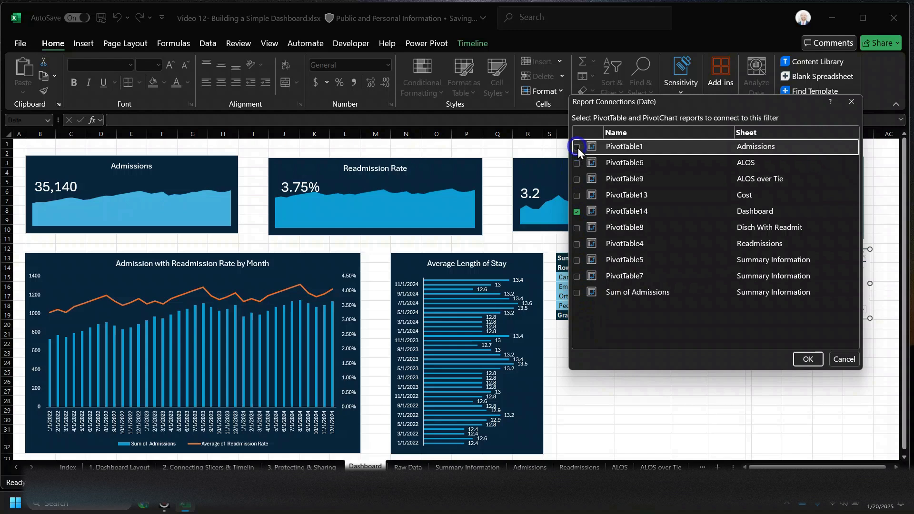
pyautogui.click(577, 163)
pyautogui.click(577, 180)
pyautogui.click(576, 195)
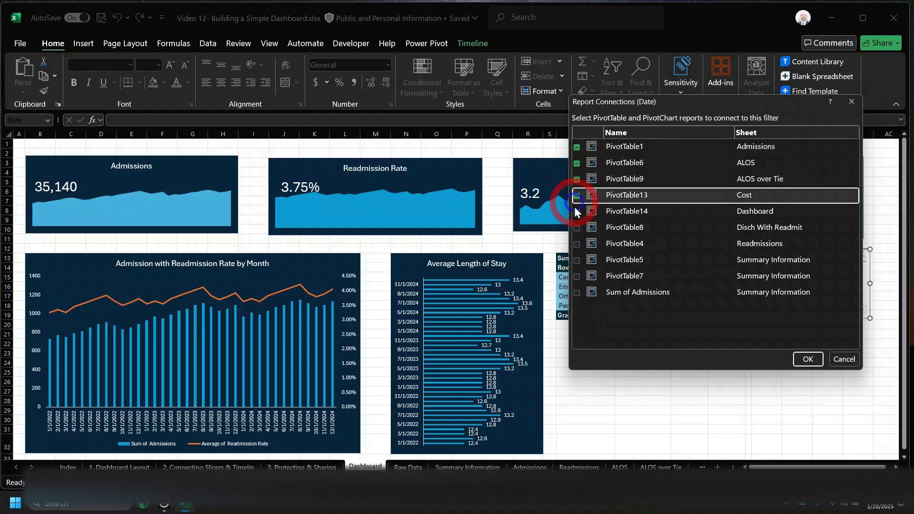
pyautogui.click(577, 228)
pyautogui.click(577, 244)
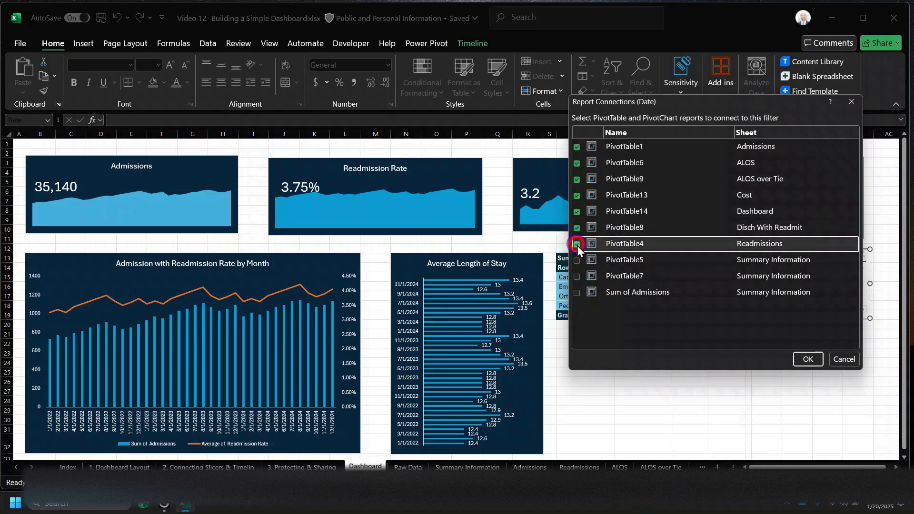
pyautogui.click(577, 260)
pyautogui.click(577, 276)
pyautogui.click(577, 292)
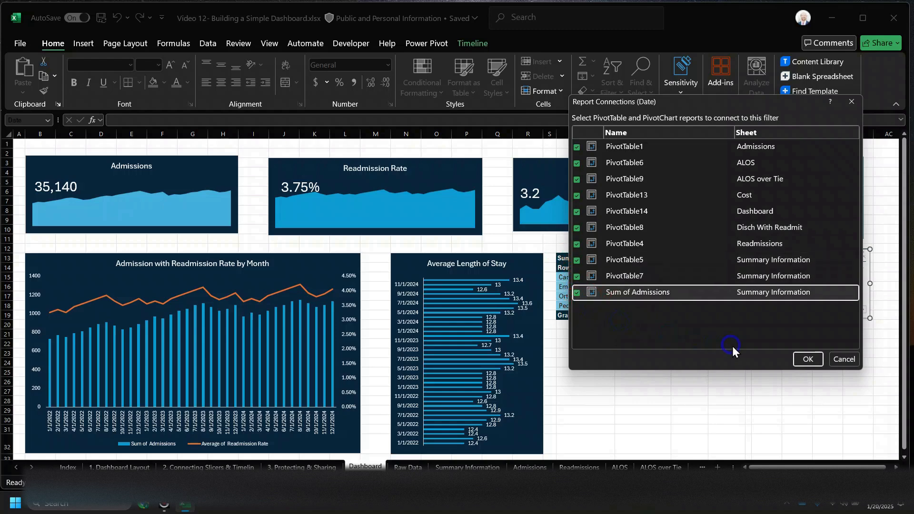
pyautogui.click(791, 360)
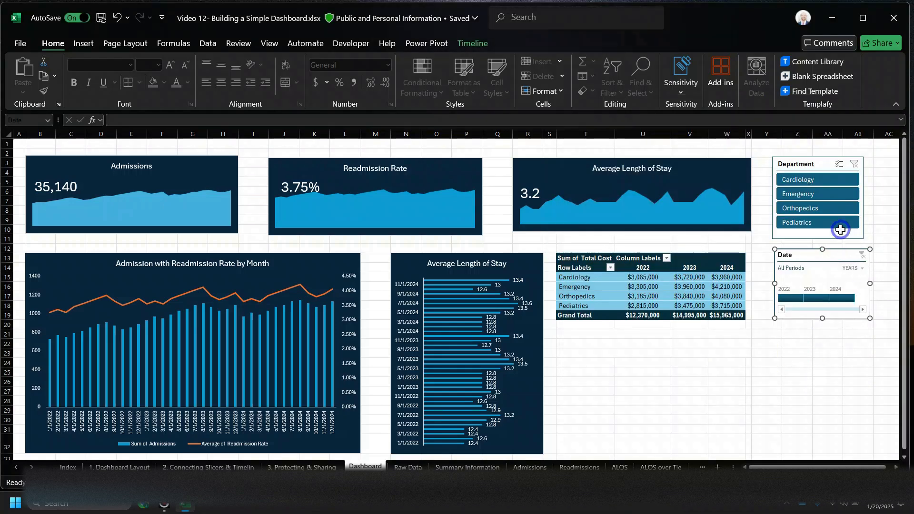
# Filter the dashboard to the Cardiology department and try 2022 and 2024 on the Date timeline
pyautogui.click(802, 180)
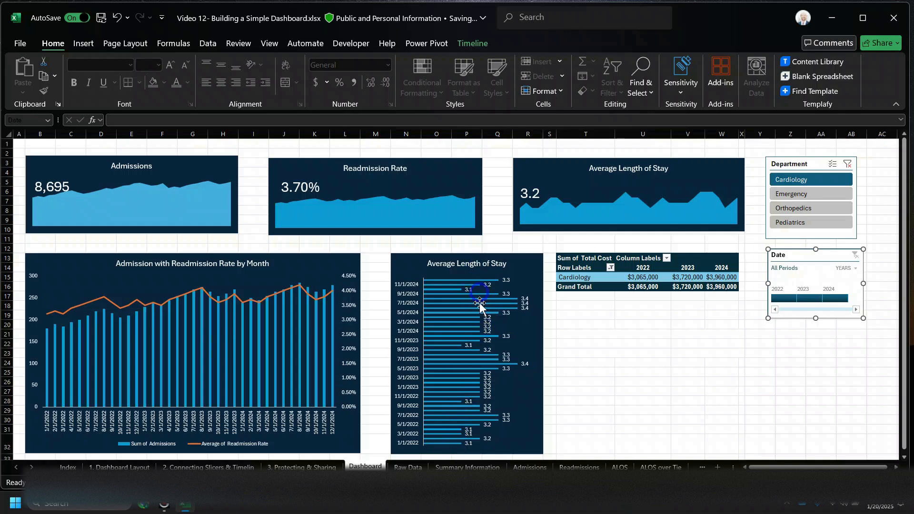
pyautogui.moveTo(481, 285)
pyautogui.moveTo(281, 302)
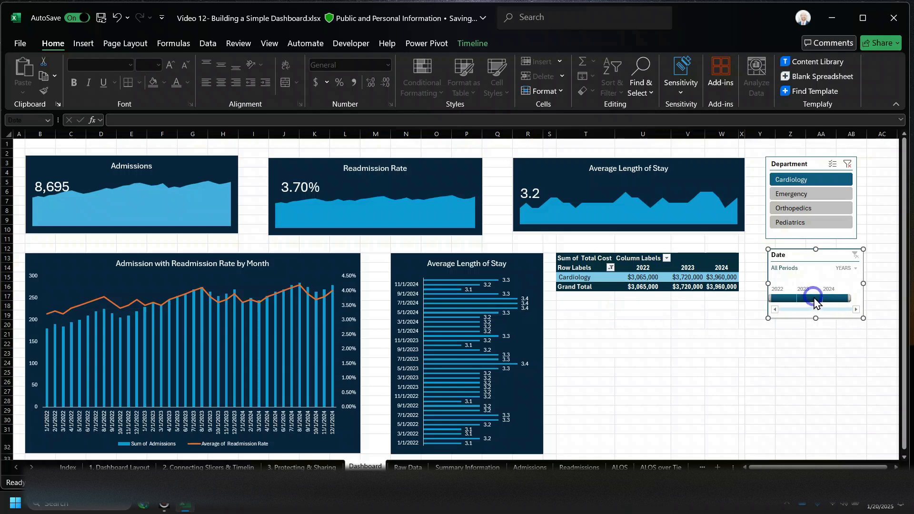
pyautogui.click(784, 298)
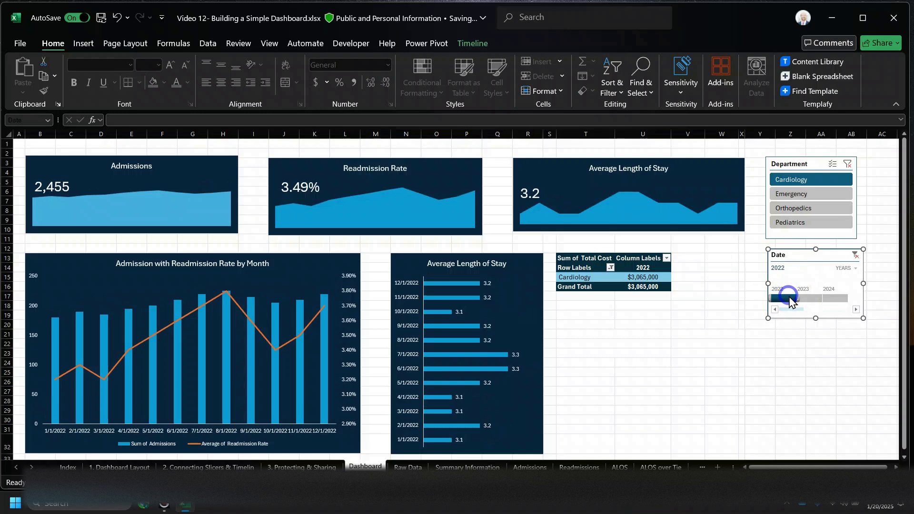
pyautogui.moveTo(790, 300); pyautogui.dragTo(830, 300)
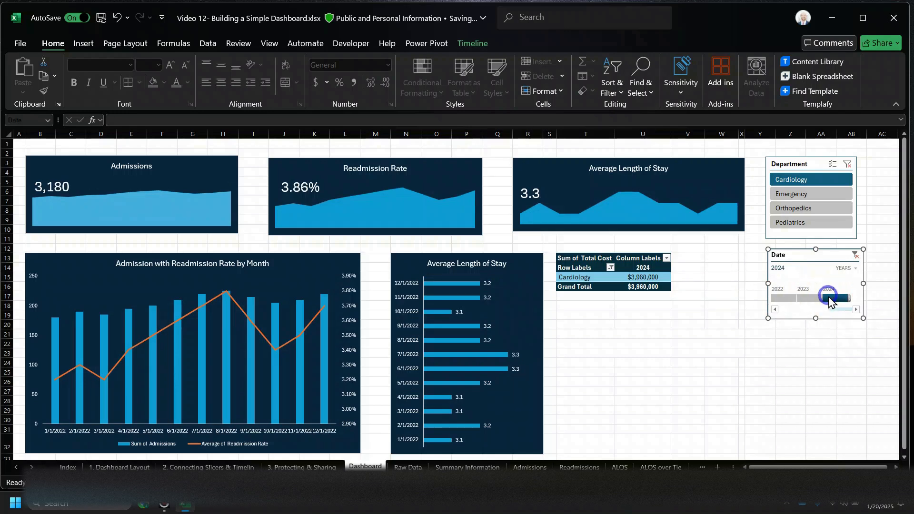
# Replace the department filter with Emergency and Pediatrics together, and set the Date timeline to 2023–2024
pyautogui.click(849, 165)
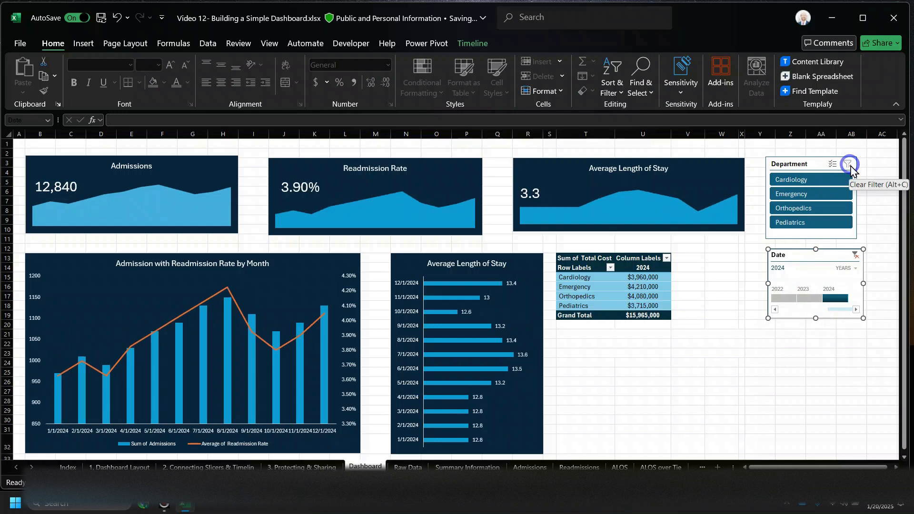
pyautogui.click(831, 193)
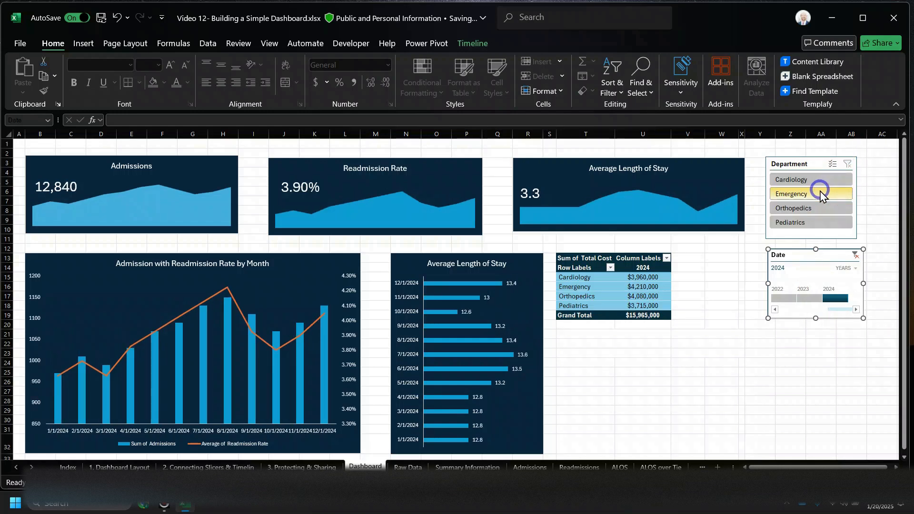
pyautogui.keyDown('ctrl'); pyautogui.click(824, 224); pyautogui.keyUp('ctrl')
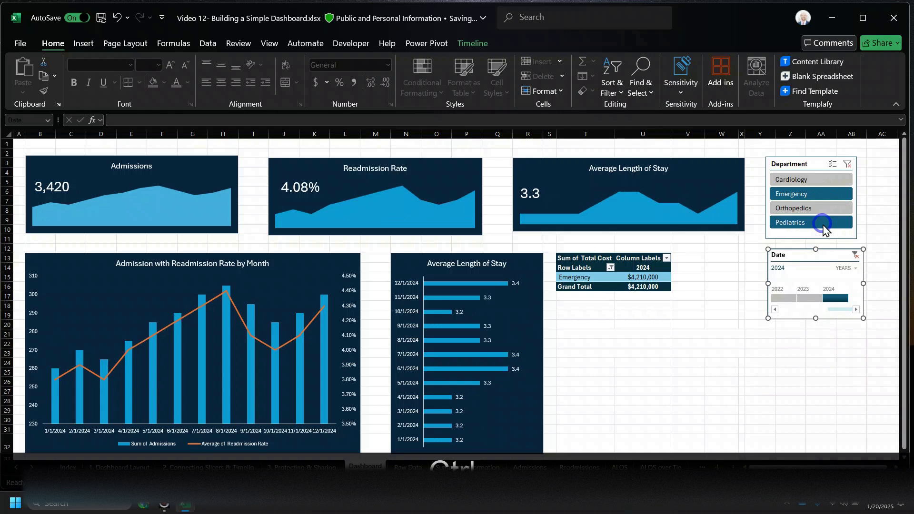
pyautogui.click(812, 298)
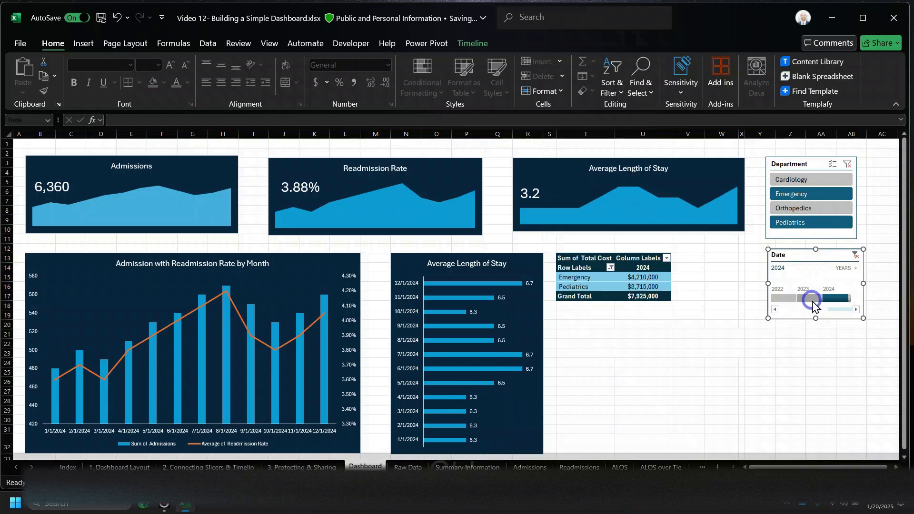
pyautogui.click(822, 299)
pyautogui.moveTo(827, 298); pyautogui.dragTo(851, 298)
pyautogui.click(610, 342)
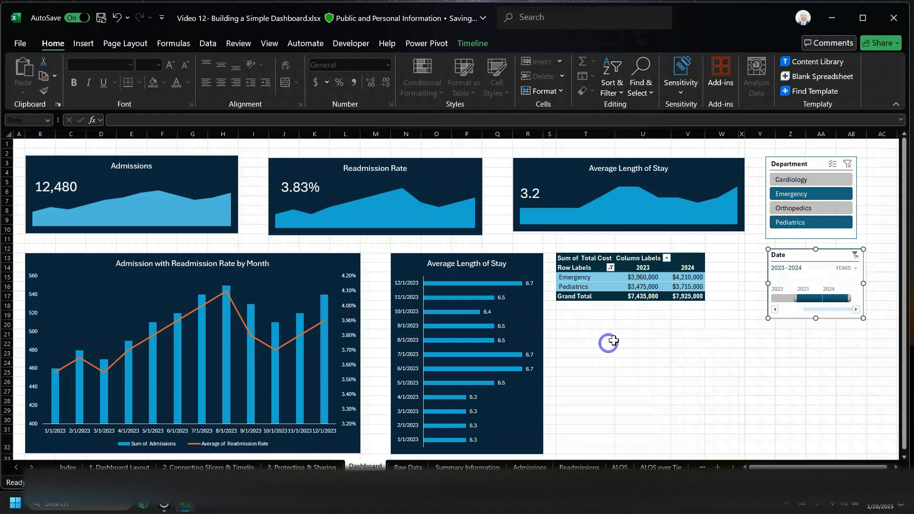
# Select 2022 on the Date timeline and extend the range to 2022–2024
pyautogui.click(281, 192)
pyautogui.click(783, 298)
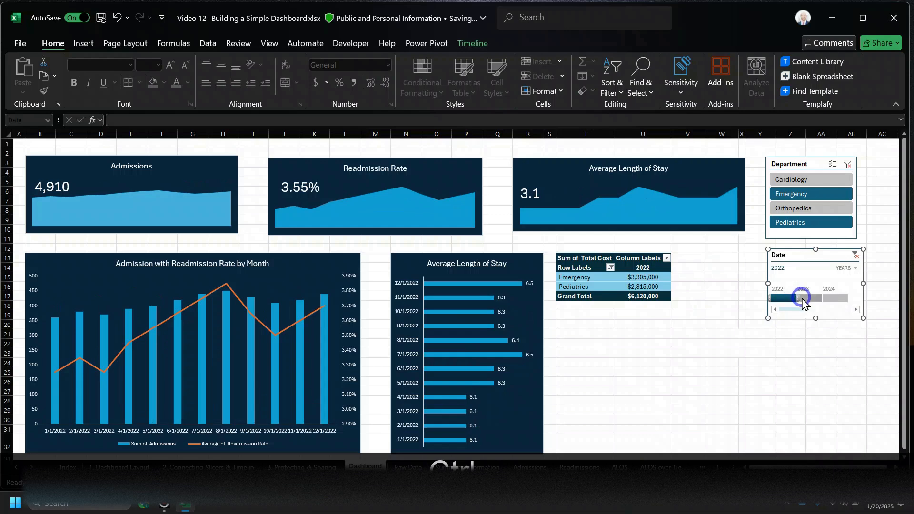
pyautogui.moveTo(799, 298); pyautogui.dragTo(822, 378)
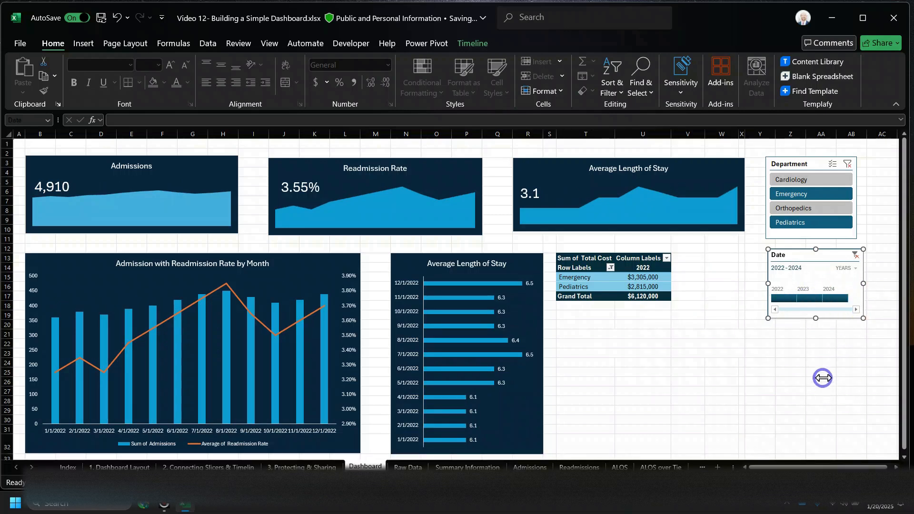
# Clear the Department slicer's filter and narrow the Date timeline slightly to match the slicer's width
pyautogui.click(848, 163)
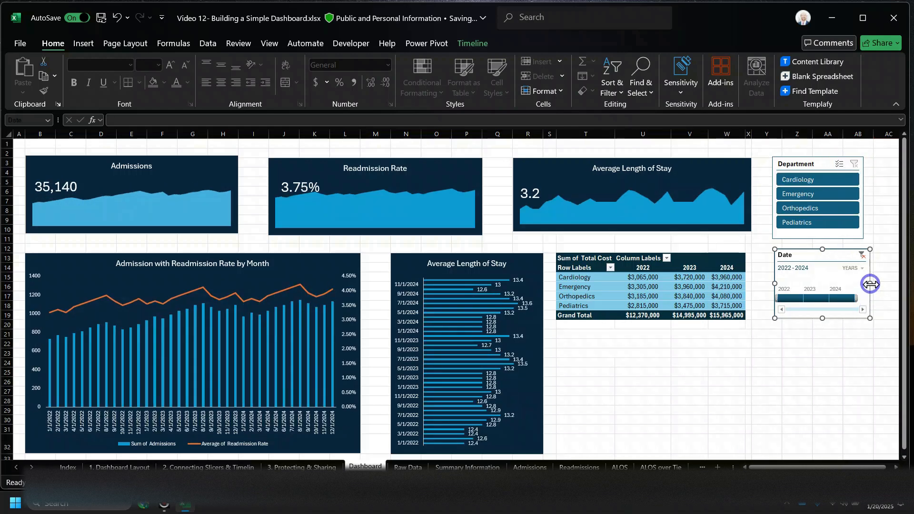
pyautogui.click(806, 390)
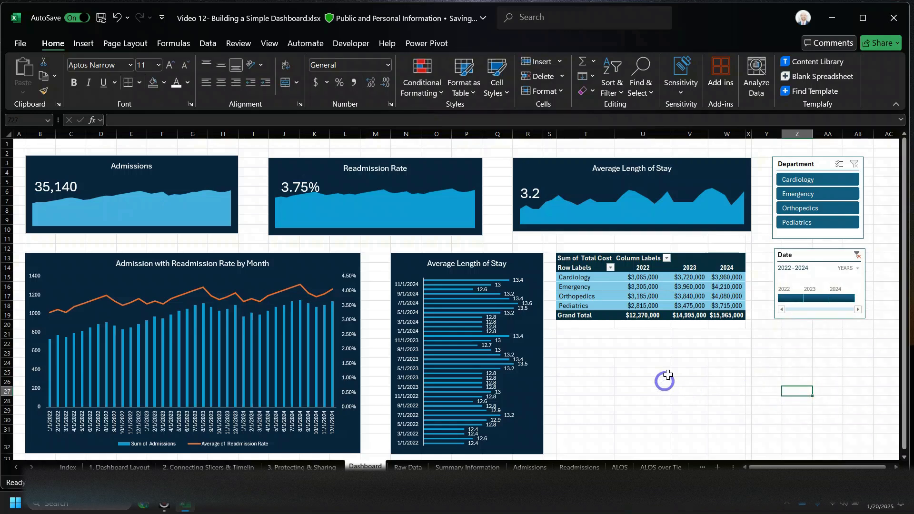
# Hide the gridlines on the Dashboard sheet
pyautogui.click(253, 169)
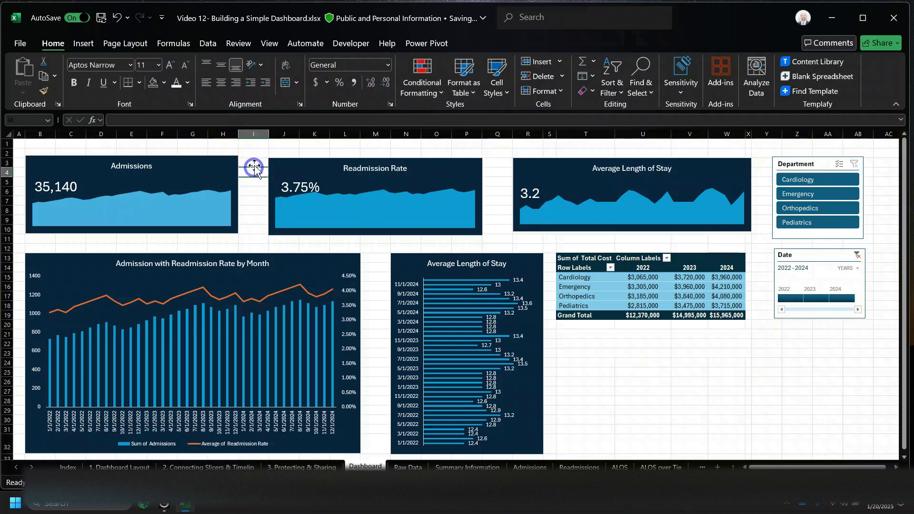
pyautogui.click(273, 42)
pyautogui.click(338, 76)
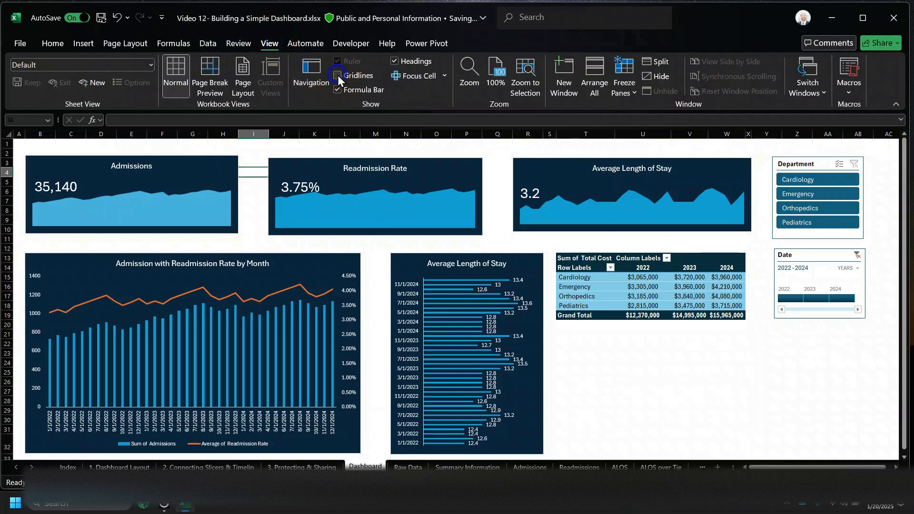
# Fill all cells of the Dashboard sheet with the dark gray theme shade as a background
pyautogui.click(6, 133)
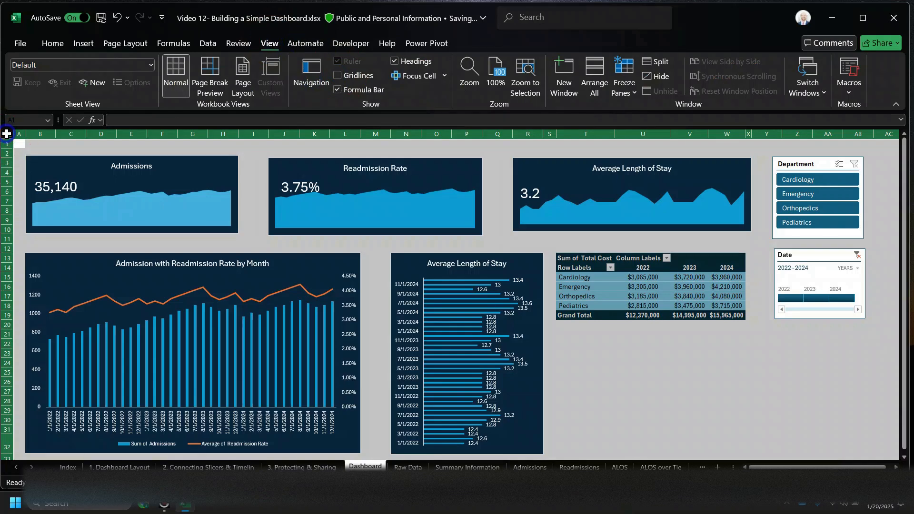
pyautogui.click(53, 43)
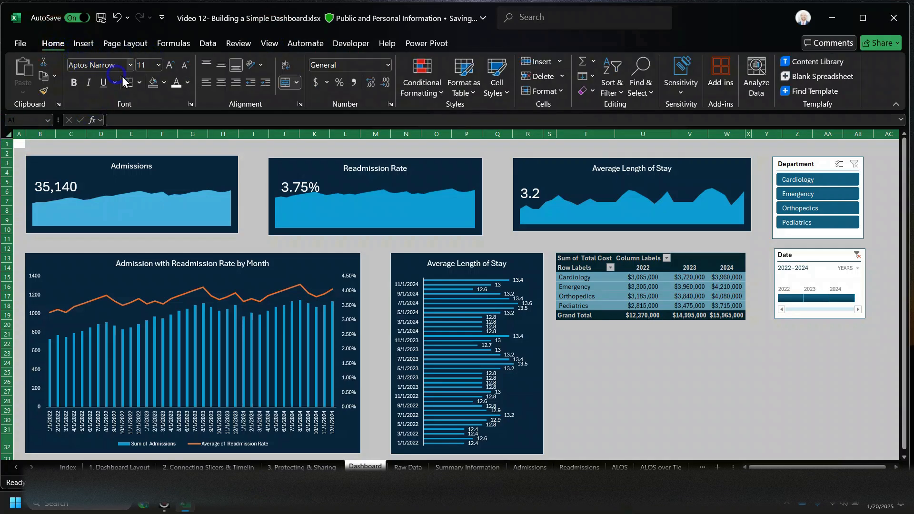
pyautogui.click(163, 84)
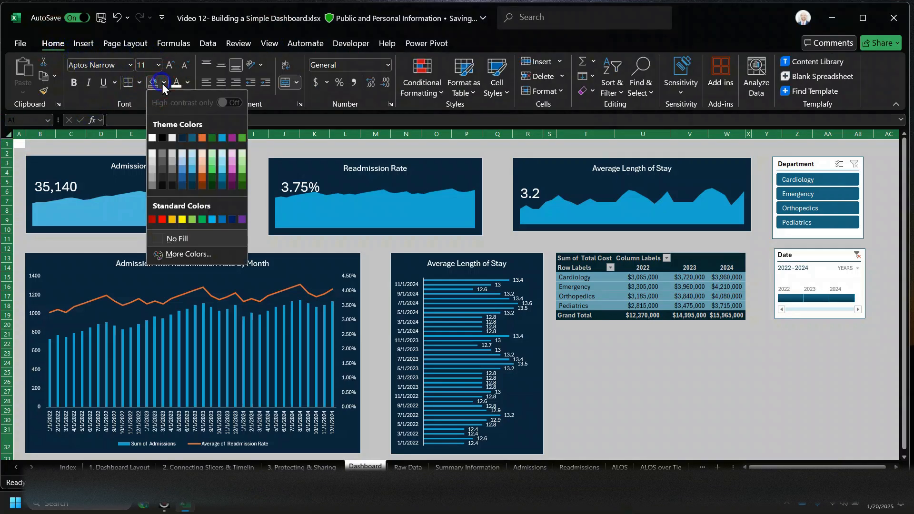
pyautogui.click(175, 168)
pyautogui.click(634, 346)
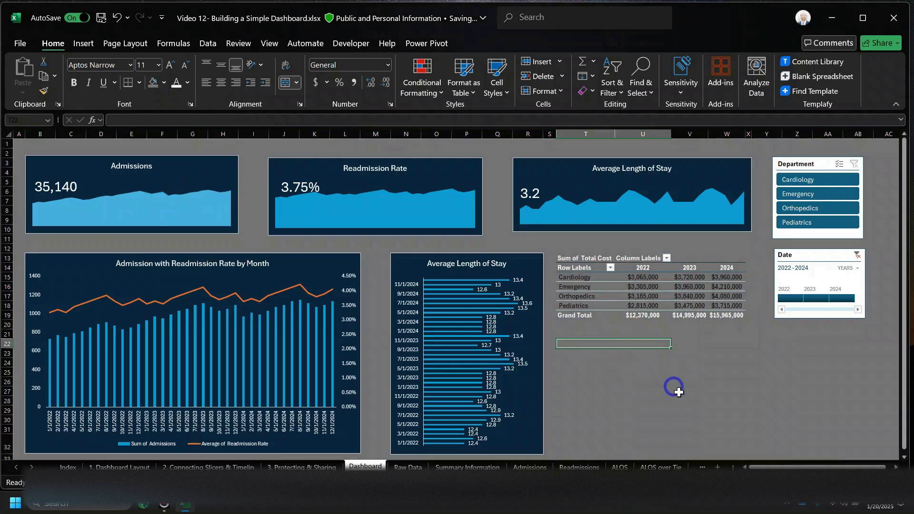
# Set the font color of the cost PivotTable's department rows, Cardiology through Pediatrics, to white
pyautogui.moveTo(575, 277); pyautogui.dragTo(731, 315)
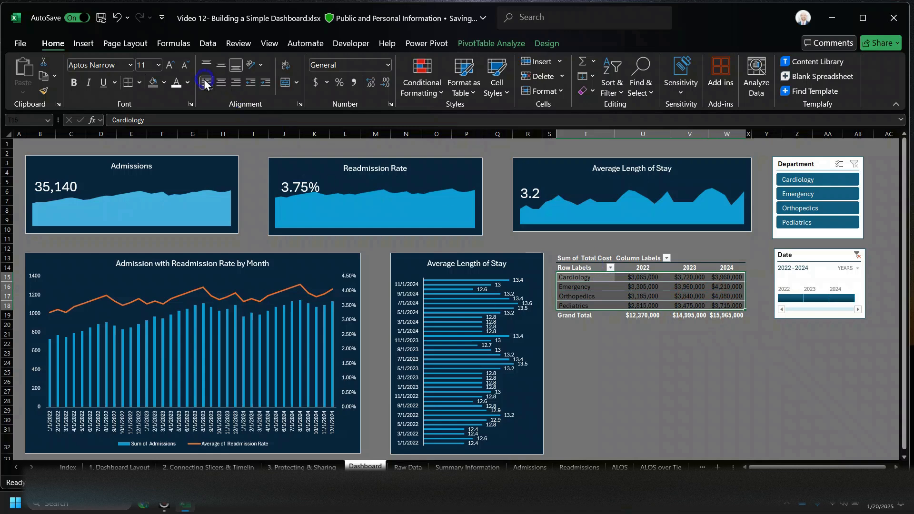
pyautogui.click(781, 365)
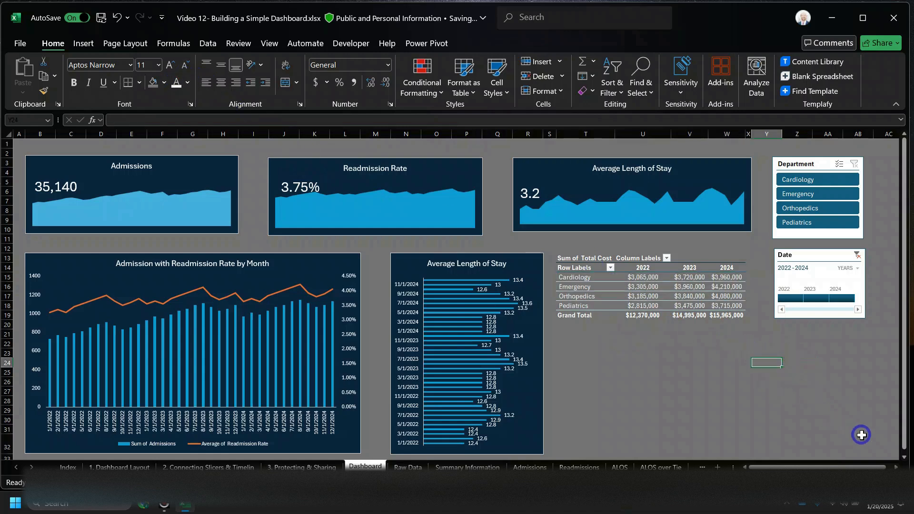
# Filter the dashboard to the Cardiology and Orthopedics departments with the Department slicer
pyautogui.click(629, 287)
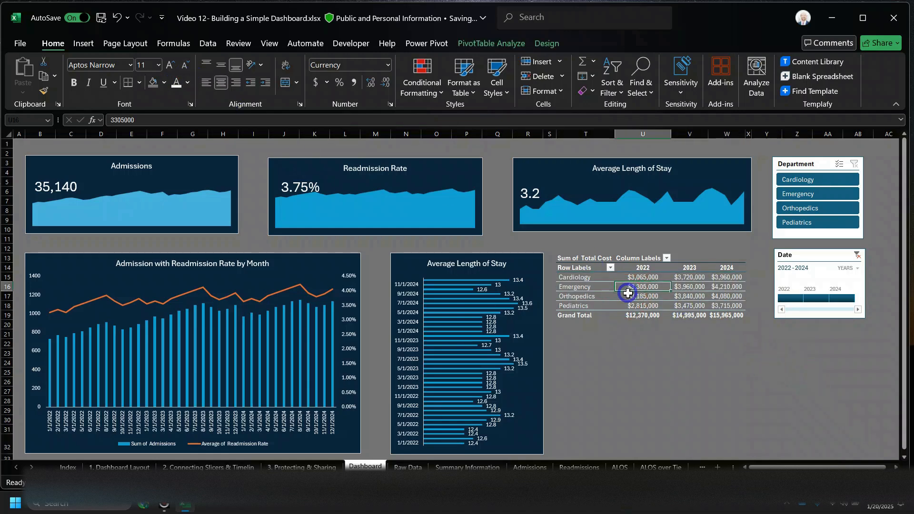
pyautogui.click(823, 398)
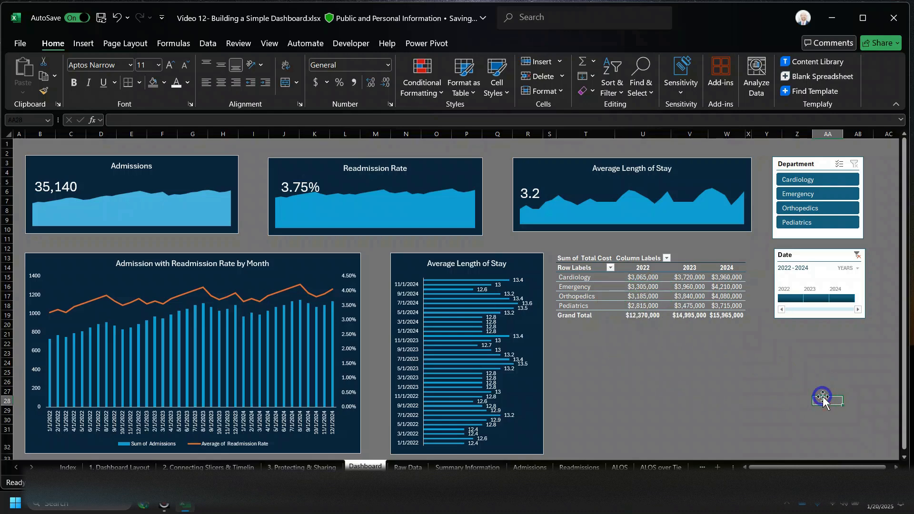
pyautogui.click(825, 194)
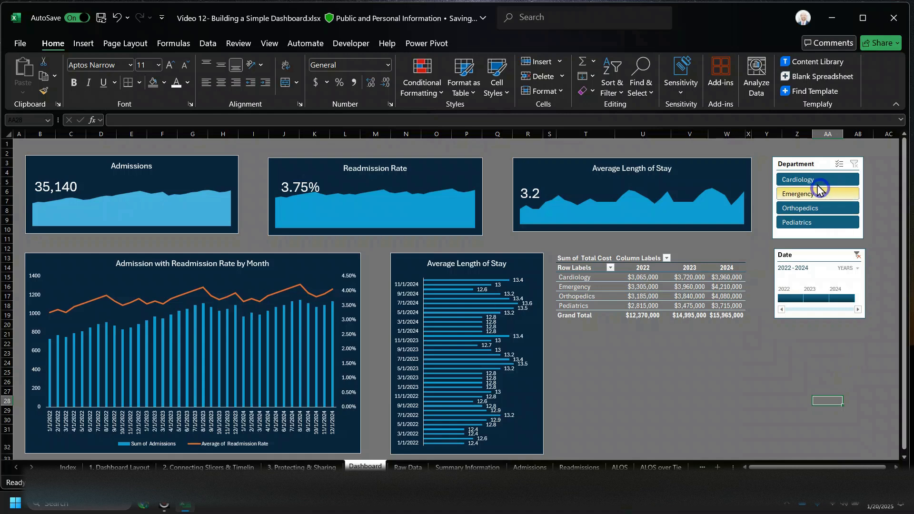
pyautogui.click(812, 181)
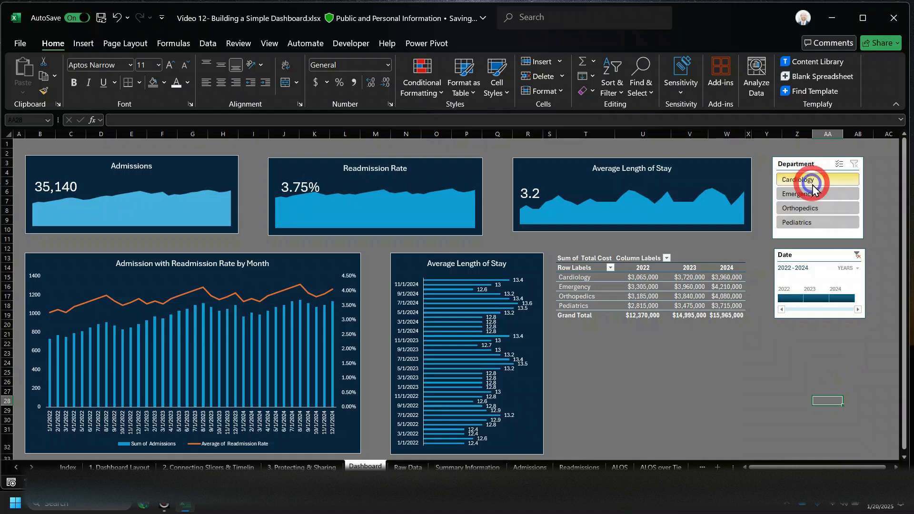
pyautogui.keyDown('ctrl'); pyautogui.click(826, 208); pyautogui.keyUp('ctrl')
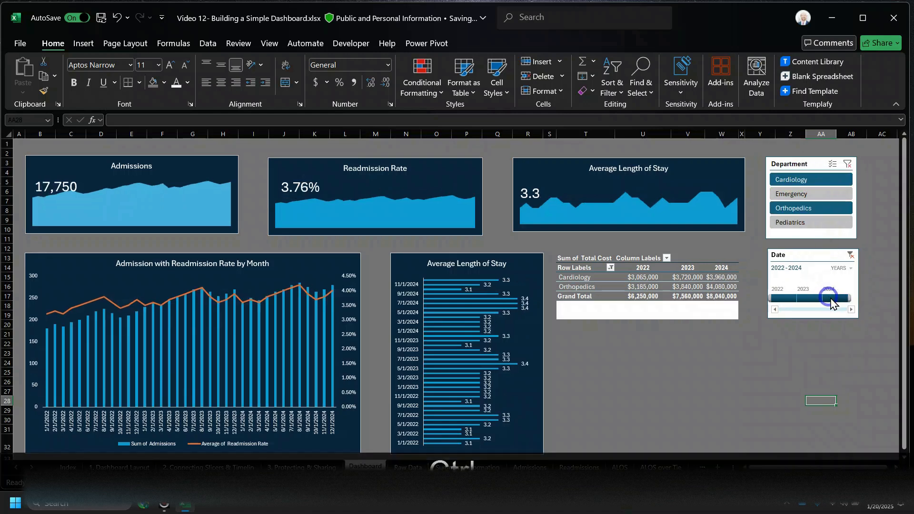
# Restrict the Date timeline to 2024 to test the dashboard and clear the timeline's filter again
pyautogui.click(777, 297)
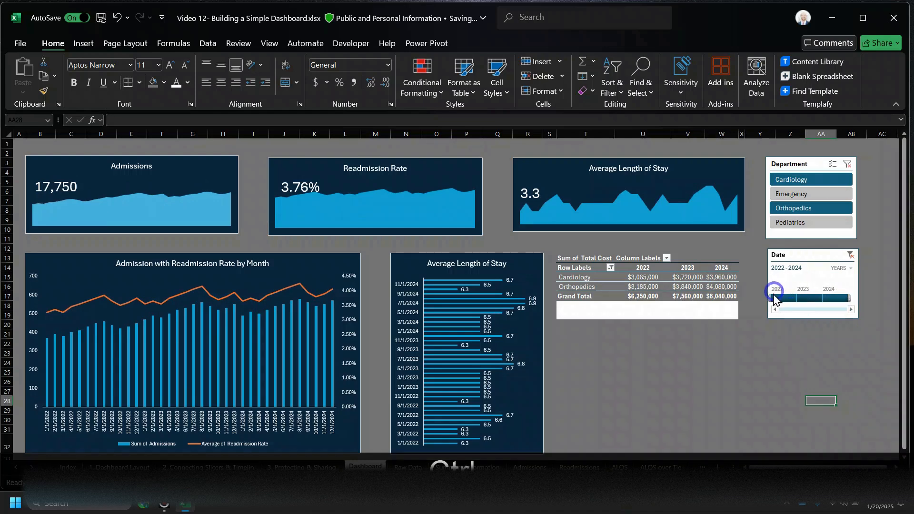
pyautogui.click(834, 298)
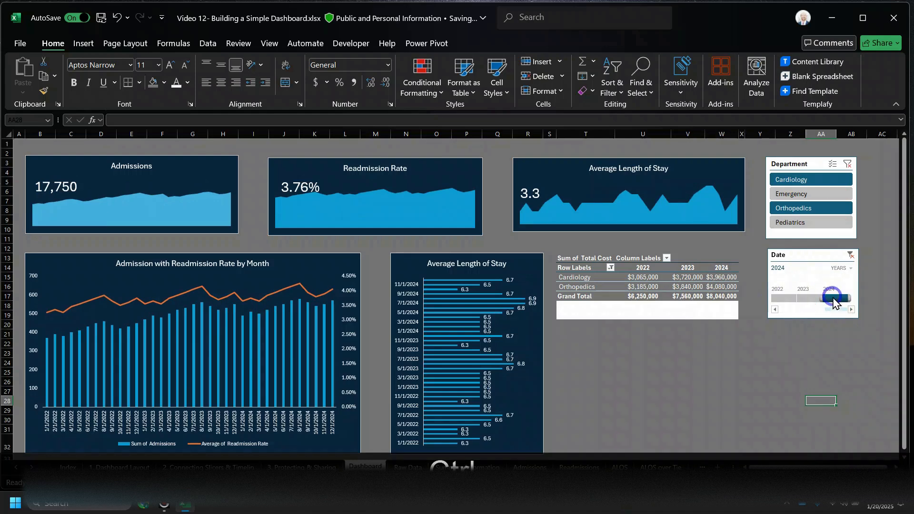
pyautogui.click(822, 331)
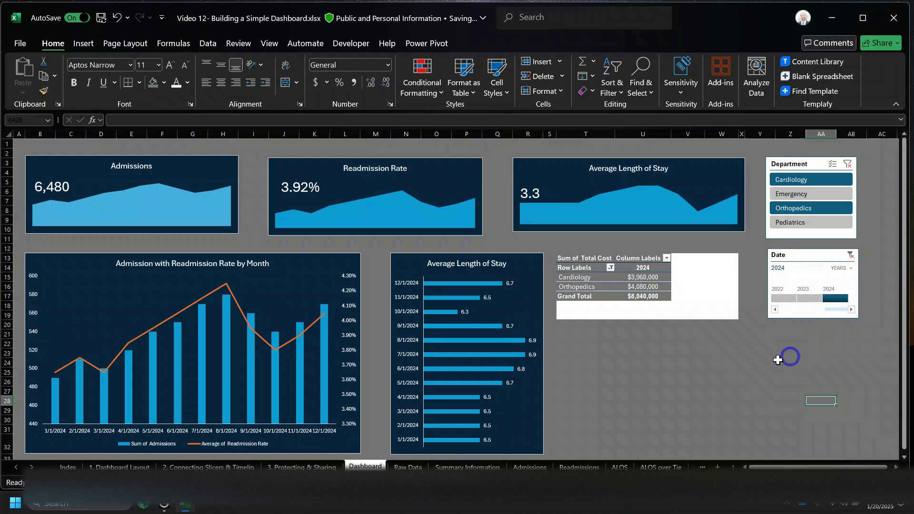
pyautogui.click(727, 315)
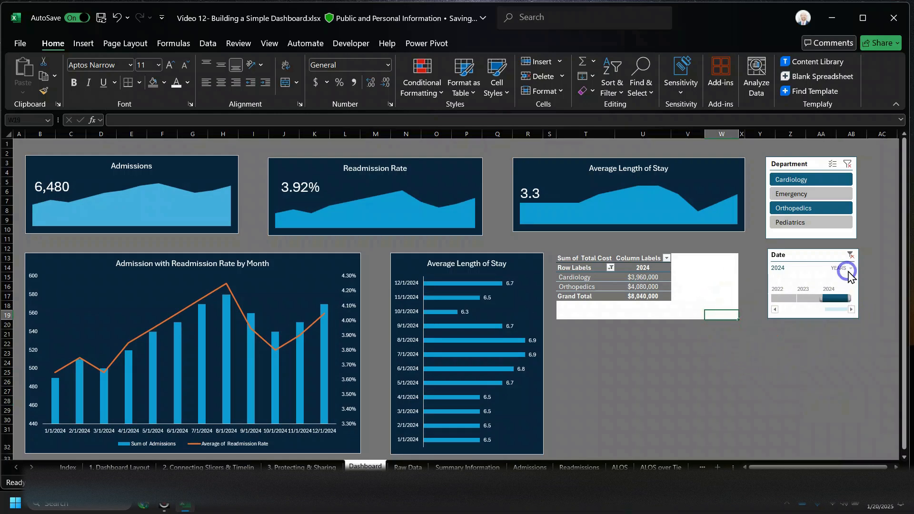
pyautogui.click(850, 255)
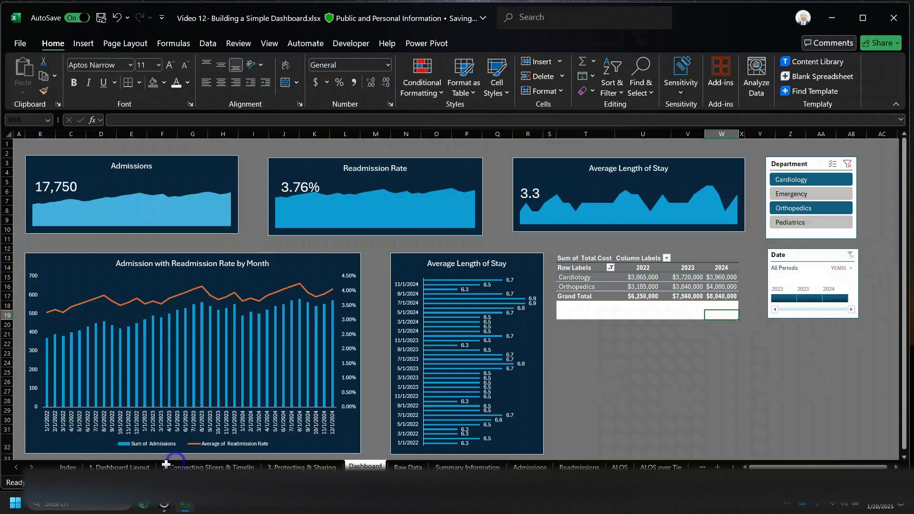
# Switch to the Index sheet and select the blank cell B3 above the Dashboard Layout link
pyautogui.click(68, 465)
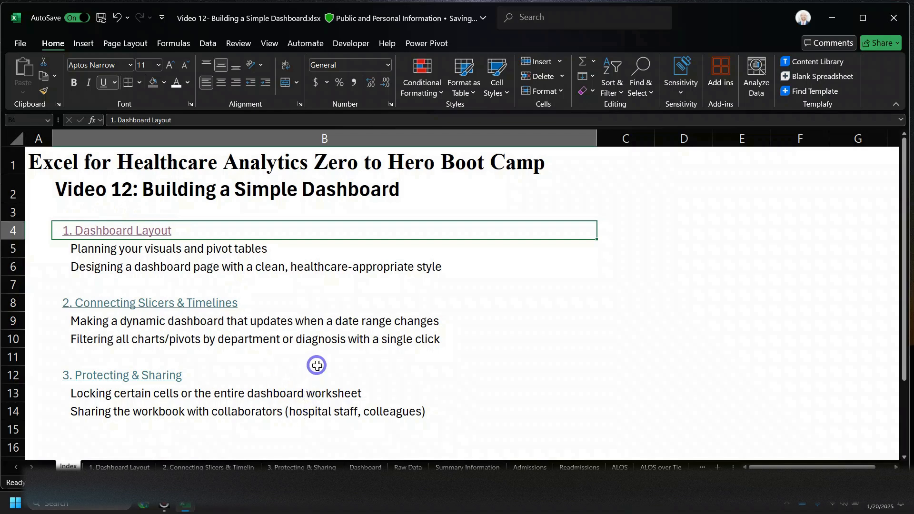
pyautogui.click(347, 245)
pyautogui.click(276, 209)
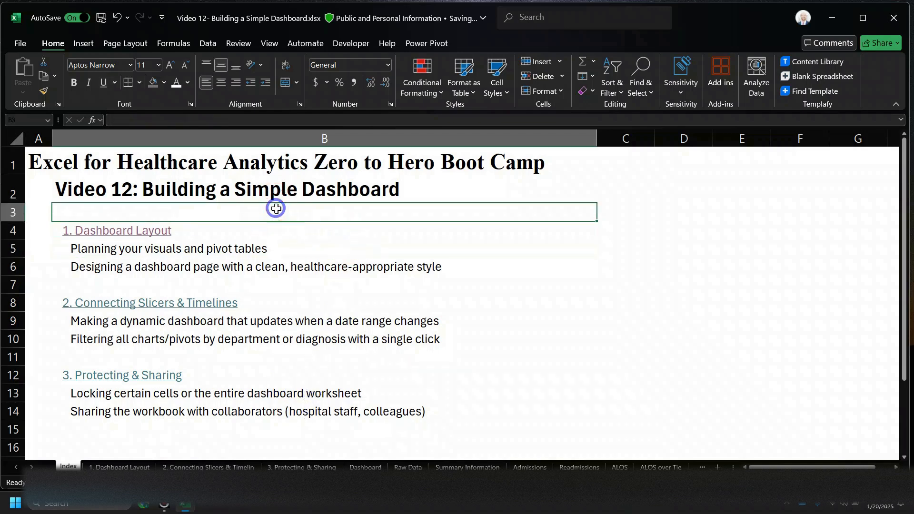